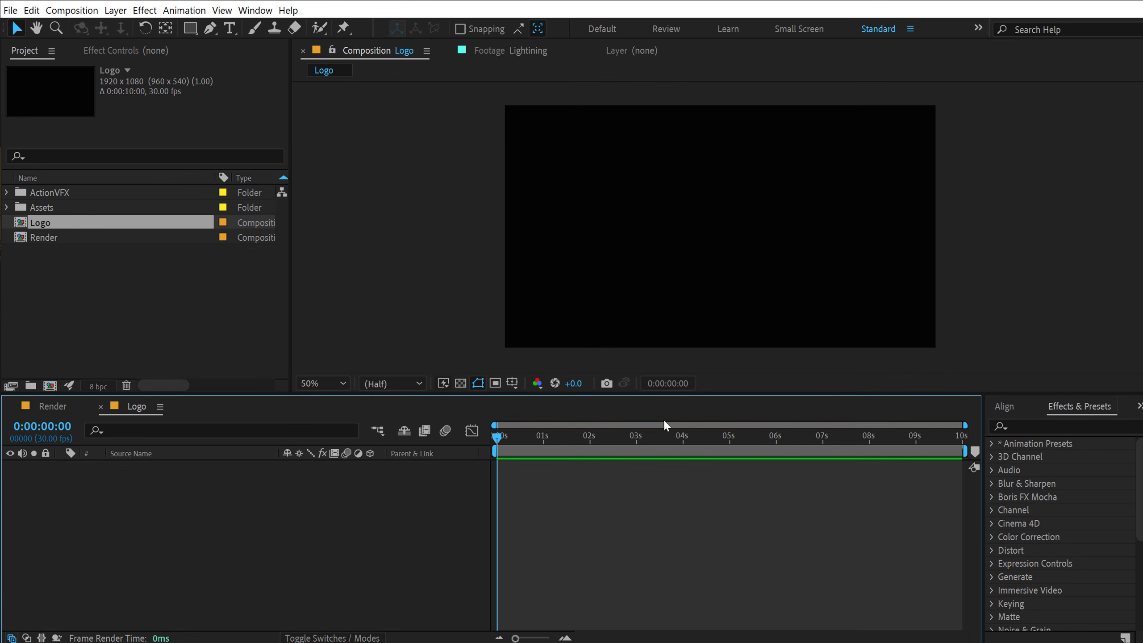
# - Add Logo.png from the Assets folder to the Logo composition and scale it down to a small centered logo
pyautogui.click(6, 207)
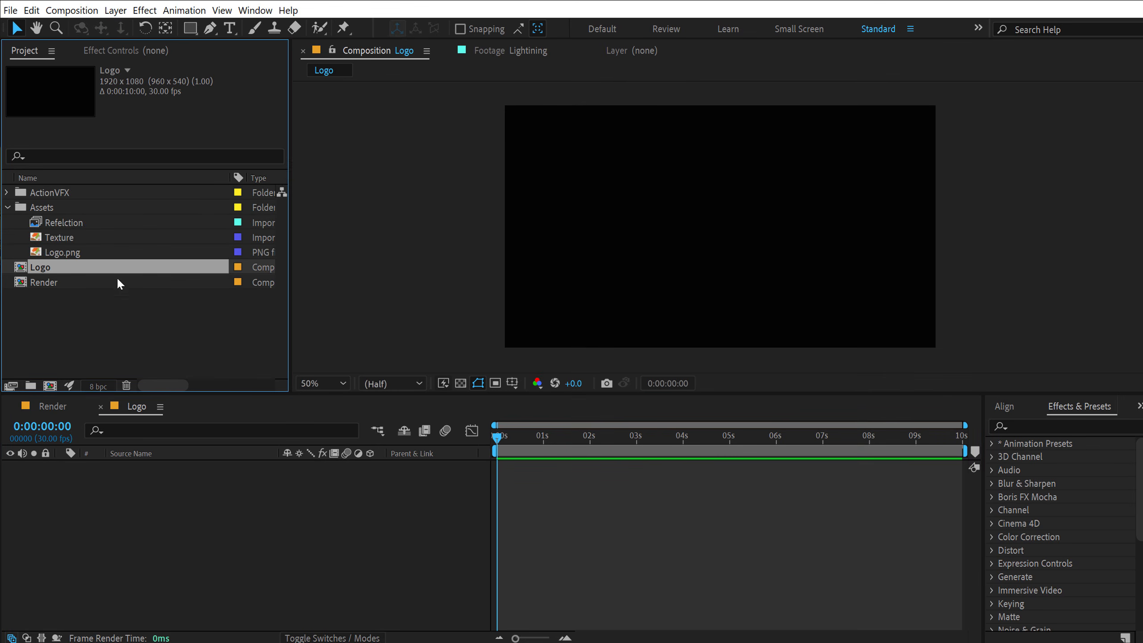
pyautogui.click(88, 298)
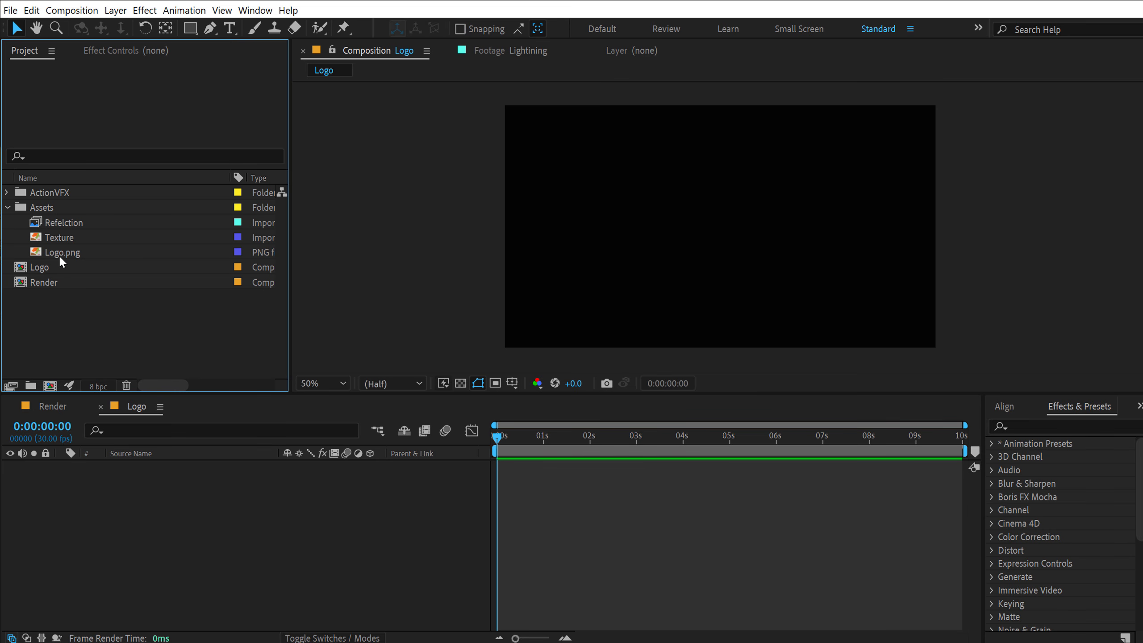
pyautogui.moveTo(59, 254); pyautogui.dragTo(166, 486)
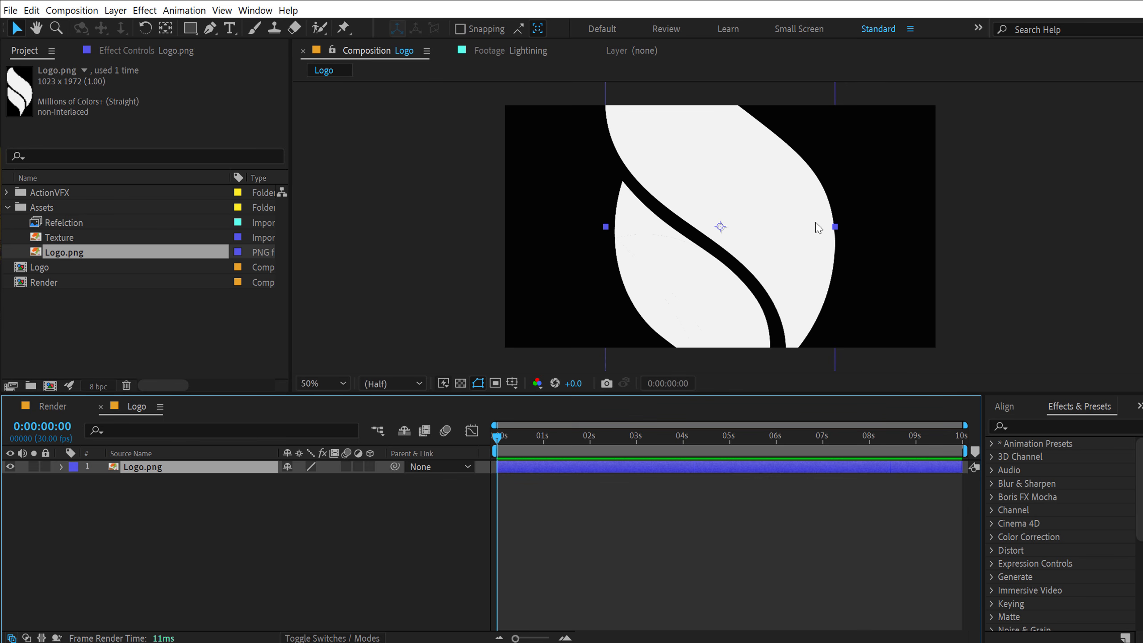
pyautogui.moveTo(835, 228); pyautogui.dragTo(741, 237)
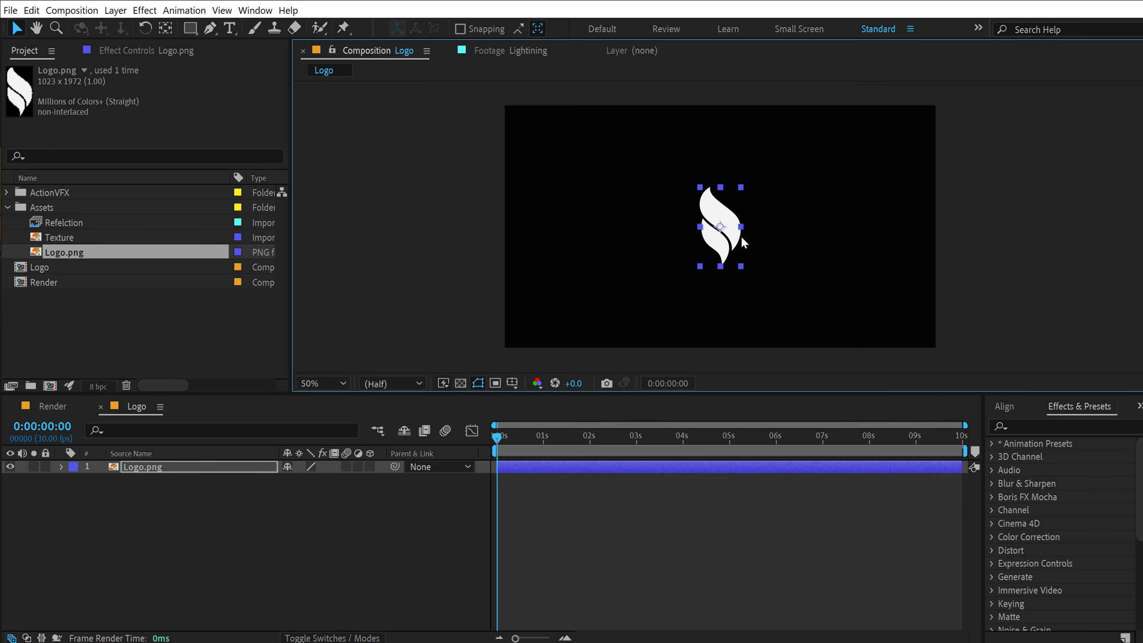
pyautogui.click(277, 515)
# - Create a 1920 x 1080 composition named Logo Edge and place the Logo composition in it
pyautogui.click(119, 334)
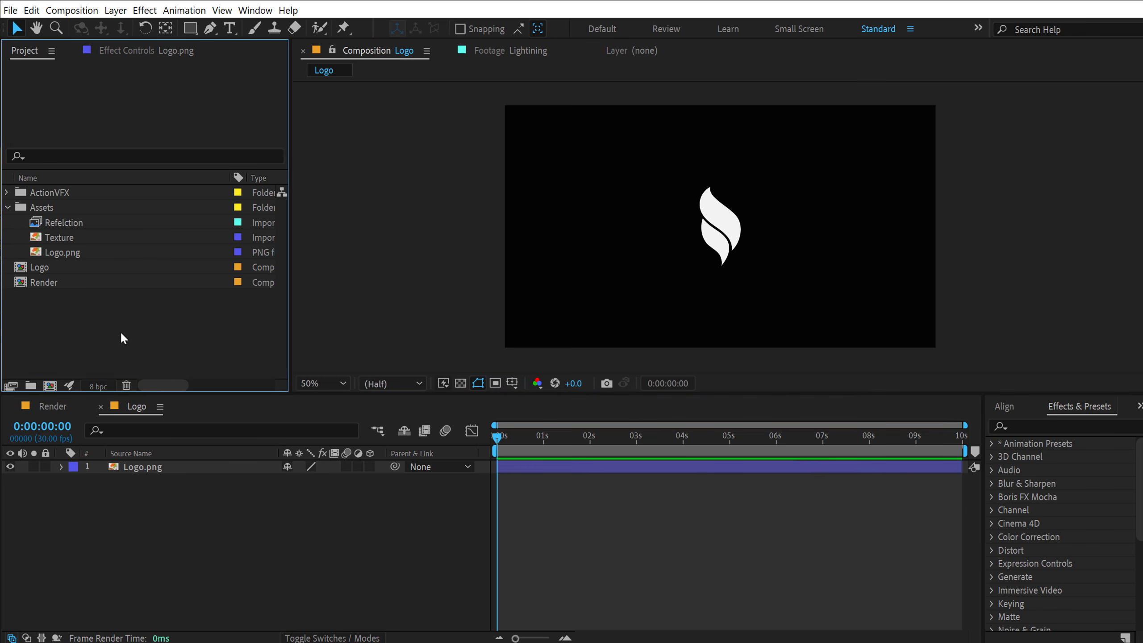
pyautogui.click(50, 385)
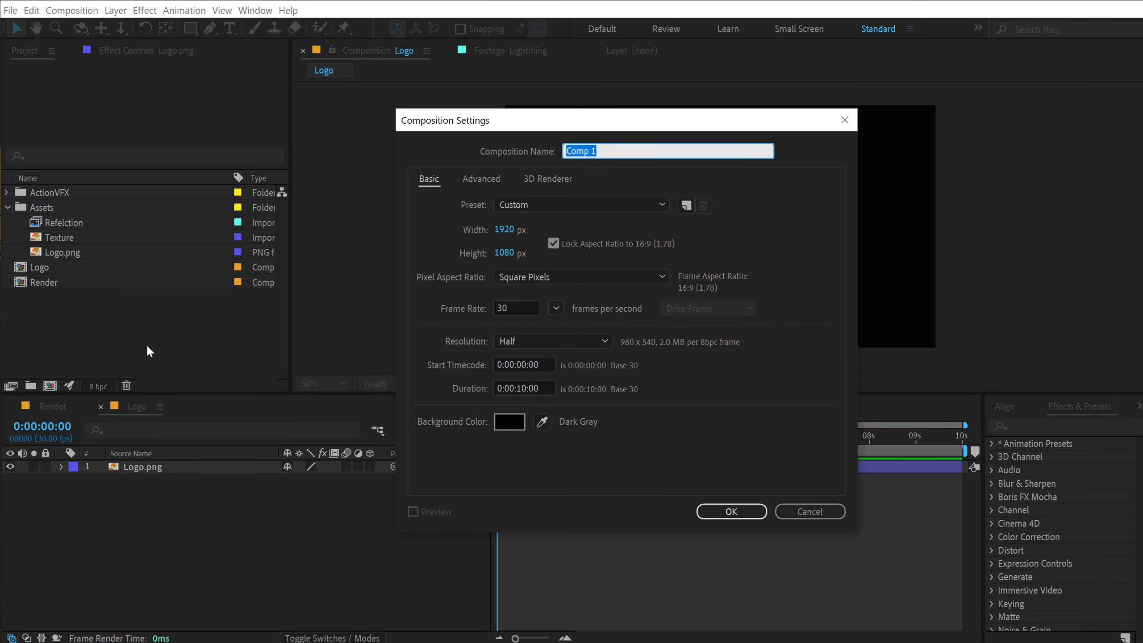
pyautogui.write('Logo Edge')
pyautogui.press('Return')
pyautogui.moveTo(46, 267); pyautogui.dragTo(112, 542)
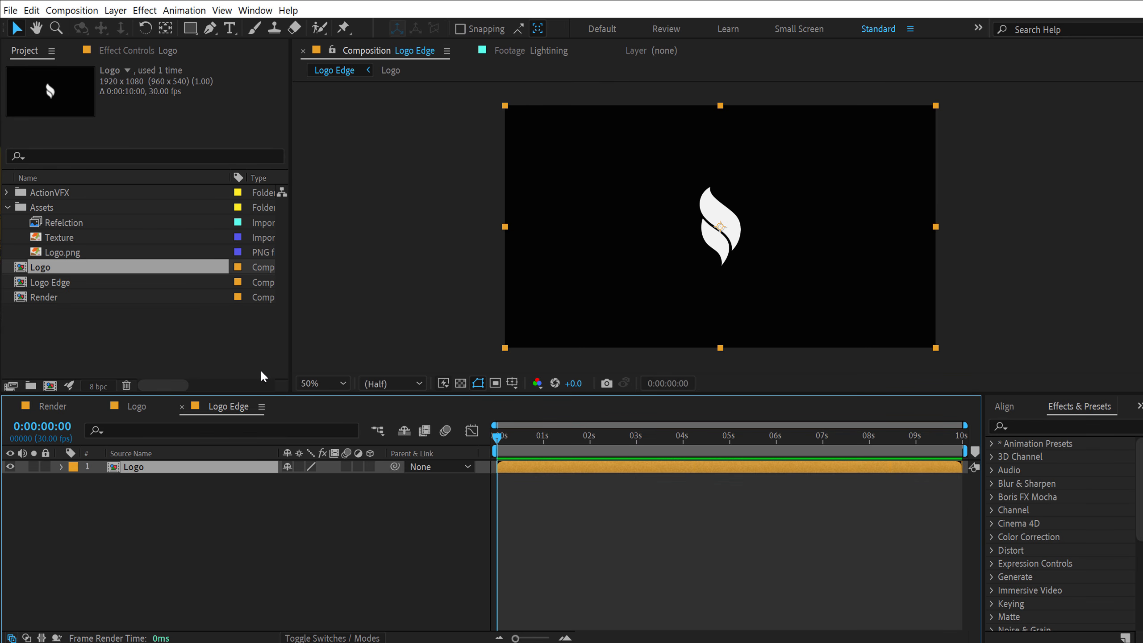
# - Apply the Fill effect to the Logo layer and set its color to black, 000000
pyautogui.click(1049, 425)
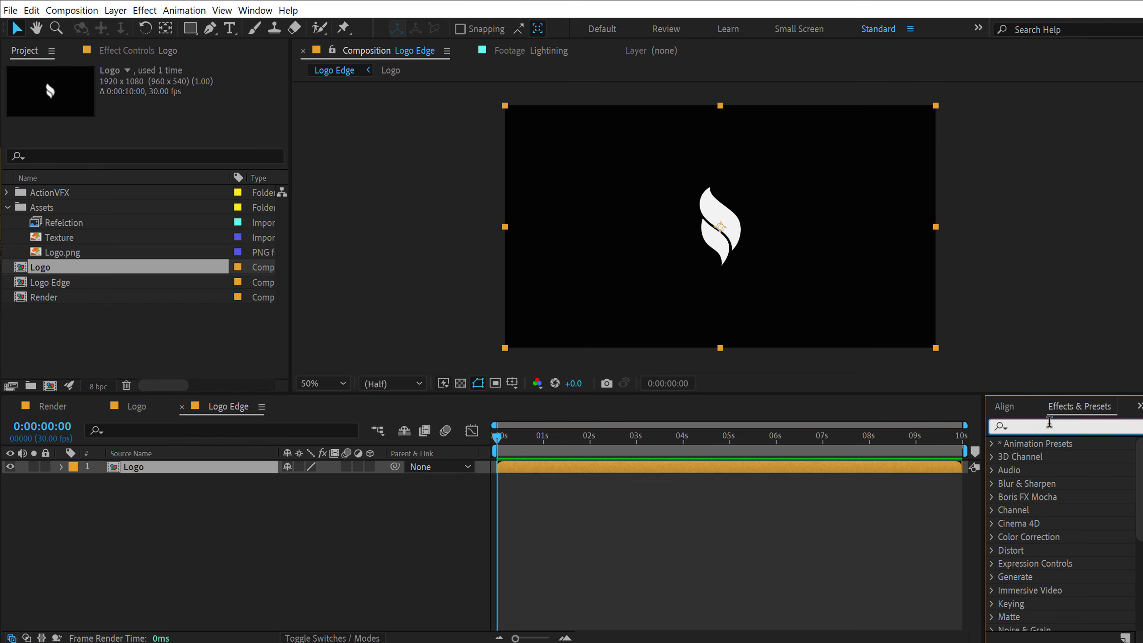
pyautogui.write('fill')
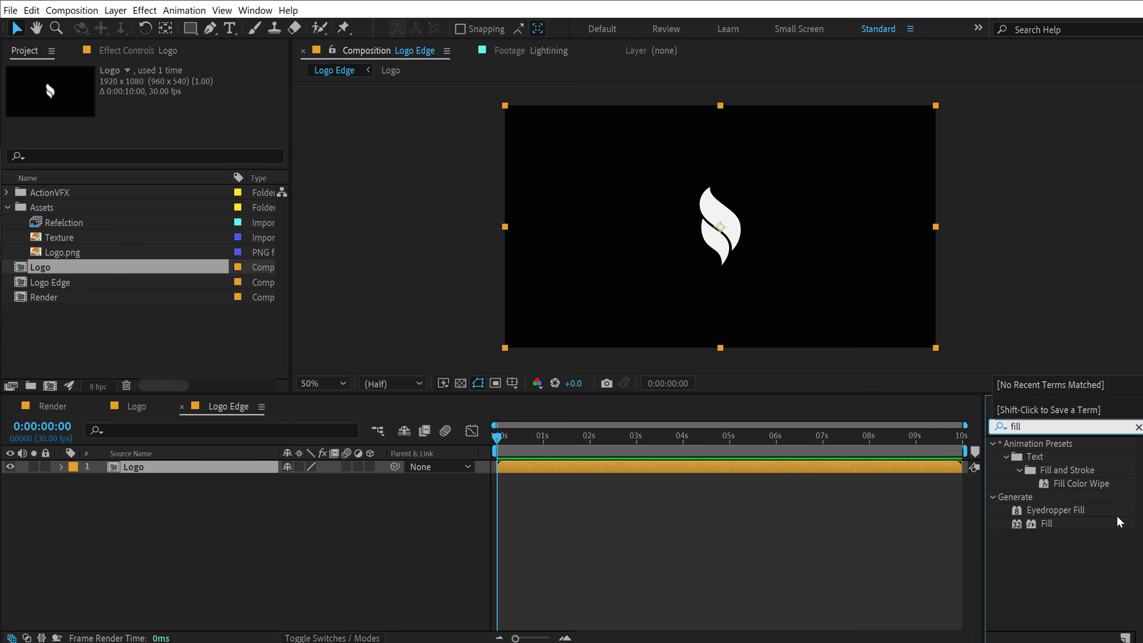
pyautogui.doubleClick(1047, 523)
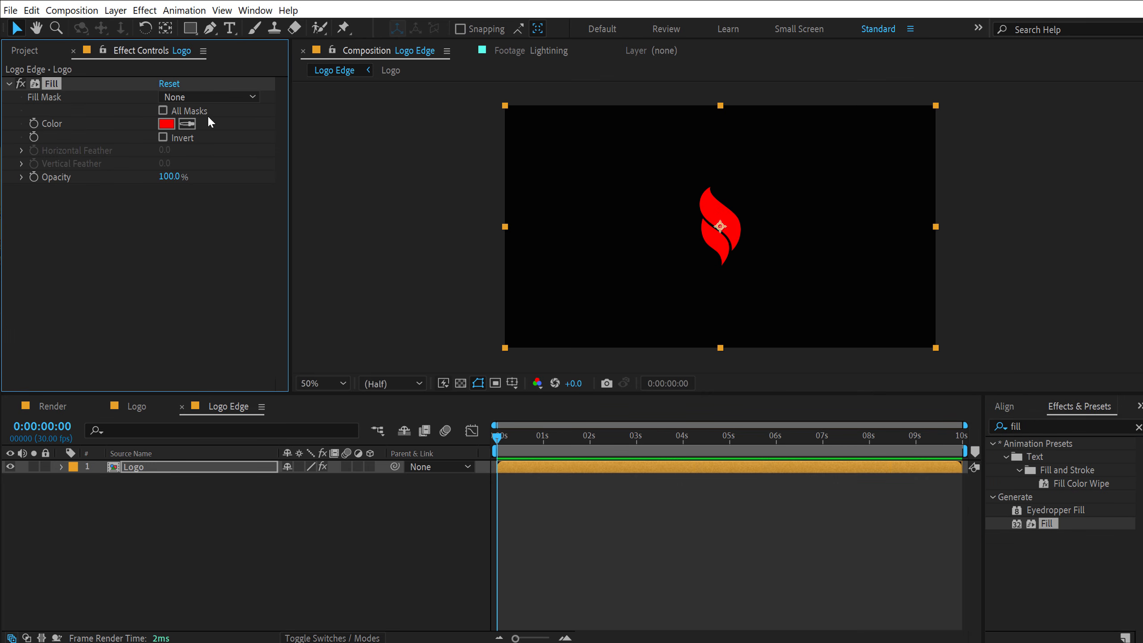
pyautogui.click(167, 123)
pyautogui.write('000000')
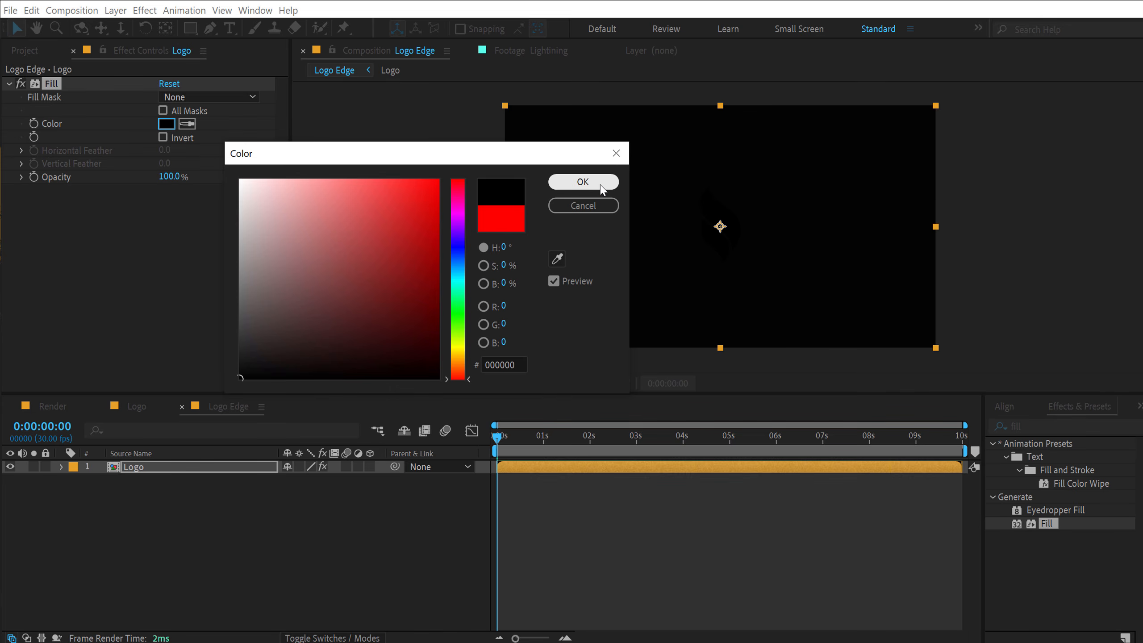
pyautogui.click(584, 184)
# - Duplicate the black Logo layer and set the upper copy's Fill color to white, FFFFFF
pyautogui.click(167, 466)
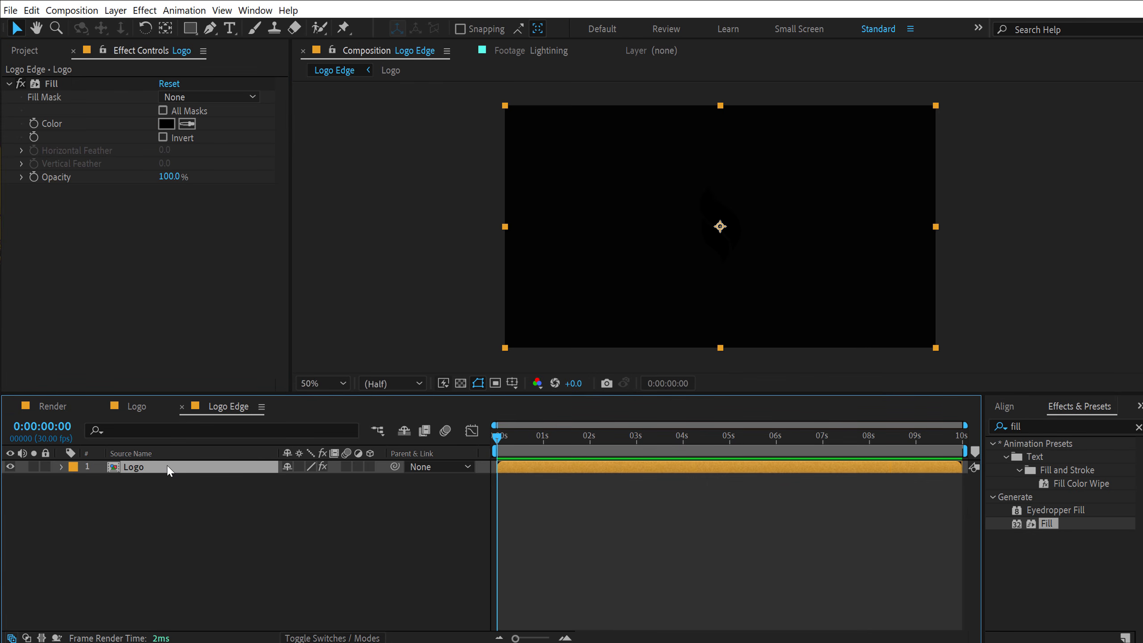
pyautogui.hotkey('ctrl', 'd')
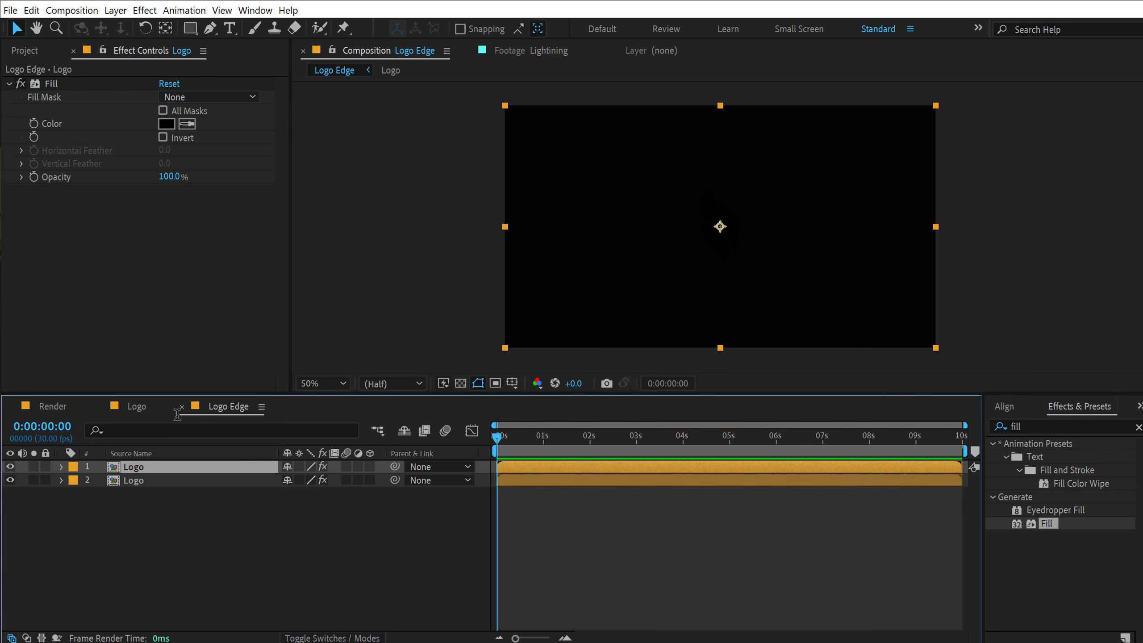
pyautogui.click(166, 124)
pyautogui.write('FFFFFF')
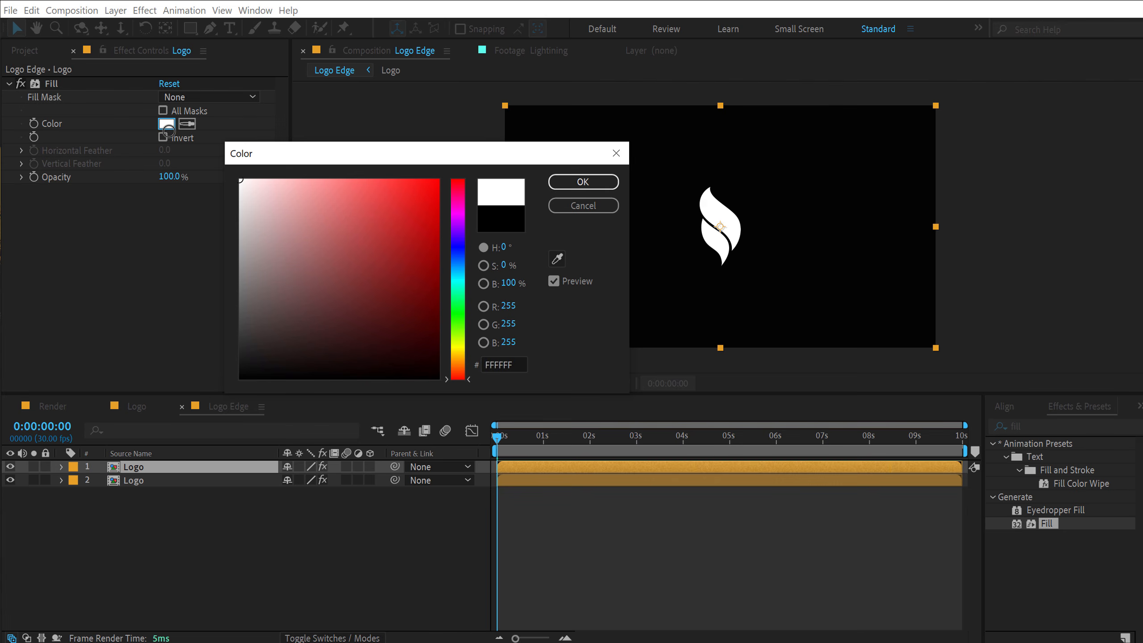
pyautogui.click(596, 184)
# - Apply Simple Choker to the white Logo layer with Choke Matte 4 and check the edge against the transparency grid
pyautogui.click(1019, 425)
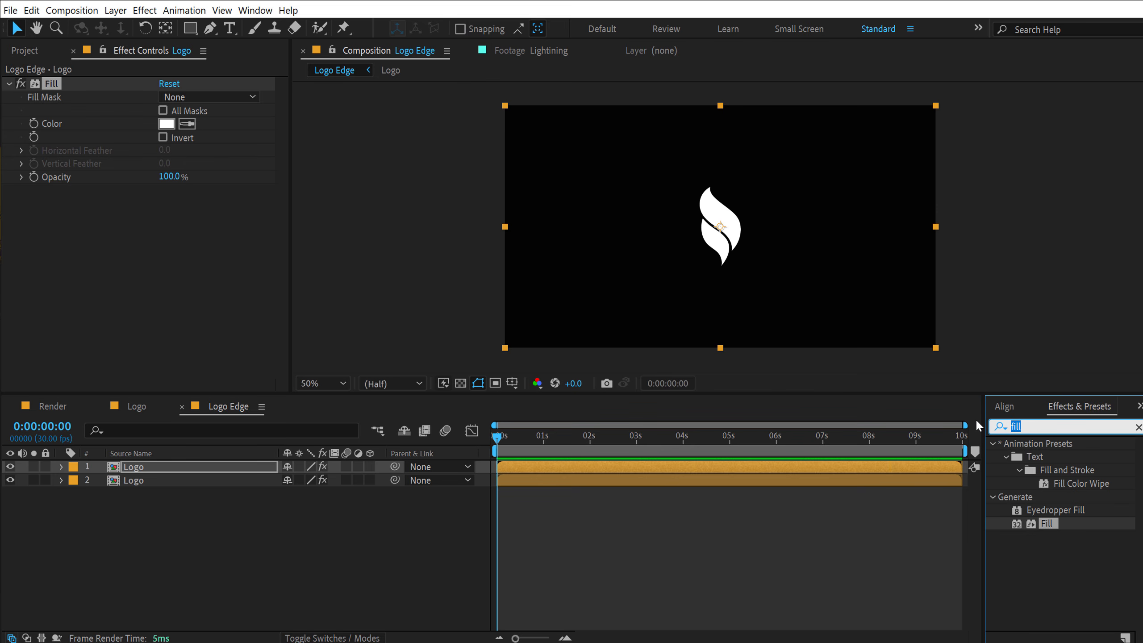
pyautogui.write('simple')
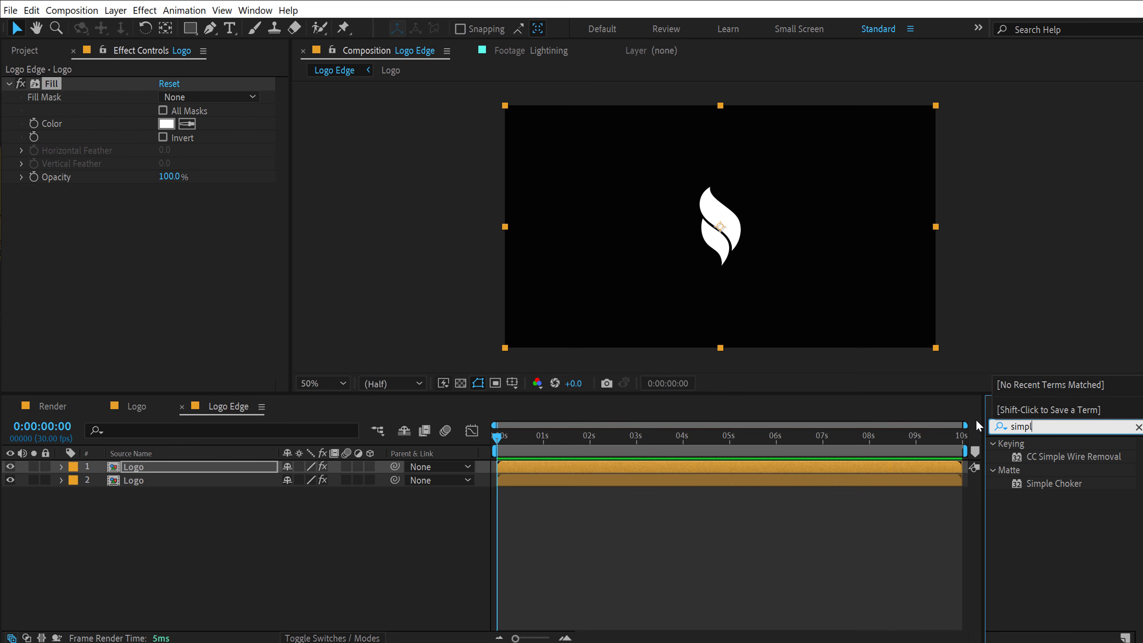
pyautogui.doubleClick(1061, 481)
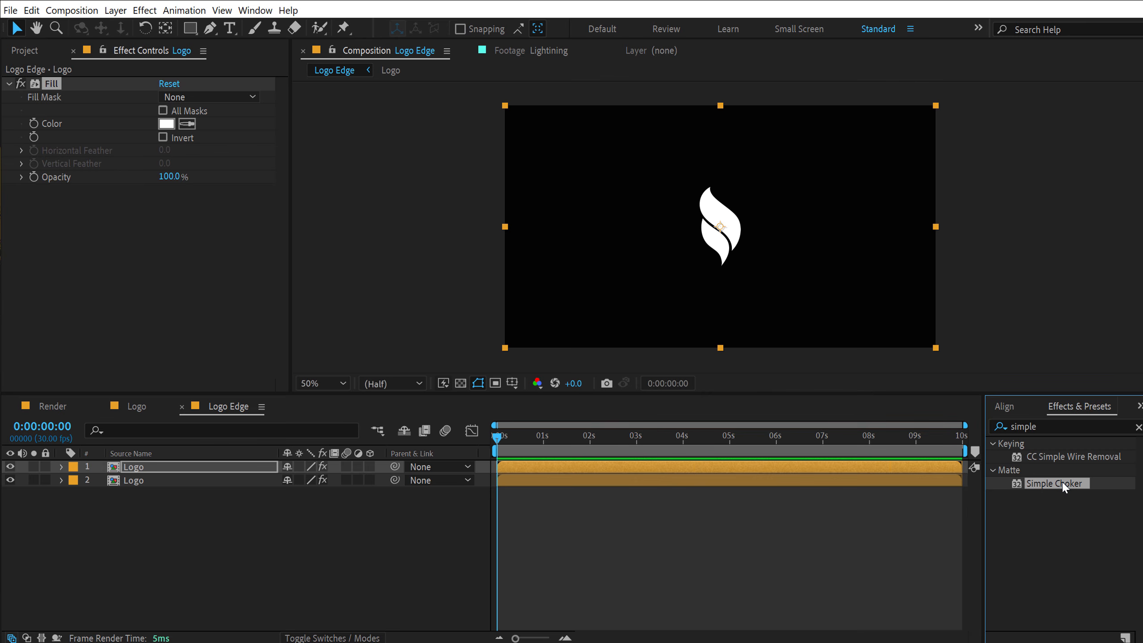
pyautogui.click(166, 217)
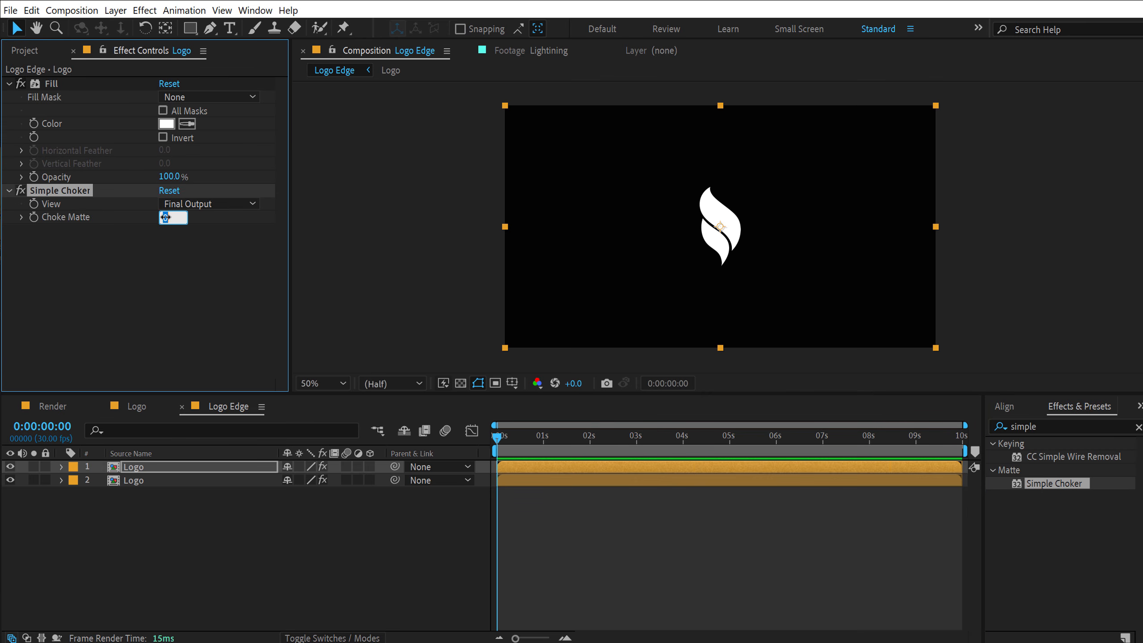
pyautogui.write('4')
pyautogui.click(182, 283)
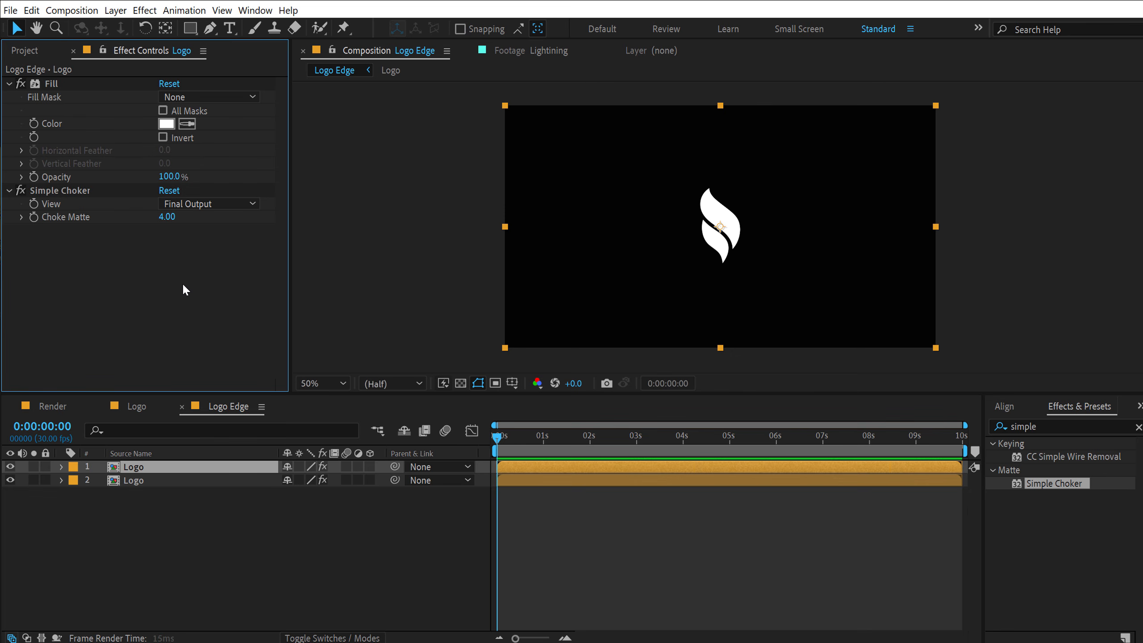
pyautogui.click(460, 383)
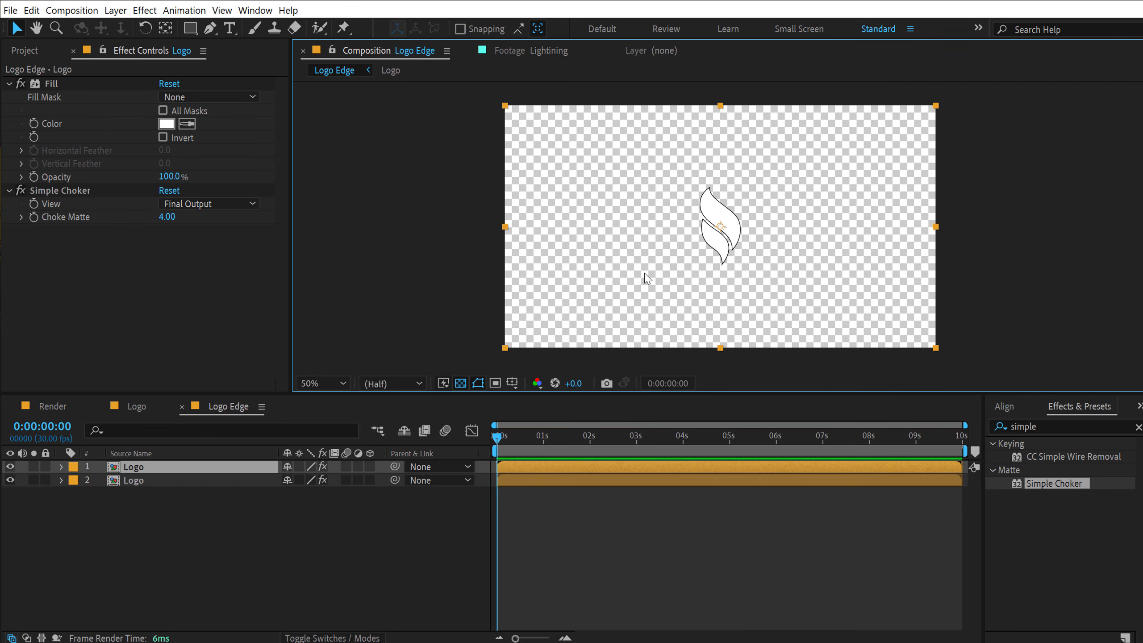
pyautogui.press('/')
# - Create an adjustment layer above both Logo layers and name it Blur
pyautogui.rightClick(186, 541)
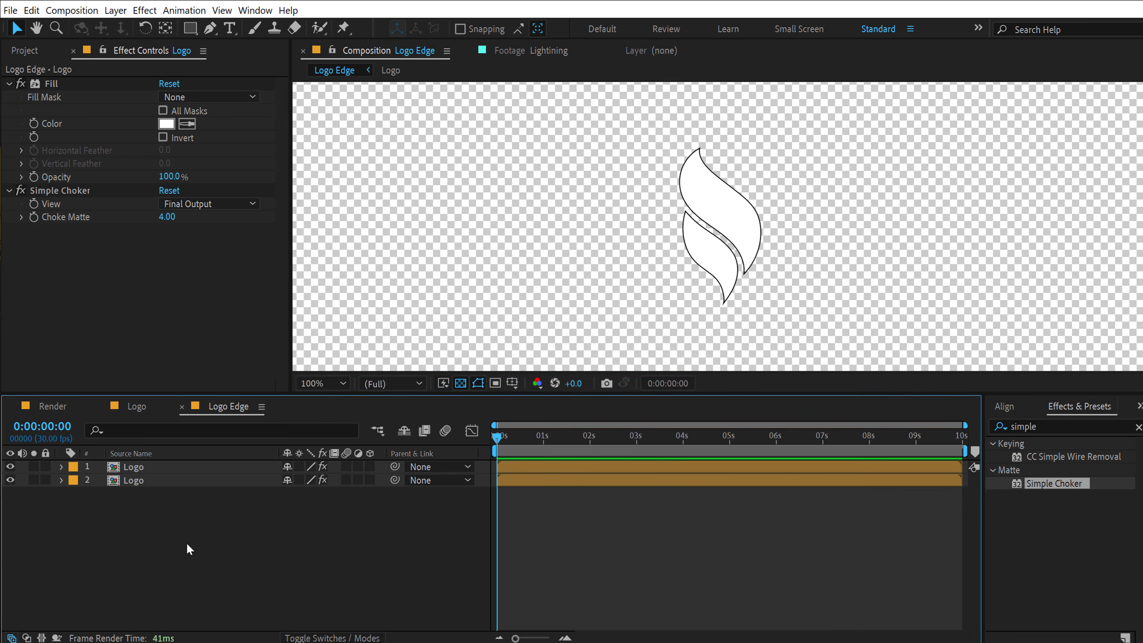
pyautogui.moveTo(277, 386)
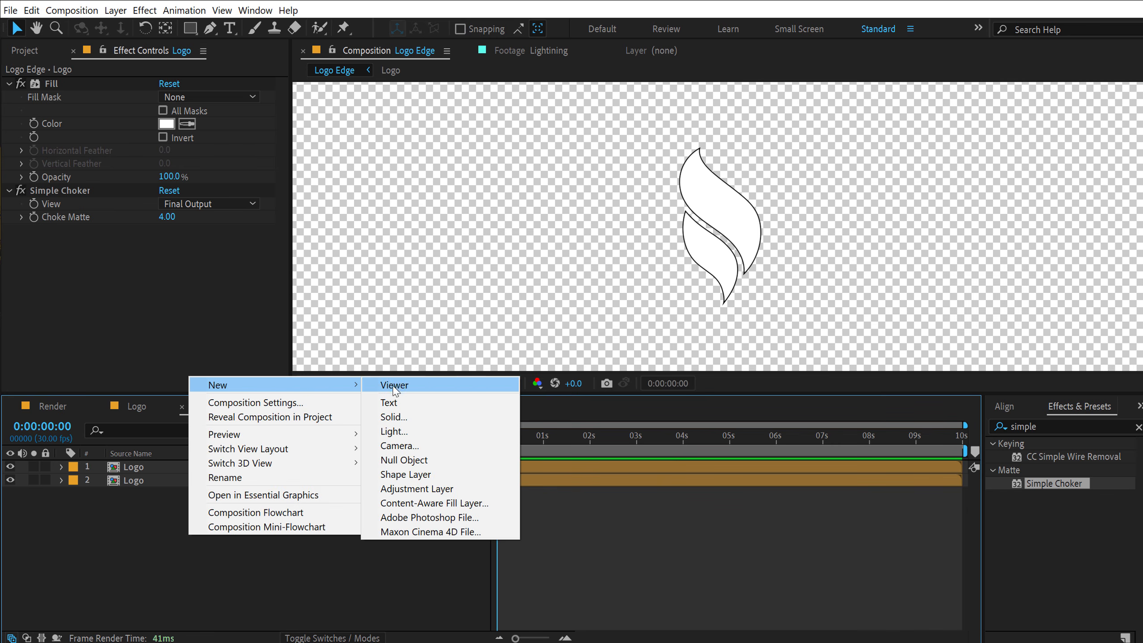
pyautogui.click(402, 490)
pyautogui.press('Return')
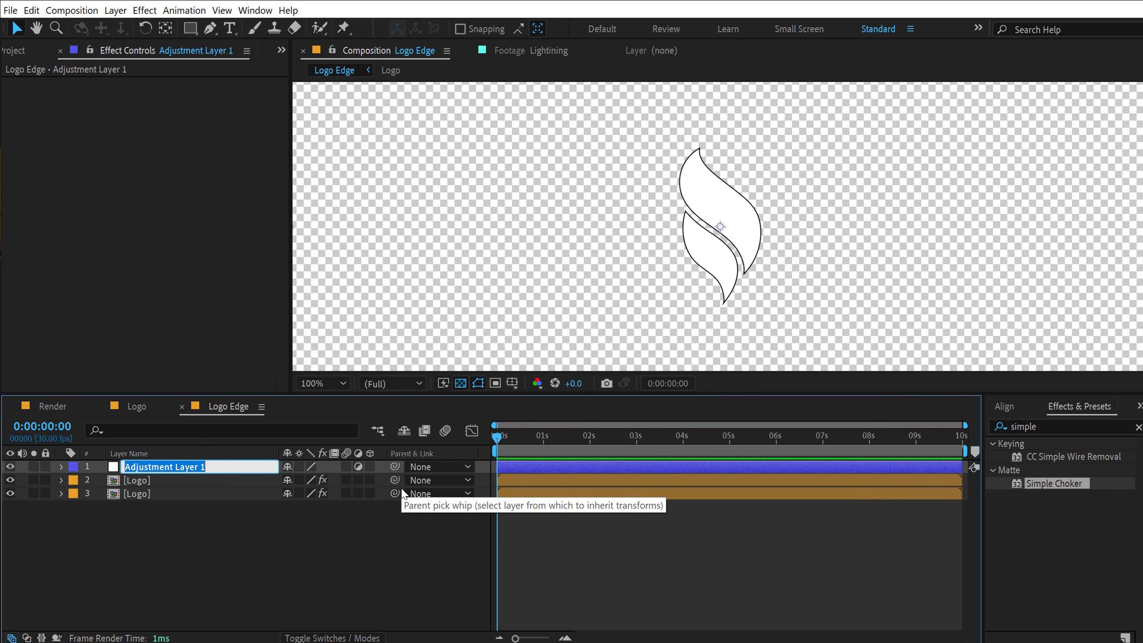
pyautogui.write('Blur')
pyautogui.press('Return')
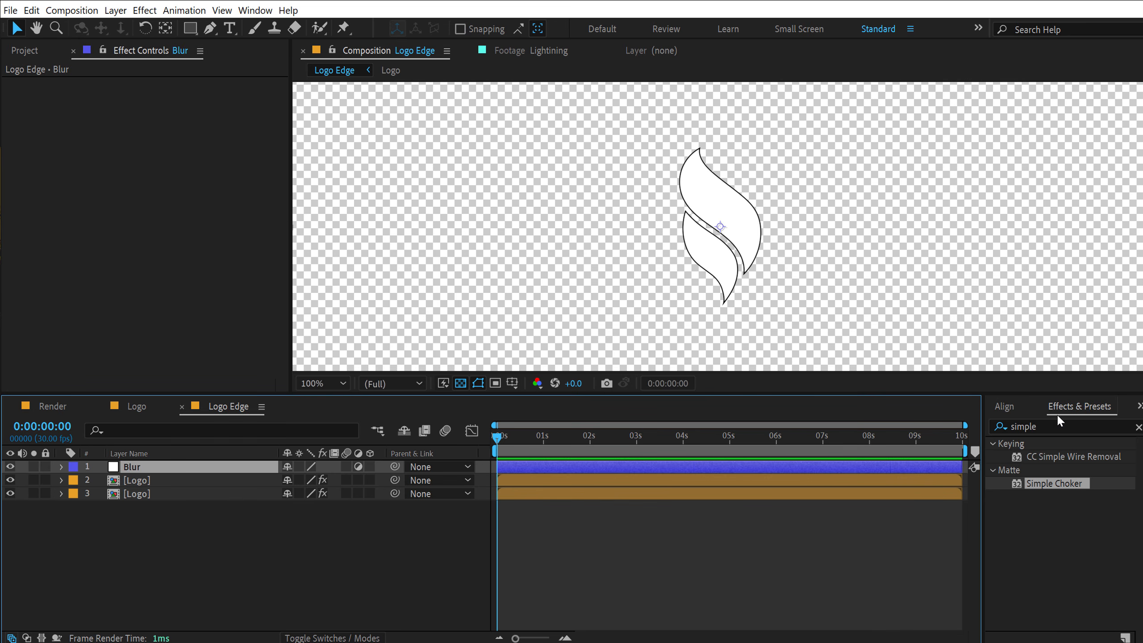
# - Apply Fast Box Blur to the Blur layer with a Blur Radius of 3 and Repeat Edge Pixels enabled
pyautogui.click(1046, 426)
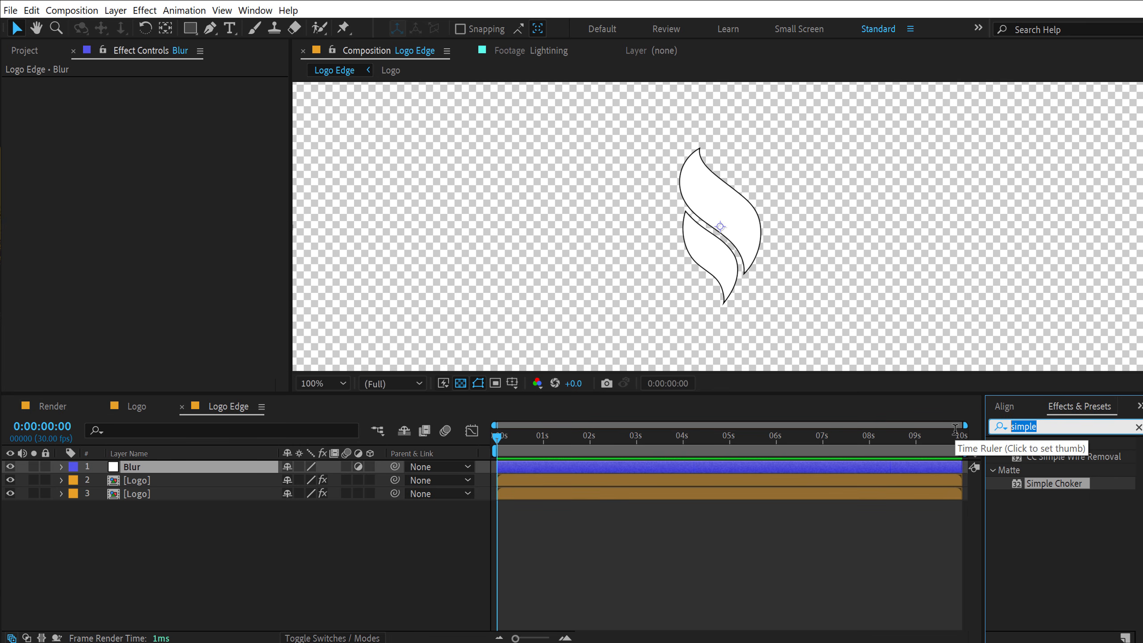
pyautogui.write('fast')
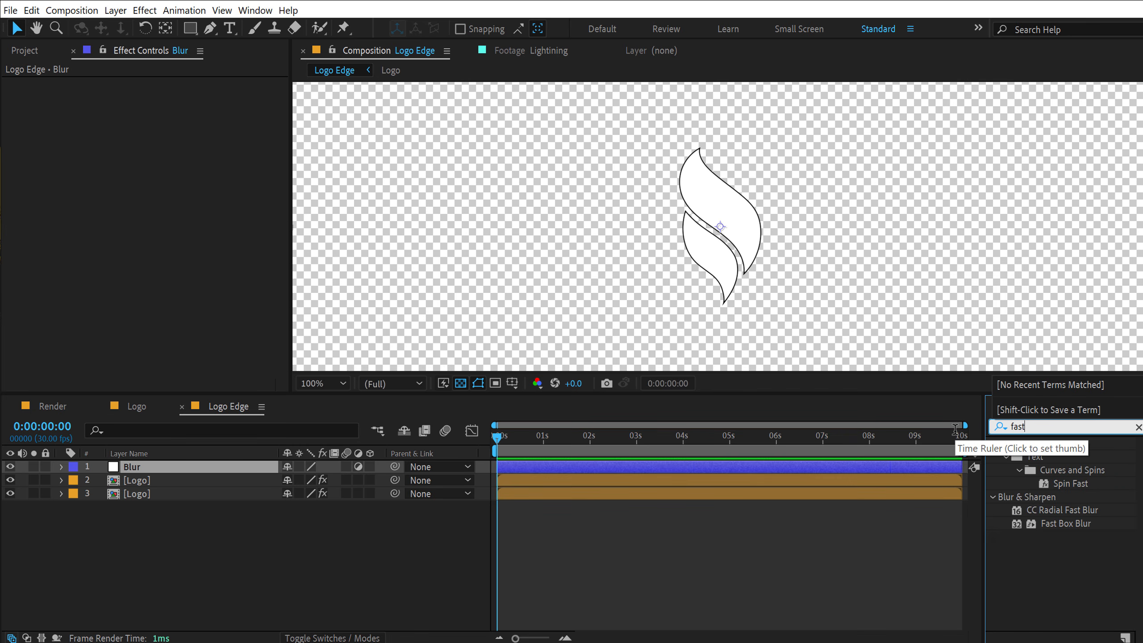
pyautogui.doubleClick(1080, 522)
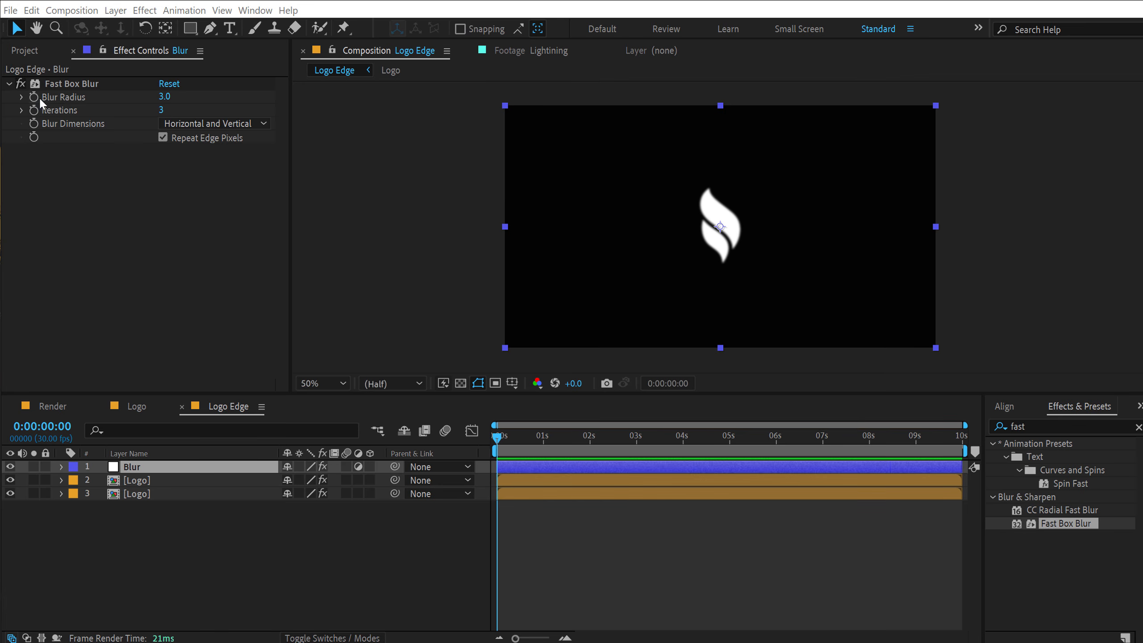
# - Create a composition named Logo Reflections and place the Logo Edge composition in it as a hidden layer
pyautogui.click(25, 51)
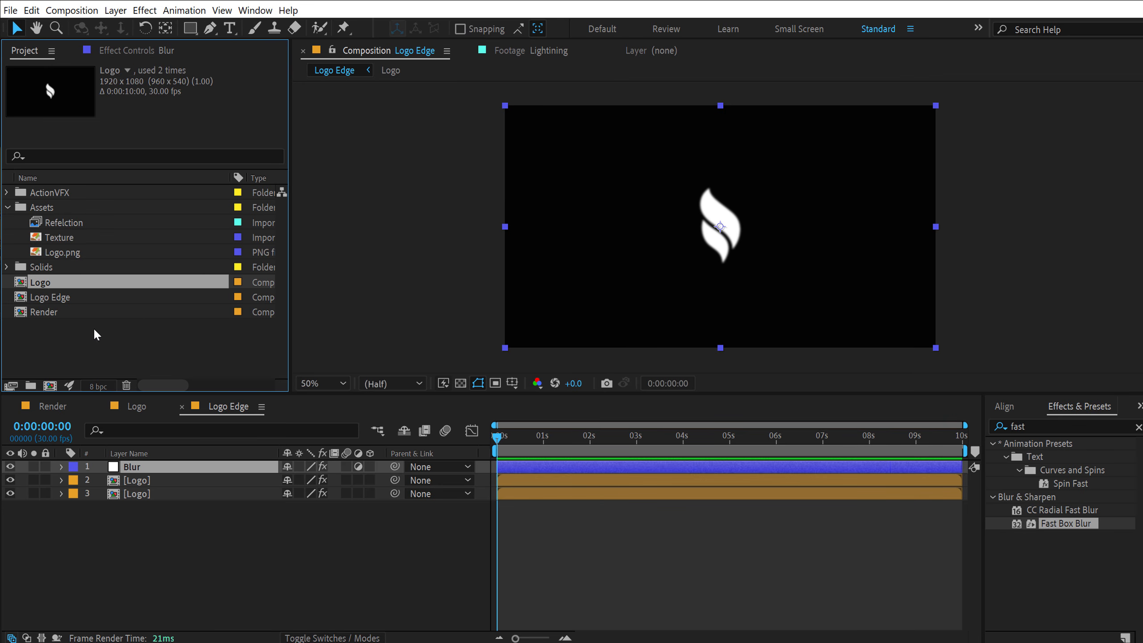
pyautogui.click(80, 339)
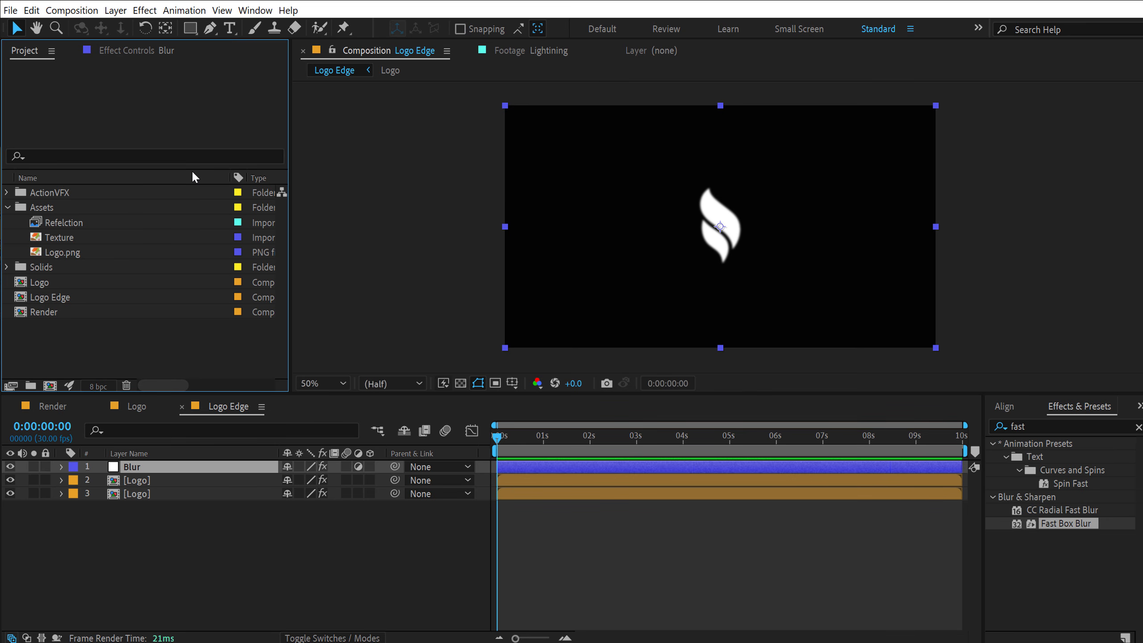
pyautogui.click(50, 385)
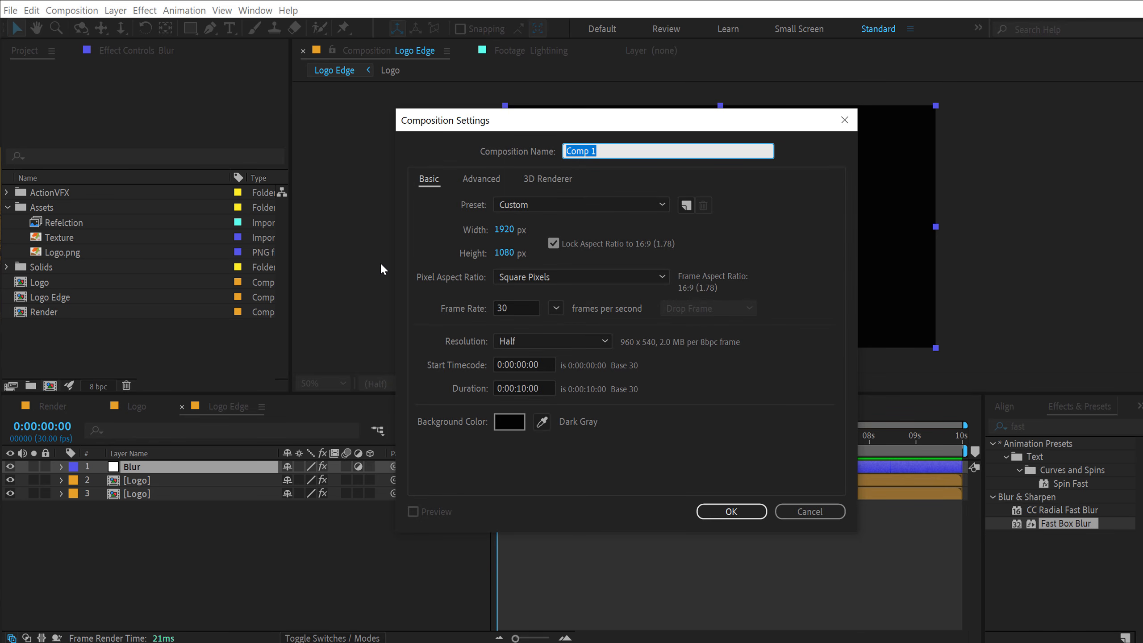
pyautogui.write('Logo Reflections')
pyautogui.press('Return')
pyautogui.moveTo(59, 295); pyautogui.dragTo(94, 506)
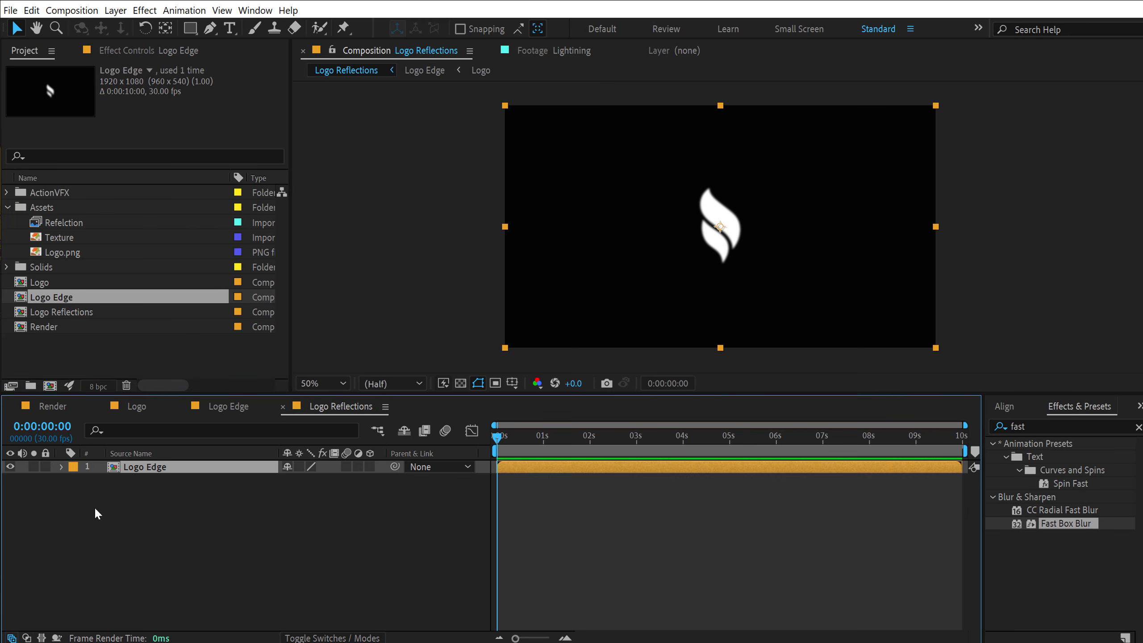
pyautogui.click(9, 467)
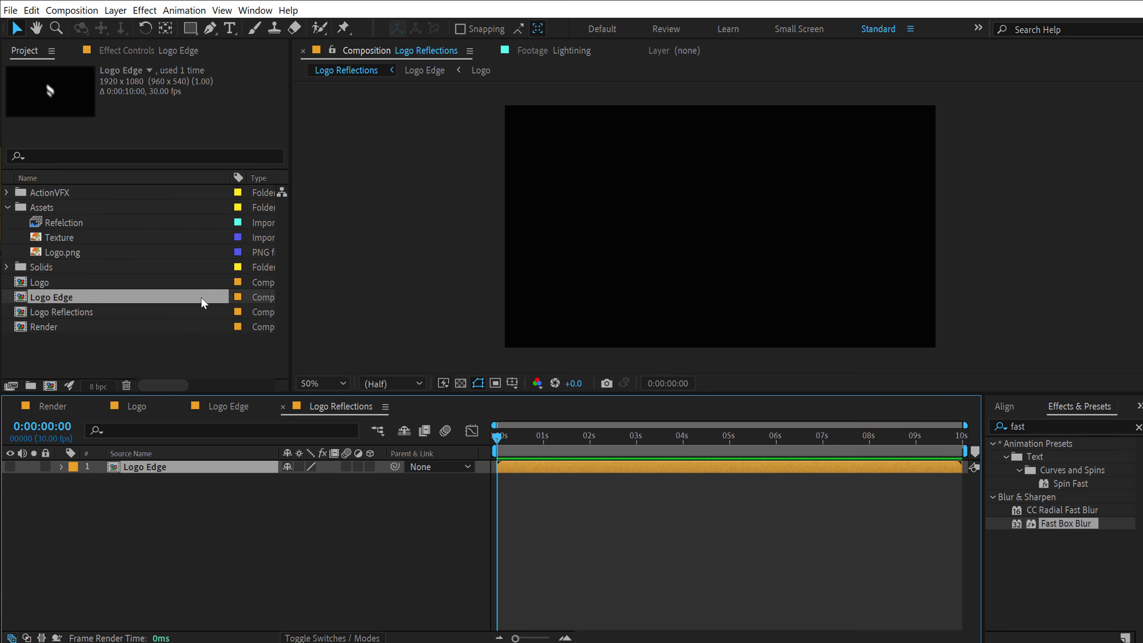
# - Create a 1920 x 1080 composition named Ref with a duration of 10 seconds
pyautogui.click(39, 361)
pyautogui.click(49, 386)
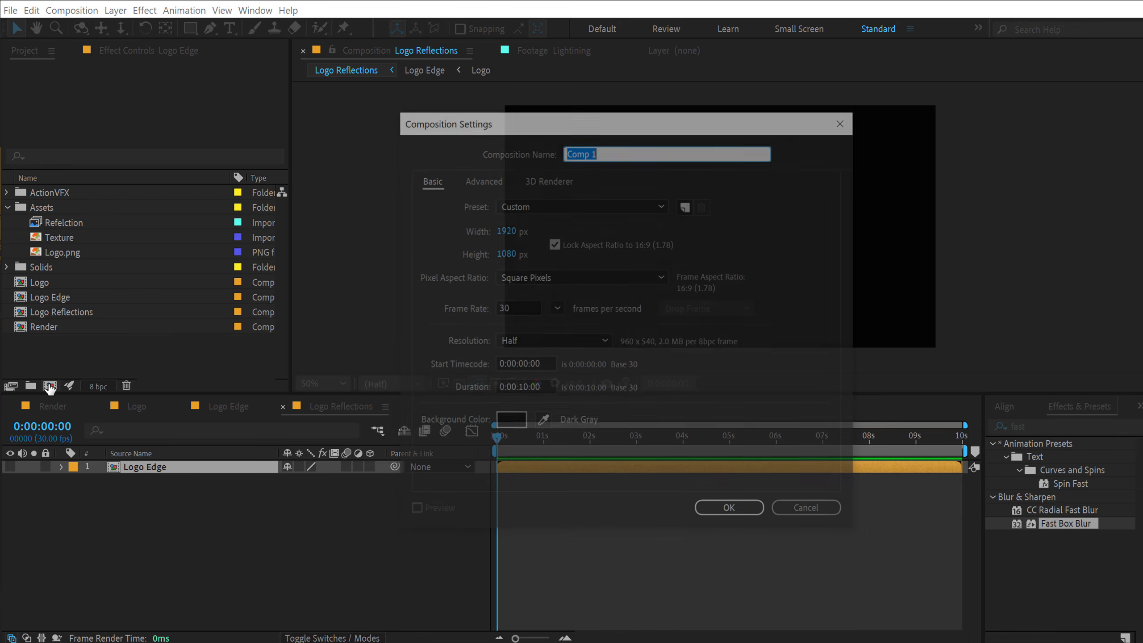
pyautogui.write('Ref')
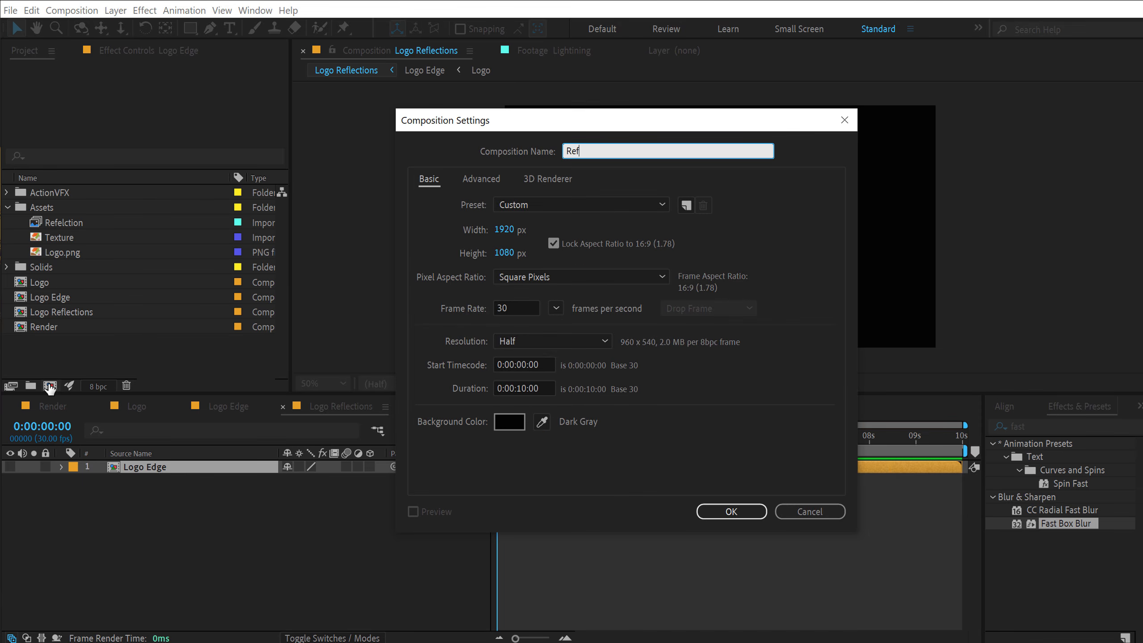
pyautogui.click(728, 509)
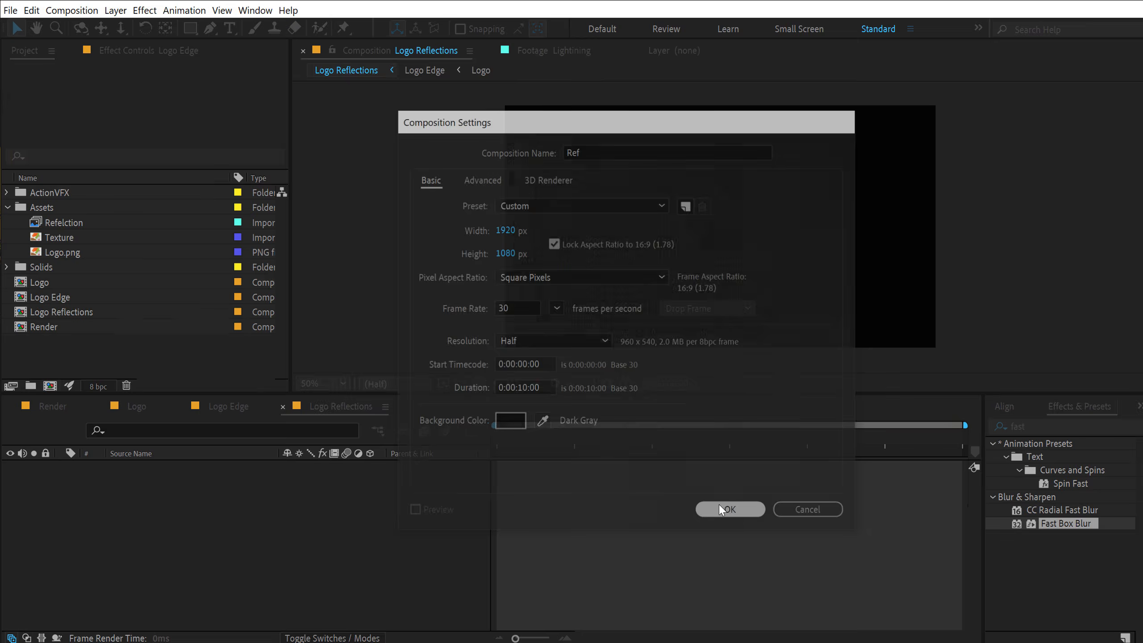
# - Add the Refelction footage to the Ref composition, enlarge it to fill the frame, and close the Ref composition
pyautogui.moveTo(63, 223); pyautogui.dragTo(112, 518)
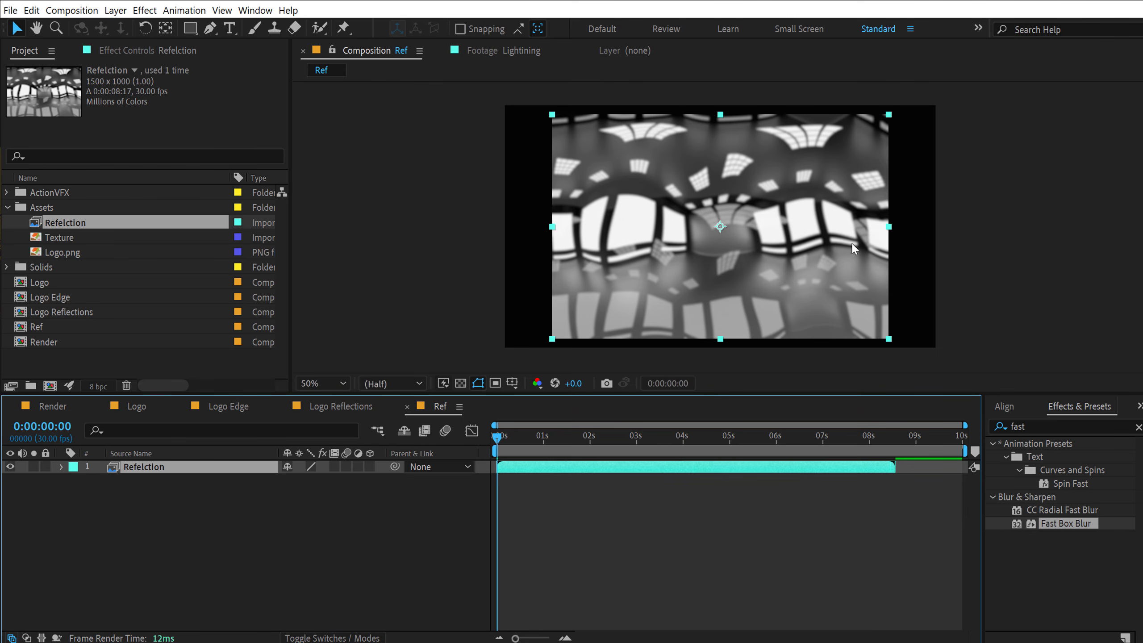
pyautogui.moveTo(889, 226); pyautogui.dragTo(938, 229)
pyautogui.click(635, 520)
pyautogui.moveTo(515, 437); pyautogui.dragTo(479, 443)
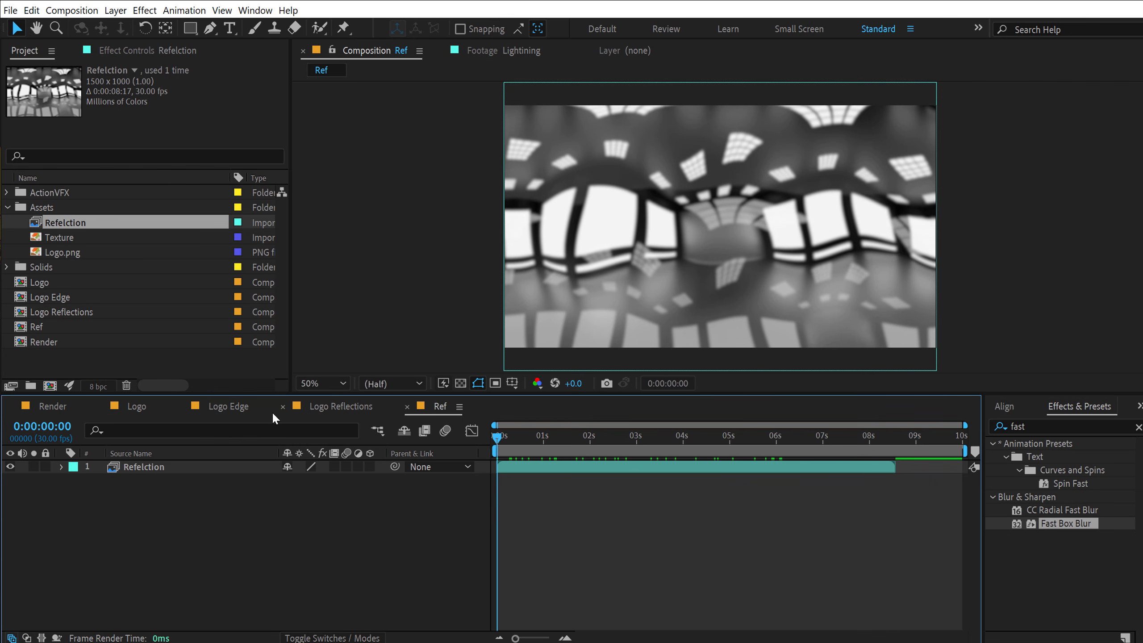
pyautogui.click(407, 407)
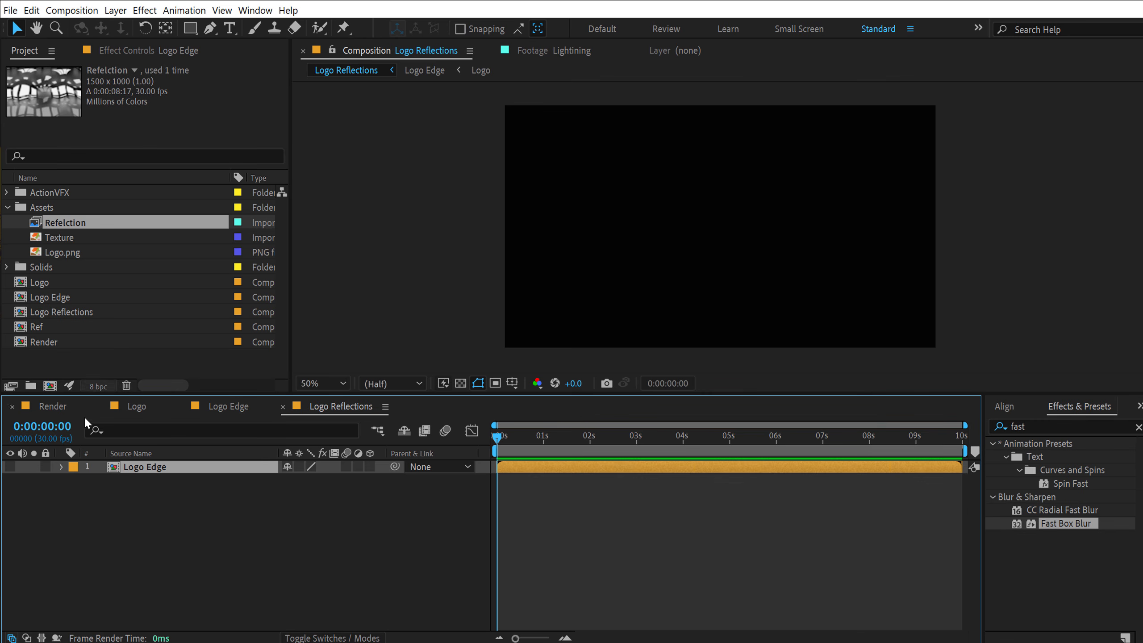
# - Add the Ref and Logo compositions above Logo Edge in Logo Reflections, with Logo on top, and set Ref's track matte to Alpha
pyautogui.moveTo(40, 330); pyautogui.dragTo(141, 463)
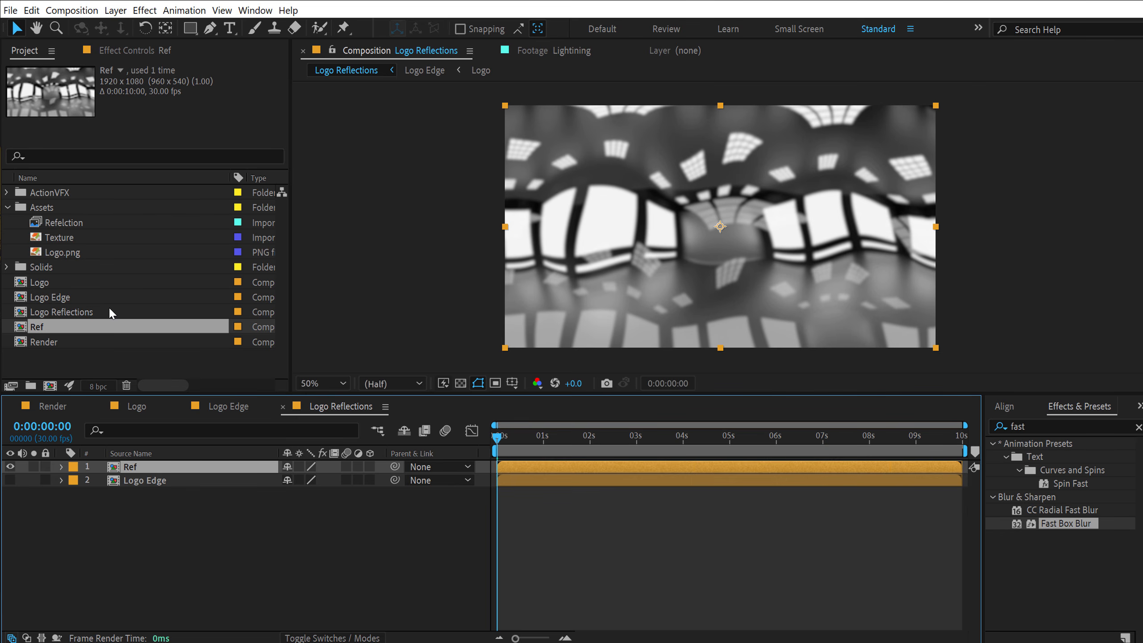
pyautogui.moveTo(41, 284); pyautogui.dragTo(133, 470)
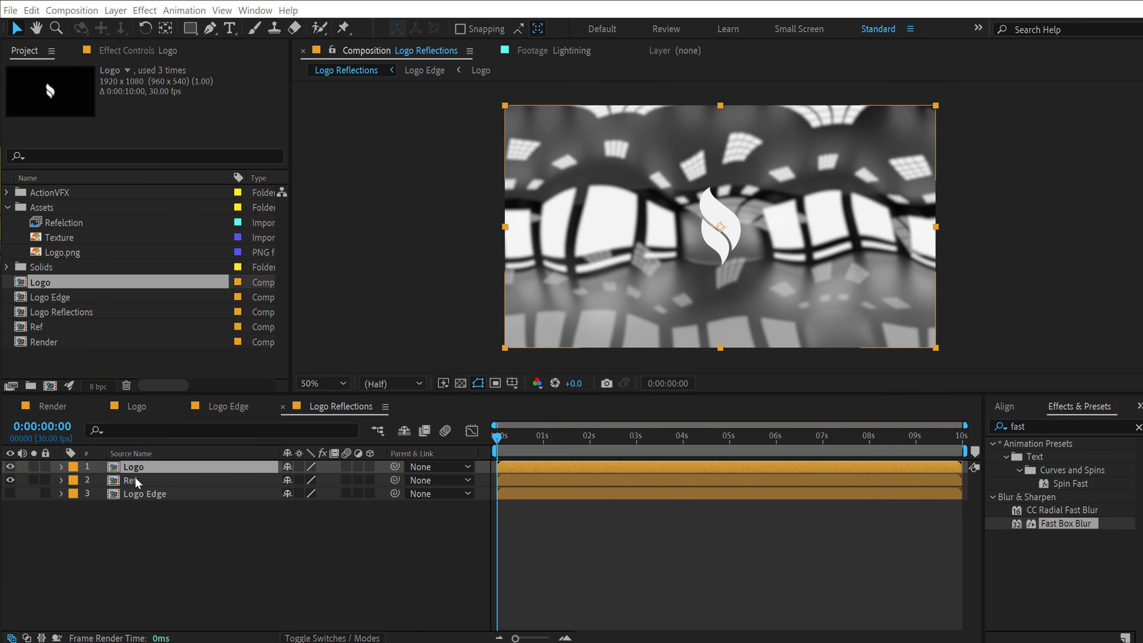
pyautogui.click(135, 480)
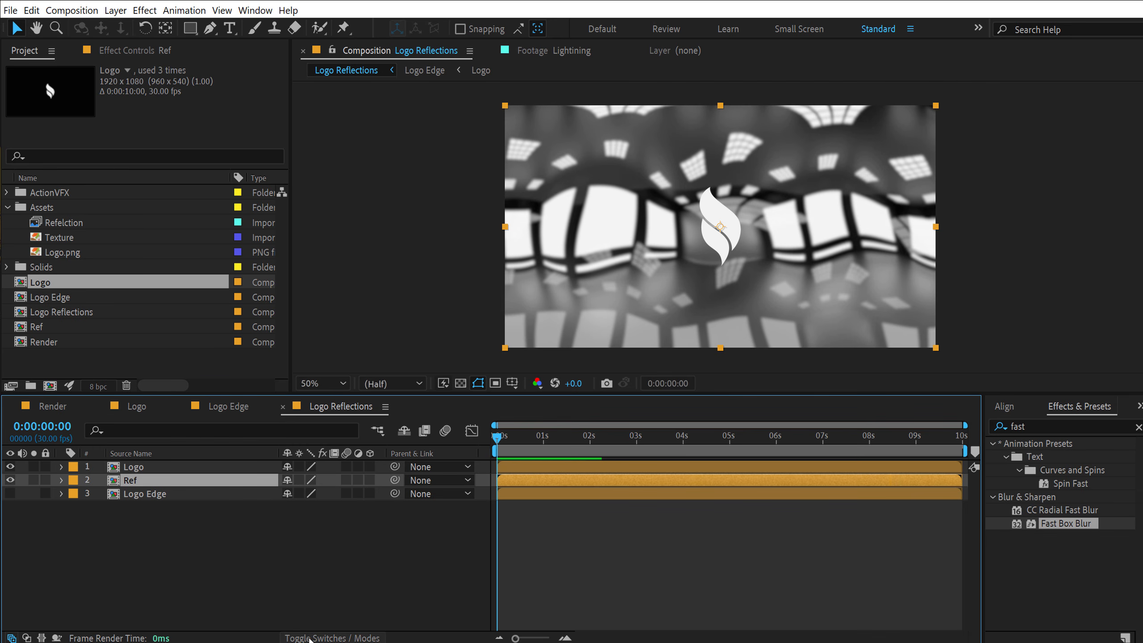
pyautogui.click(315, 638)
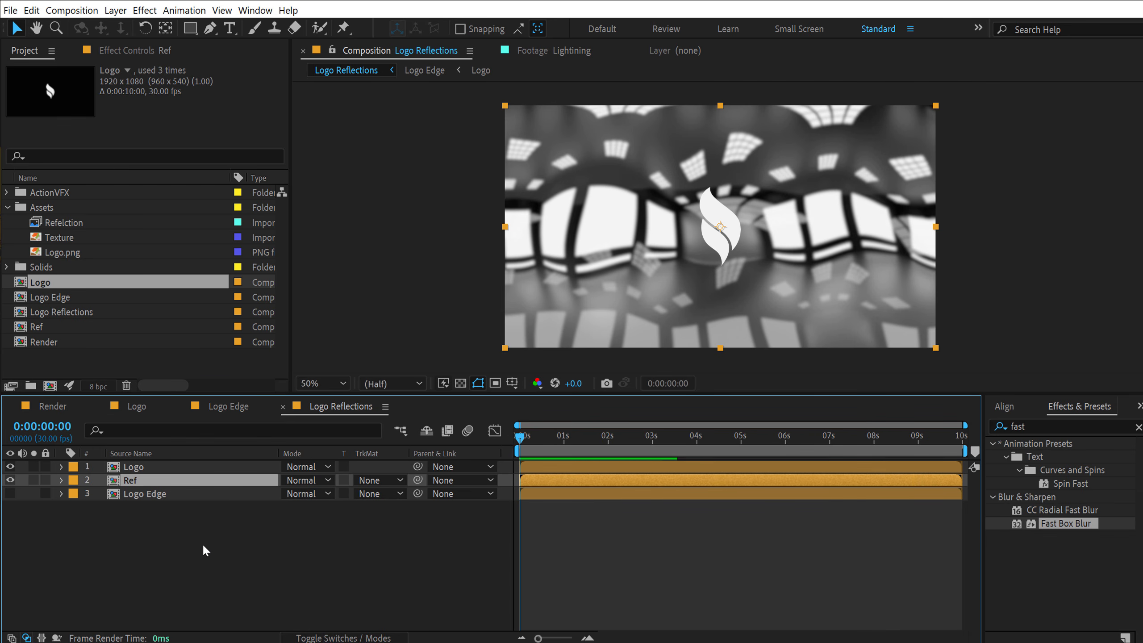
pyautogui.click(374, 480)
pyautogui.click(395, 513)
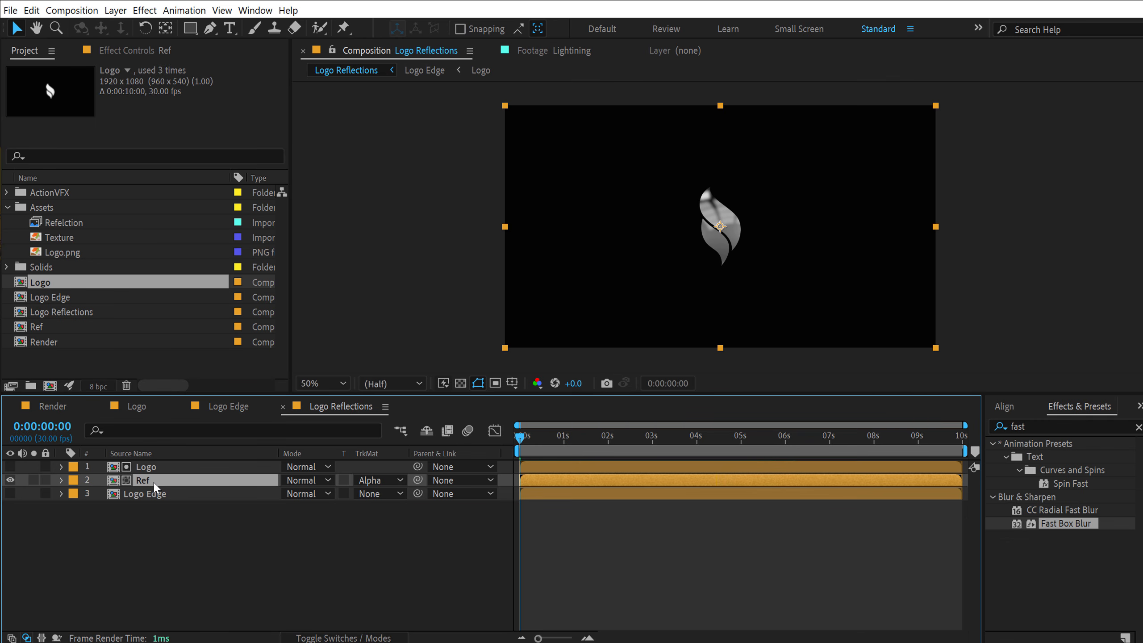
# - Apply CC Glass to the Ref layer and set its Bump Map to the Logo Edge layer
pyautogui.click(1034, 428)
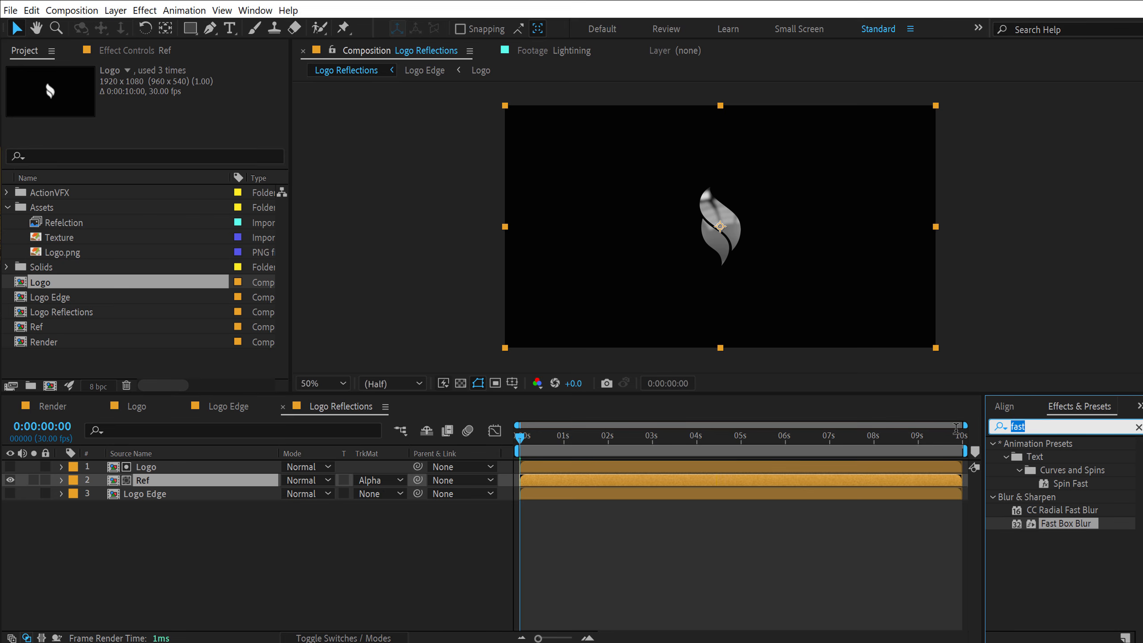
pyautogui.write('cc')
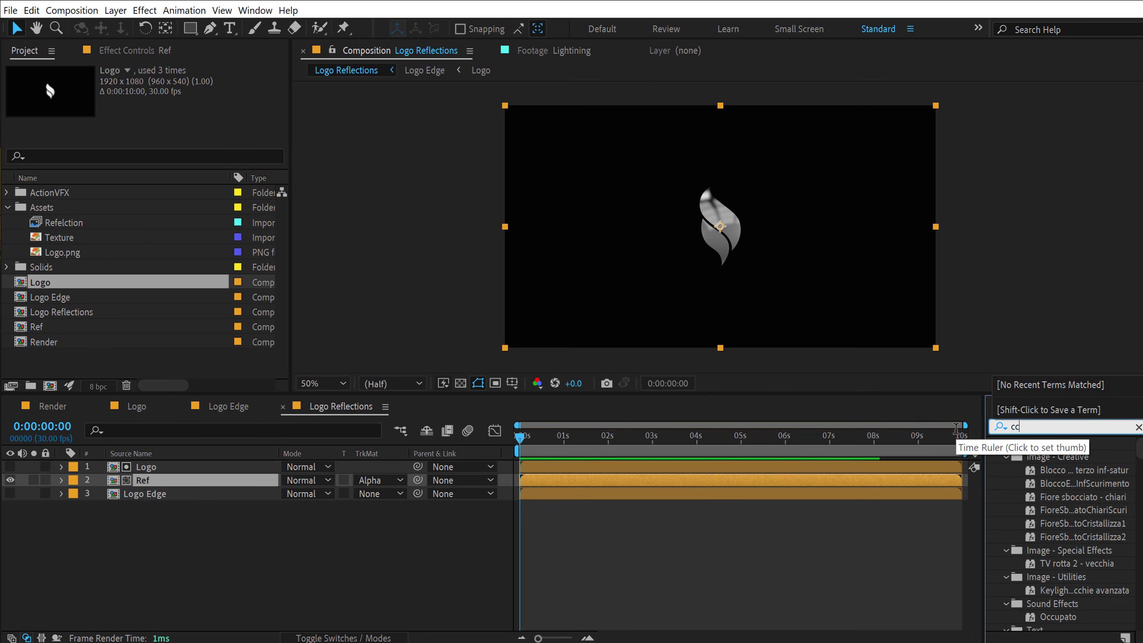
pyautogui.write(' gl')
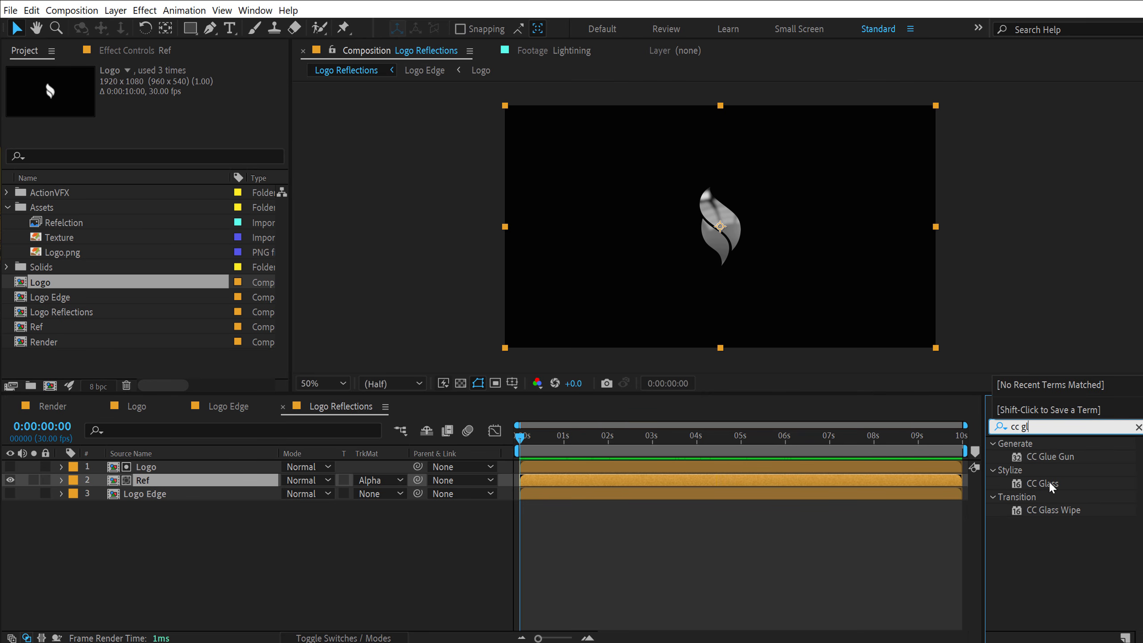
pyautogui.doubleClick(1041, 483)
pyautogui.click(21, 97)
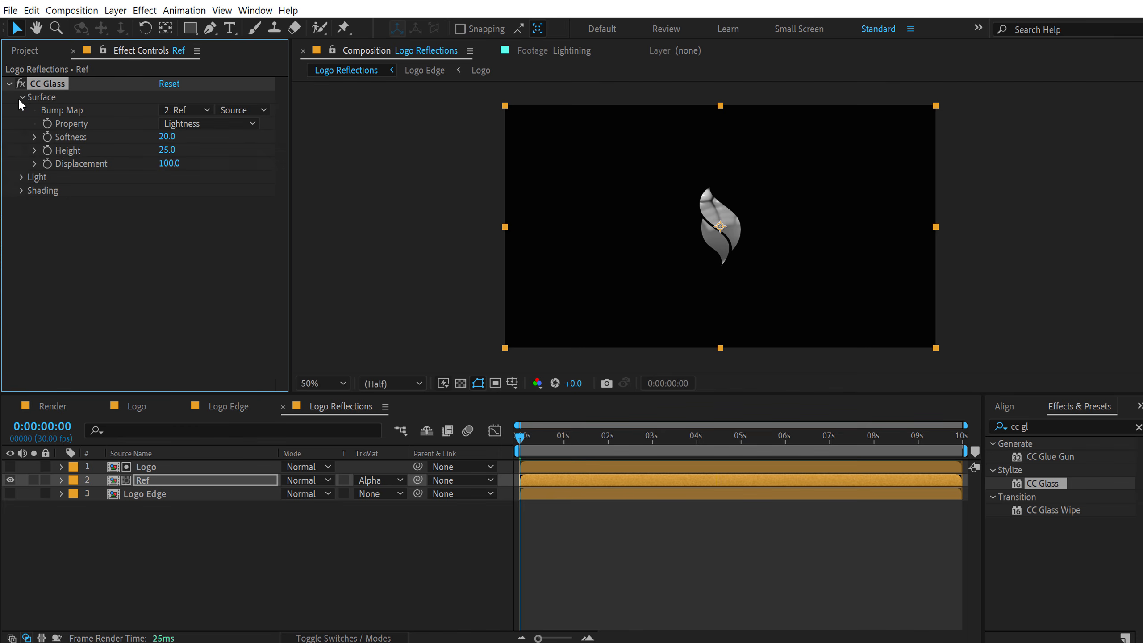
pyautogui.click(183, 110)
pyautogui.click(212, 173)
# - Set the CC Glass surface to Softness 5, Height 70 and Displacement -200
pyautogui.press('/')
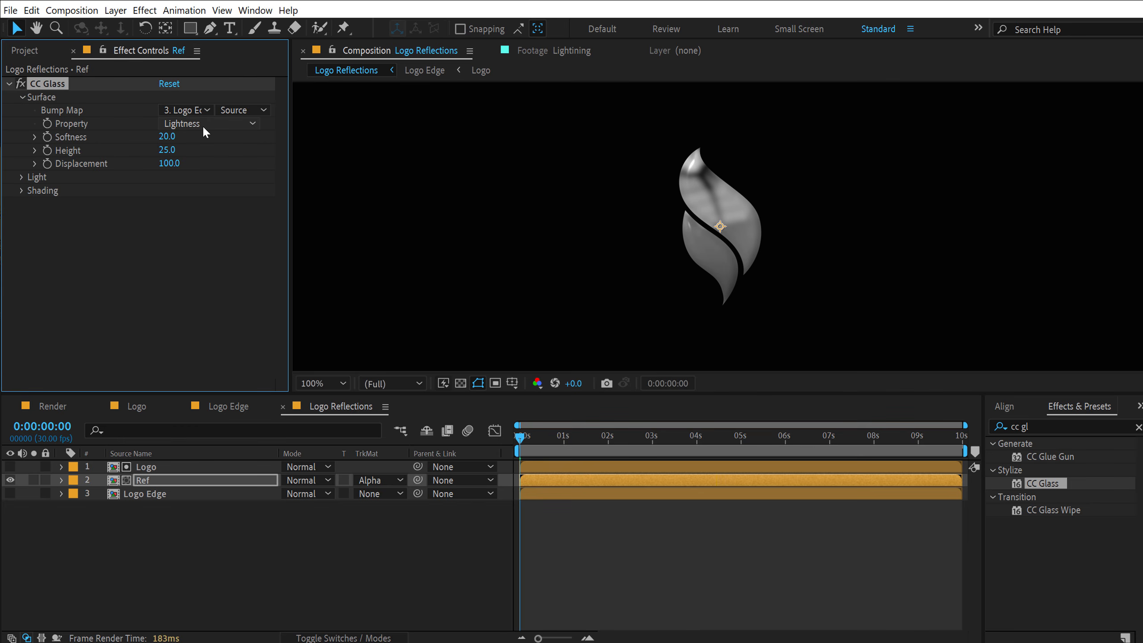
pyautogui.click(167, 137)
pyautogui.write('5')
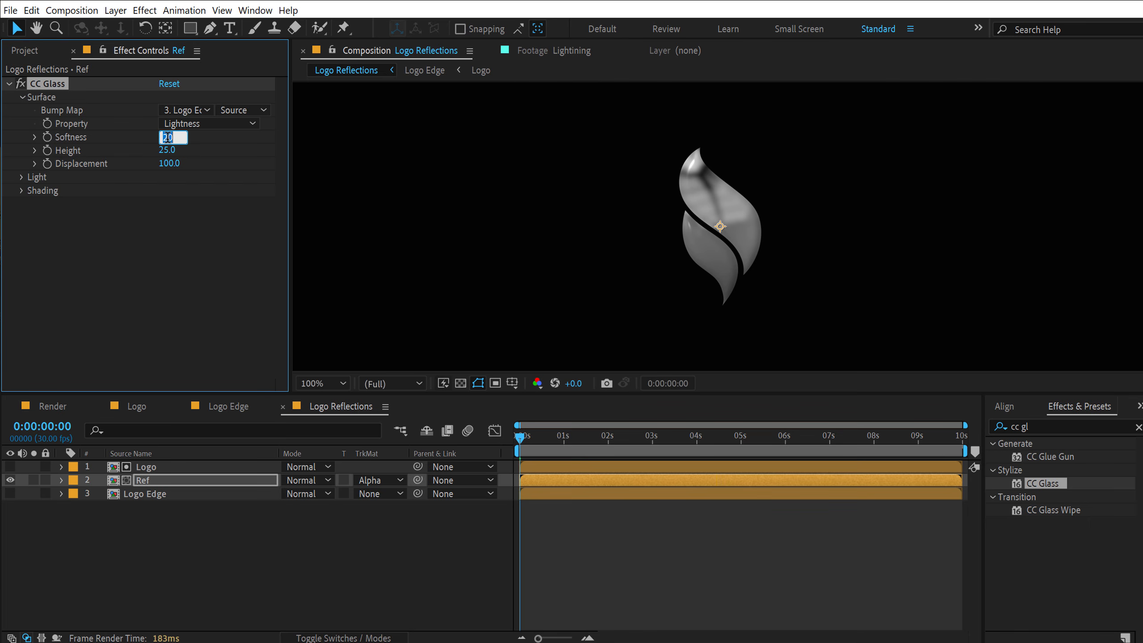
pyautogui.press('Return')
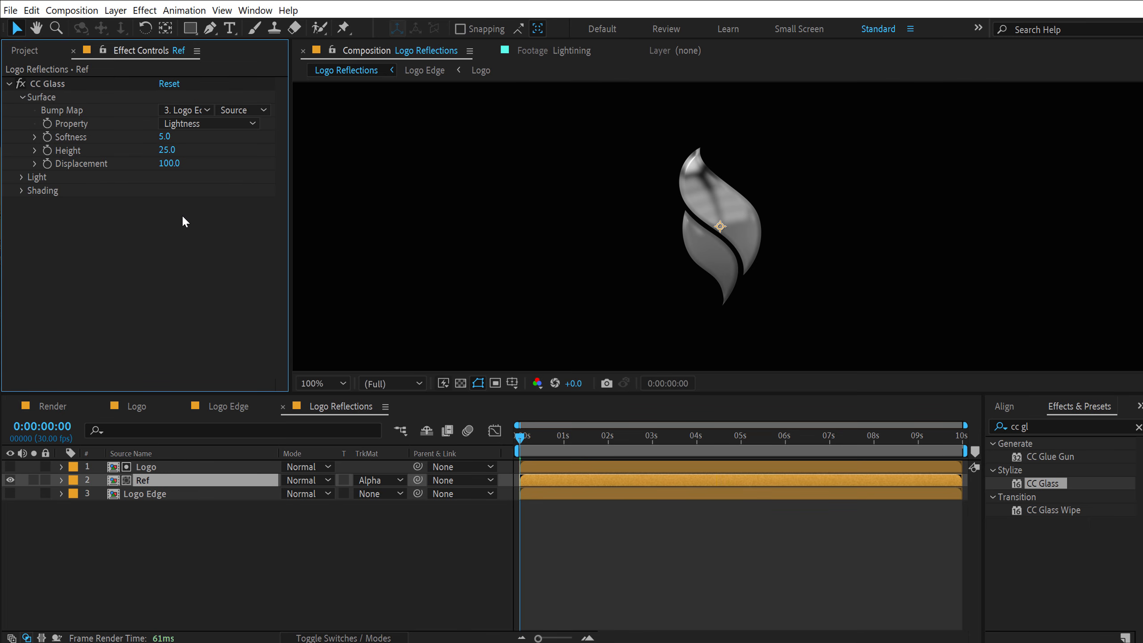
pyautogui.click(168, 151)
pyautogui.write('70')
pyautogui.press('Return')
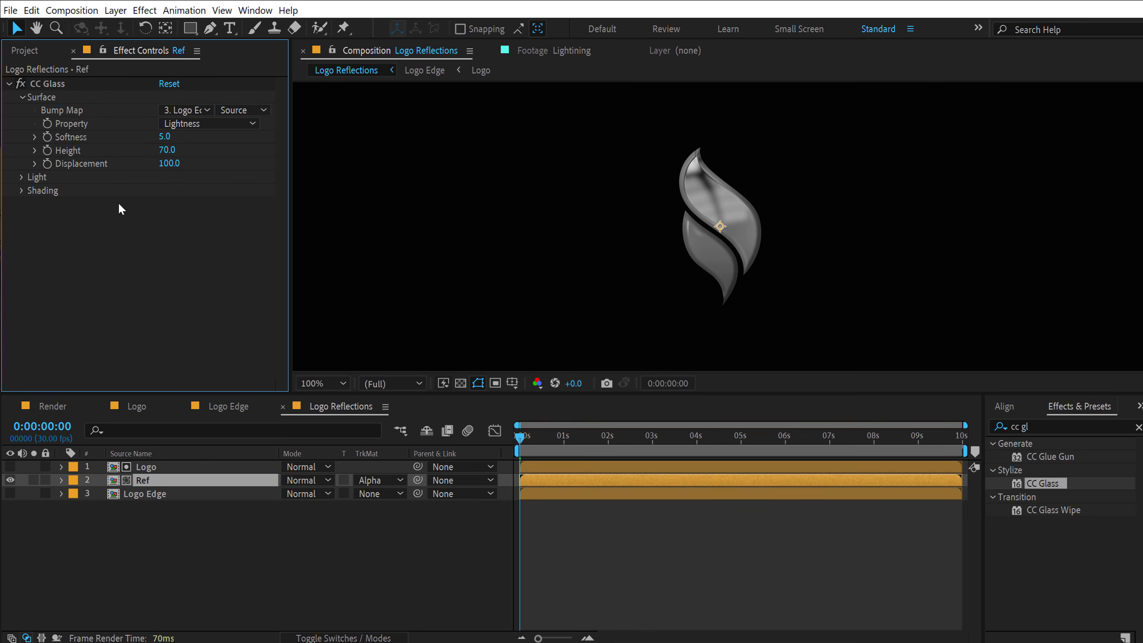
pyautogui.click(170, 163)
pyautogui.write('200')
pyautogui.press('Return')
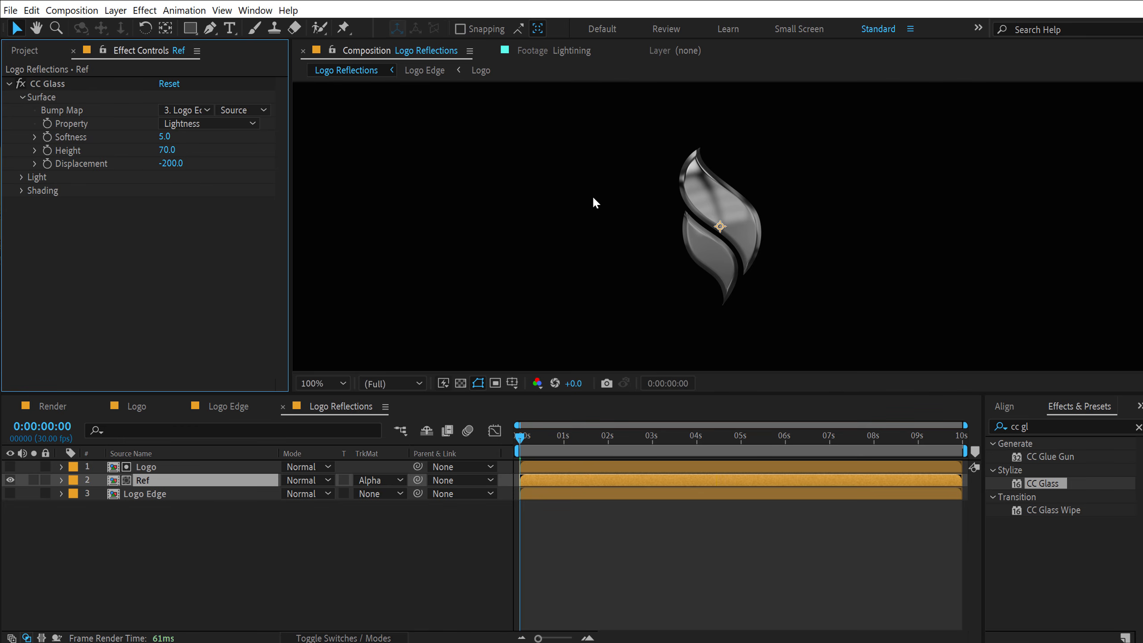
# - Change the CC Glass Light Type to Point Light
pyautogui.press('.')
pyautogui.press(',')
pyautogui.click(21, 176)
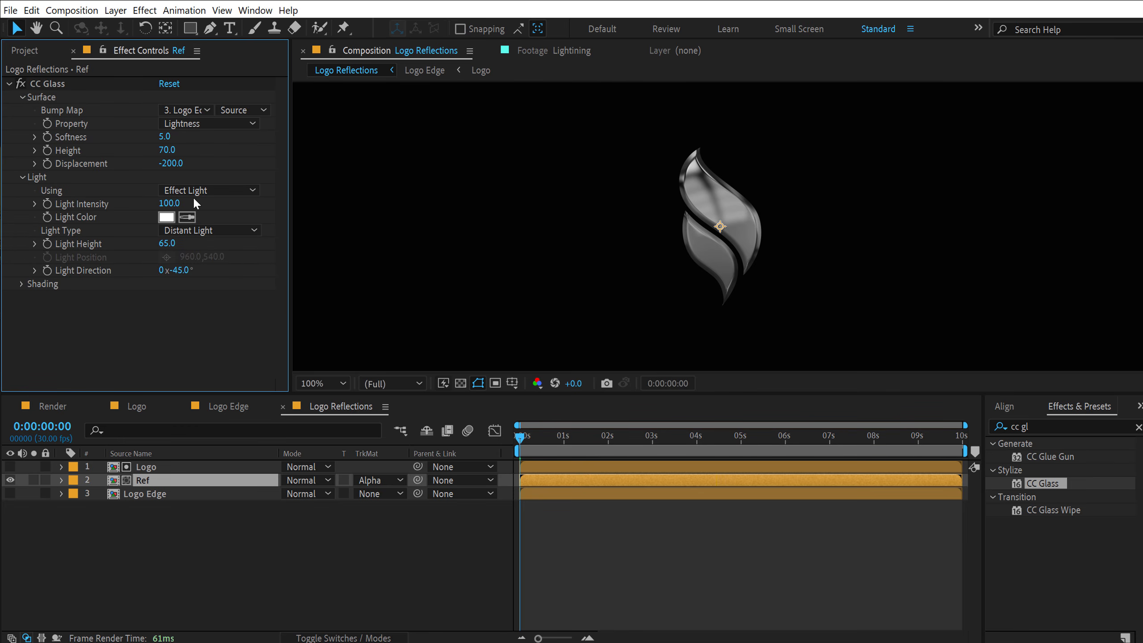
pyautogui.click(207, 230)
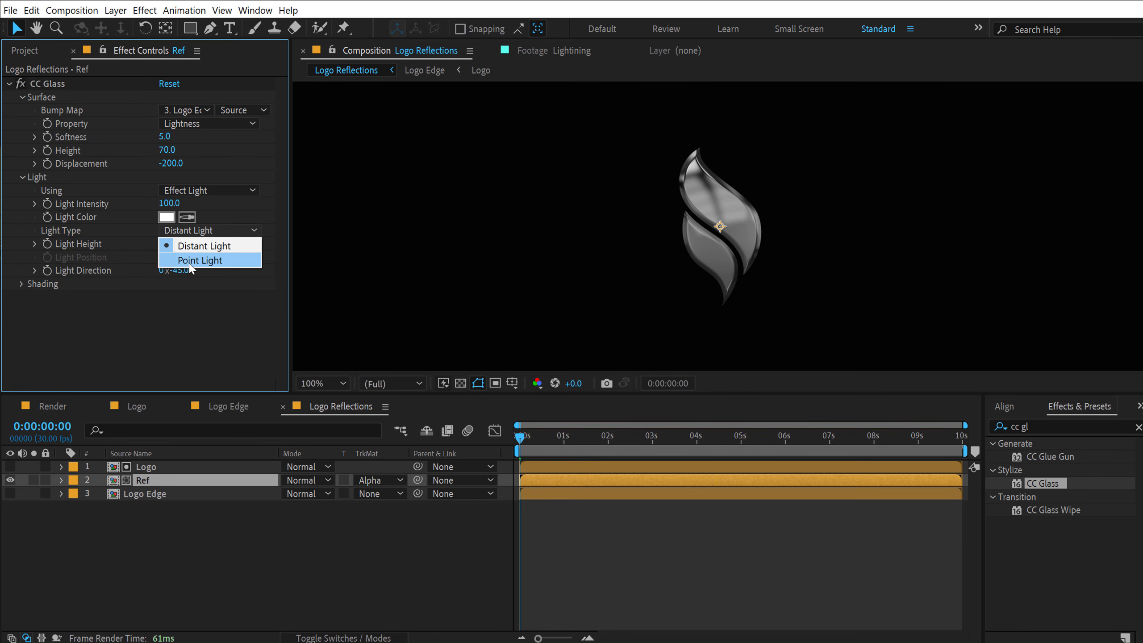
pyautogui.click(193, 258)
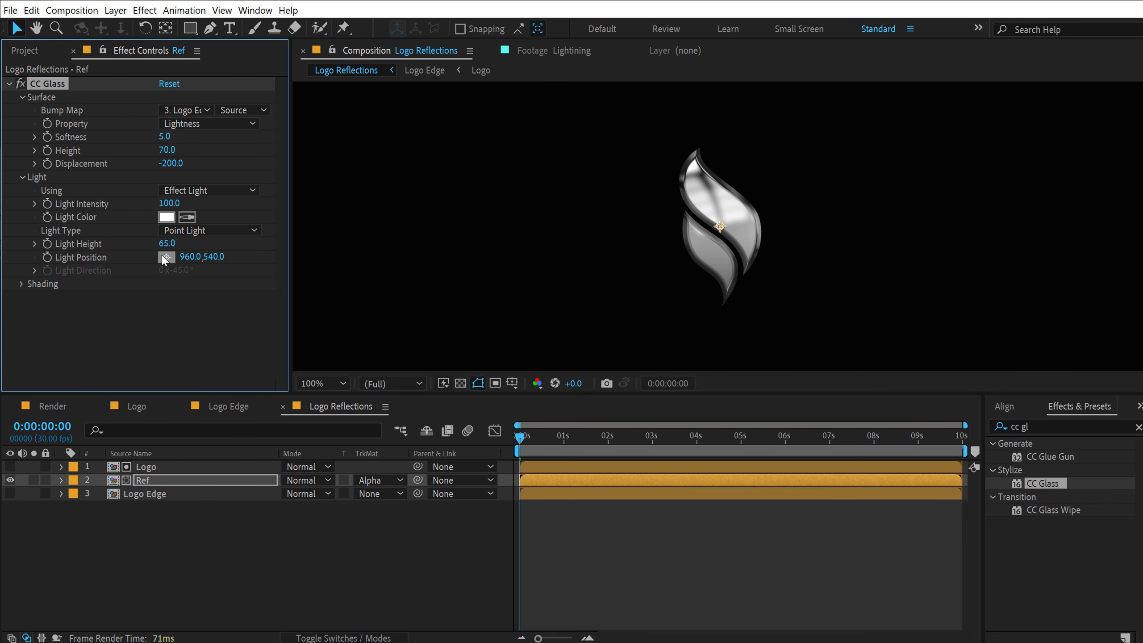
# - Apply CC Blobbylize to the Ref layer and set its Blob Layer to Logo Edge
pyautogui.click(1048, 426)
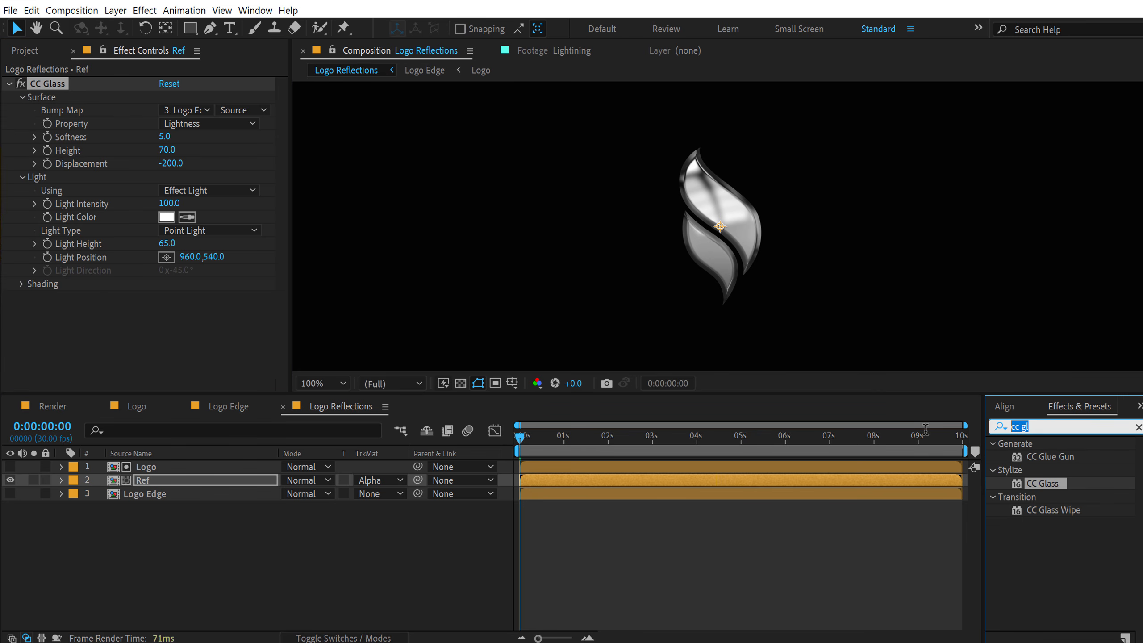
pyautogui.write('cc b')
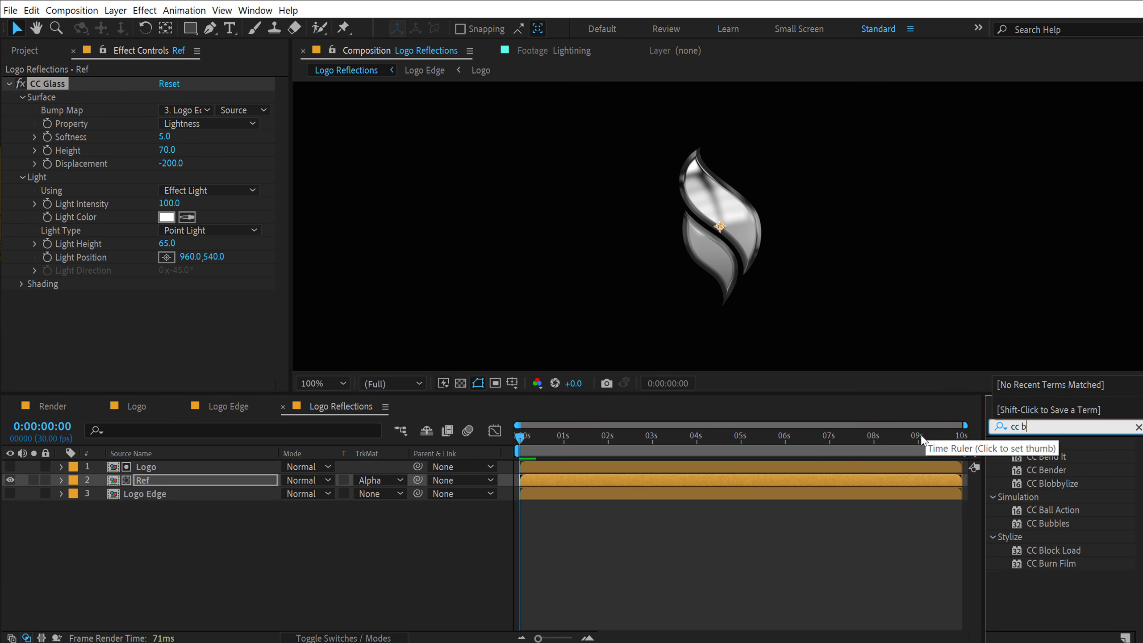
pyautogui.doubleClick(1050, 483)
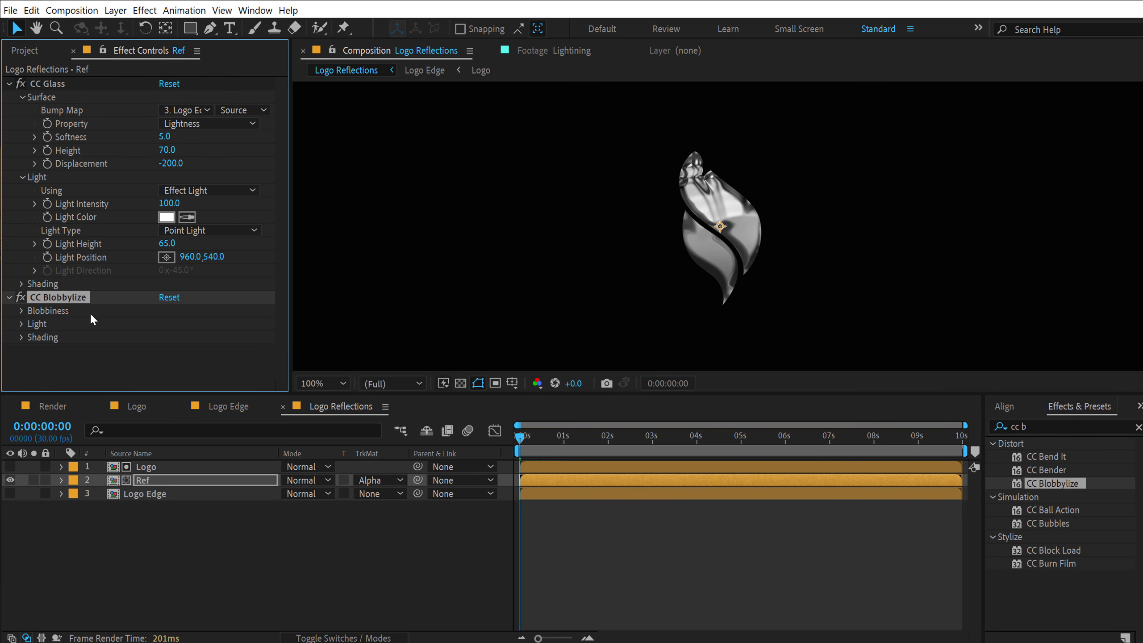
pyautogui.click(185, 324)
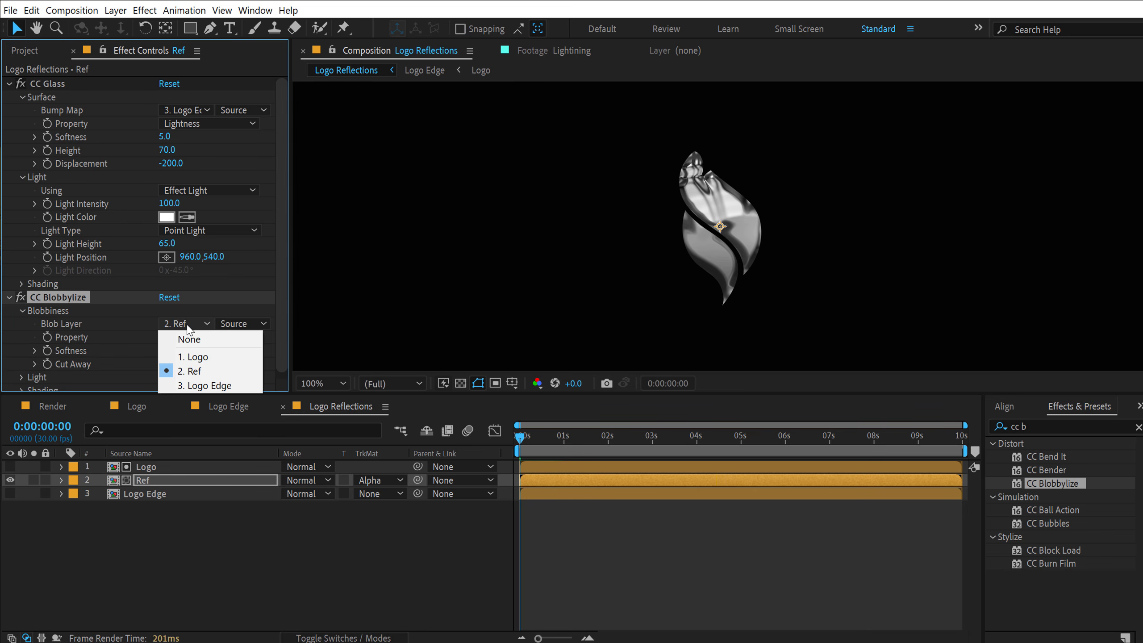
pyautogui.click(191, 382)
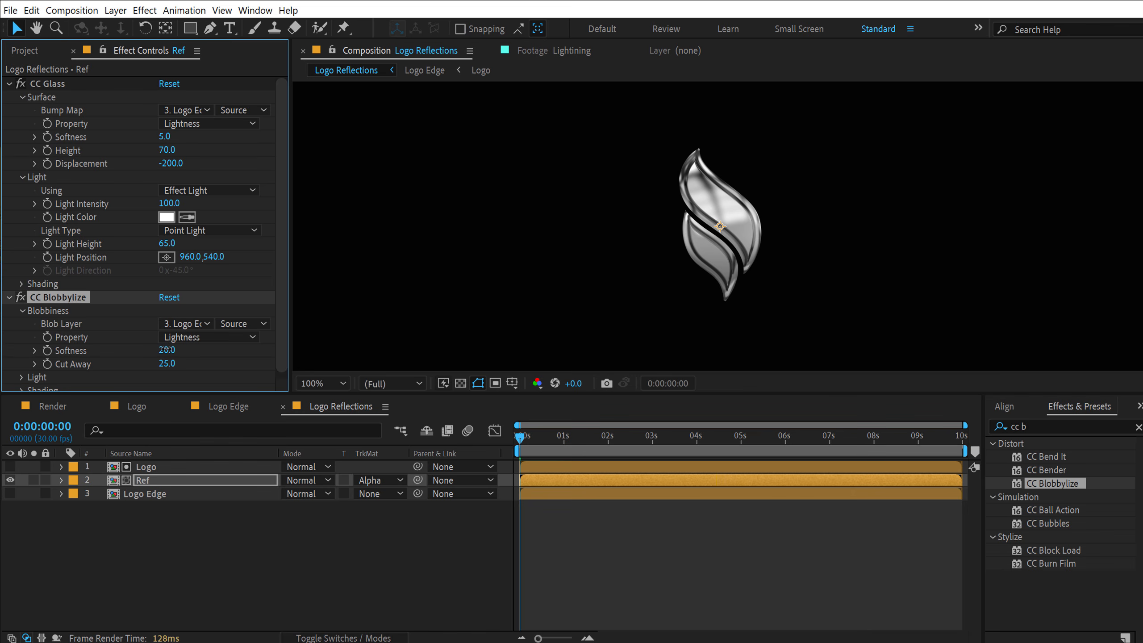
# - Set CC Blobbylize Softness to 2.5 and Cut Away to 0, and scrub the timeline to about 4 seconds to preview the reflections
pyautogui.click(167, 351)
pyautogui.write('2')
pyautogui.press('Return')
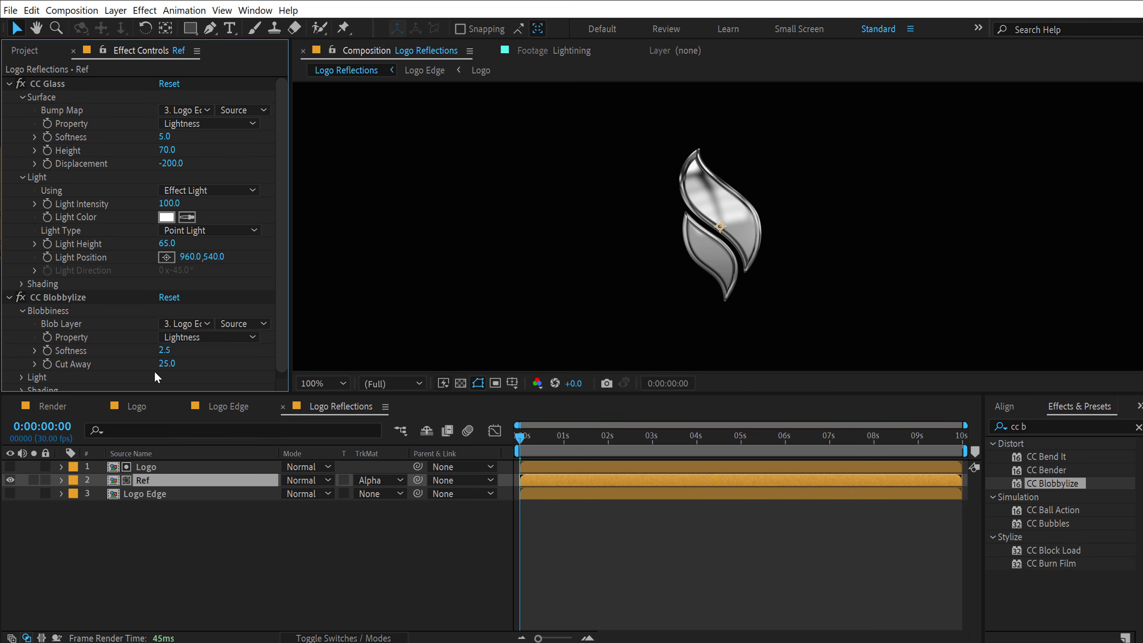
pyautogui.click(166, 365)
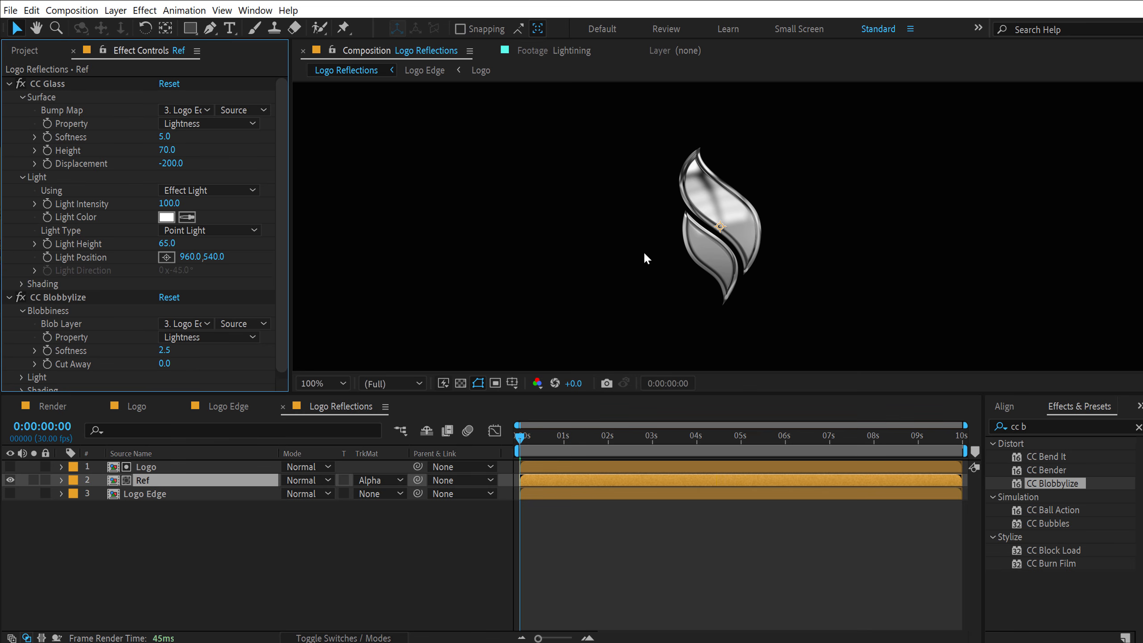
pyautogui.press('.')
pyautogui.press(',')
pyautogui.click(547, 546)
pyautogui.moveTo(524, 432); pyautogui.dragTo(697, 443)
pyautogui.press(',')
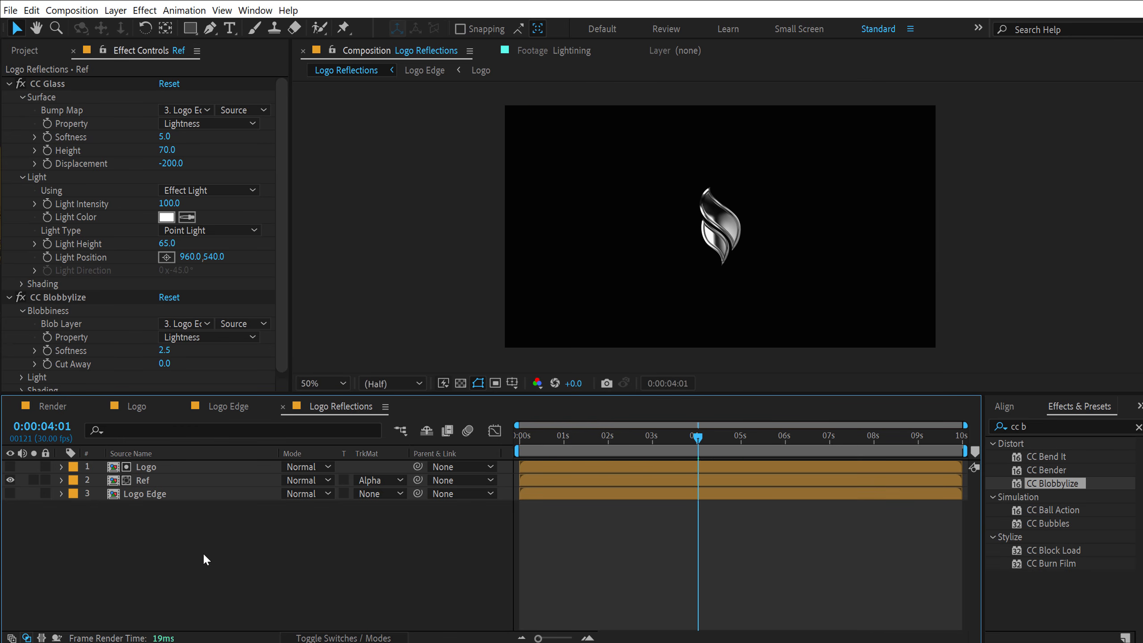
# - Scale the Logo.png layer in the Logo composition to 21.9% and preview the larger logo by scrubbing through Logo Reflections
pyautogui.click(133, 408)
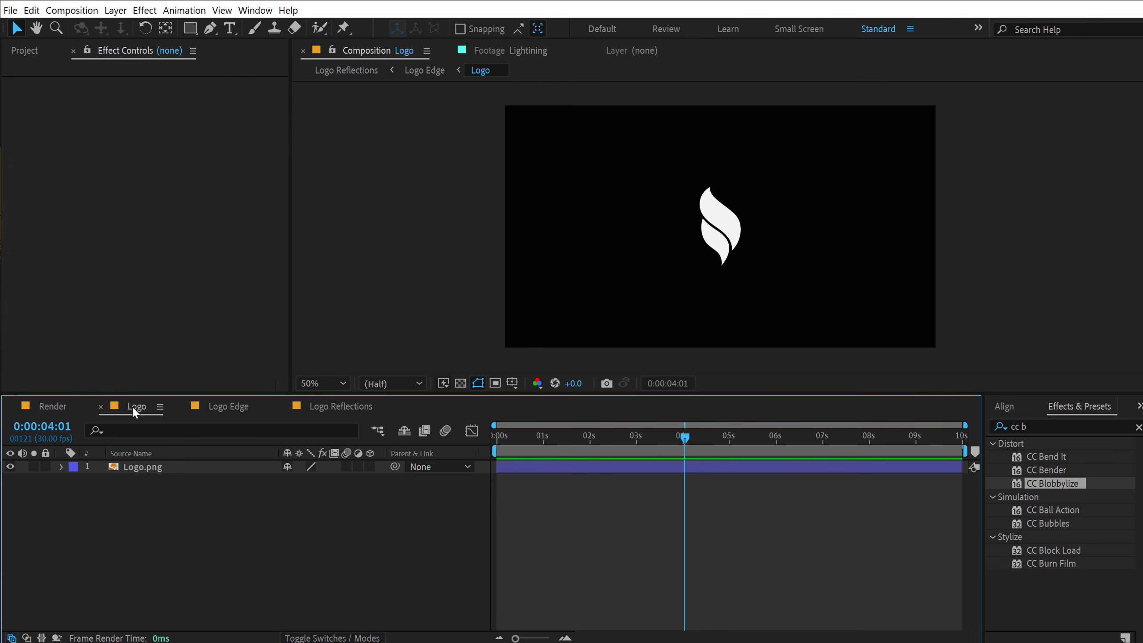
pyautogui.click(152, 466)
pyautogui.press('s')
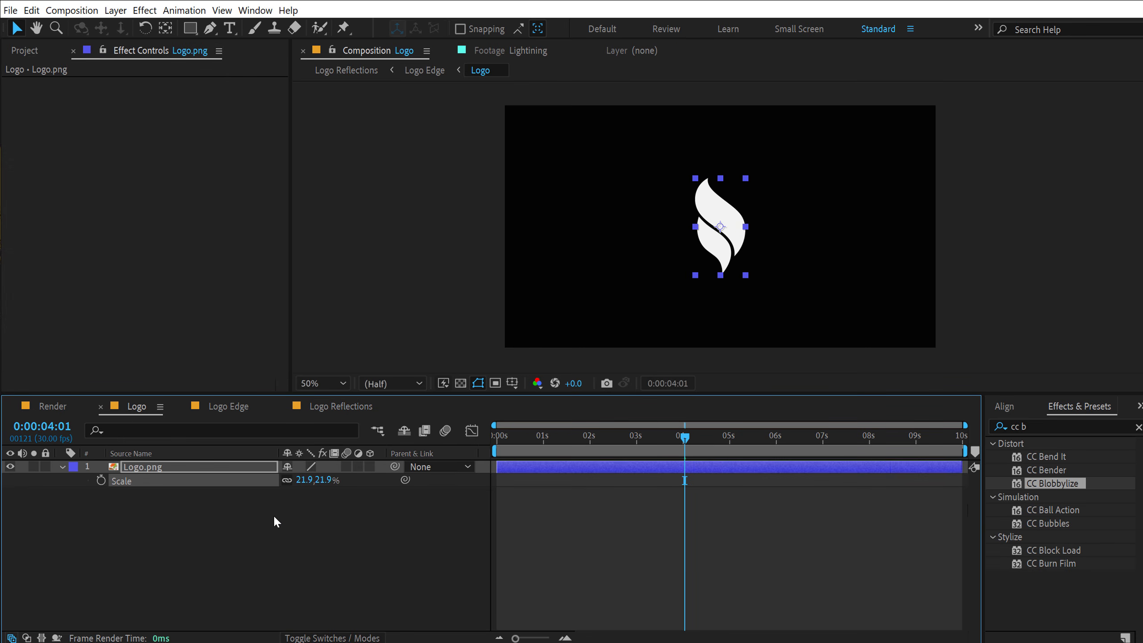
pyautogui.click(348, 407)
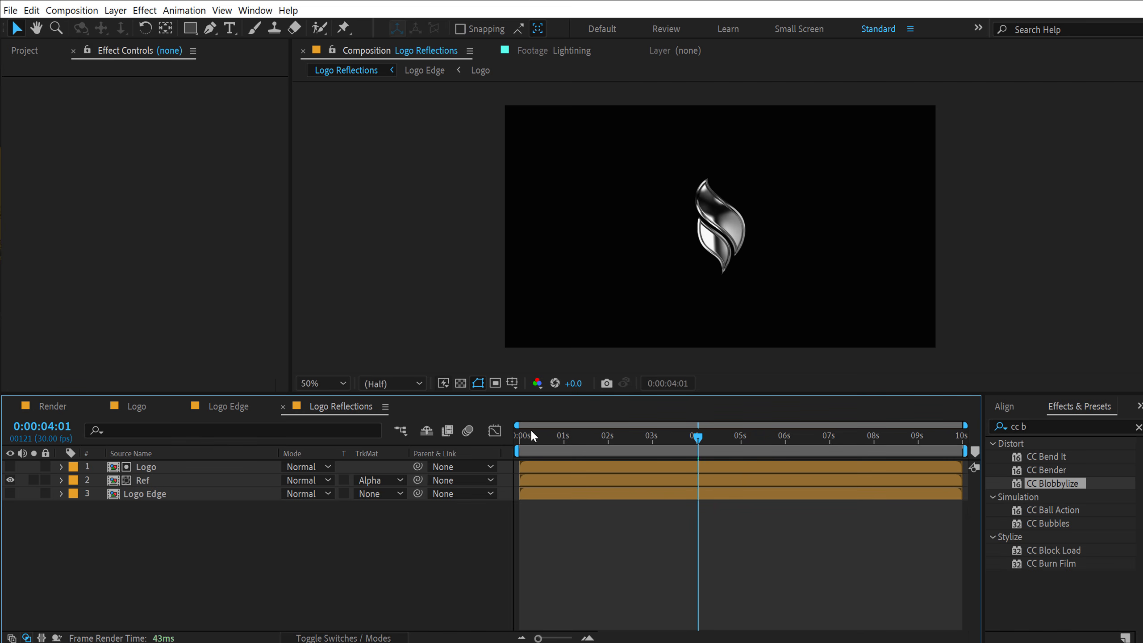
pyautogui.moveTo(532, 431); pyautogui.dragTo(681, 428)
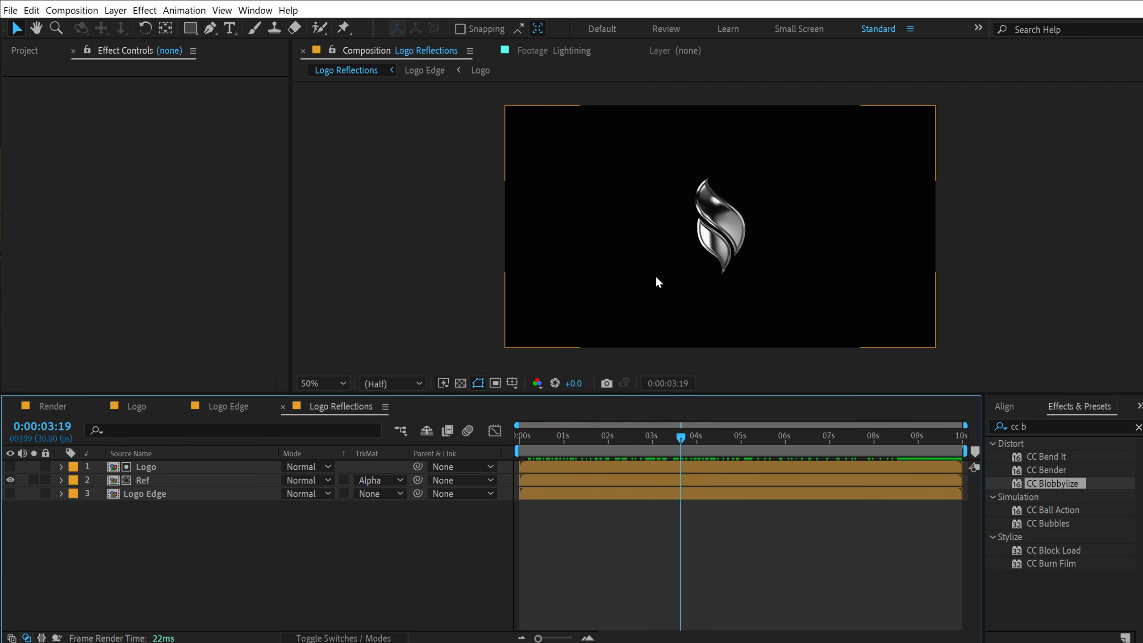
# - Create a 1920 x 1080 composition named Logo Light with a duration of 10 seconds, and collapse the Assets folder
pyautogui.click(24, 51)
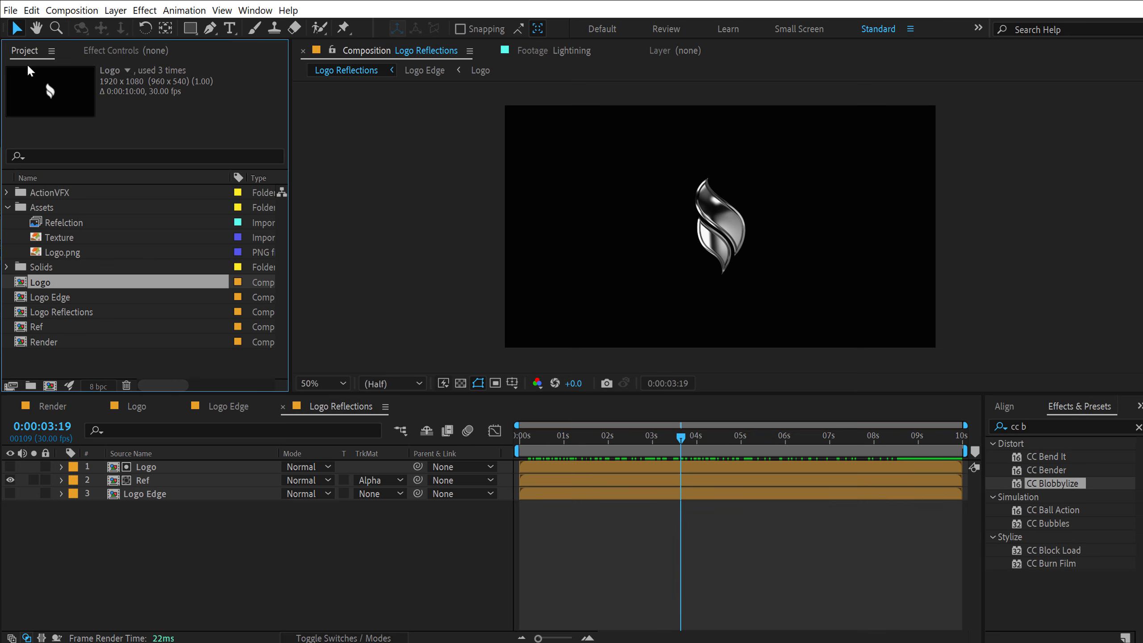
pyautogui.click(82, 361)
pyautogui.click(50, 386)
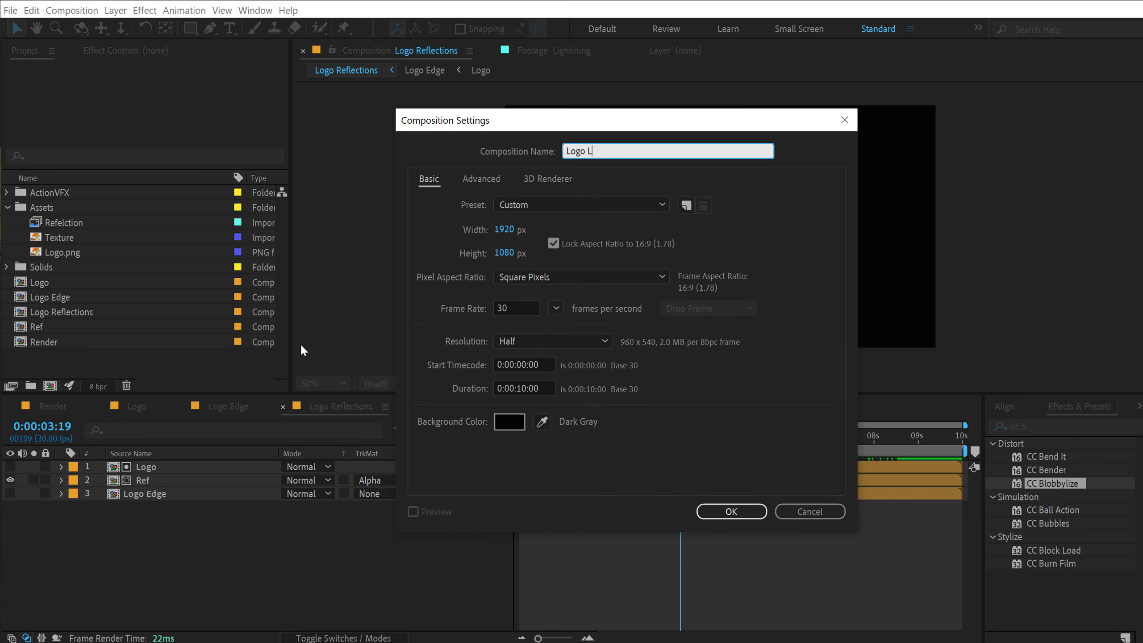
pyautogui.click(731, 512)
pyautogui.click(6, 208)
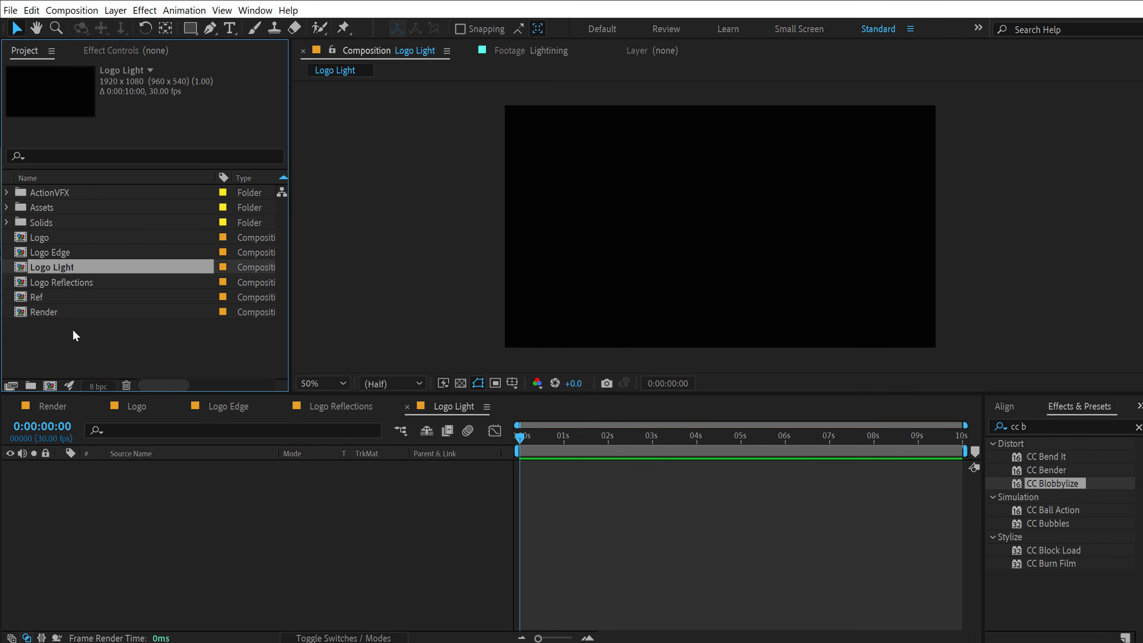
# - Add the Logo Reflections composition as a layer in the Logo Light composition
pyautogui.click(67, 349)
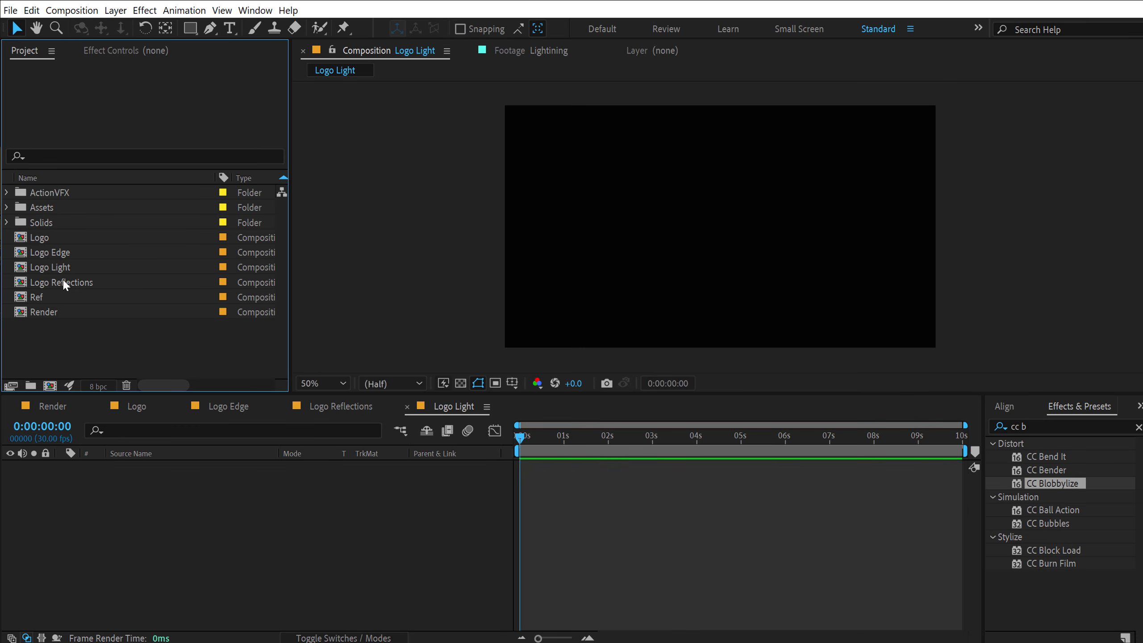
pyautogui.moveTo(63, 278); pyautogui.dragTo(102, 498)
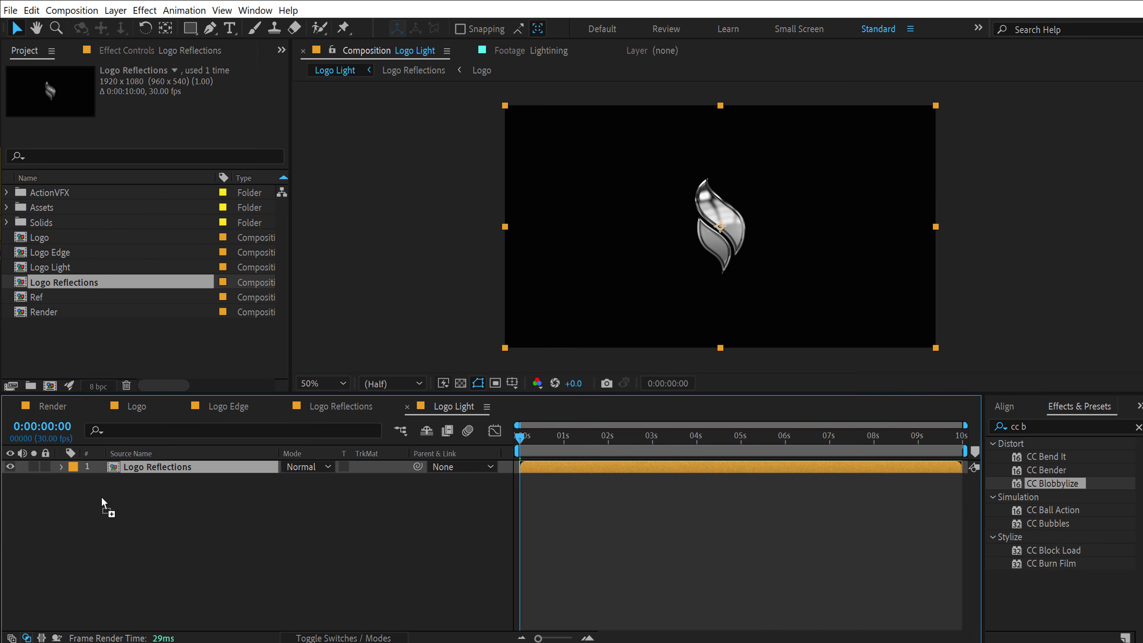
pyautogui.click(181, 518)
# - Create a white spot light with 100% intensity, 90° cone angle, Inverse Square Clamped falloff and radius 500
pyautogui.rightClick(182, 517)
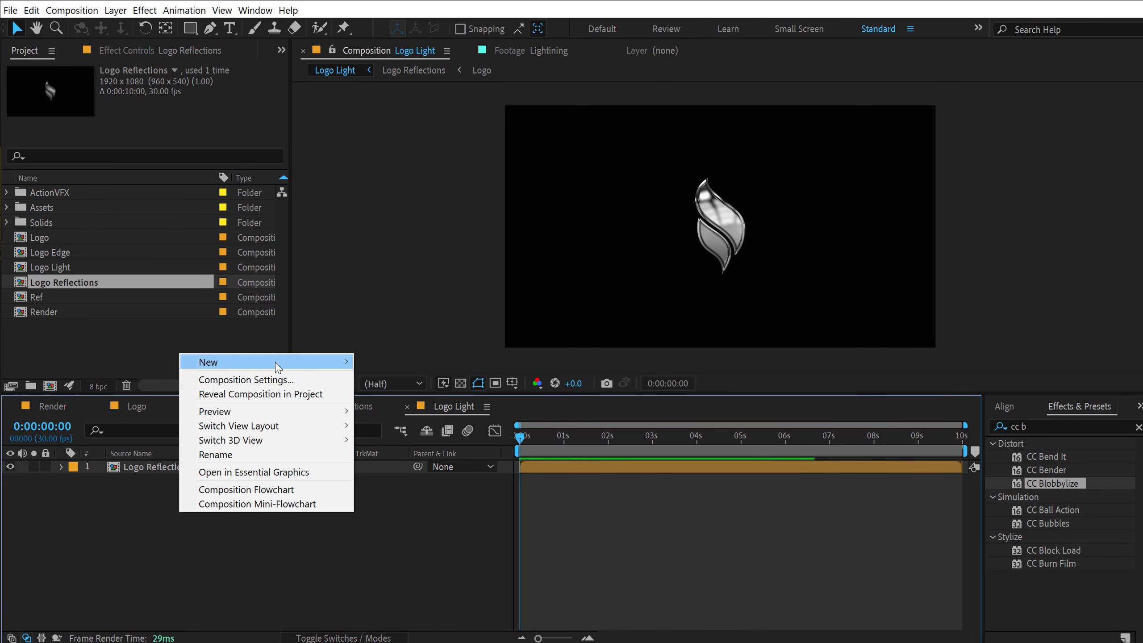
pyautogui.moveTo(278, 363)
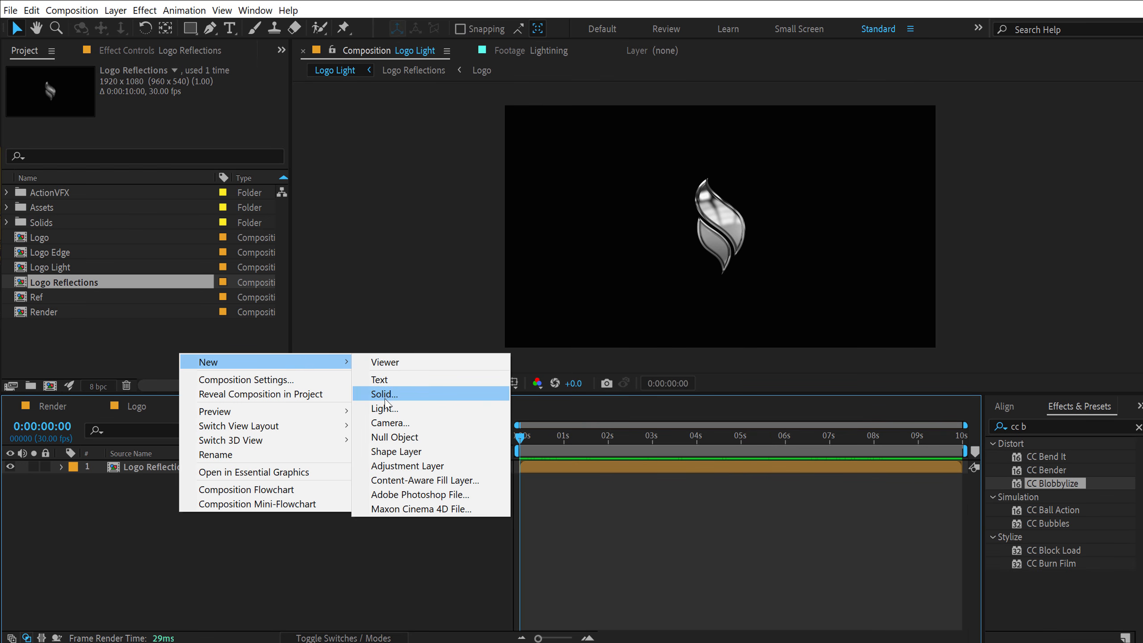
pyautogui.click(387, 409)
pyautogui.click(470, 203)
pyautogui.click(469, 235)
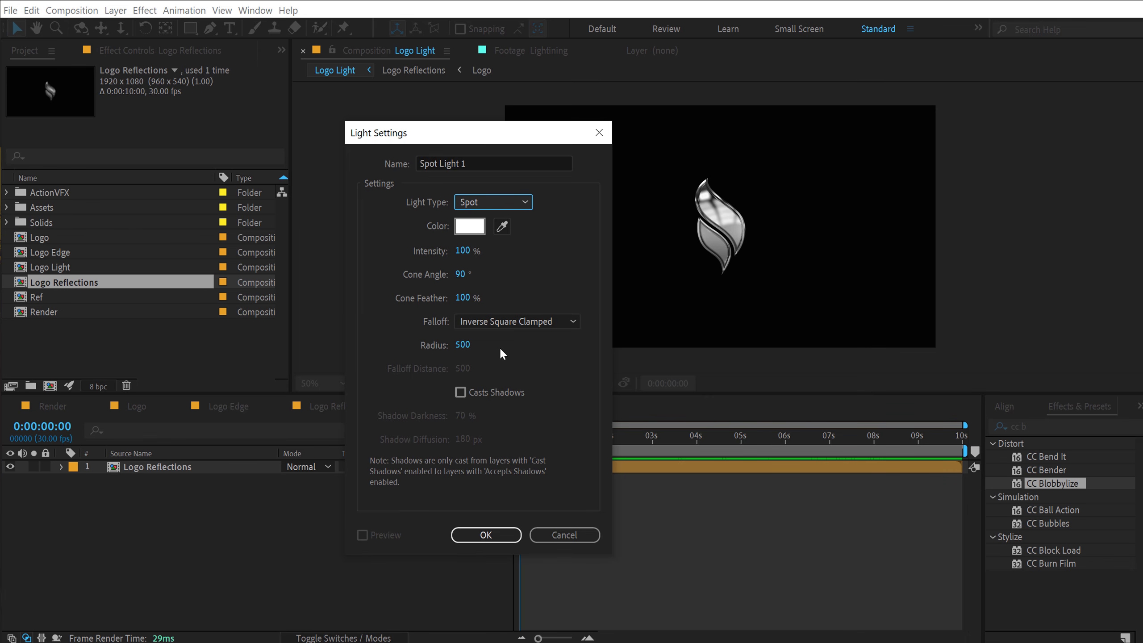
pyautogui.click(463, 322)
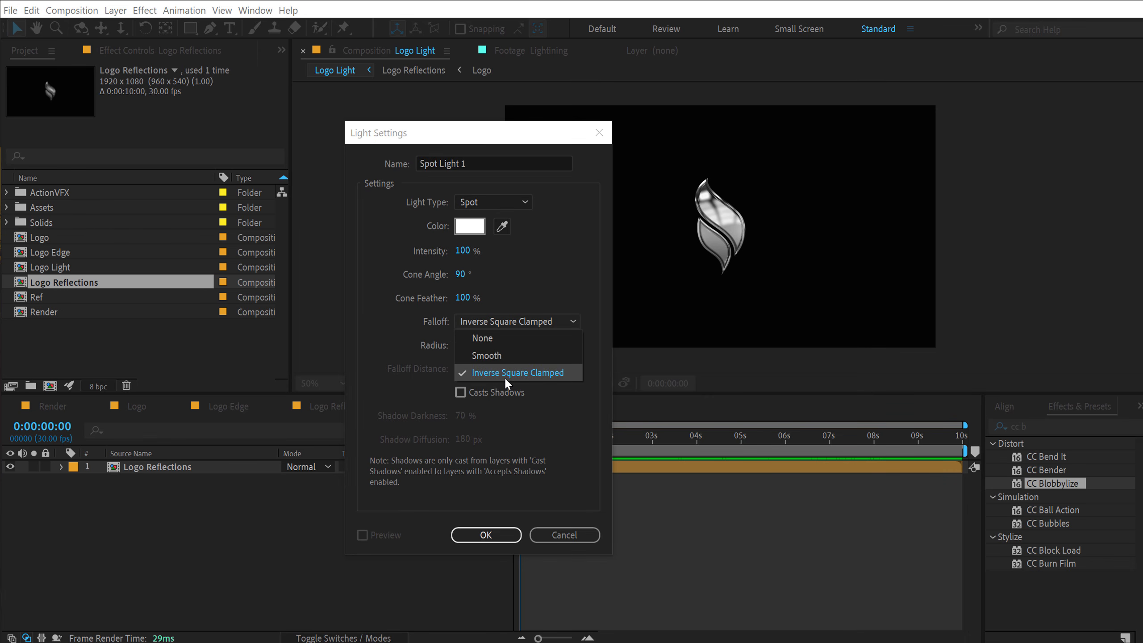
pyautogui.click(559, 374)
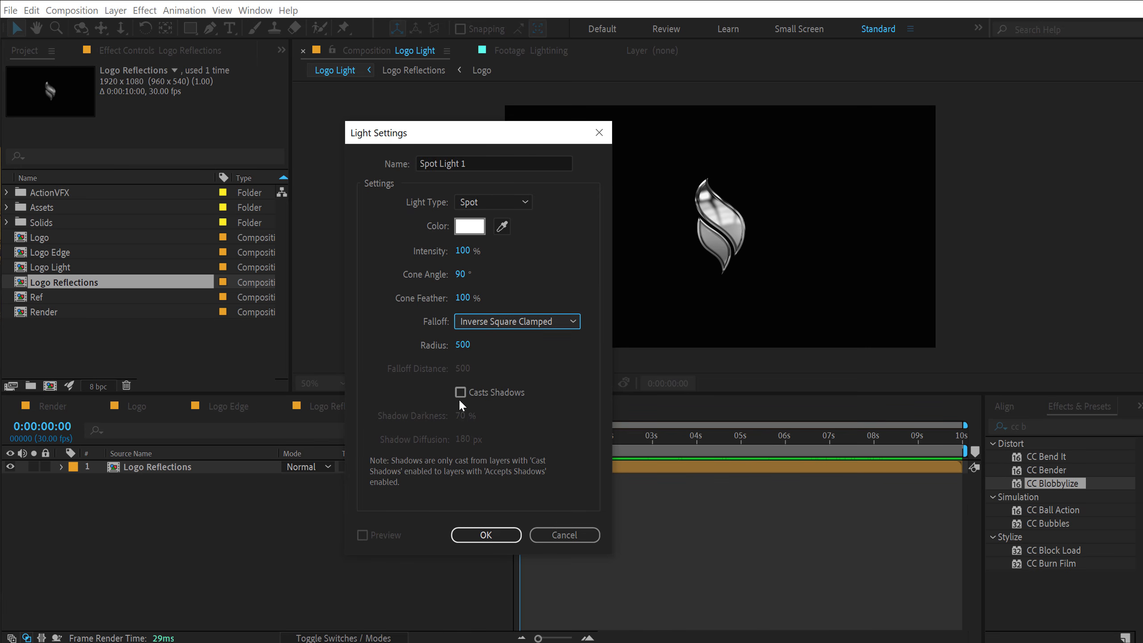
pyautogui.click(491, 536)
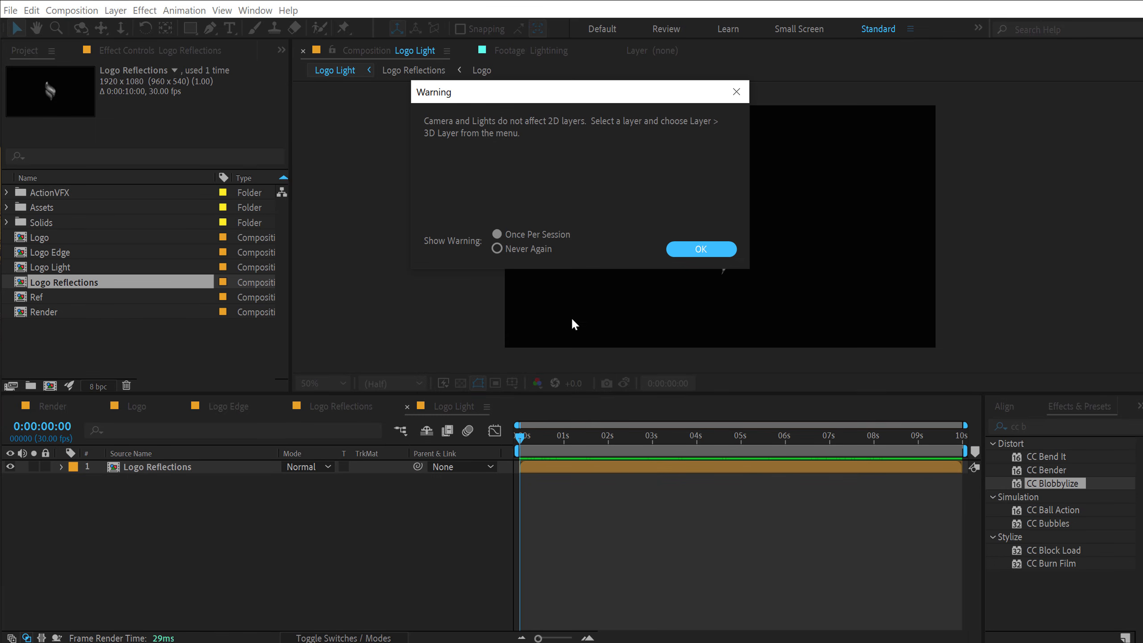
pyautogui.click(681, 256)
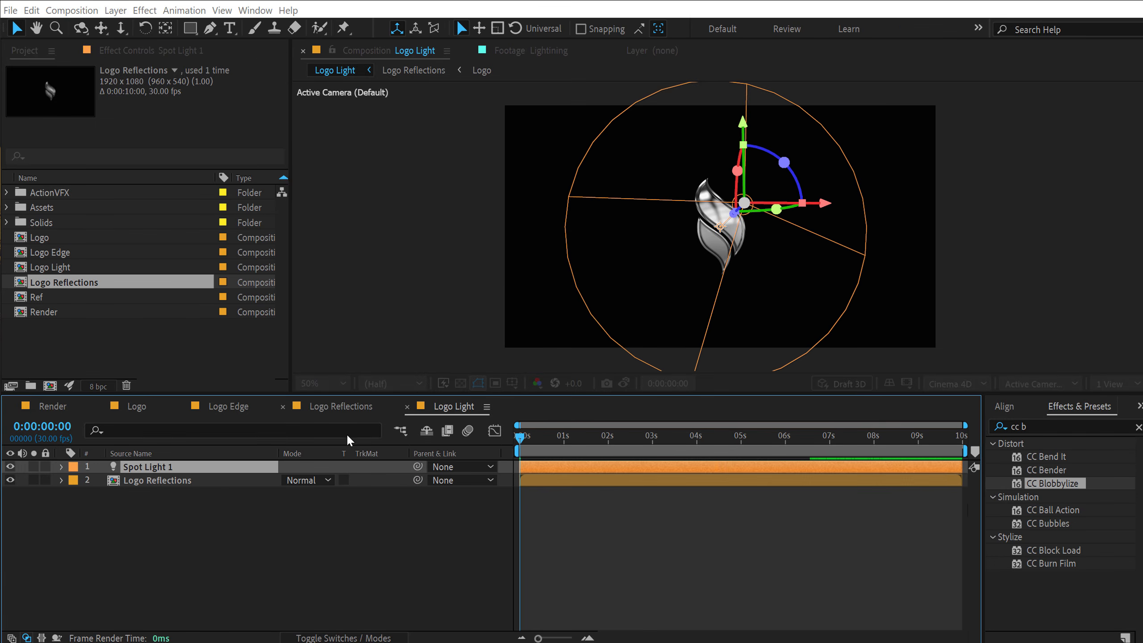
# - Make the Logo Reflections layer 3D and move Spot Light 1 along its X axis to the right of the logo
pyautogui.click(172, 481)
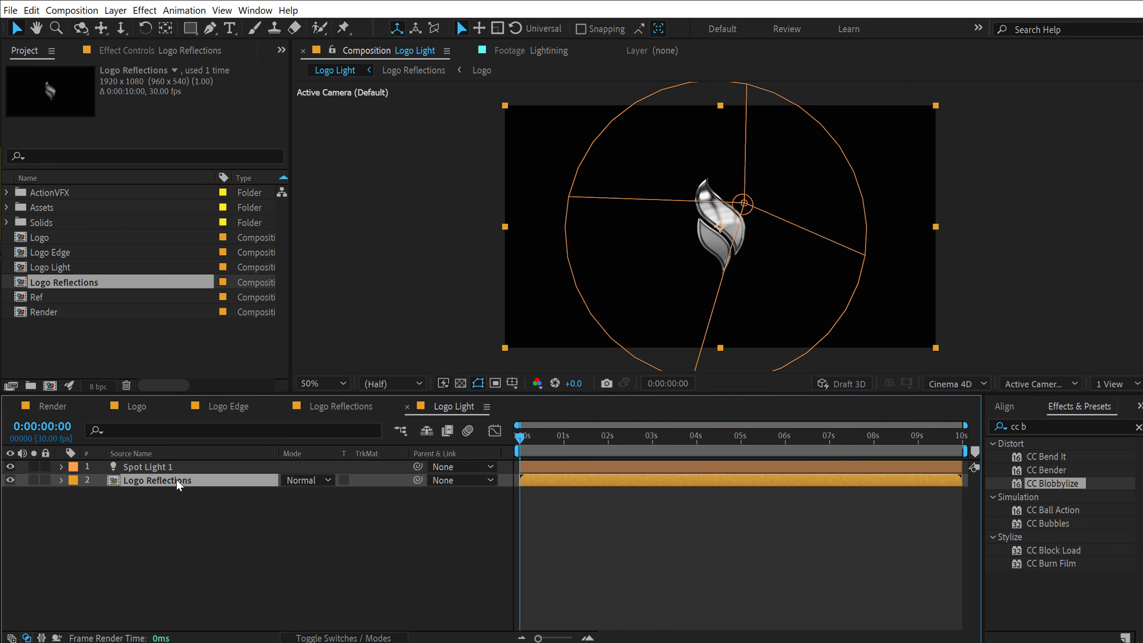
pyautogui.click(335, 637)
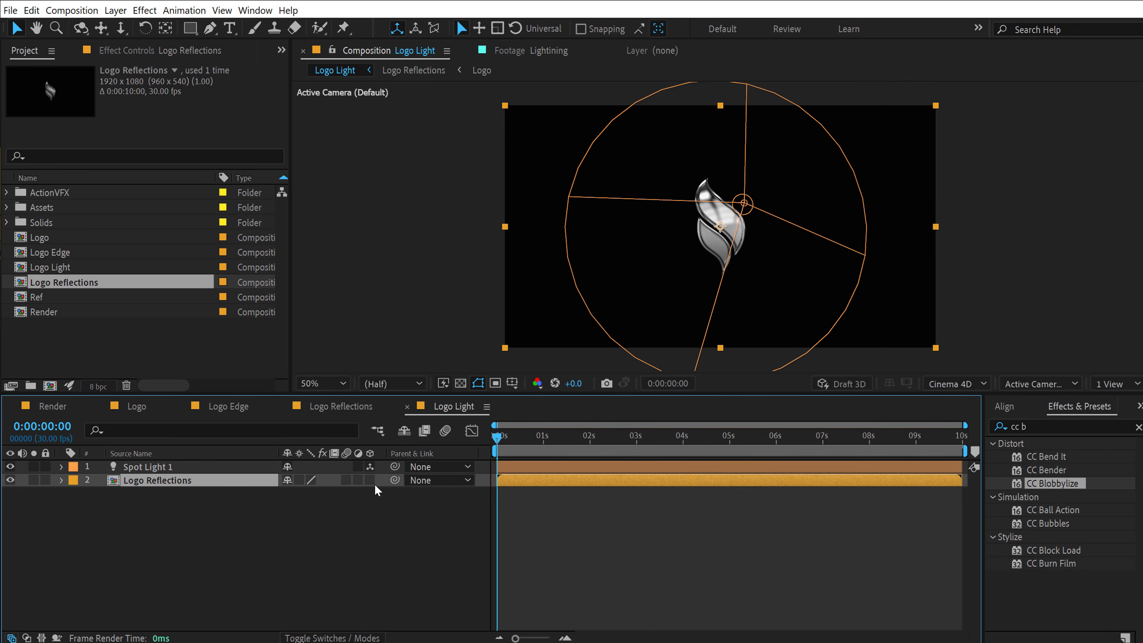
pyautogui.click(368, 480)
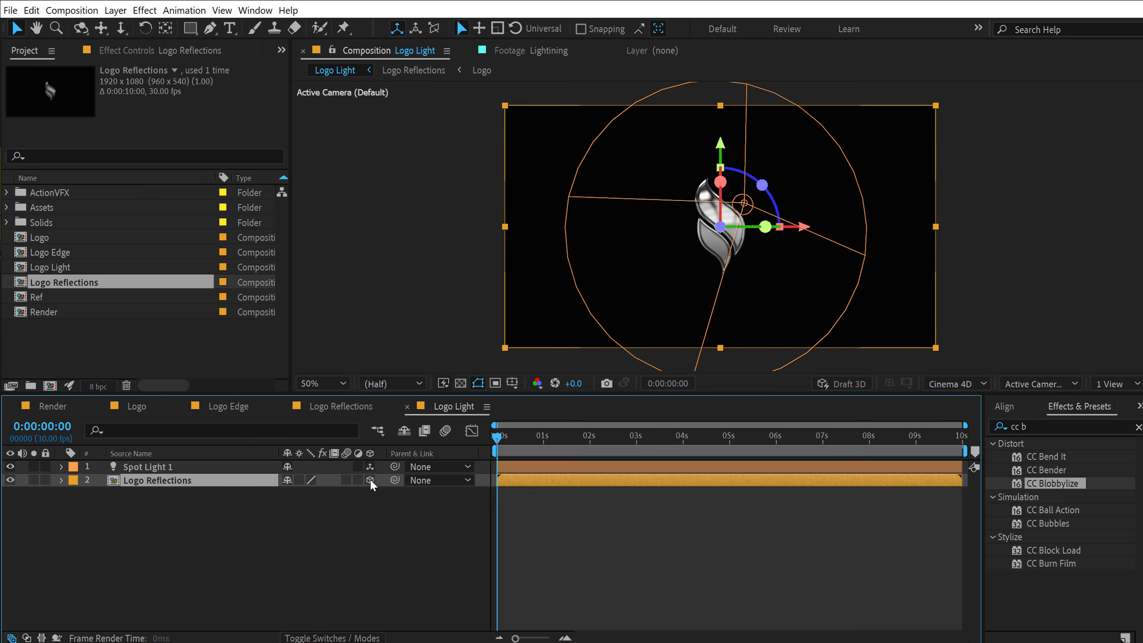
pyautogui.click(171, 470)
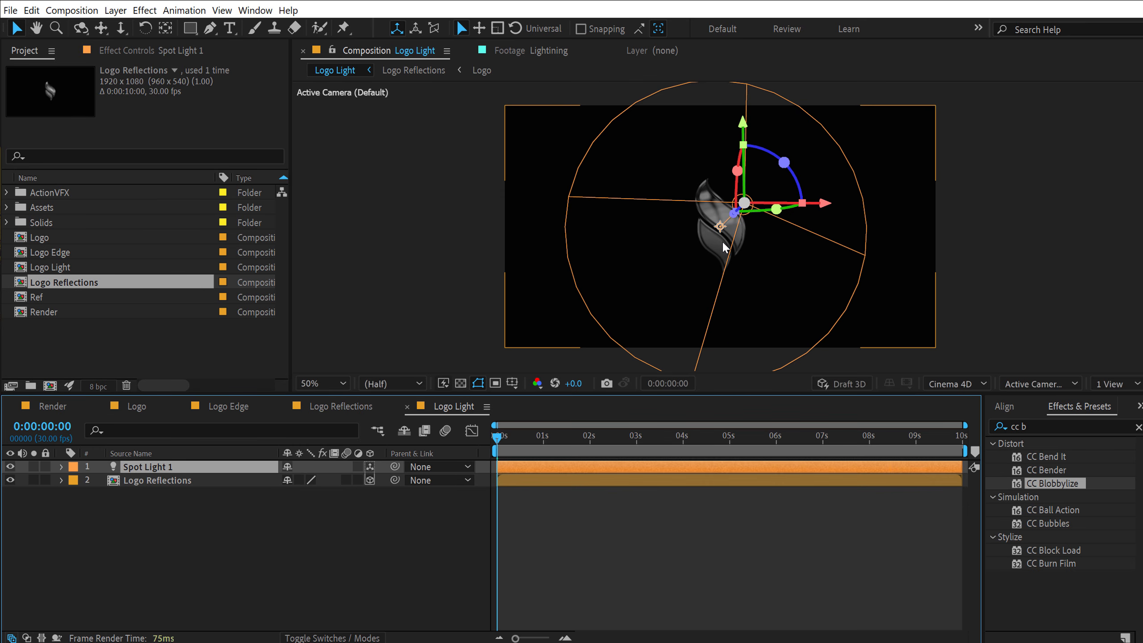
pyautogui.moveTo(828, 206); pyautogui.dragTo(901, 208)
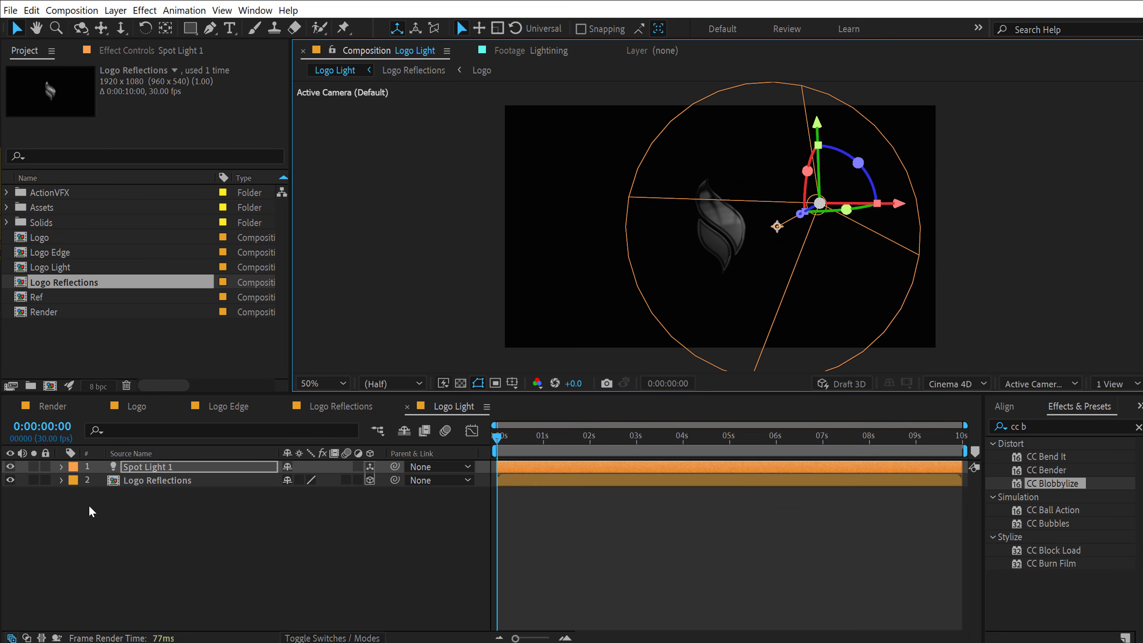
# - Set the Cone Angle of Spot Light 1 to 65° and its Intensity to 237%
pyautogui.click(62, 467)
pyautogui.click(75, 494)
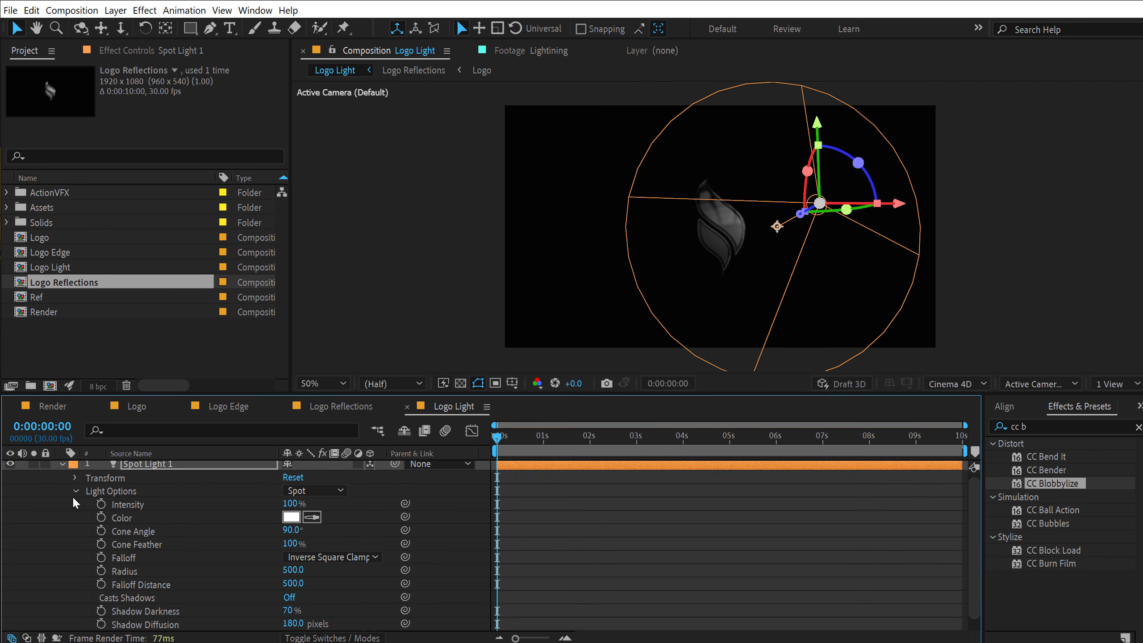
pyautogui.moveTo(290, 530); pyautogui.dragTo(402, 505)
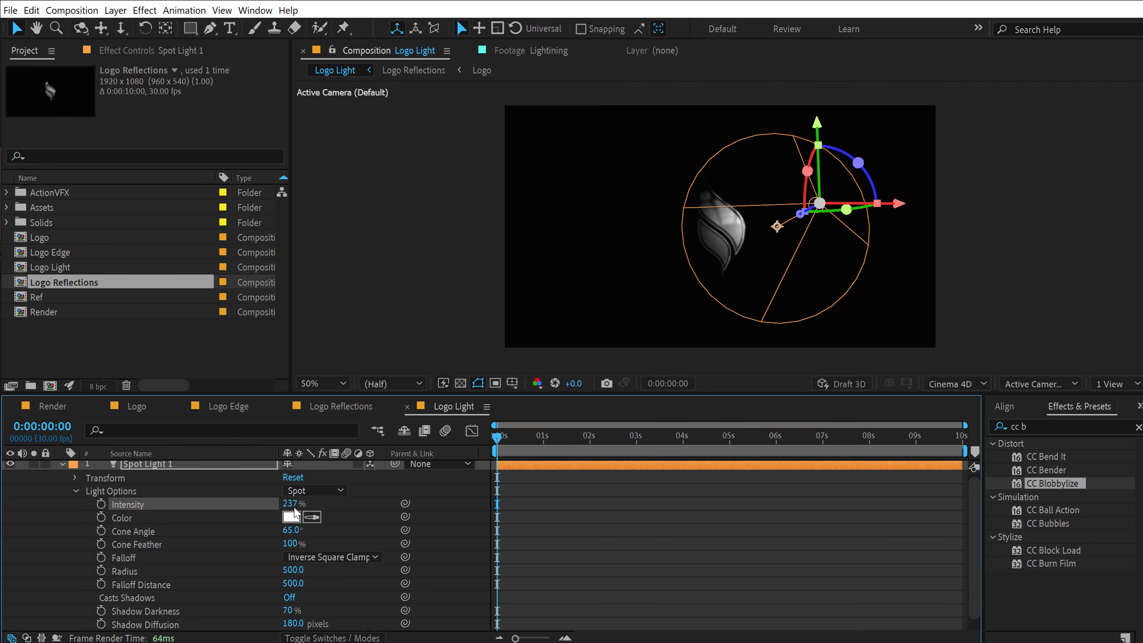
# - Color Spot Light 1 a fully saturated blue and set its Intensity to 263%
pyautogui.click(291, 519)
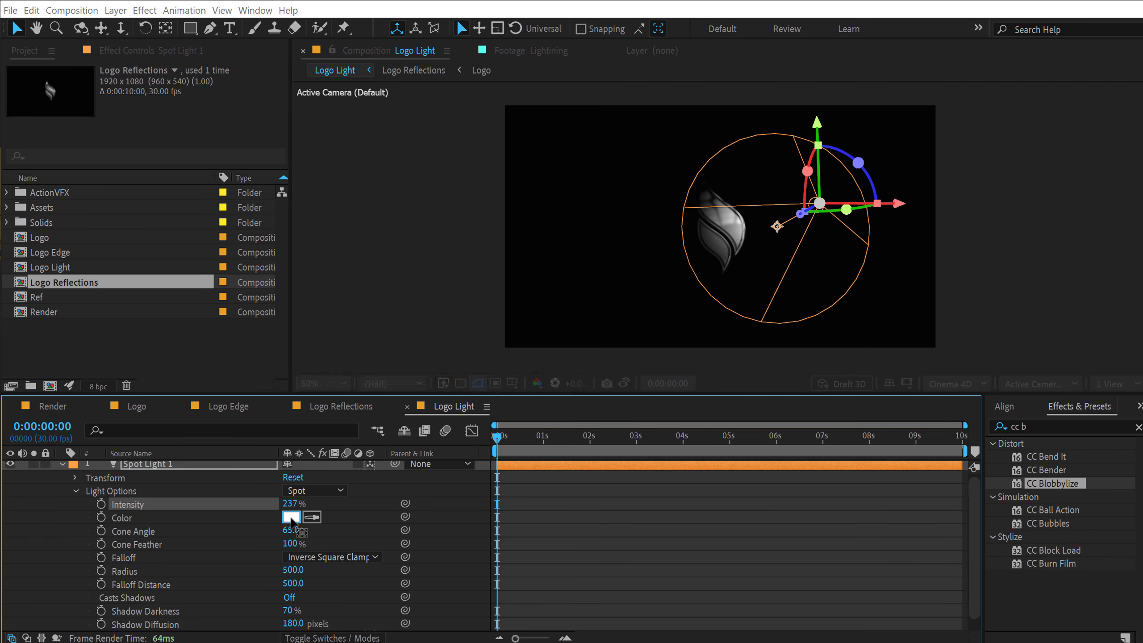
pyautogui.click(457, 265)
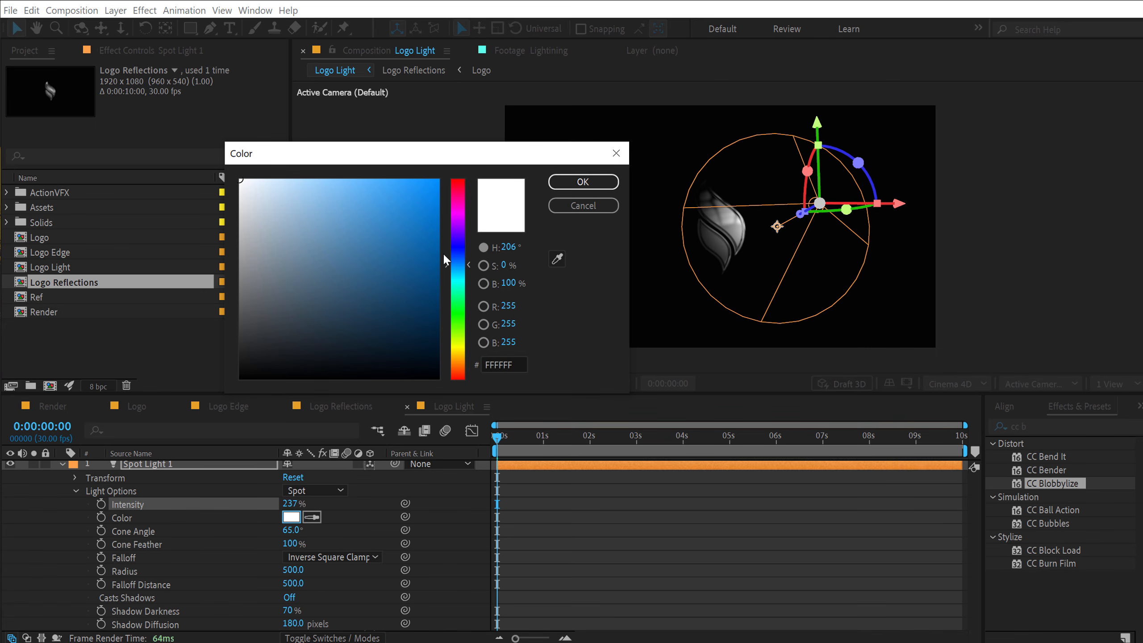
pyautogui.click(437, 180)
pyautogui.click(572, 183)
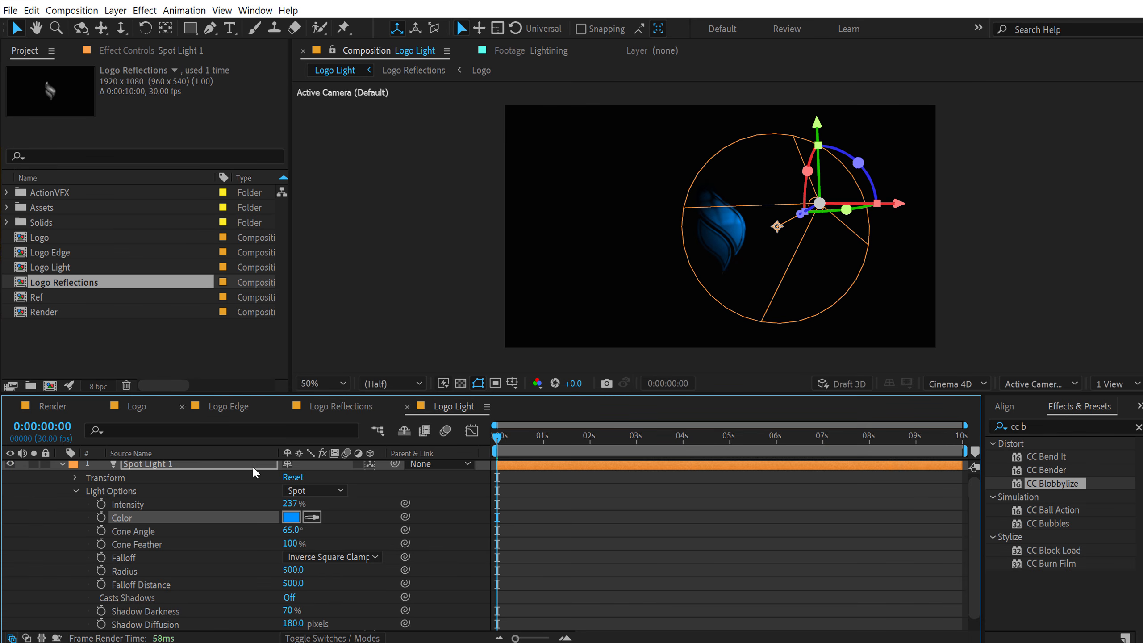
pyautogui.moveTo(290, 503)
pyautogui.mouseDown()
pyautogui.moveTo(357, 501)
pyautogui.moveTo(301, 500)
pyautogui.mouseUp()
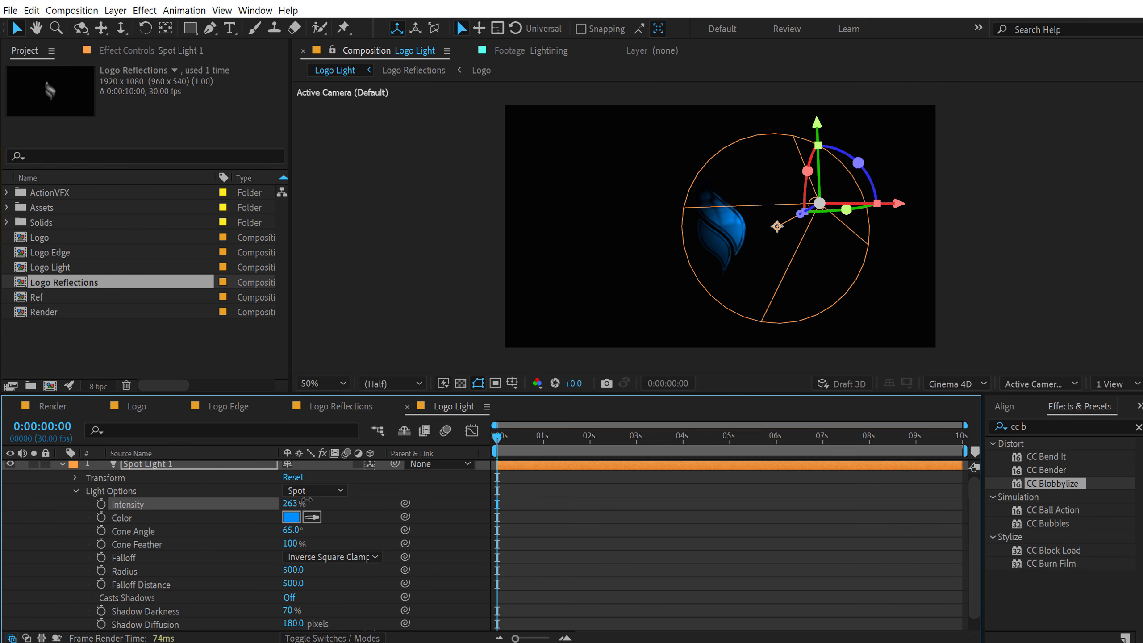
pyautogui.scroll(1, 66, 483)
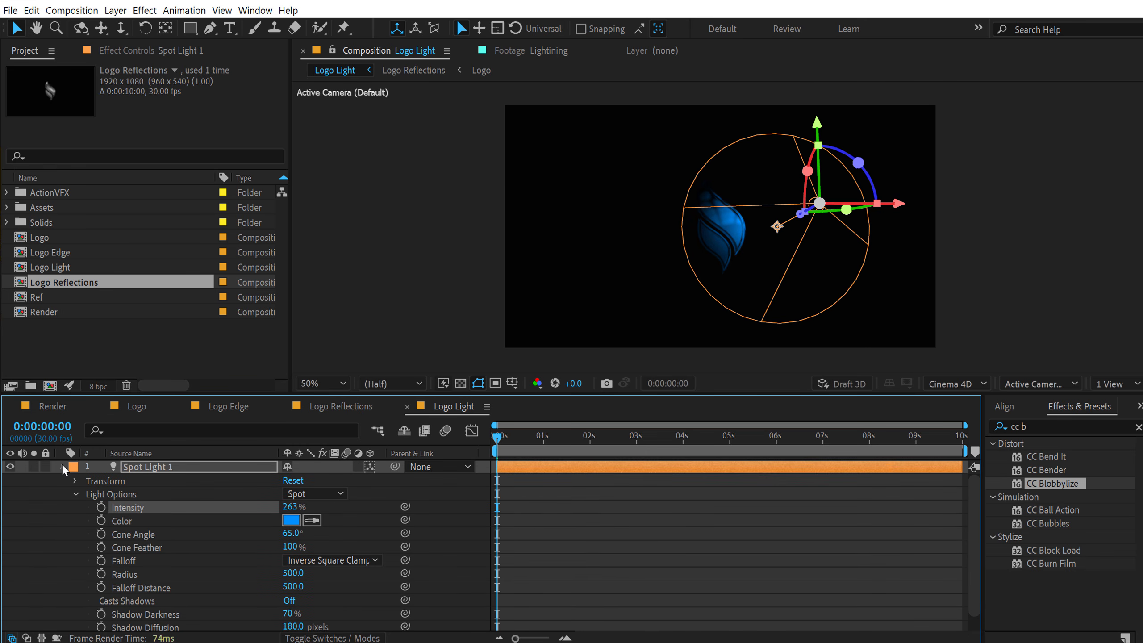
pyautogui.click(62, 467)
pyautogui.click(170, 544)
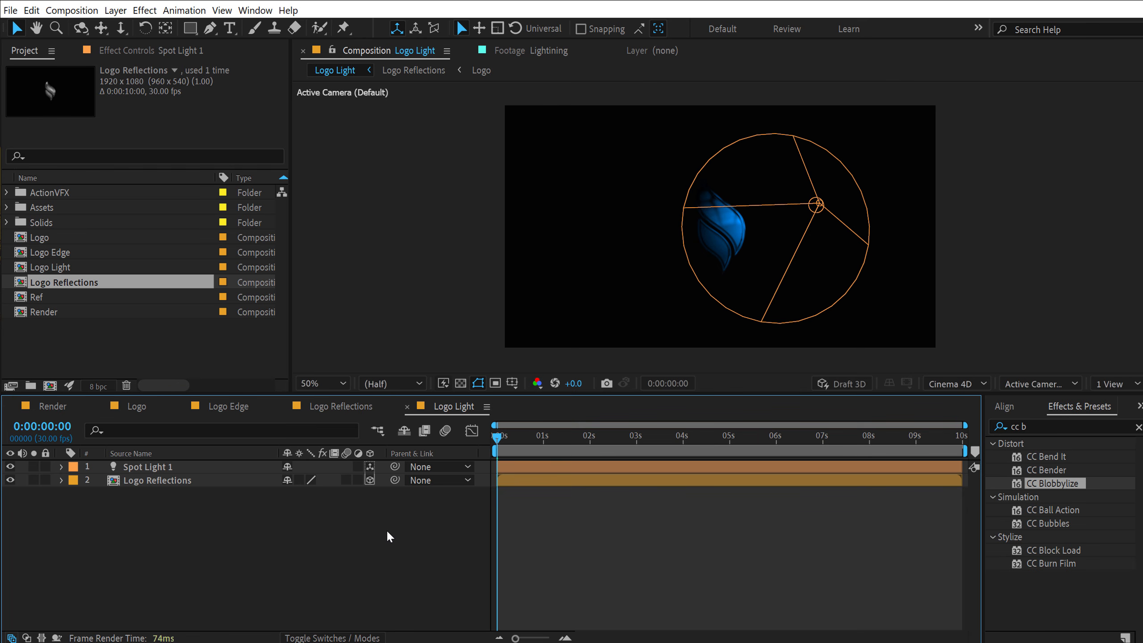
# - Add the Lightining clip from the ActionVFX folder above Spot Light 1 in Logo Light and scrub to 0:00:02:19
pyautogui.click(6, 193)
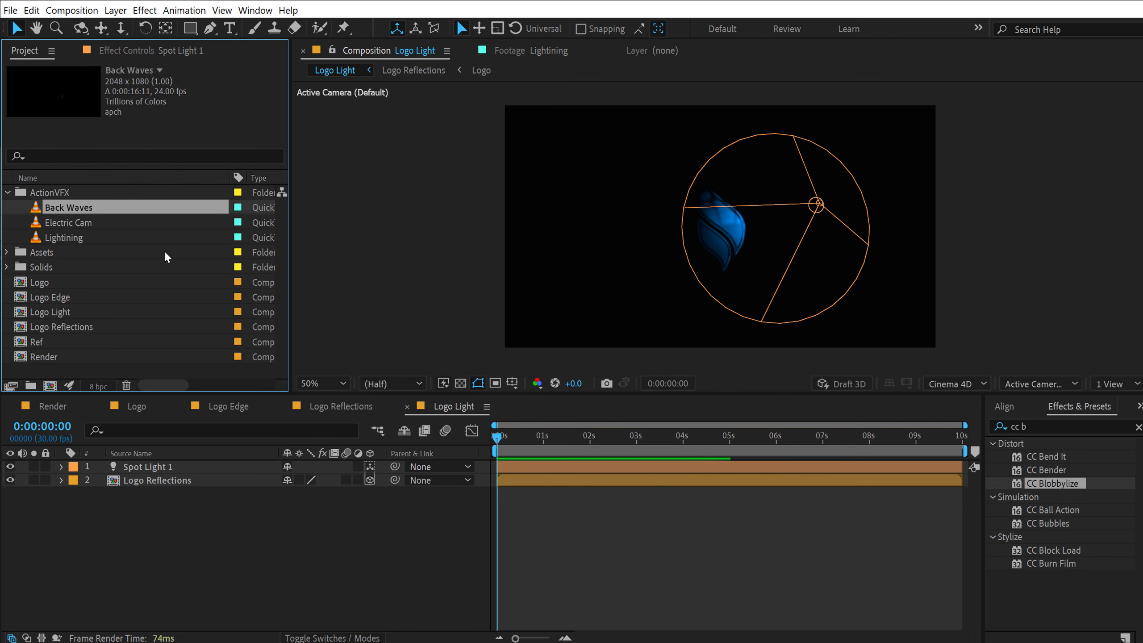
pyautogui.click(67, 237)
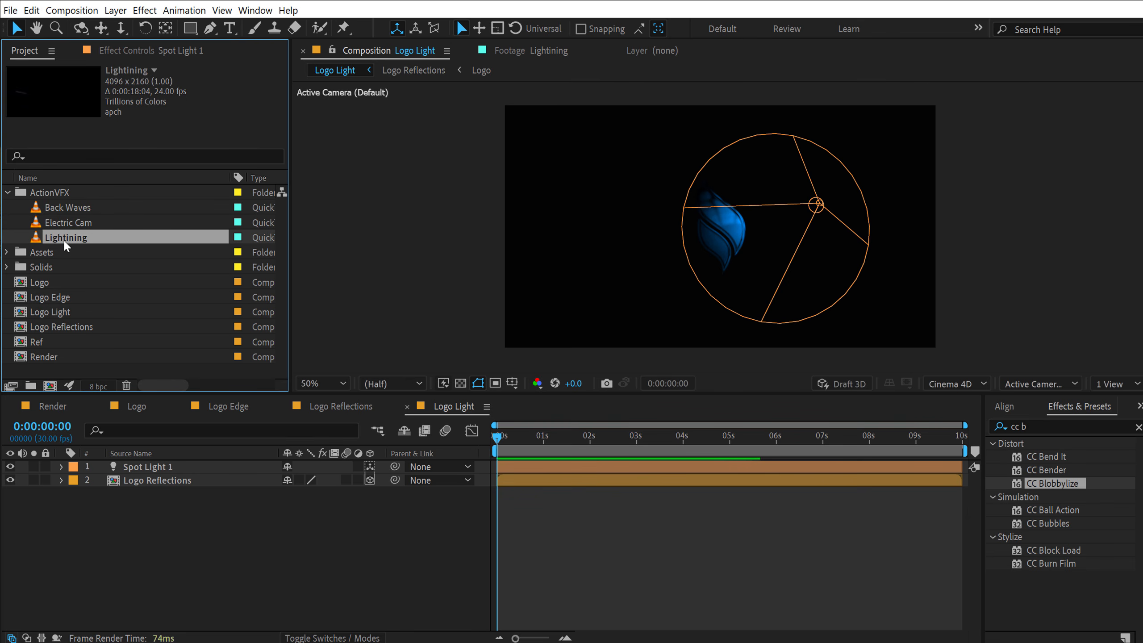
pyautogui.doubleClick(68, 237)
pyautogui.moveTo(394, 357); pyautogui.dragTo(663, 355)
pyautogui.click(384, 50)
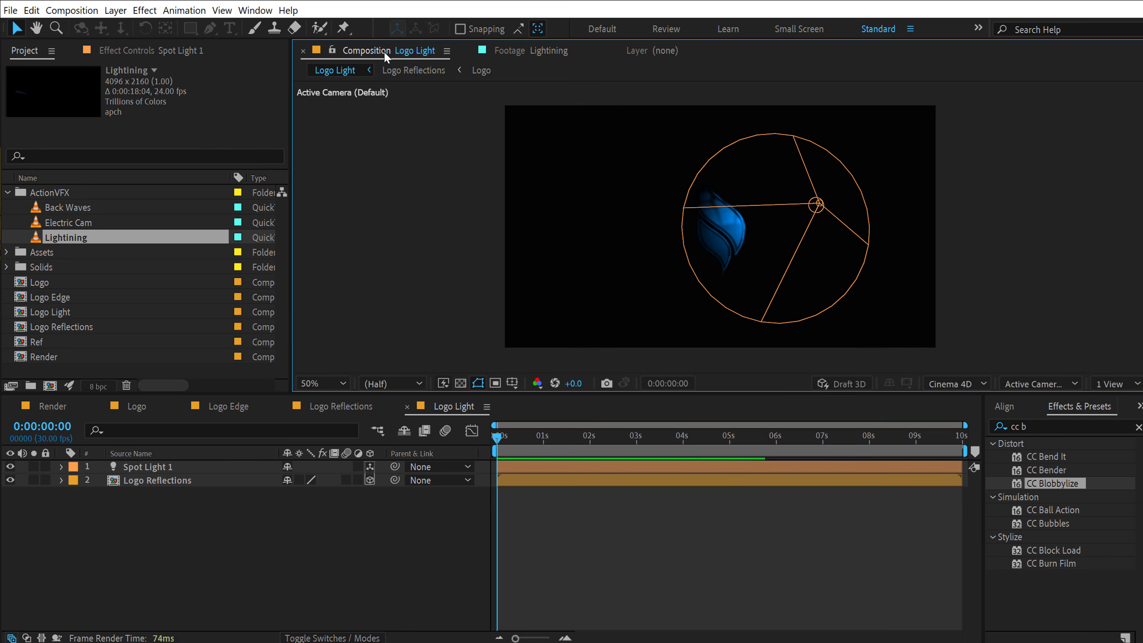
pyautogui.moveTo(85, 238); pyautogui.dragTo(186, 471)
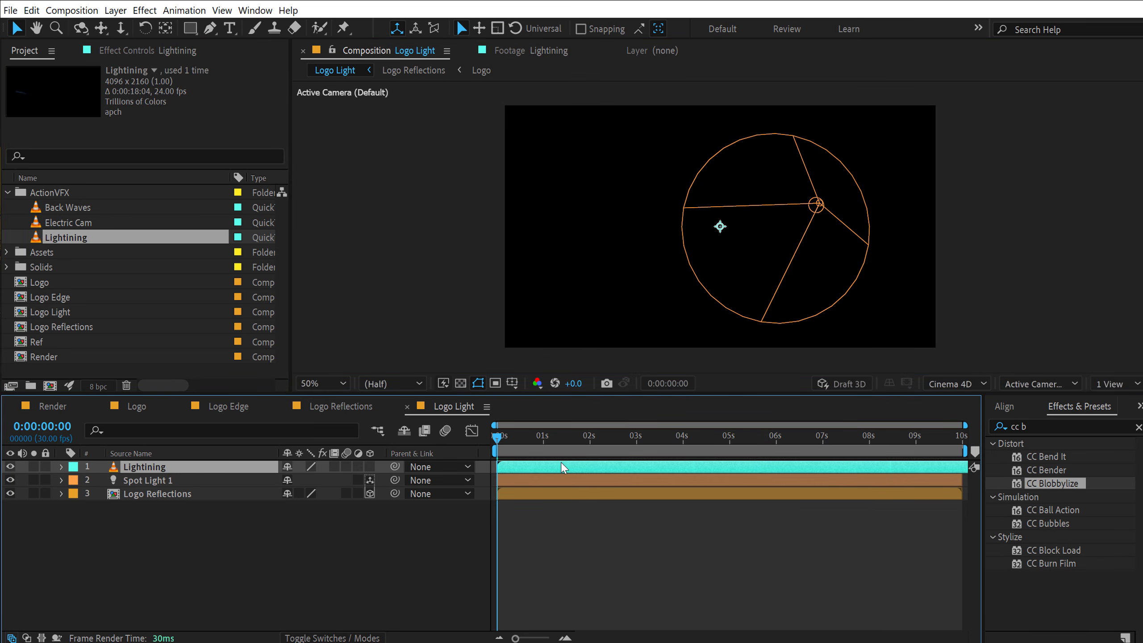
pyautogui.moveTo(542, 450); pyautogui.dragTo(621, 452)
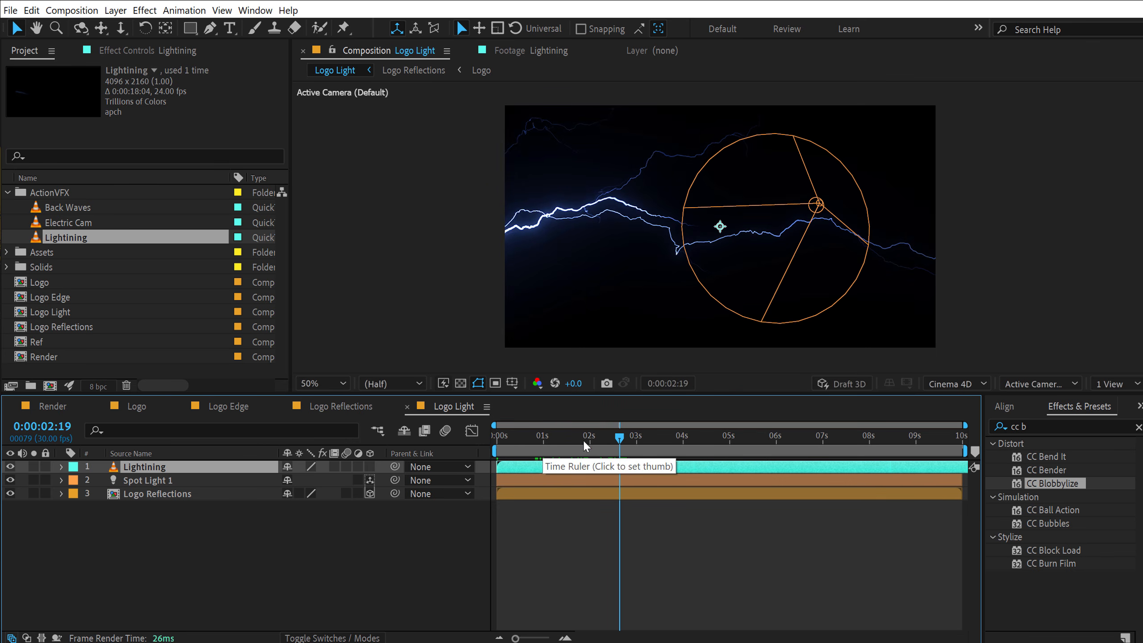
# - Apply the Alpha From Lightness (Unmult) preset to the Lightining layer to remove its black background
pyautogui.click(1014, 426)
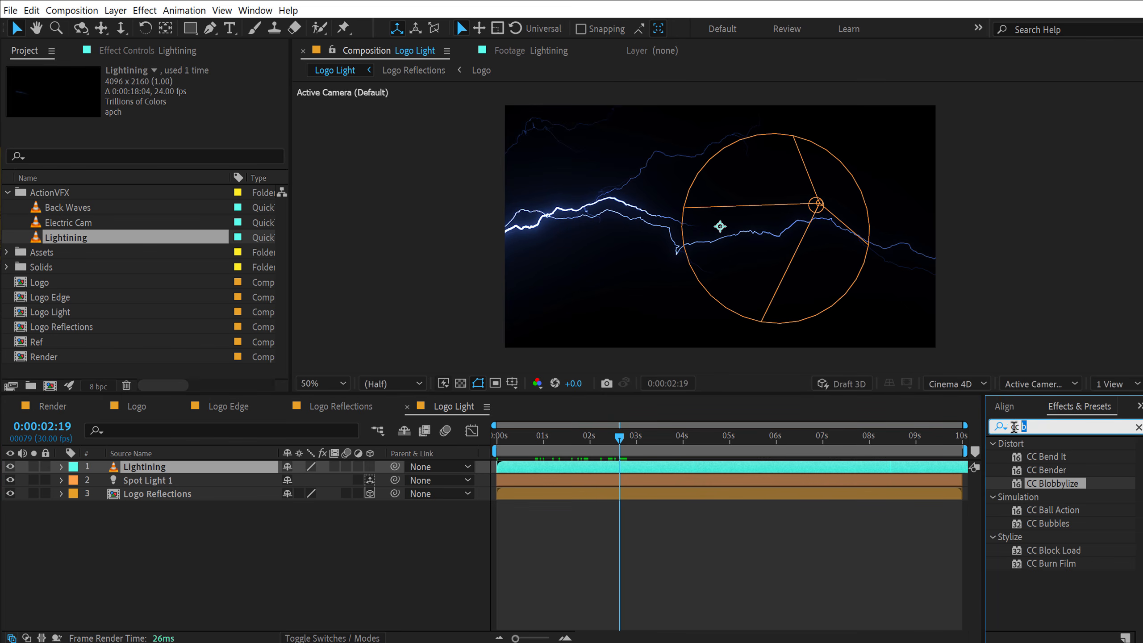
pyautogui.write('unmul')
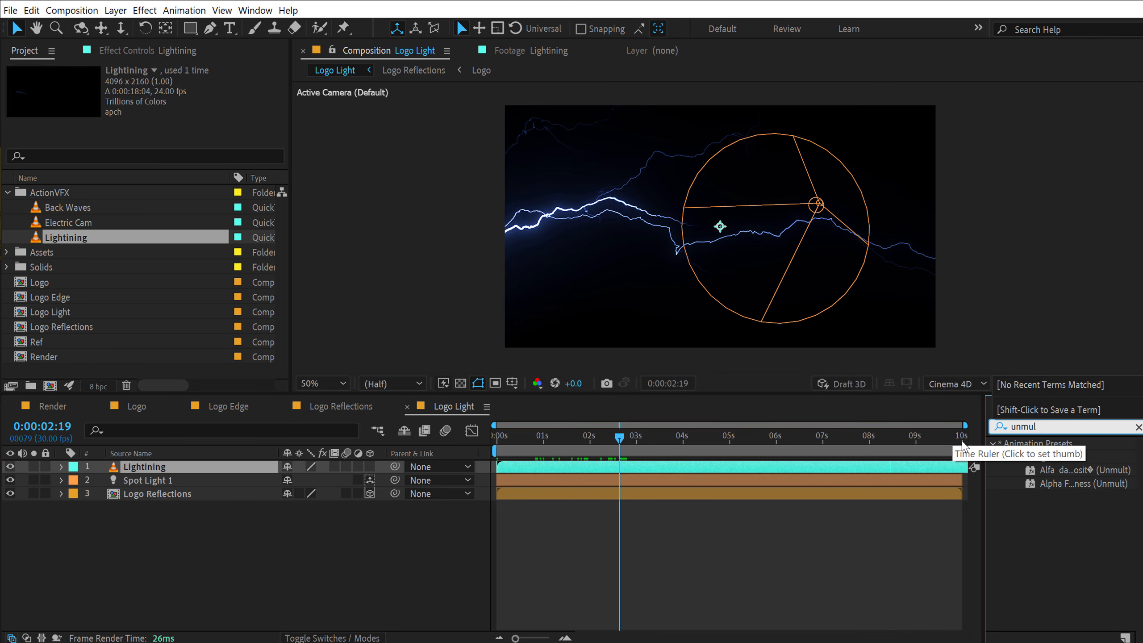
pyautogui.click(1067, 485)
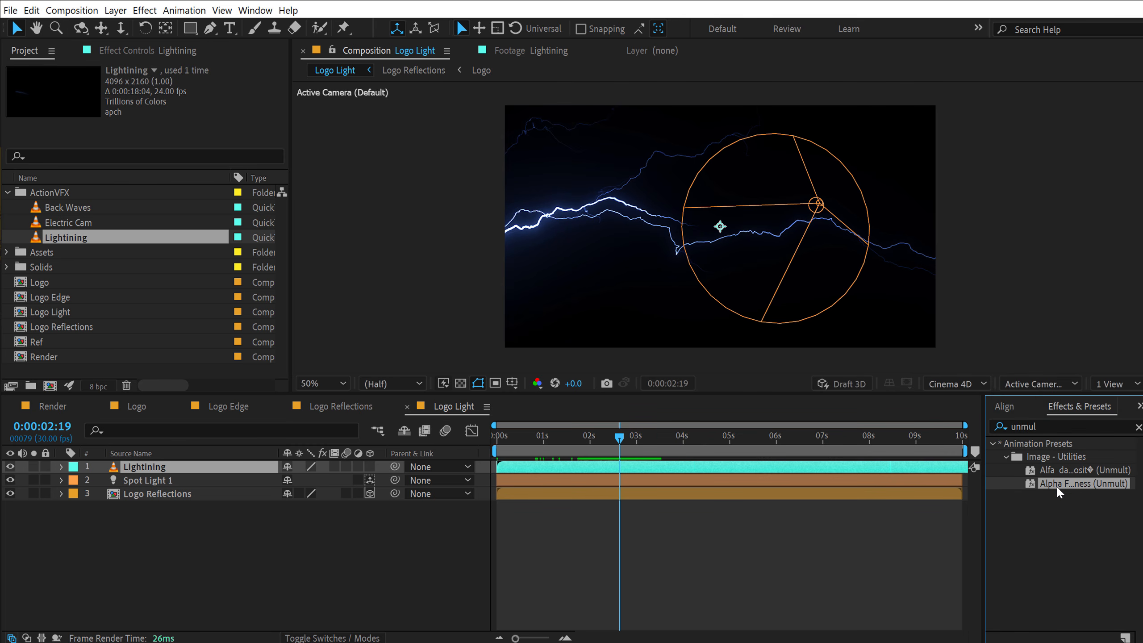
pyautogui.moveTo(1059, 492); pyautogui.dragTo(177, 477)
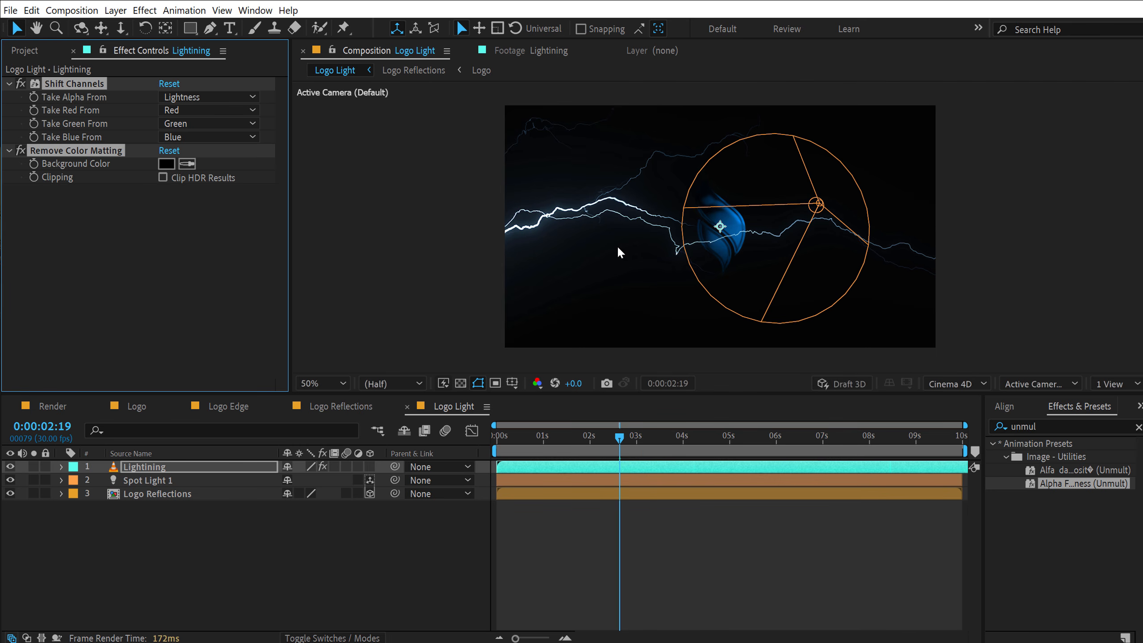
# - Apply the Hue/Saturation effect to the Lightining layer
pyautogui.click(151, 473)
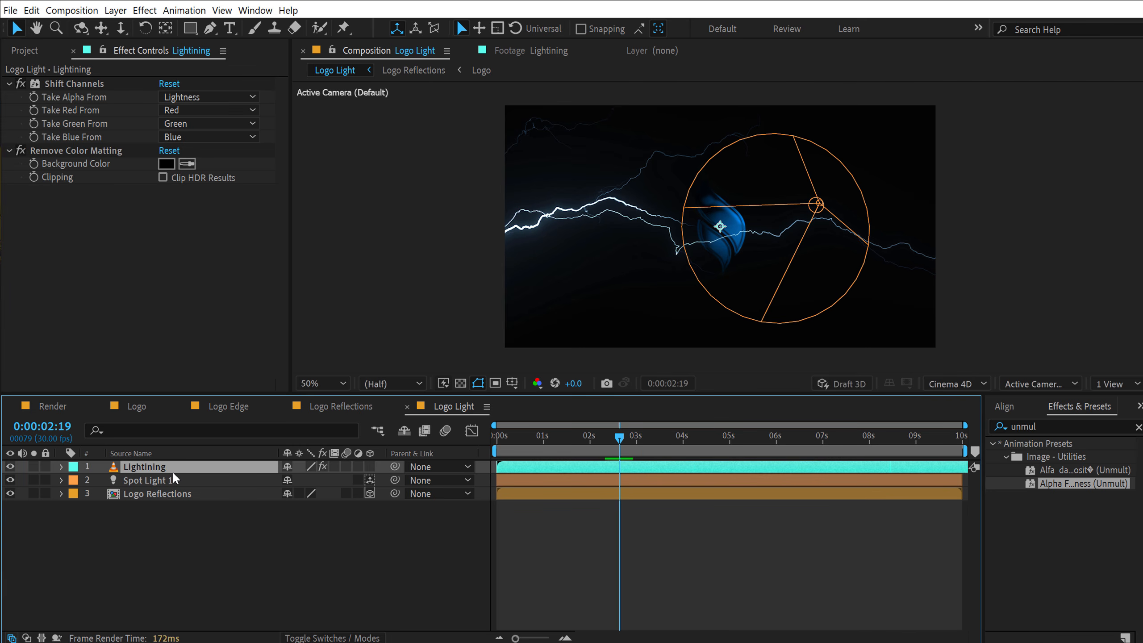
pyautogui.click(1048, 423)
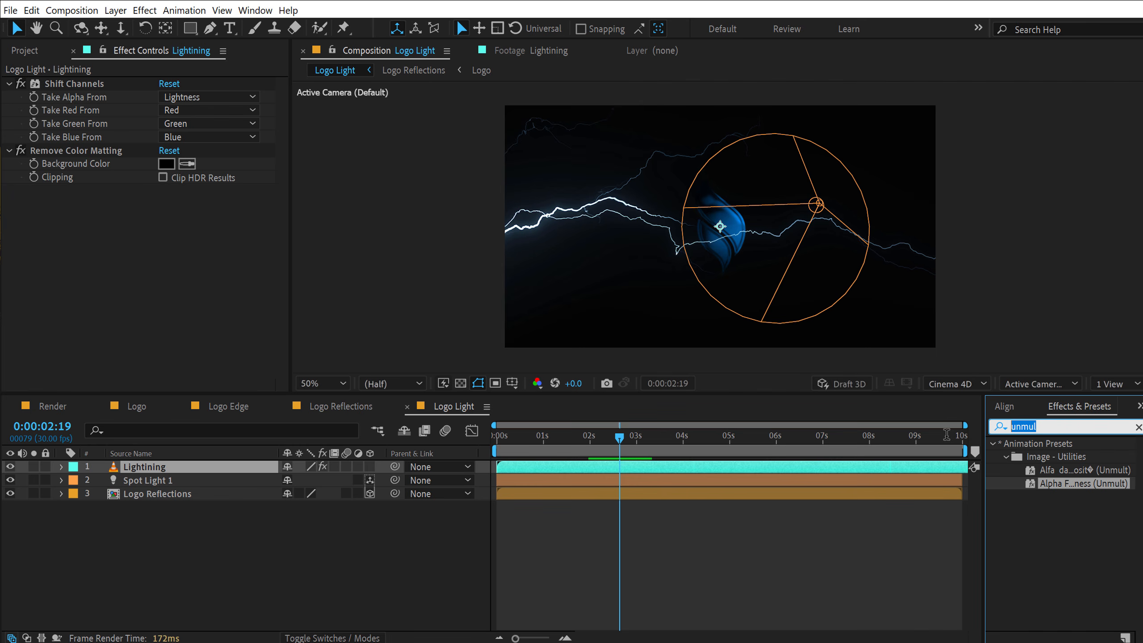
pyautogui.write('hue')
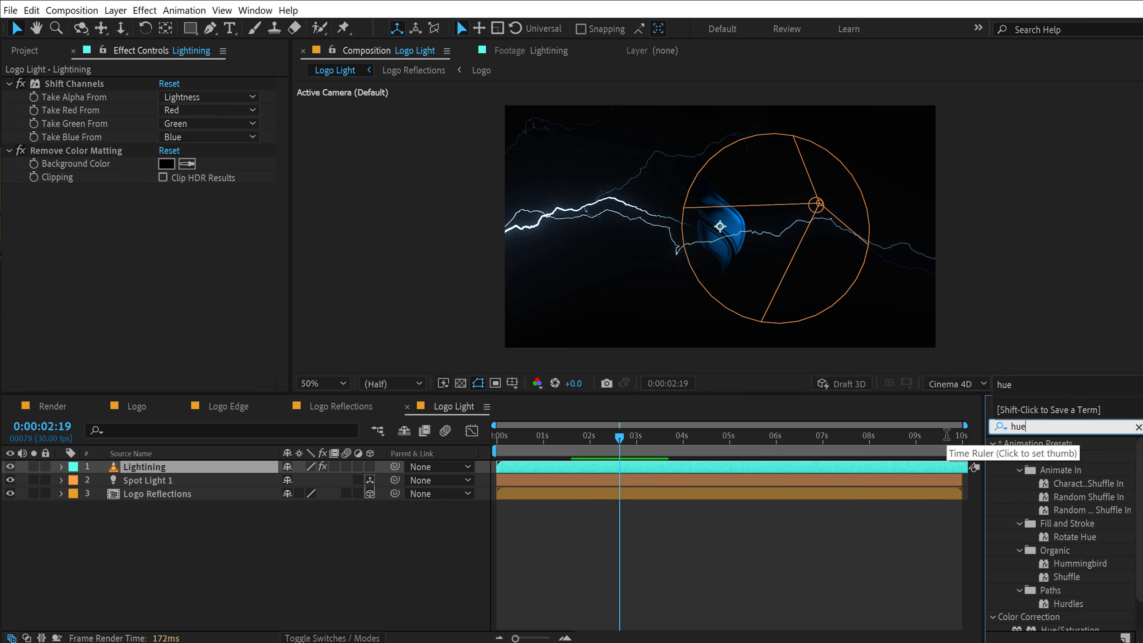
pyautogui.doubleClick(1052, 511)
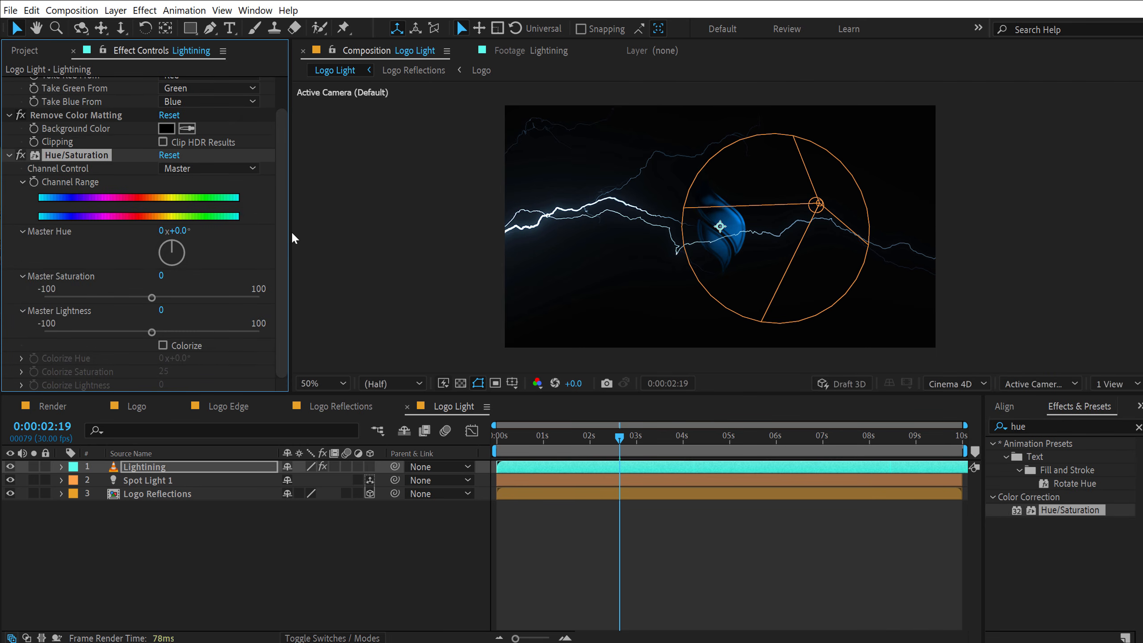
# - Colorize the Lightining layer's Hue/Saturation effect with a Colorize Hue of 217° and Colorize Saturation of 100
pyautogui.click(162, 345)
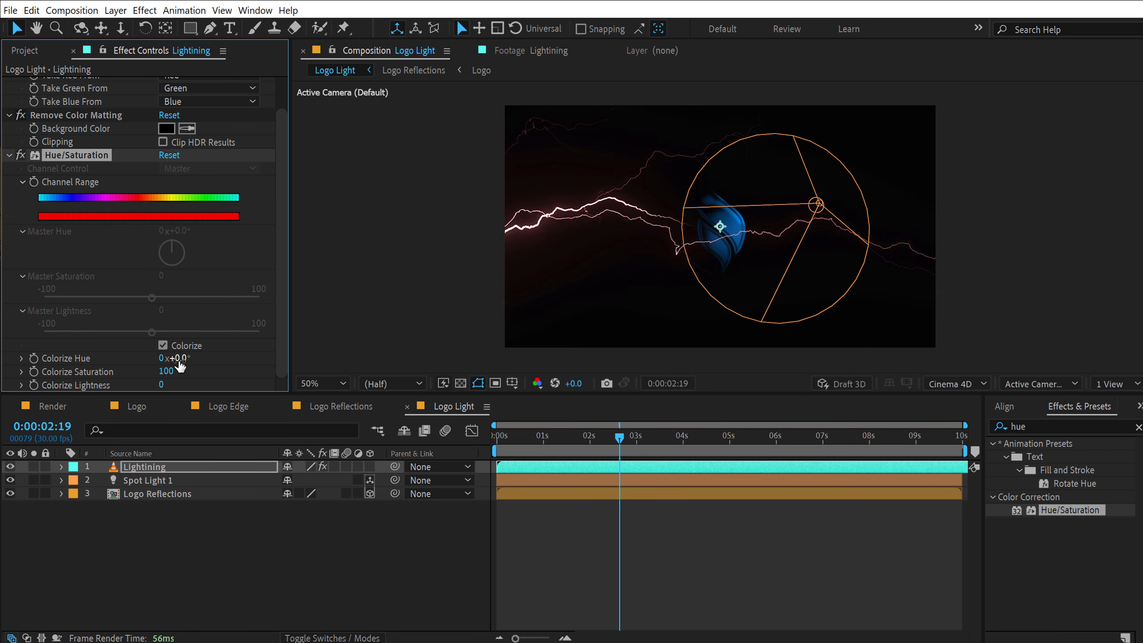
pyautogui.moveTo(178, 361); pyautogui.dragTo(359, 364)
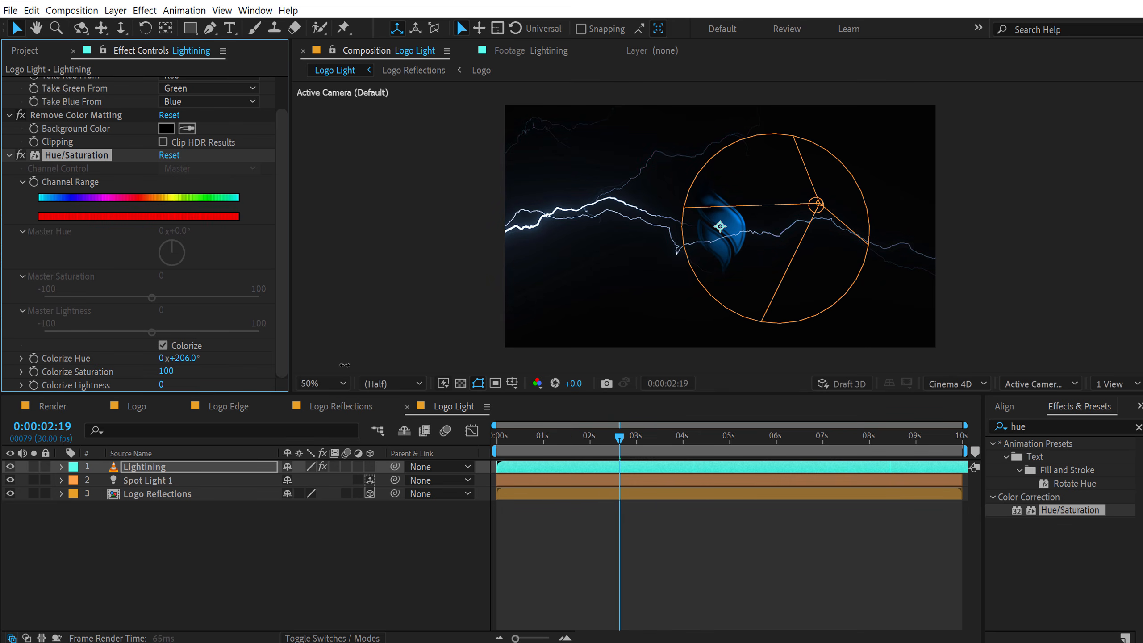
pyautogui.click(176, 536)
# - Rotate the Lightining layer 90° and position the bolt vertically beside the logo, on the spot light's side
pyautogui.click(160, 469)
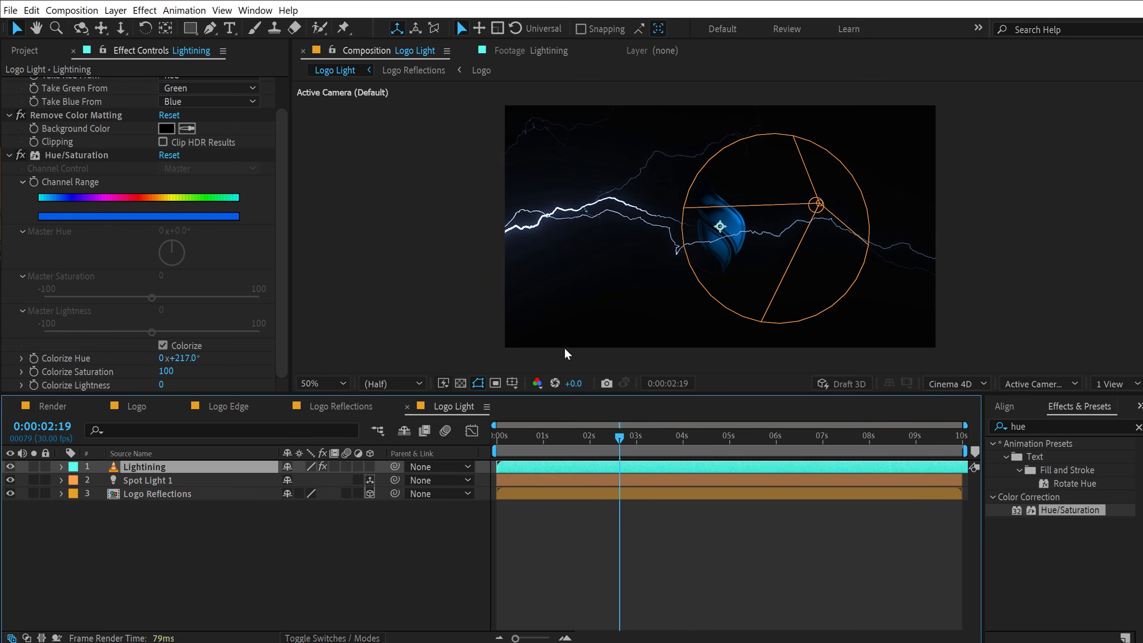
pyautogui.moveTo(720, 225); pyautogui.dragTo(823, 245)
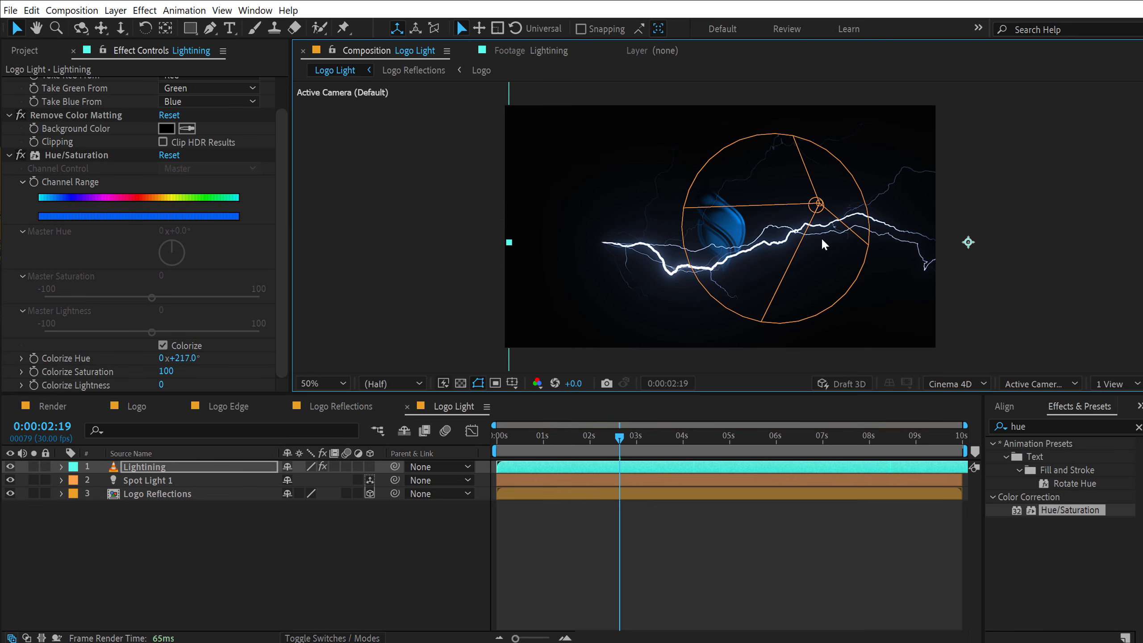
pyautogui.press('r')
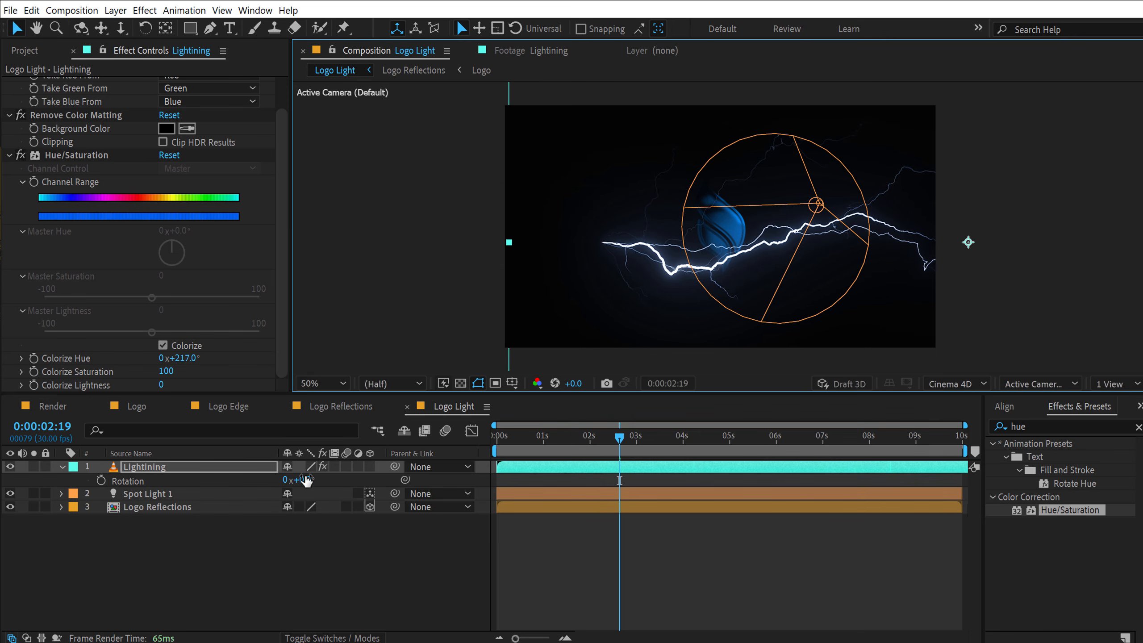
pyautogui.click(301, 479)
pyautogui.write('90')
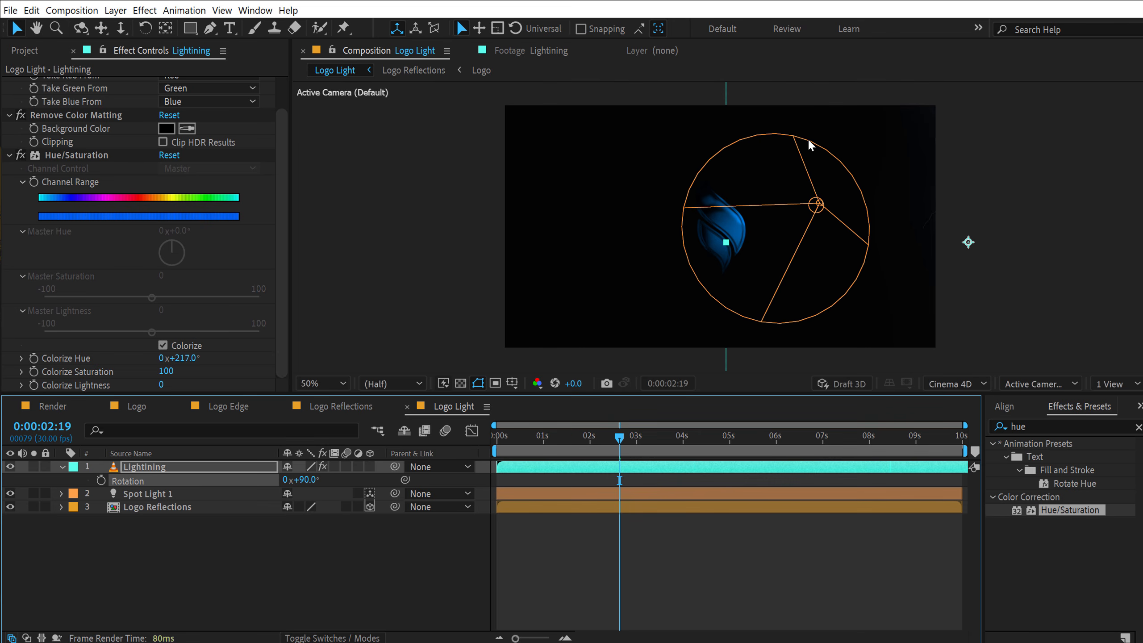
pyautogui.moveTo(898, 143); pyautogui.dragTo(762, 310)
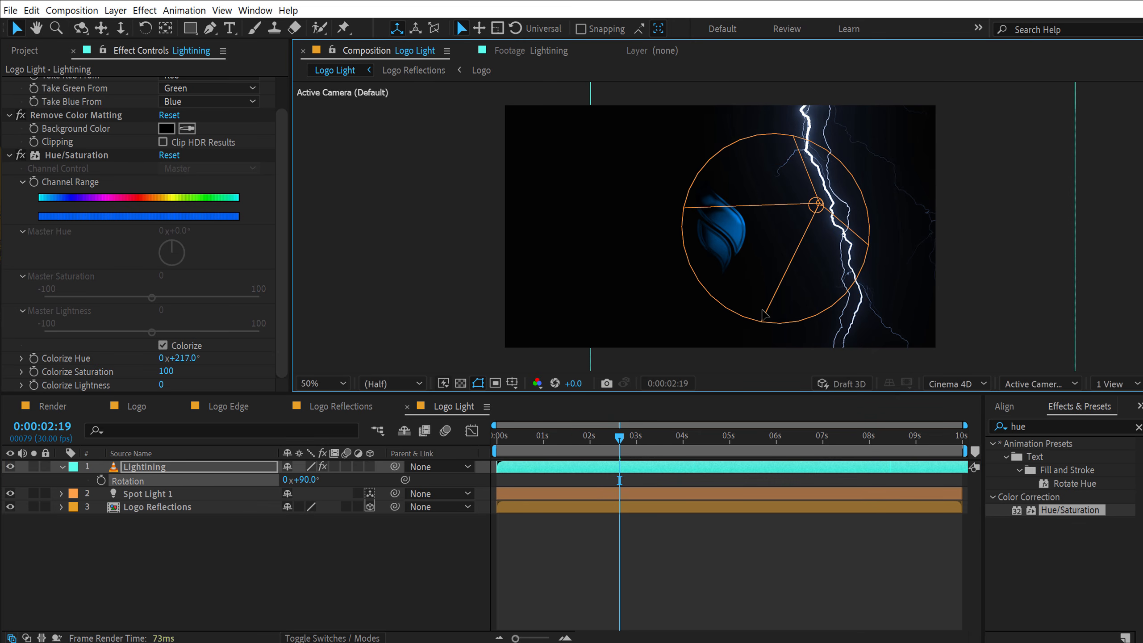
# - Scale the Lightining layer to 61% and move the bolt up and closer to the logo
pyautogui.press('s')
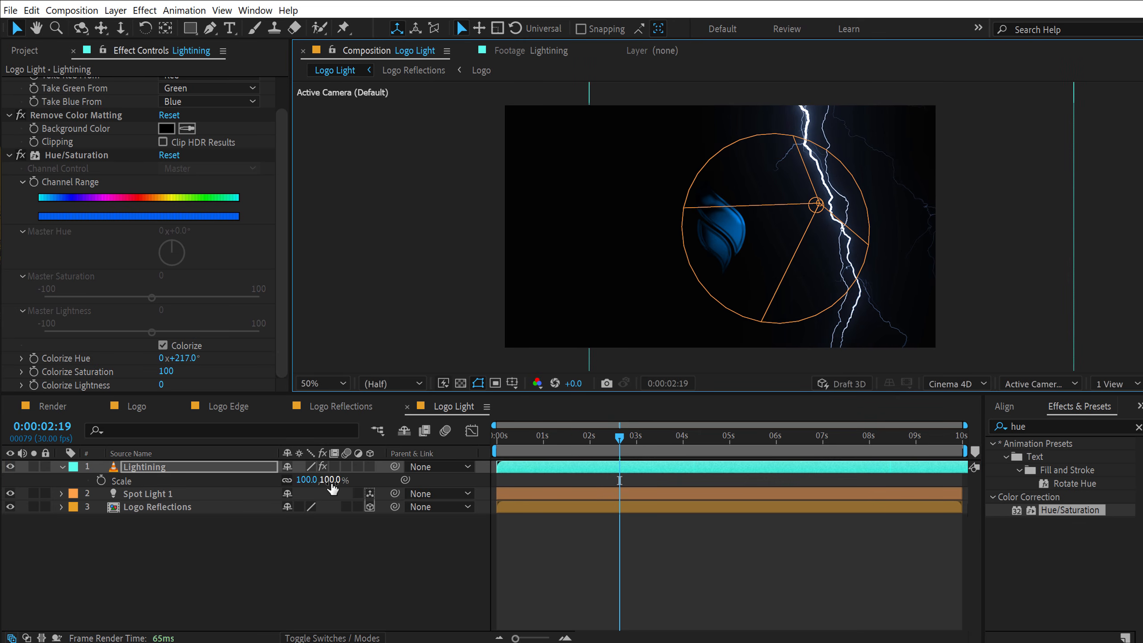
pyautogui.moveTo(332, 486); pyautogui.dragTo(365, 472)
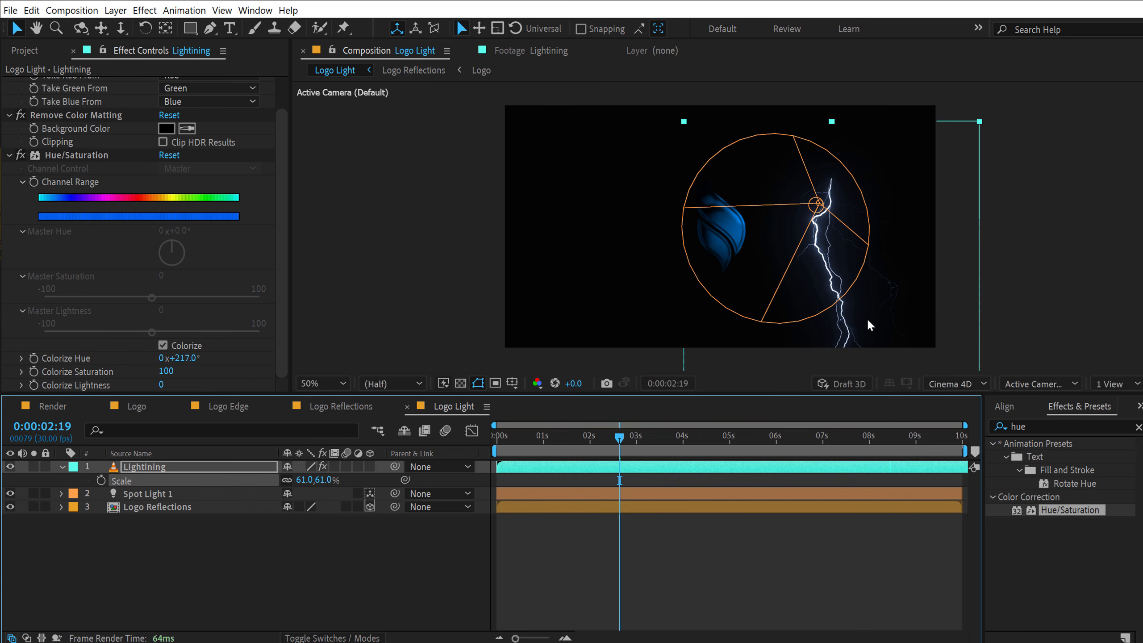
pyautogui.moveTo(869, 324); pyautogui.dragTo(833, 224)
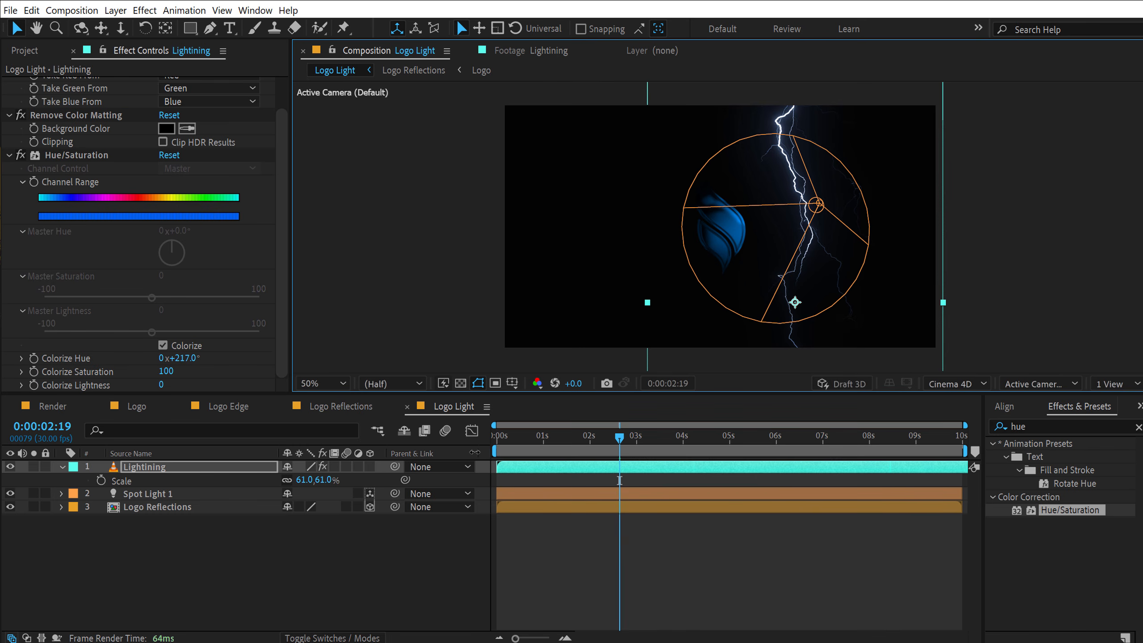
# - Show the Stretch column in the timeline and set the Lightining layer's stretch factor to 30%
pyautogui.rightClick(481, 453)
pyautogui.moveTo(542, 493)
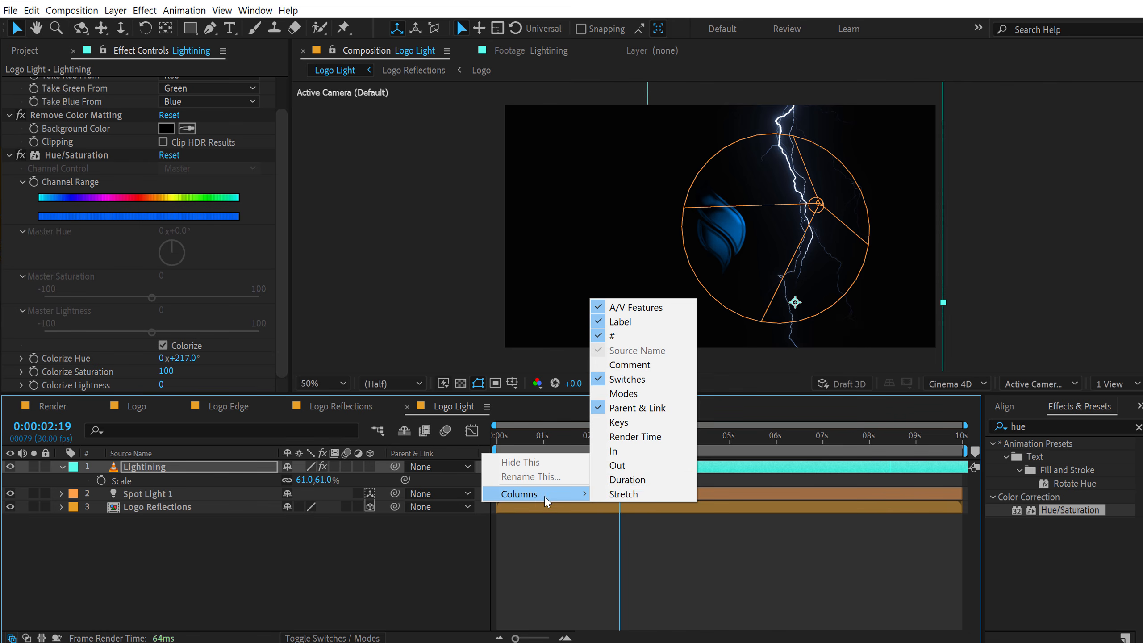
pyautogui.click(646, 497)
pyautogui.click(497, 467)
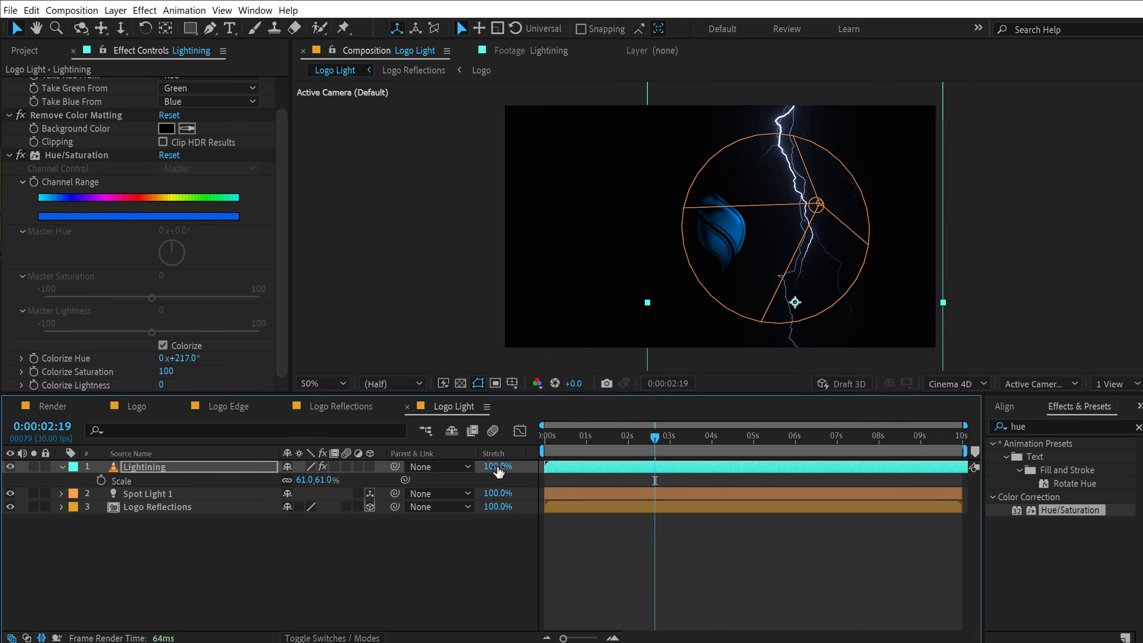
pyautogui.click(679, 282)
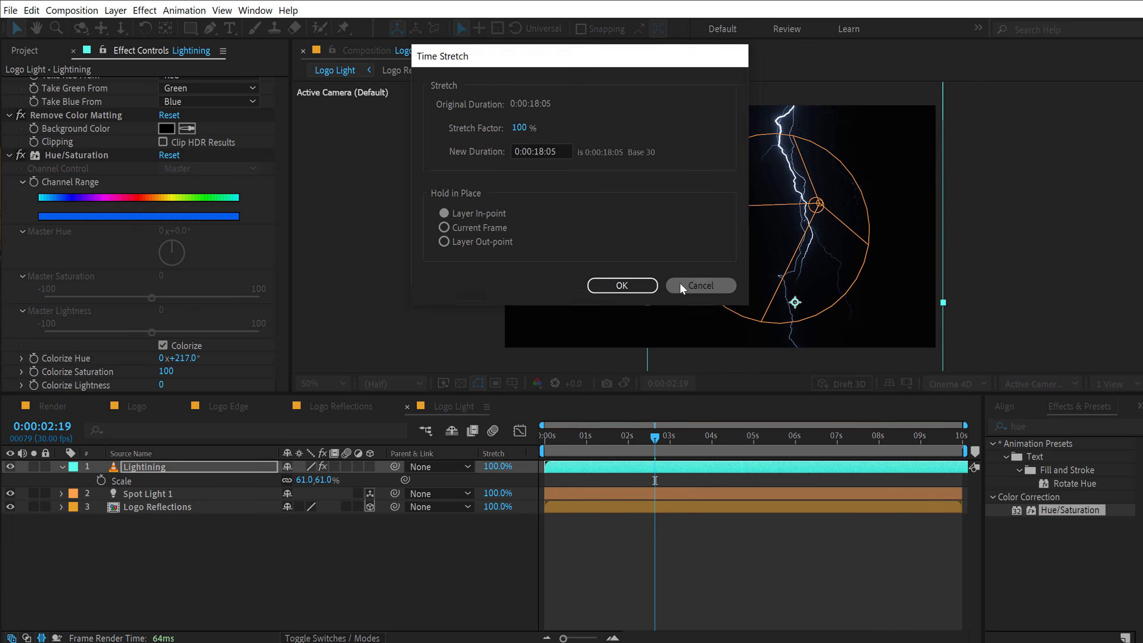
pyautogui.click(492, 468)
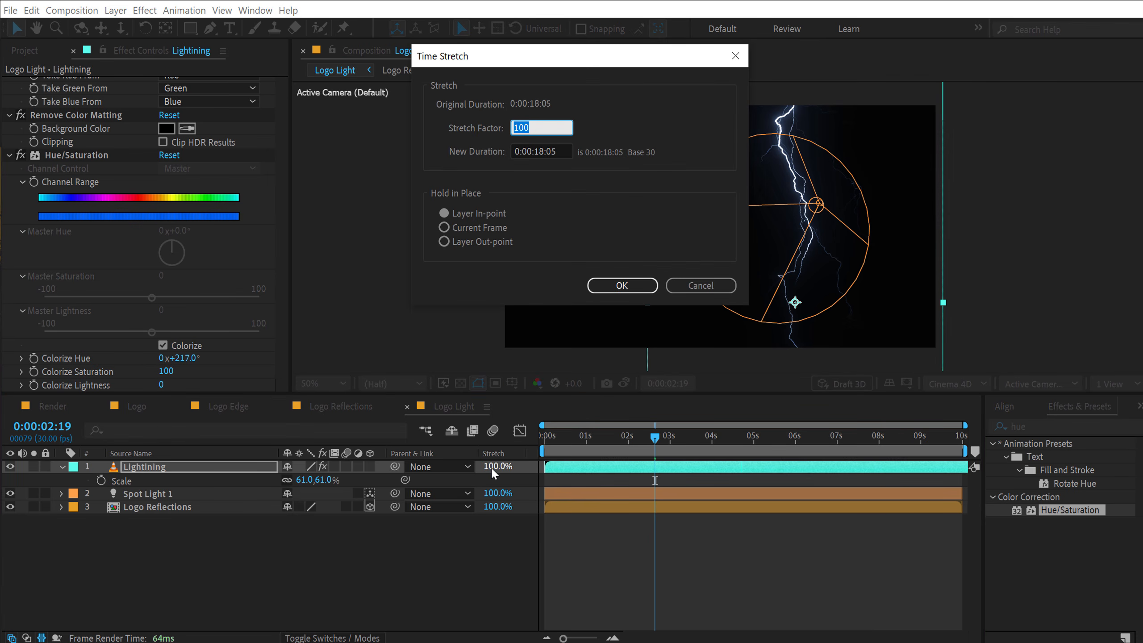
pyautogui.write('30')
pyautogui.press('Return')
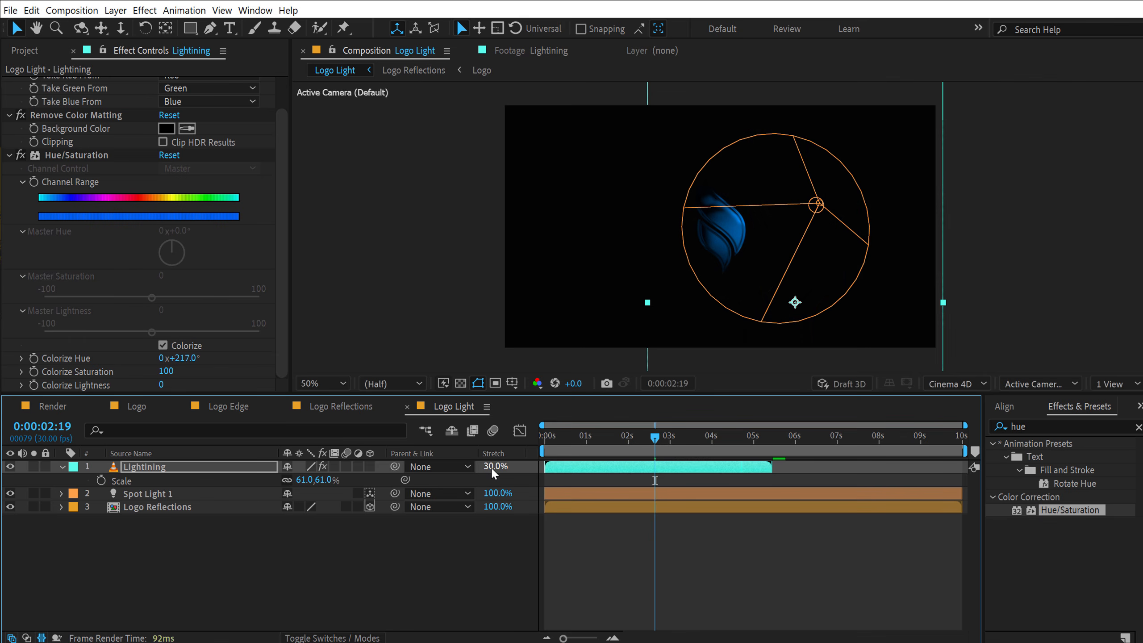
# - Shift the Lightining layer to start at about 0:00:00:18 and trim its end to 0:00:01:26
pyautogui.click(559, 436)
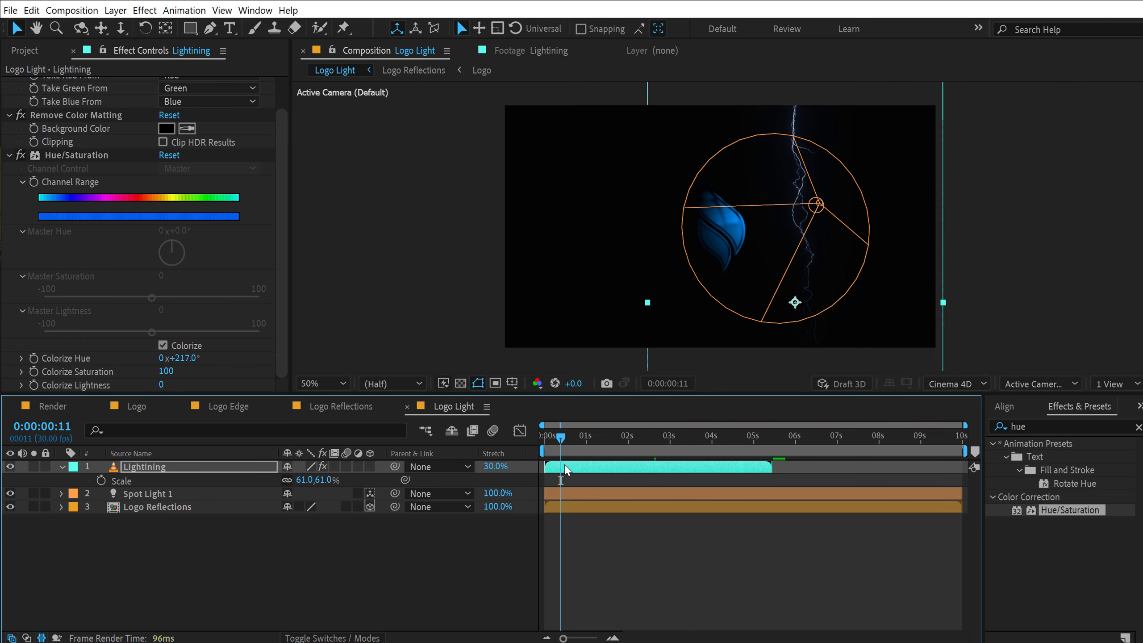
pyautogui.moveTo(565, 468); pyautogui.dragTo(636, 471)
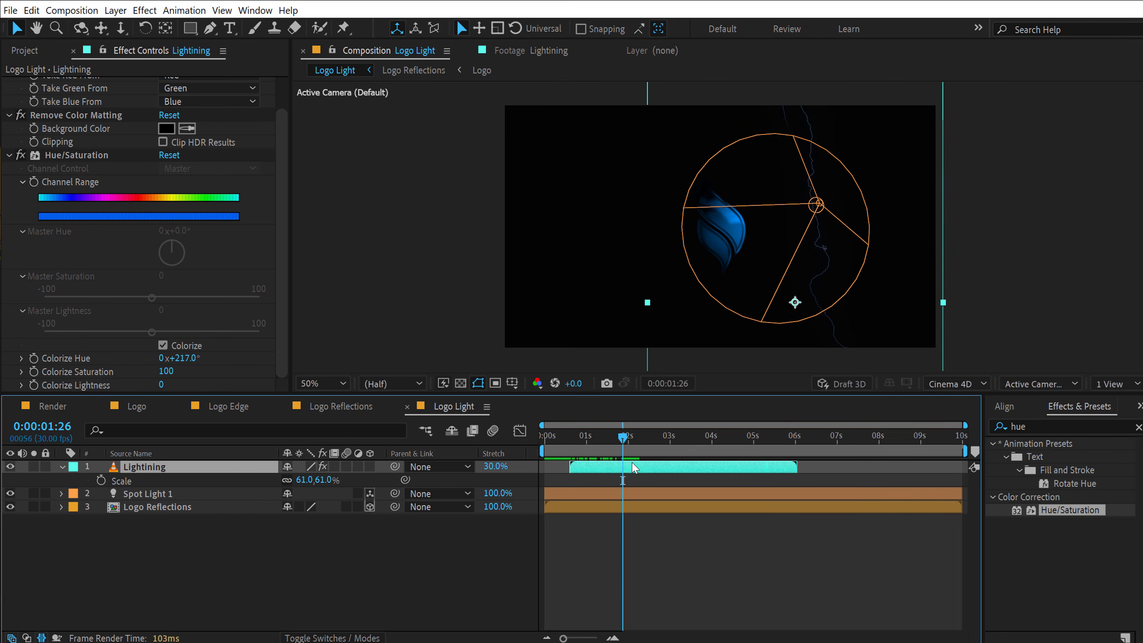
pyautogui.click(583, 542)
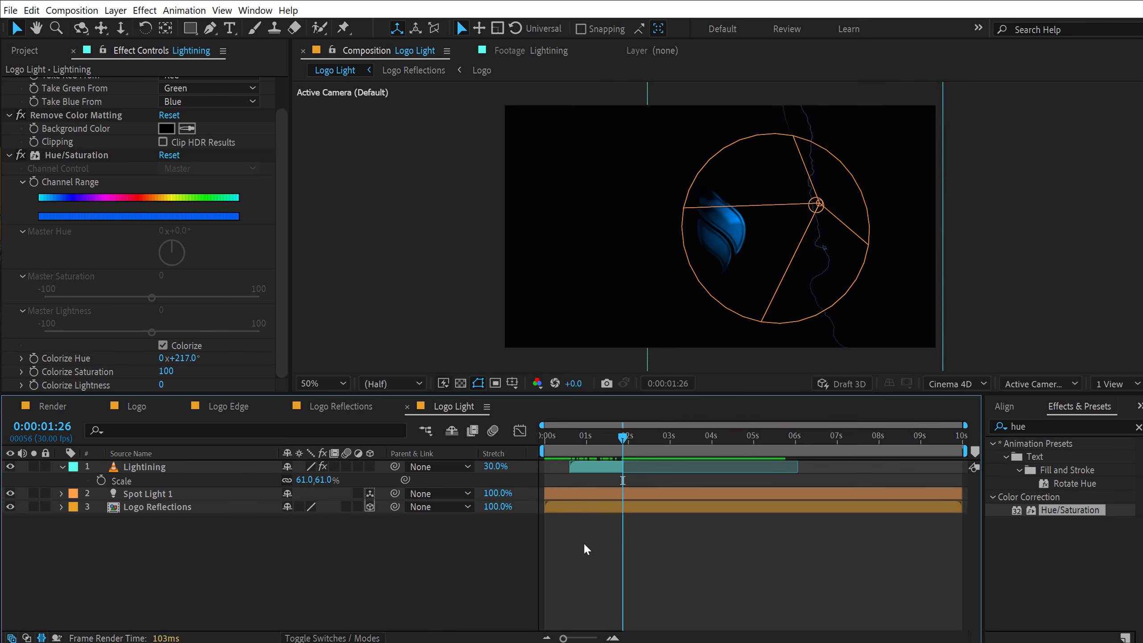
# - Preview the lightning from 0:00:00:19, then move the Lightining layer slightly away from the logo at 0:00:01:08
pyautogui.click(570, 439)
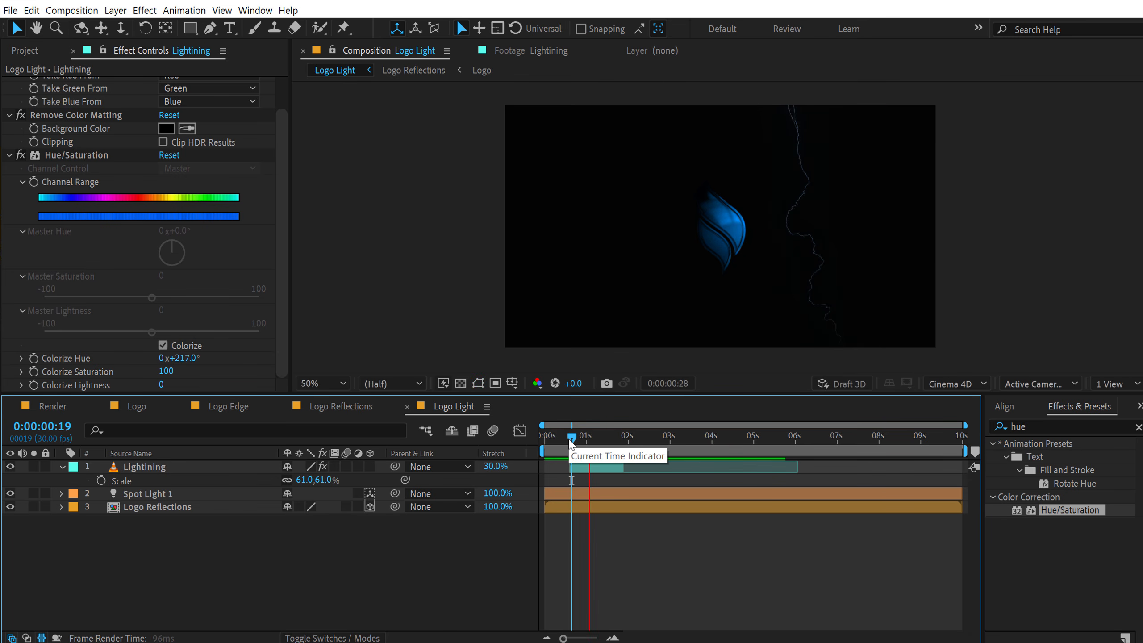
pyautogui.moveTo(570, 440); pyautogui.dragTo(595, 439)
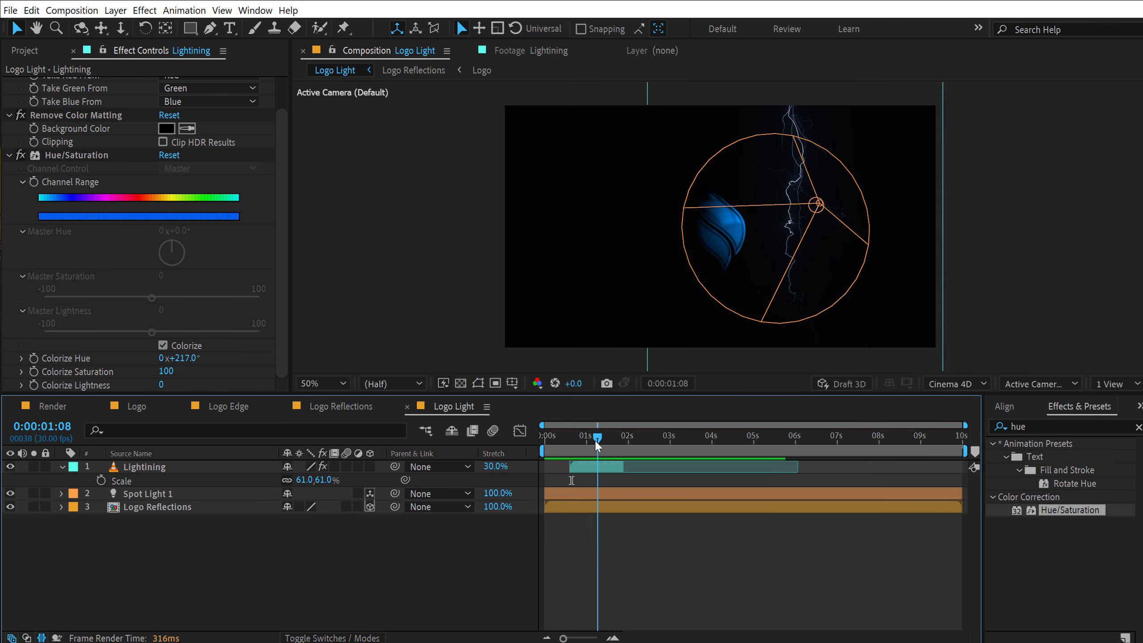
pyautogui.click(593, 468)
pyautogui.moveTo(882, 300); pyautogui.dragTo(906, 306)
pyautogui.press('p')
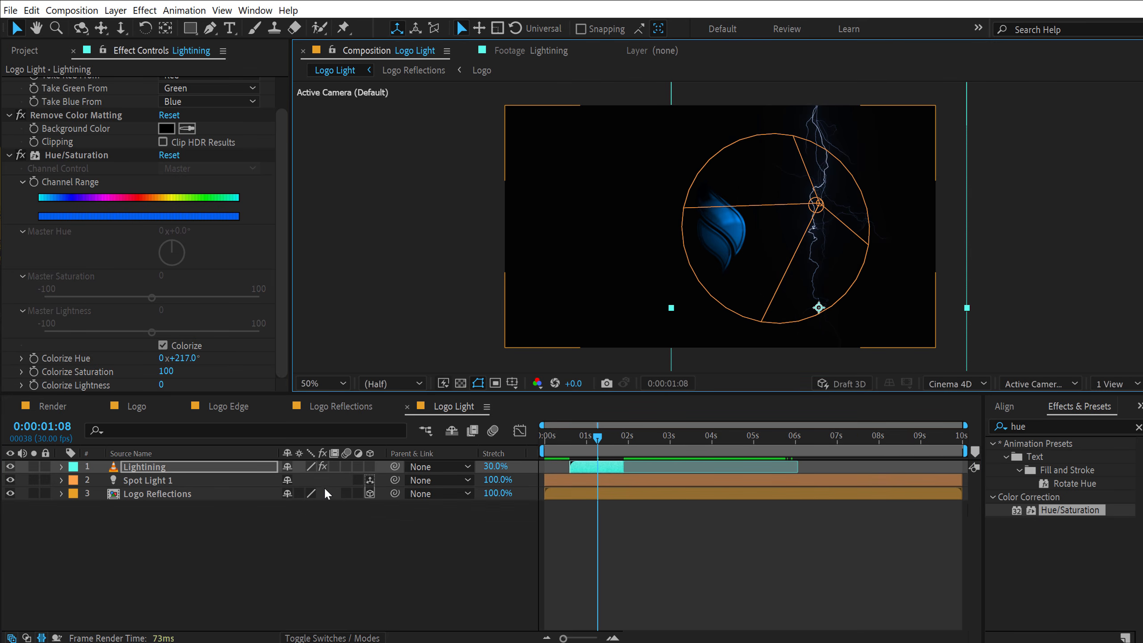
# - Scale the Lightining layer to 75% and set its Colorize Hue to 214° and Colorize Lightness to -13
pyautogui.press('s')
pyautogui.moveTo(623, 441); pyautogui.dragTo(645, 446)
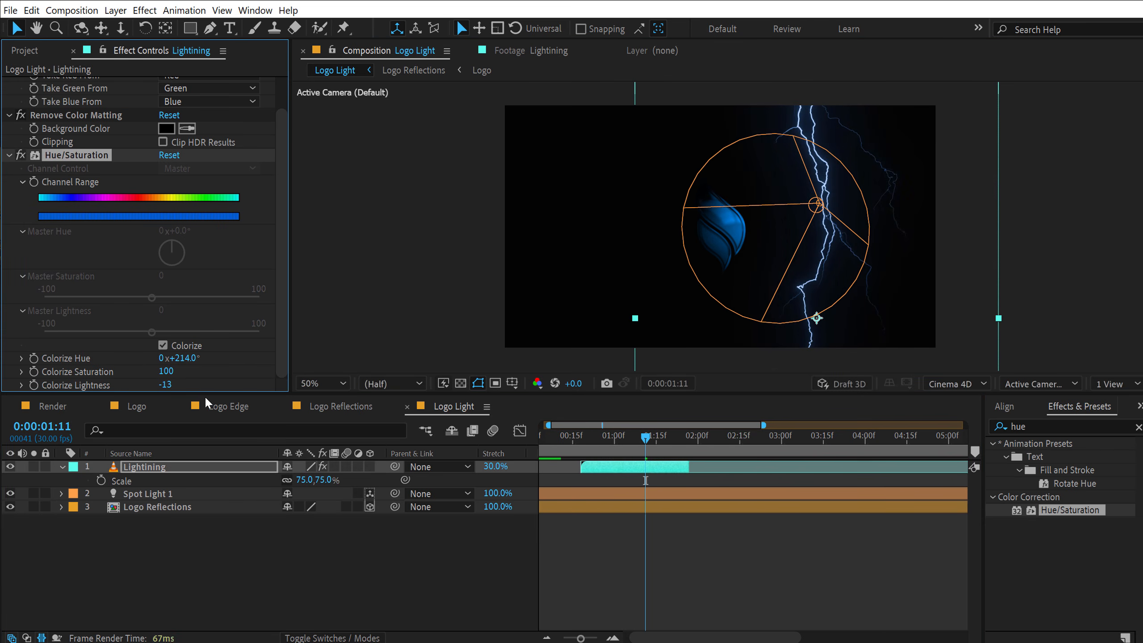
pyautogui.click(276, 564)
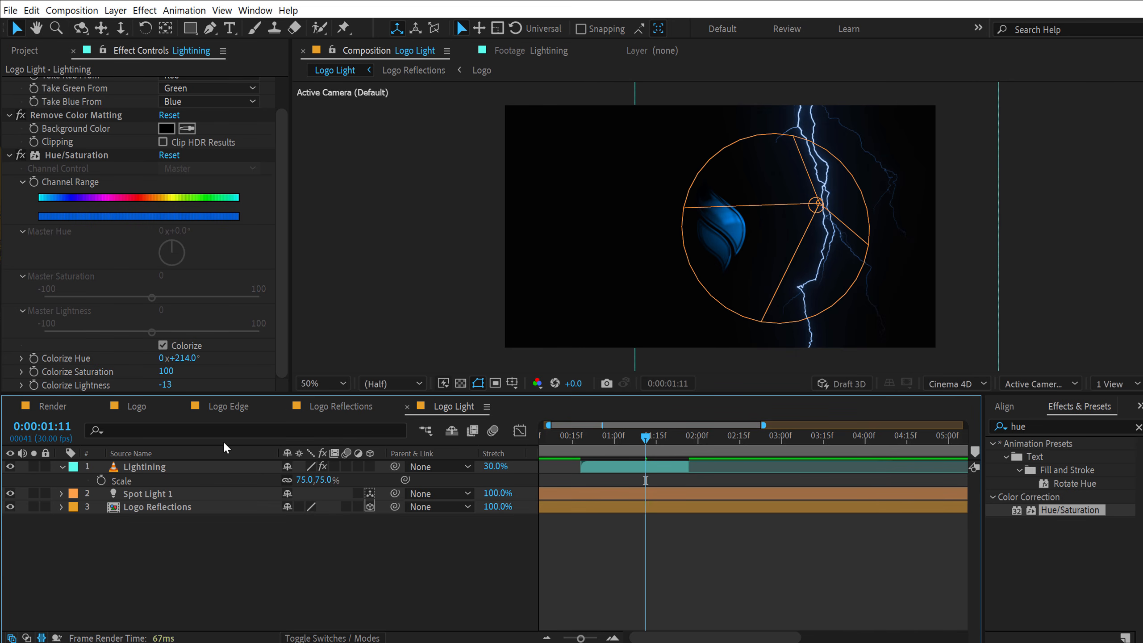
# - Keyframe Spot Light 1's Intensity at 263% on 0:00:01:11, show only its animated property, and hide the viewer's layer controls
pyautogui.click(160, 493)
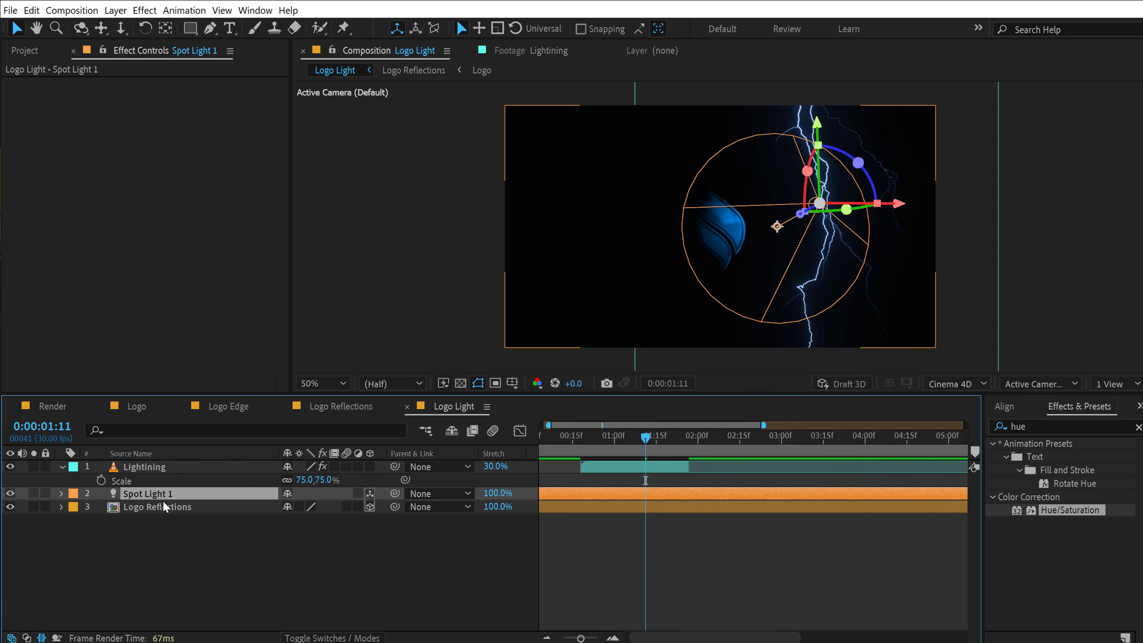
pyautogui.click(61, 493)
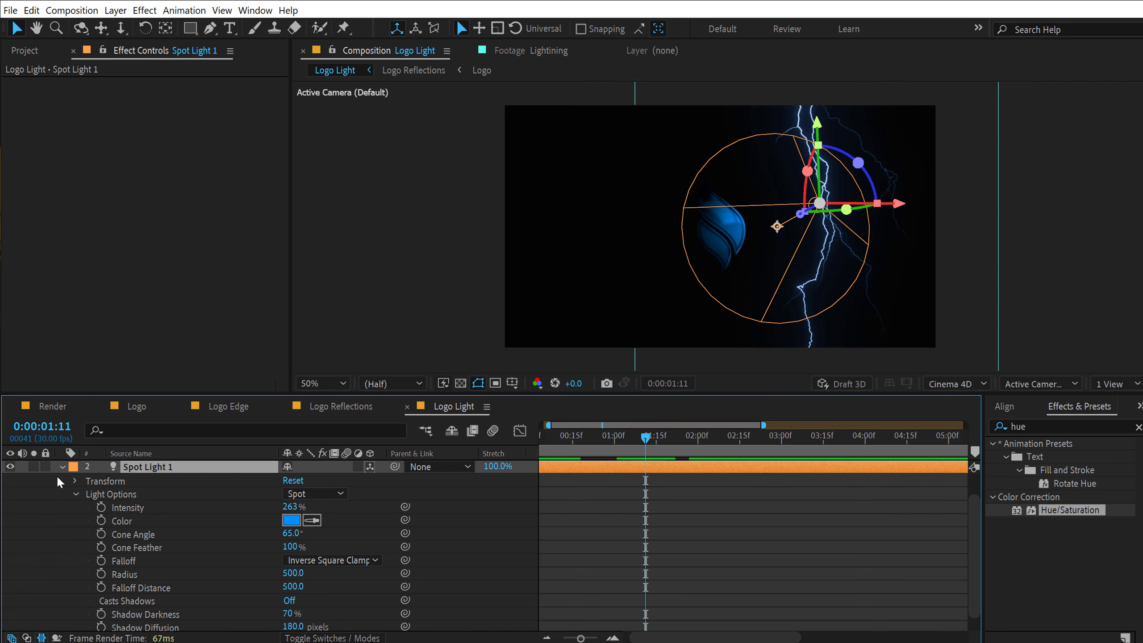
pyautogui.click(101, 506)
pyautogui.press('u')
pyautogui.press('u')
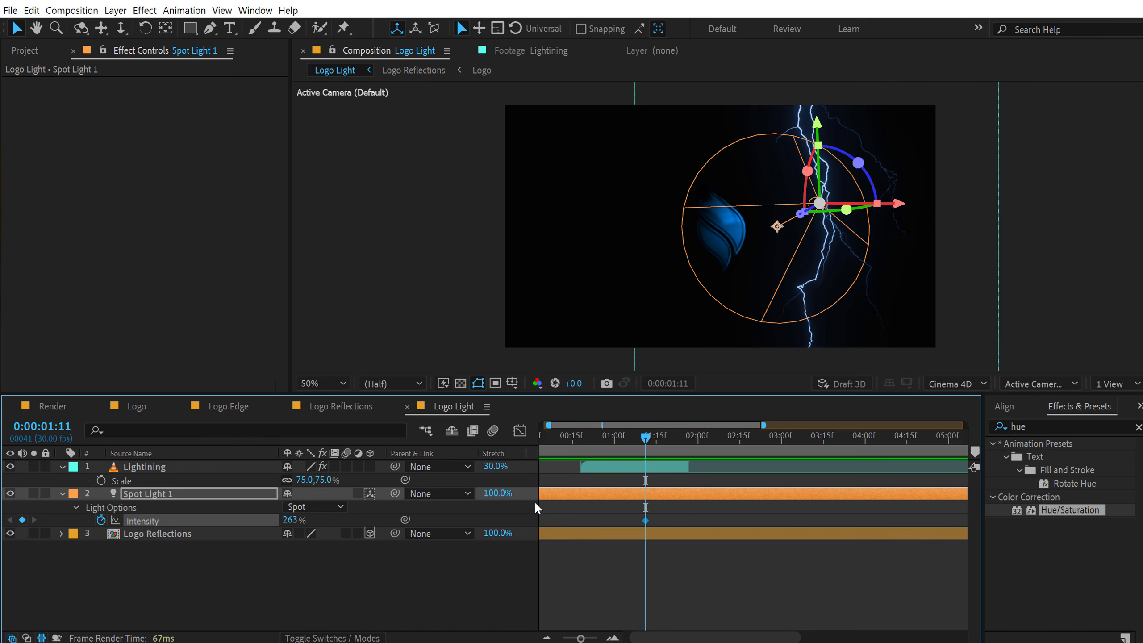
pyautogui.click(62, 467)
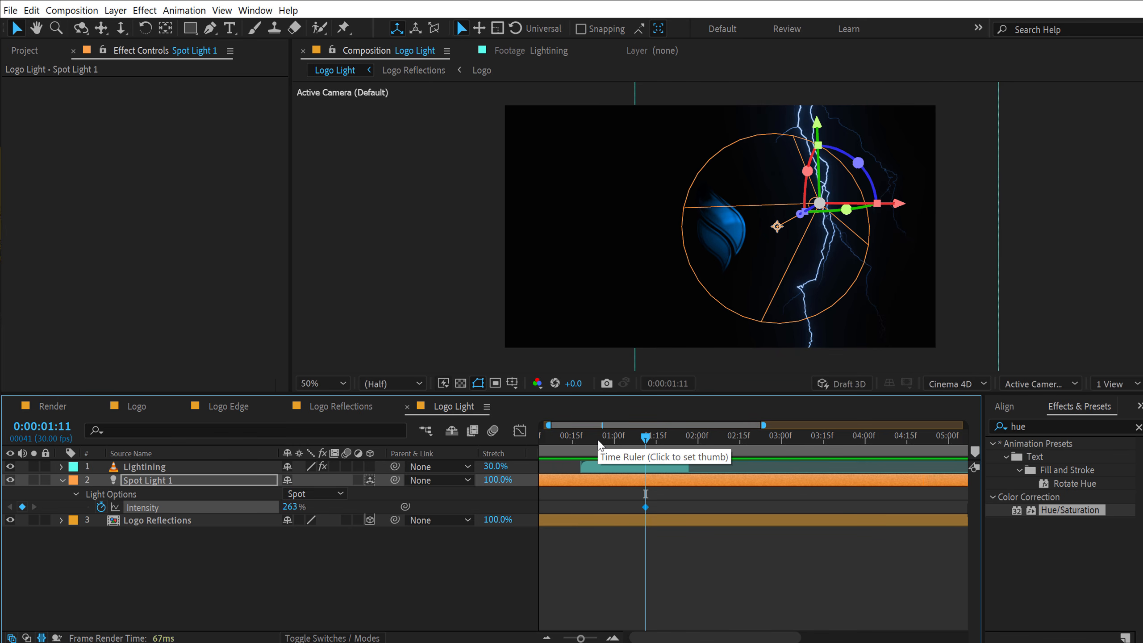
pyautogui.hotkey('ctrl', 'shift', 'h')
# - Keyframe Spot Light 1's Intensity at 0% on 0:00:00:19 and 344% on 0:00:00:21
pyautogui.moveTo(584, 437)
pyautogui.mouseDown()
pyautogui.moveTo(574, 436)
pyautogui.moveTo(584, 436)
pyautogui.mouseUp()
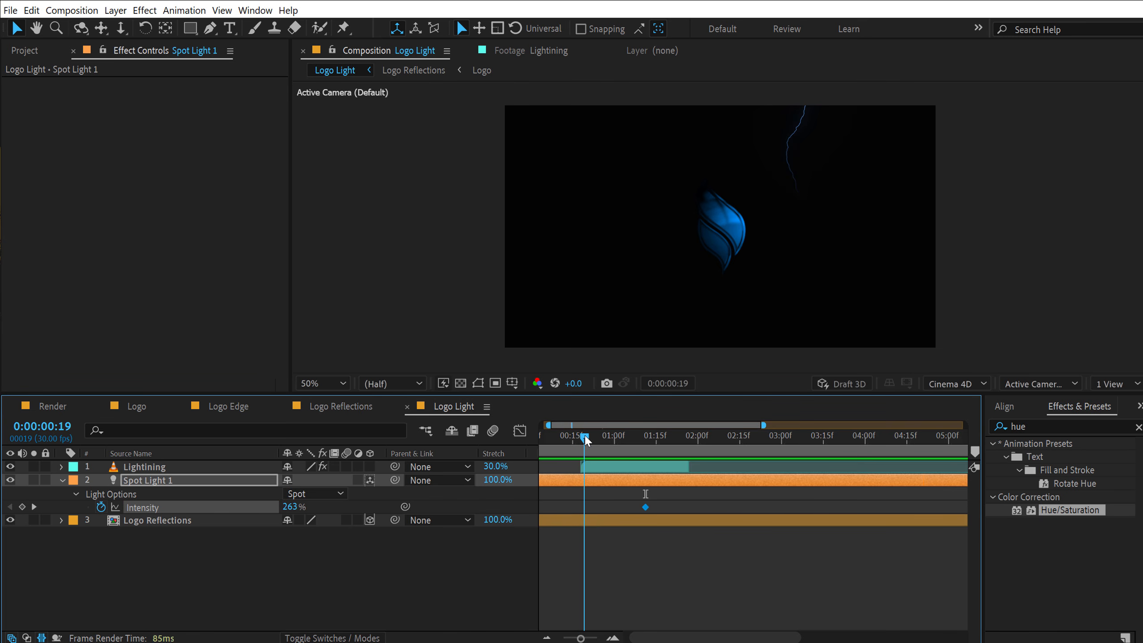
pyautogui.moveTo(293, 506); pyautogui.dragTo(96, 528)
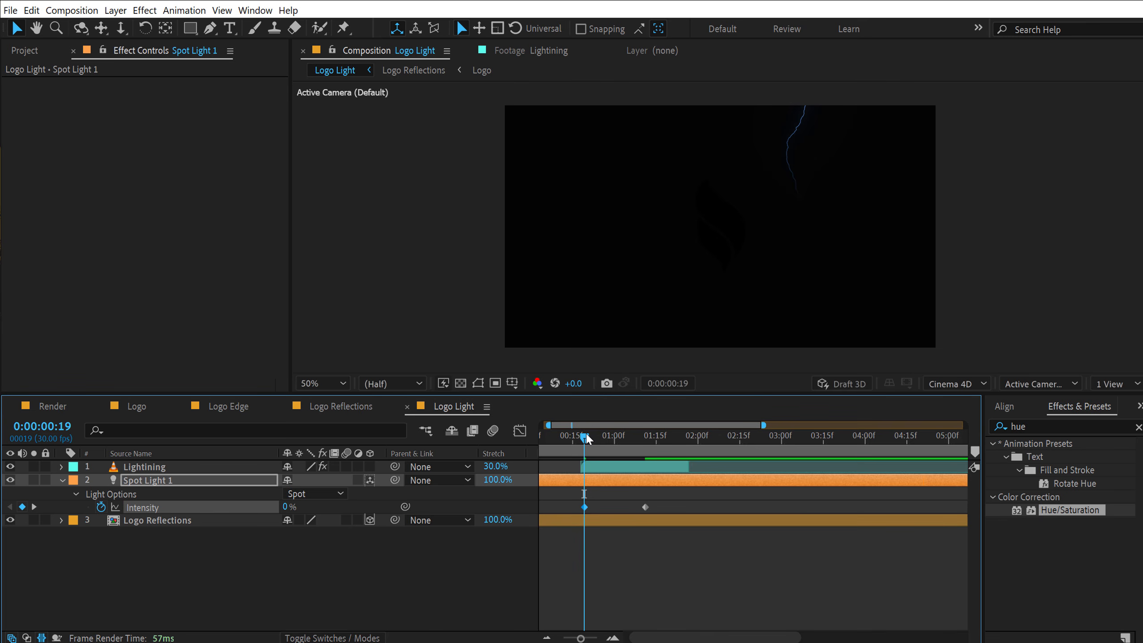
pyautogui.moveTo(586, 439); pyautogui.dragTo(589, 440)
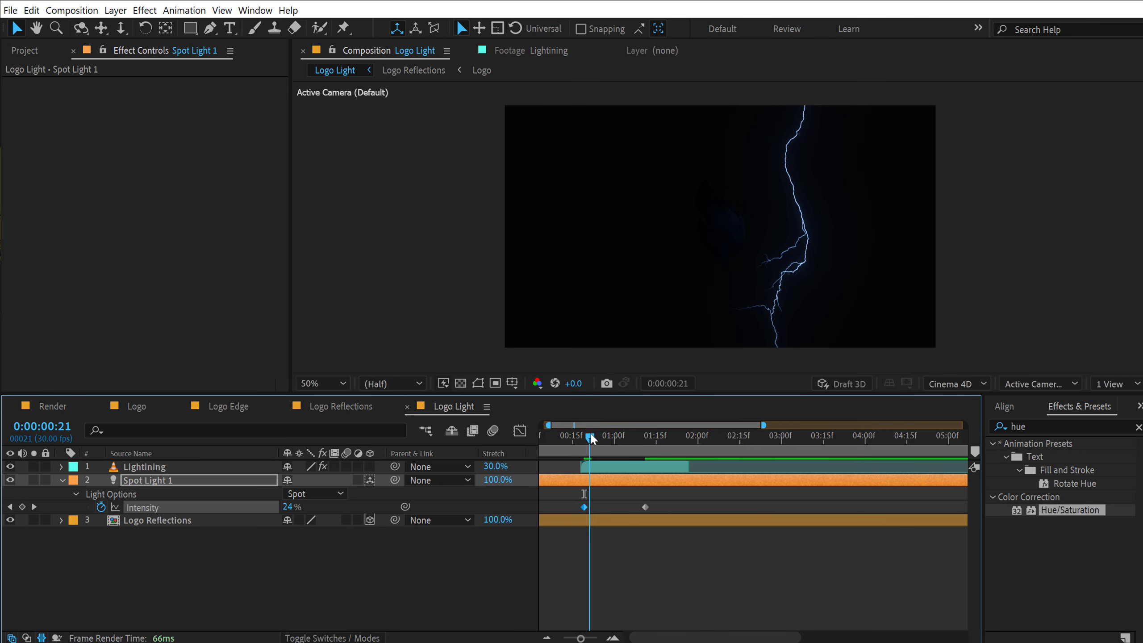
pyautogui.moveTo(293, 506); pyautogui.dragTo(508, 495)
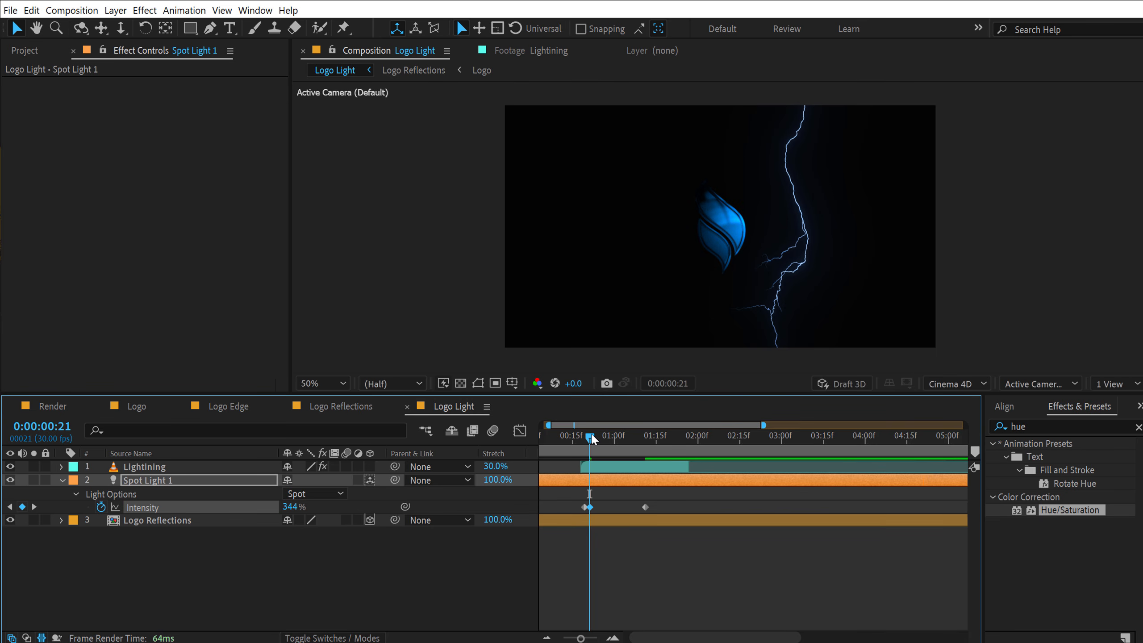
# - Keyframe Spot Light 1's Intensity at 419% on 0:00:00:23 and 66% on 0:00:00:24
pyautogui.scroll(2, 581, 484)
pyautogui.moveTo(598, 438); pyautogui.dragTo(611, 440)
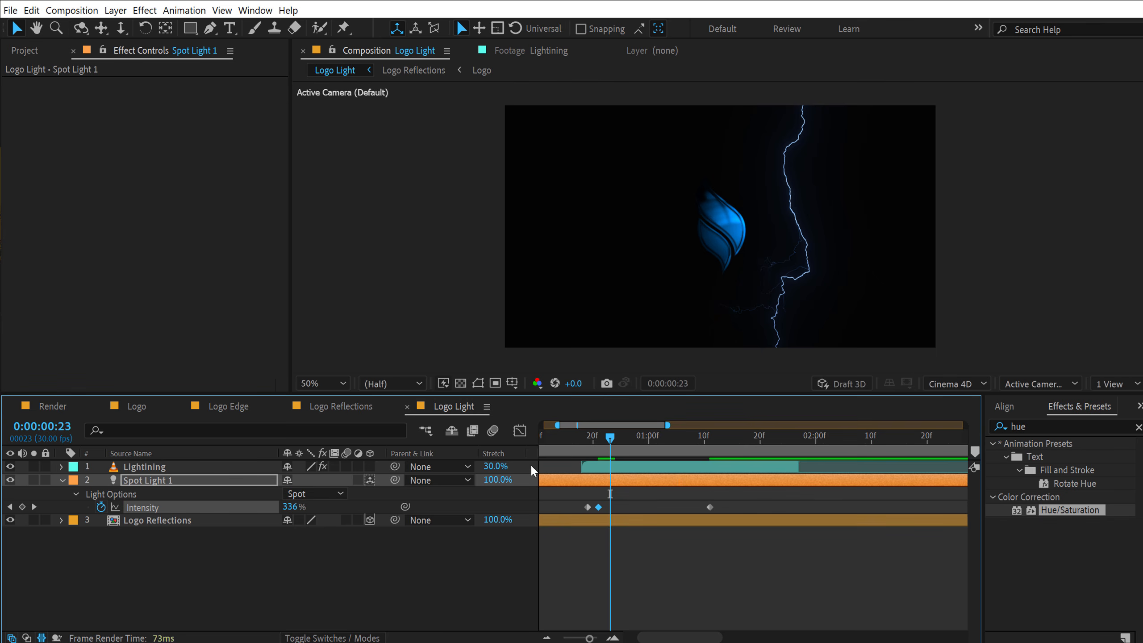
pyautogui.moveTo(293, 506); pyautogui.dragTo(344, 502)
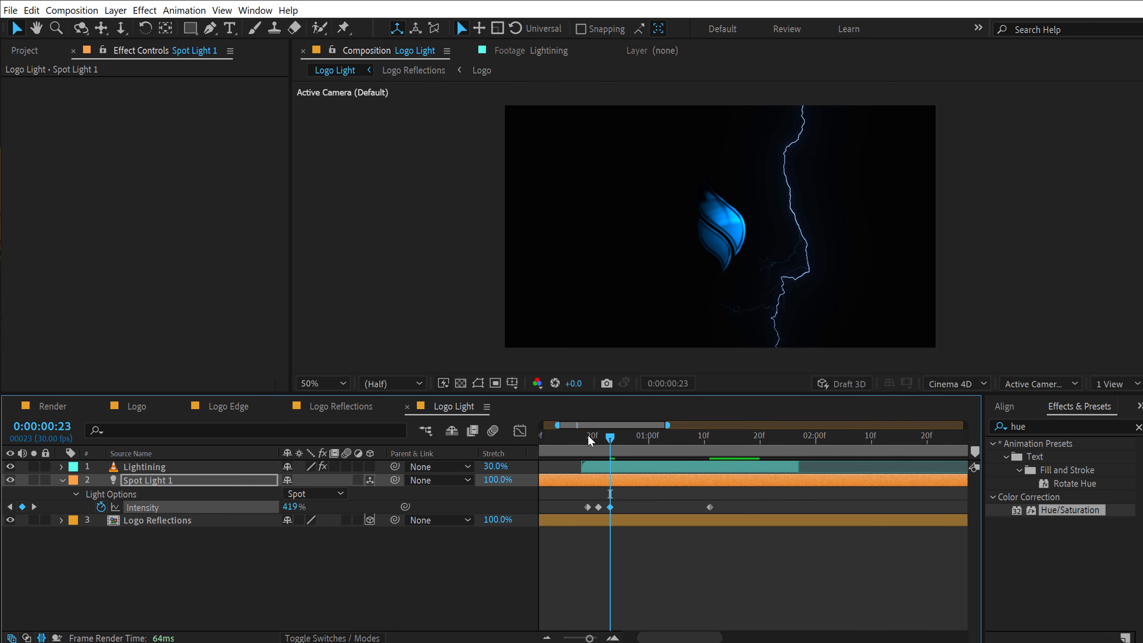
pyautogui.moveTo(609, 439); pyautogui.dragTo(615, 440)
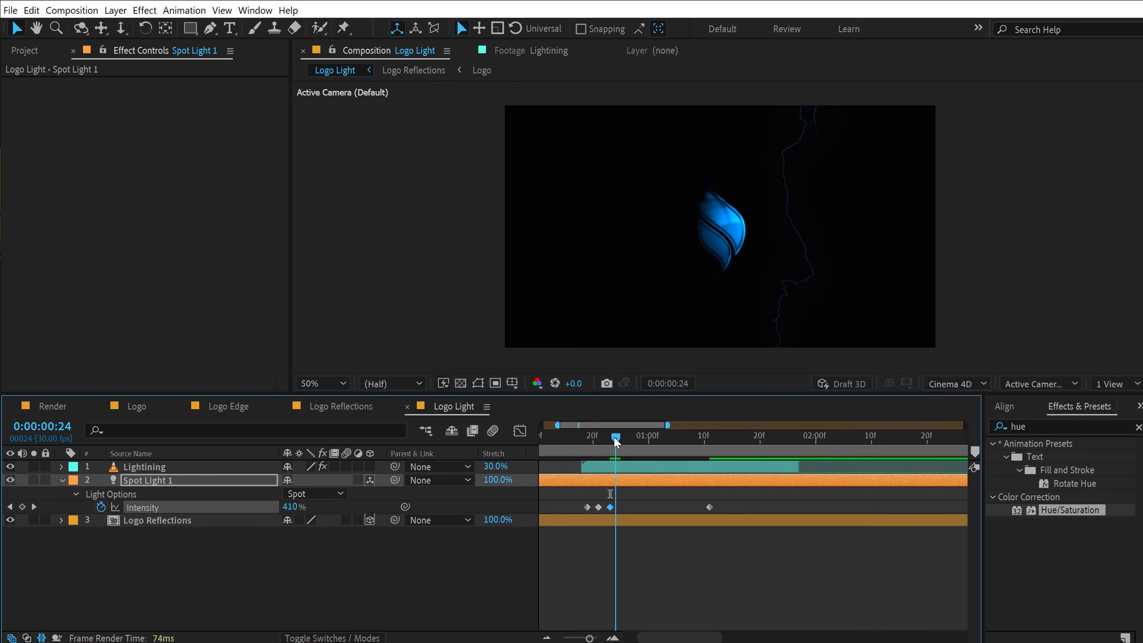
pyautogui.moveTo(290, 507); pyautogui.dragTo(49, 540)
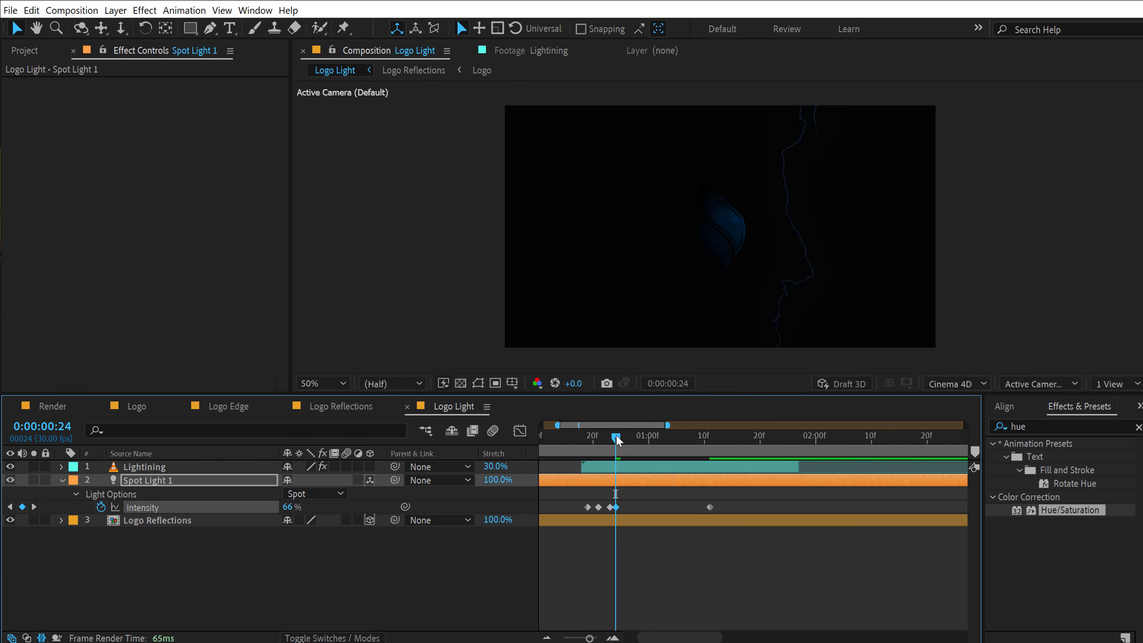
# - Keyframe Spot Light 1's Intensity at 413% on 0:00:00:28 and at varying levels on 0:00:01:02, 0:00:01:06 and 0:00:01:09
pyautogui.moveTo(617, 440); pyautogui.dragTo(639, 442)
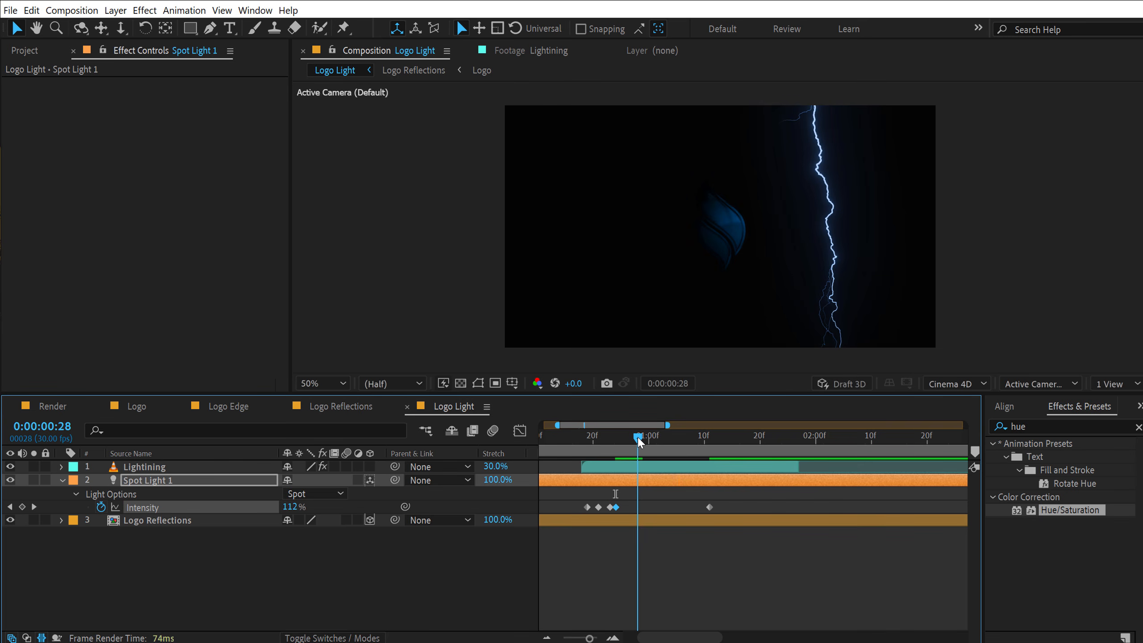
pyautogui.moveTo(290, 506); pyautogui.dragTo(507, 494)
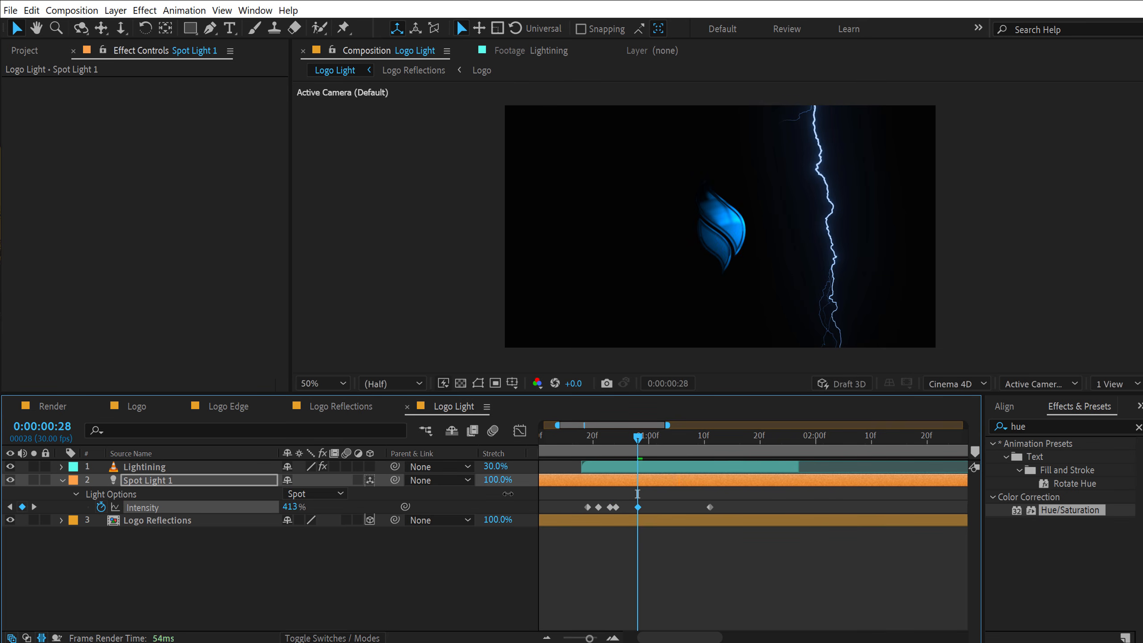
pyautogui.moveTo(641, 436); pyautogui.dragTo(684, 438)
pyautogui.moveTo(290, 506); pyautogui.dragTo(405, 498)
pyautogui.moveTo(684, 438); pyautogui.dragTo(701, 439)
pyautogui.moveTo(290, 507); pyautogui.dragTo(252, 506)
# - Keyframe Spot Light 1's Intensity with a raised level on 0:00:01:11 and progressively lower levels on 0:00:01:14 and 0:00:01:17
pyautogui.moveTo(700, 438); pyautogui.dragTo(714, 439)
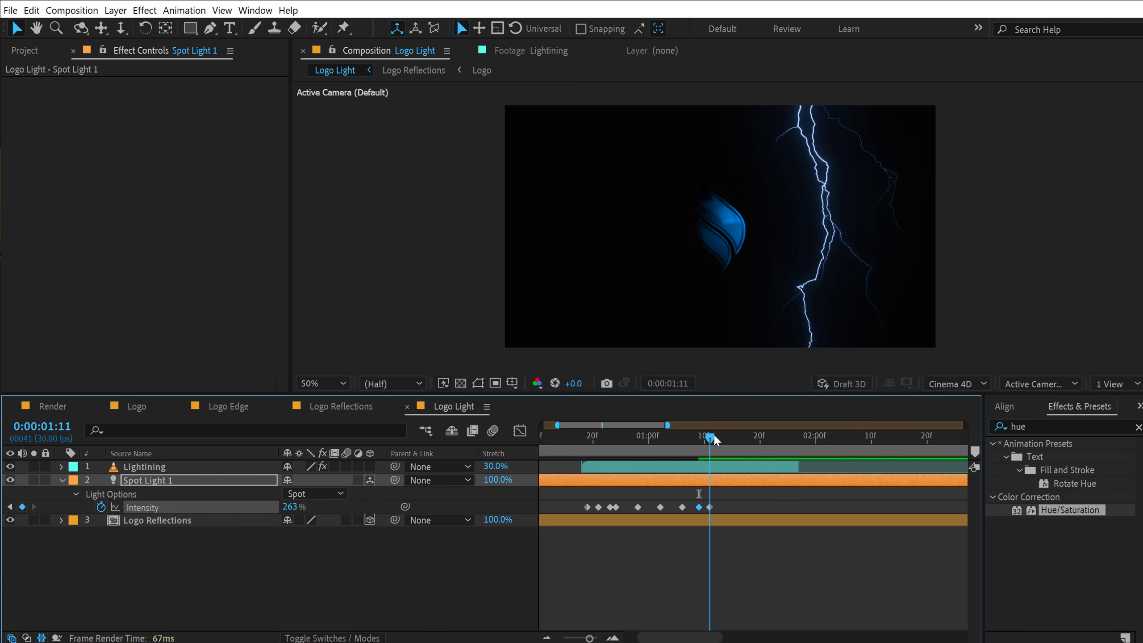
pyautogui.moveTo(290, 507); pyautogui.dragTo(335, 503)
pyautogui.moveTo(710, 438); pyautogui.dragTo(727, 439)
pyautogui.moveTo(290, 507); pyautogui.dragTo(248, 507)
pyautogui.moveTo(726, 439); pyautogui.dragTo(743, 439)
pyautogui.moveTo(290, 507); pyautogui.dragTo(171, 507)
# - Keyframe Spot Light 1's Intensity with rising levels on 0:00:01:23 and 0:00:01:25, and 0% on 0:00:01:27
pyautogui.moveTo(744, 439); pyautogui.dragTo(777, 438)
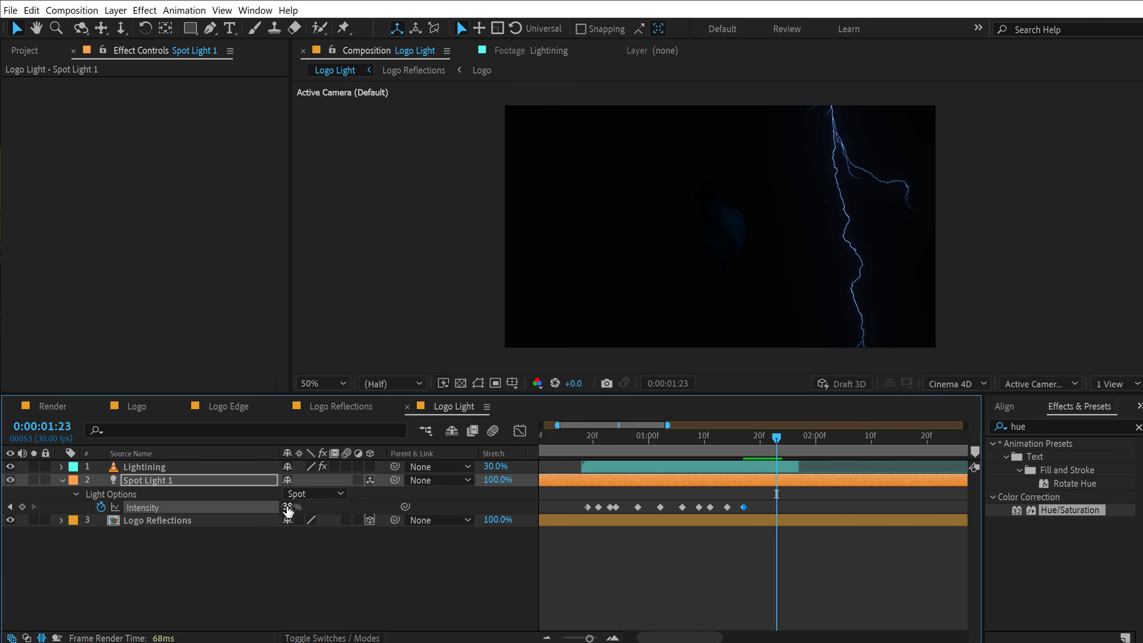
pyautogui.moveTo(289, 507); pyautogui.dragTo(378, 504)
pyautogui.moveTo(777, 439); pyautogui.dragTo(788, 439)
pyautogui.moveTo(290, 507); pyautogui.dragTo(369, 504)
pyautogui.moveTo(789, 438); pyautogui.dragTo(800, 440)
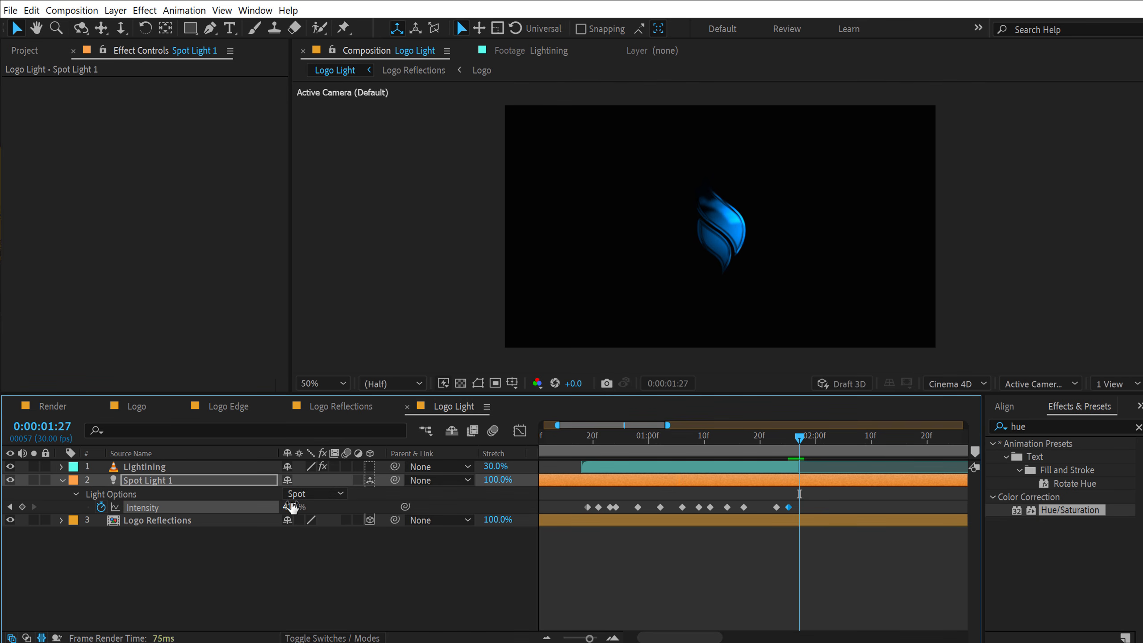
pyautogui.click(291, 508)
pyautogui.write('0')
pyautogui.press('Return')
# - Play back the lightning and light flicker from 0:00:00:16 to check their timing
pyautogui.click(588, 438)
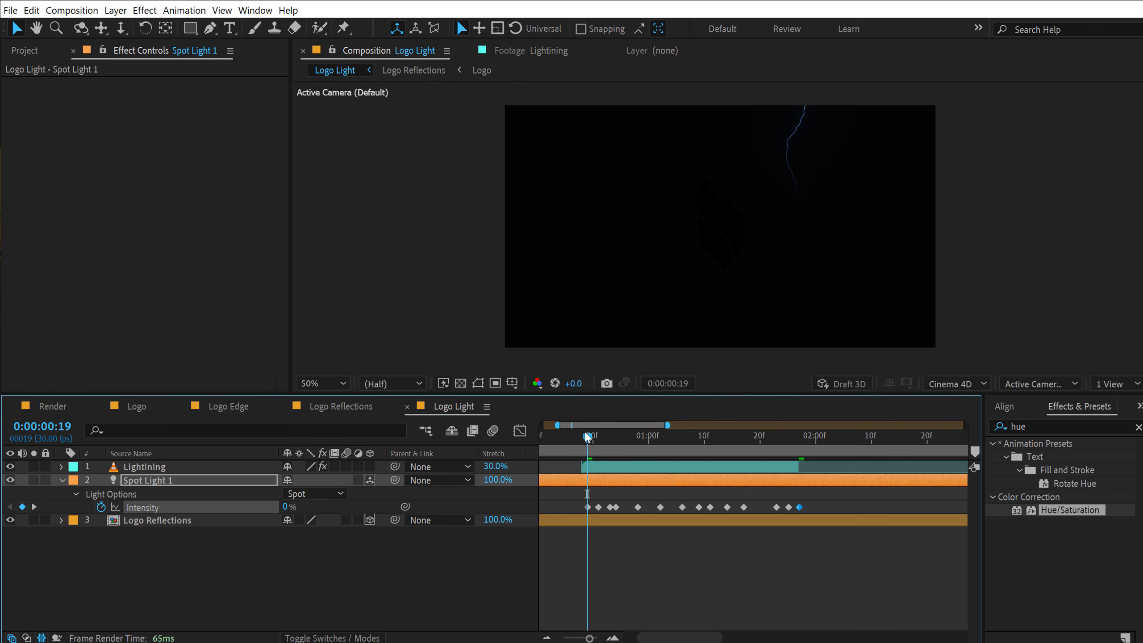
pyautogui.click(570, 438)
pyautogui.press('space')
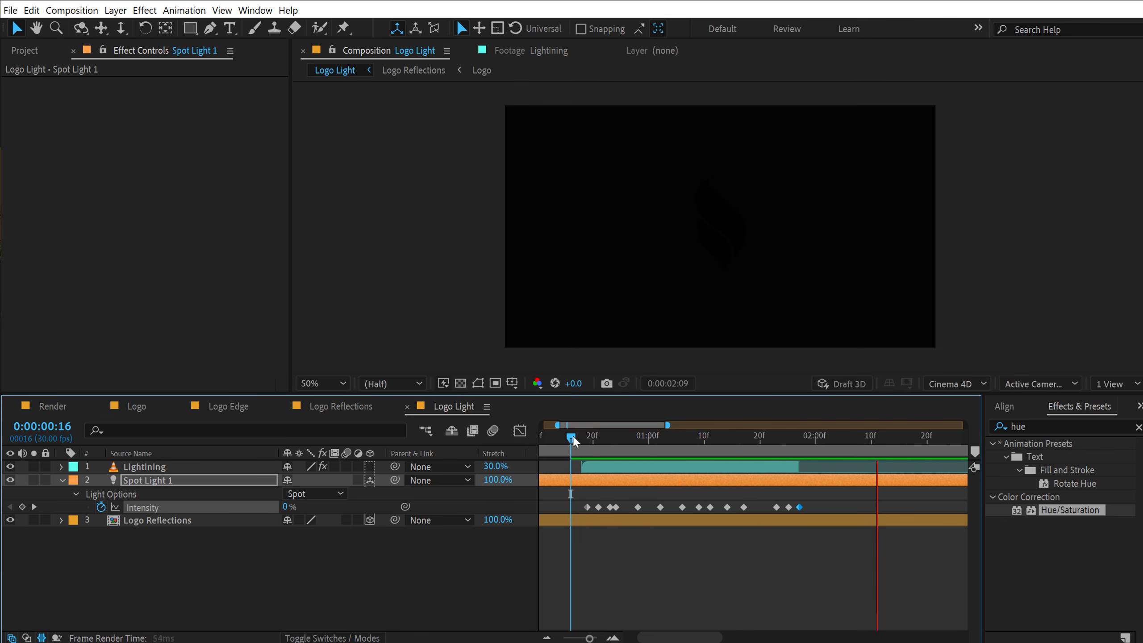
pyautogui.moveTo(573, 441); pyautogui.dragTo(754, 443)
pyautogui.press('space')
# - Collapse Spot Light 1's properties and show the viewer's layer controls again at 0:00:02:17
pyautogui.press('-')
pyautogui.press('u')
pyautogui.press('-')
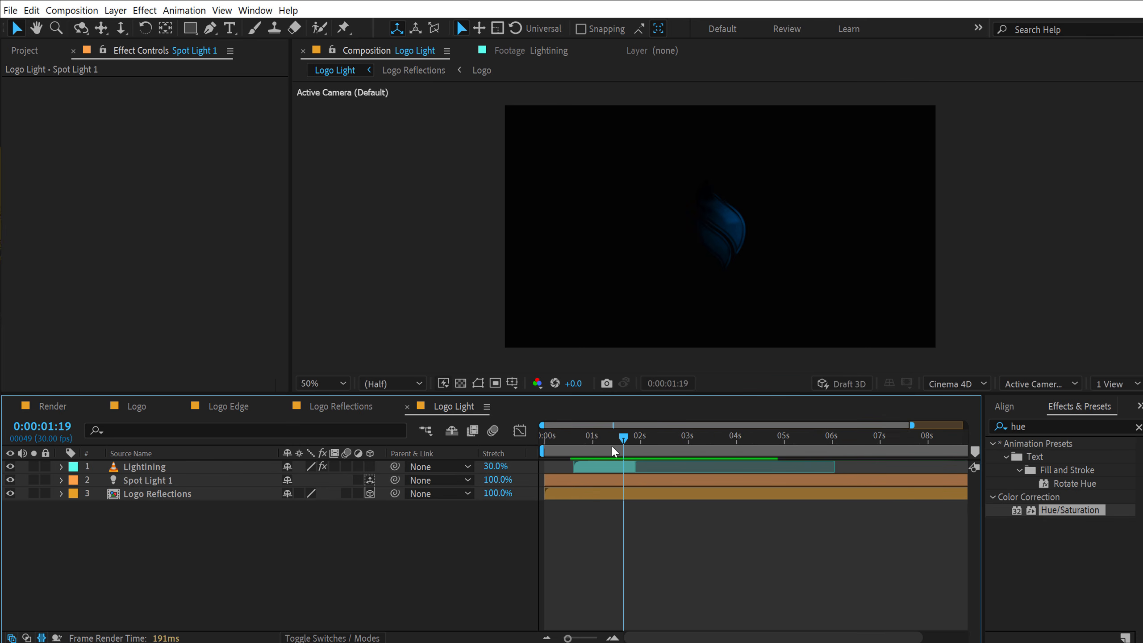
pyautogui.moveTo(613, 447); pyautogui.dragTo(674, 447)
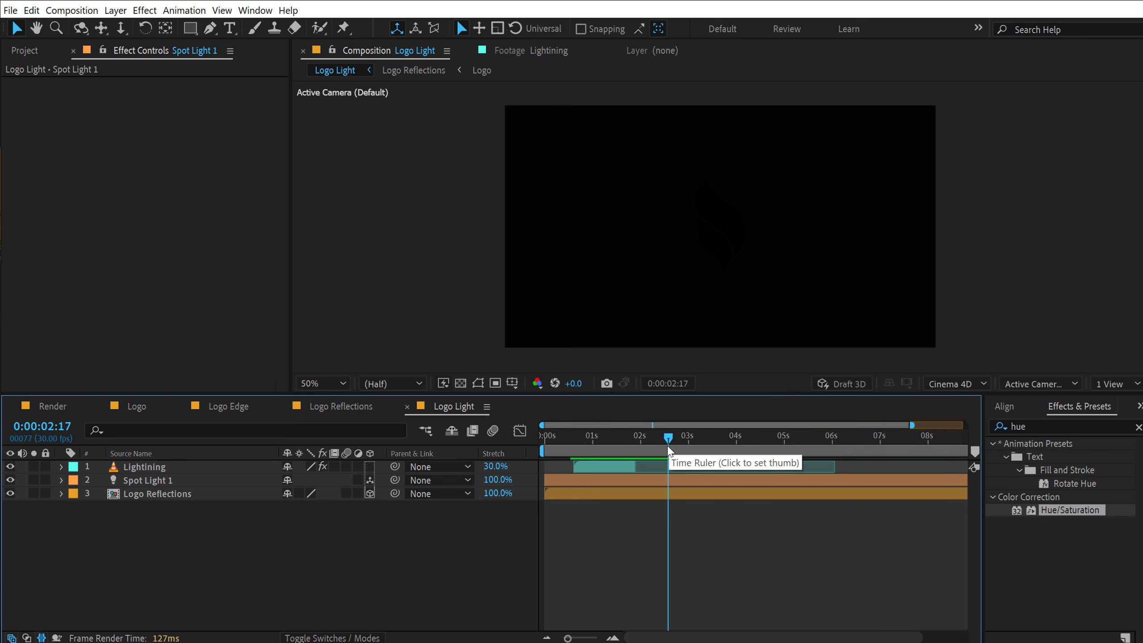
pyautogui.hotkey('ctrl', 'shift', 'h')
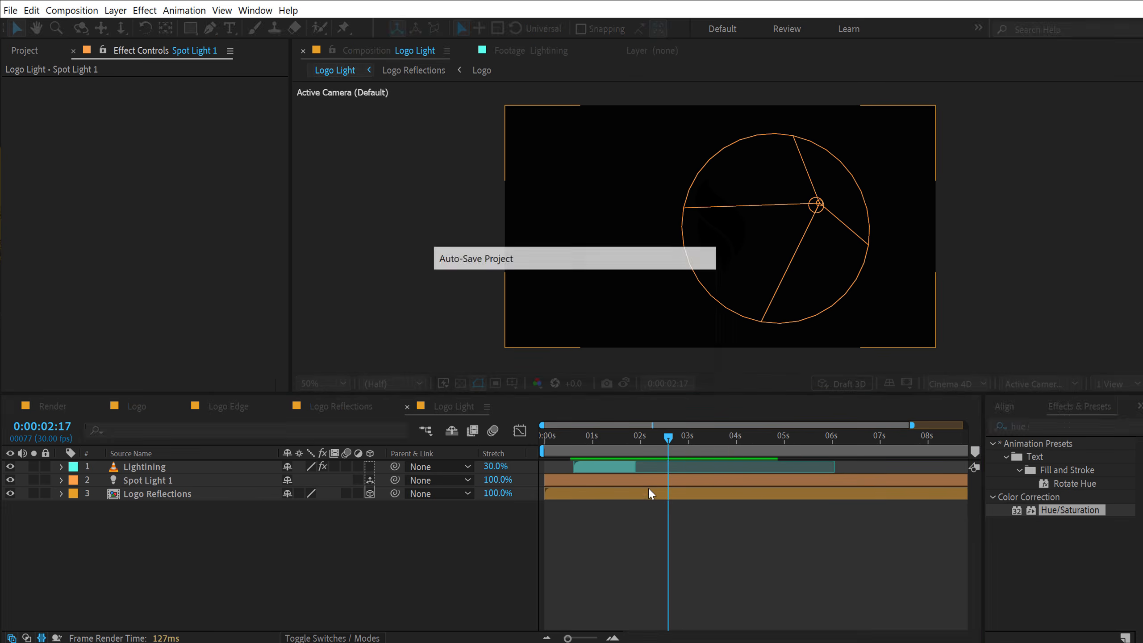
# - Duplicate Spot Light 1, remove all Intensity keyframes from the copy, and set its Intensity to 335%
pyautogui.click(648, 480)
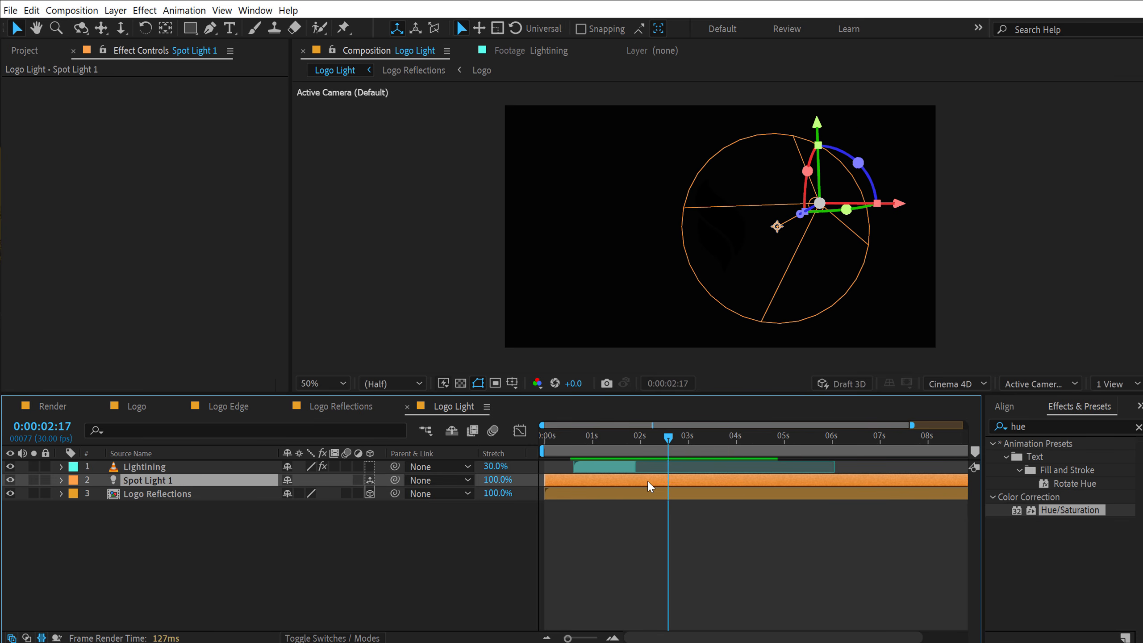
pyautogui.hotkey('ctrl', 'd')
pyautogui.press('u')
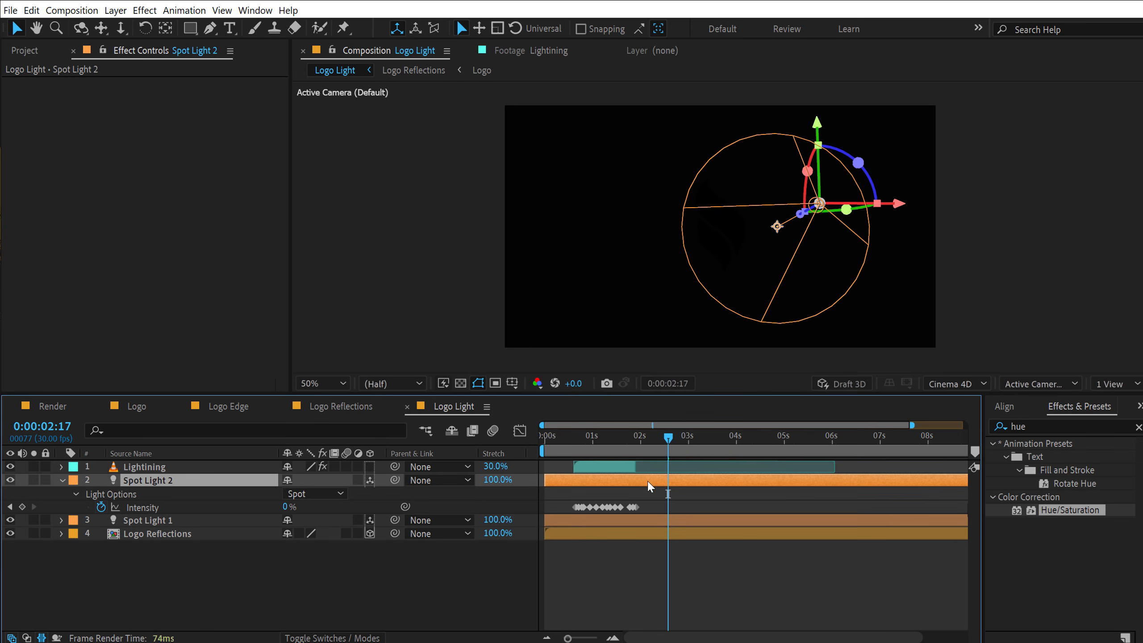
pyautogui.click(100, 507)
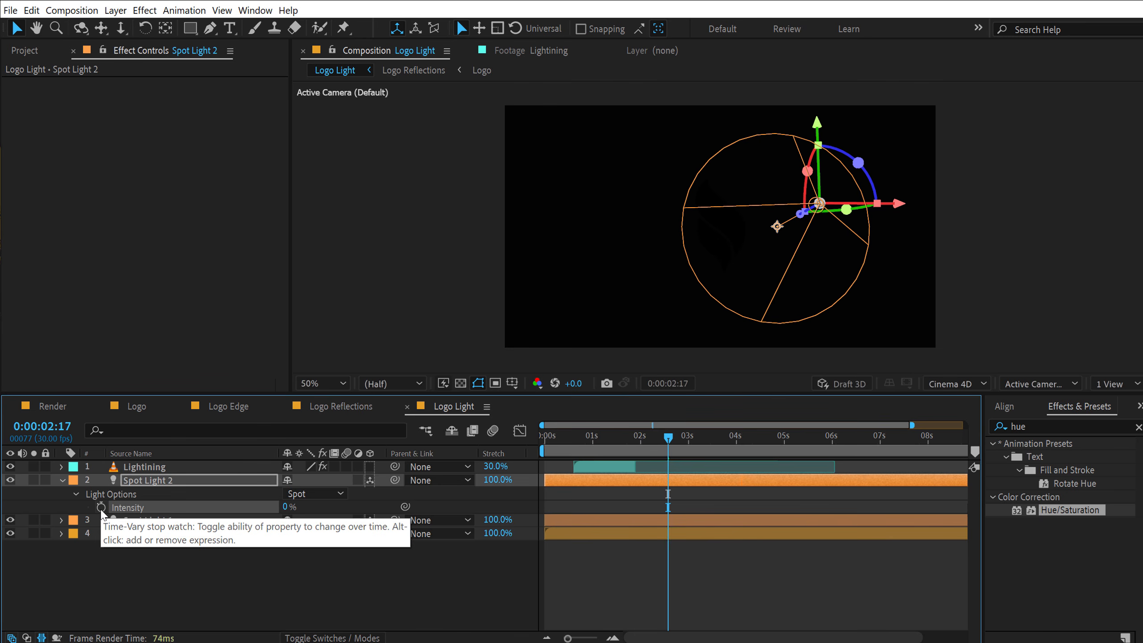
pyautogui.moveTo(282, 505); pyautogui.dragTo(537, 495)
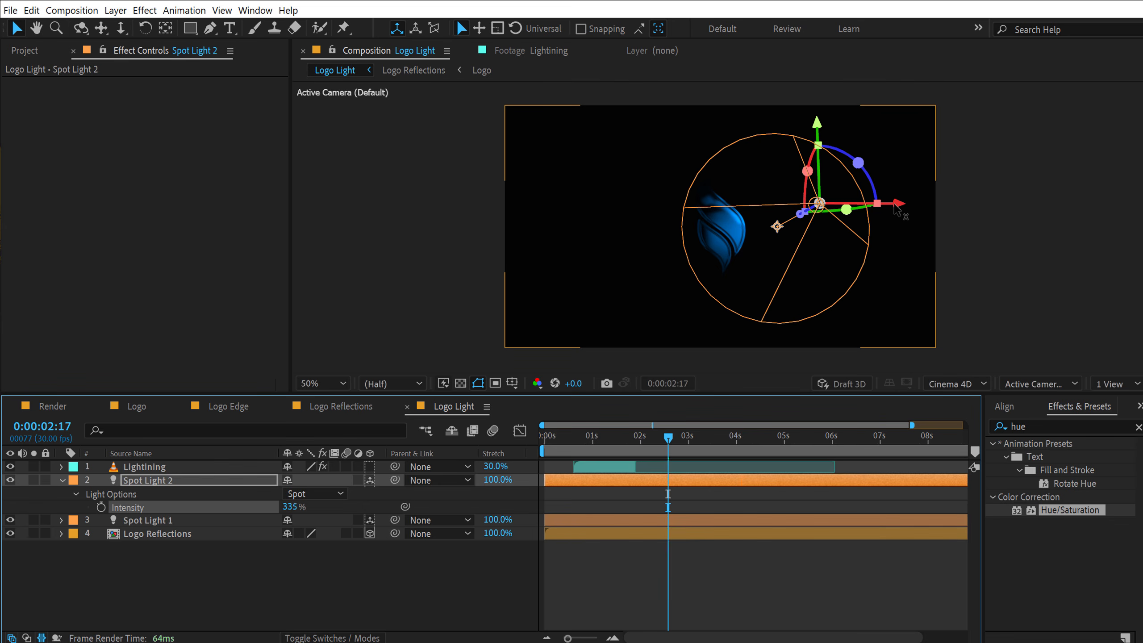
# - Move Spot Light 2 along its X axis to the logo's left side and change its light color to red
pyautogui.moveTo(894, 204); pyautogui.dragTo(740, 211)
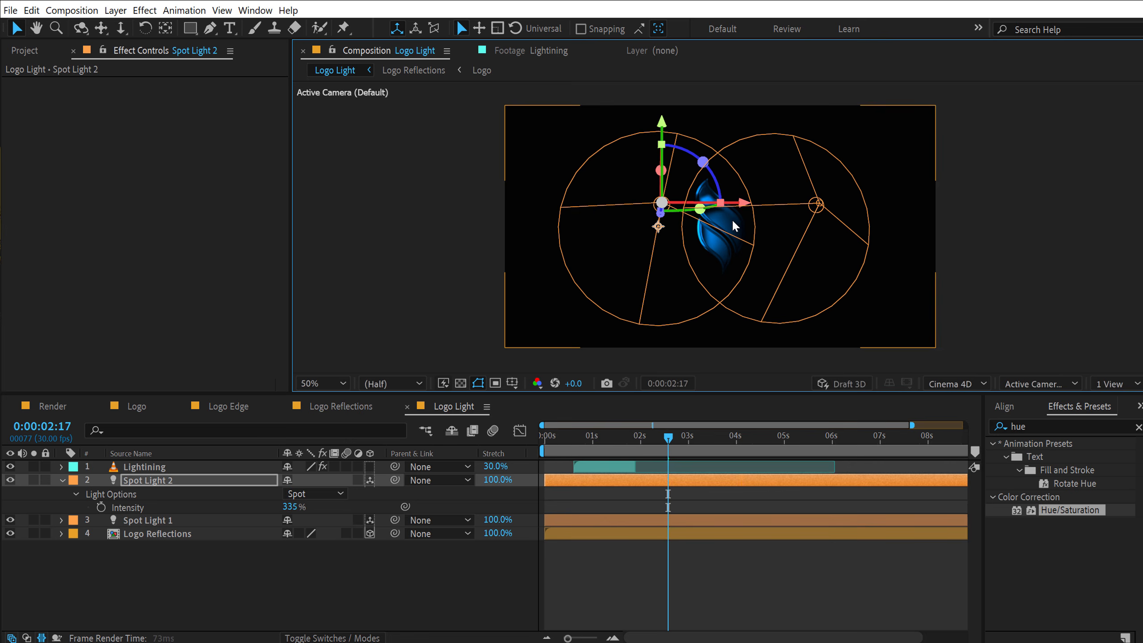
pyautogui.click(62, 480)
pyautogui.click(62, 480)
pyautogui.click(298, 520)
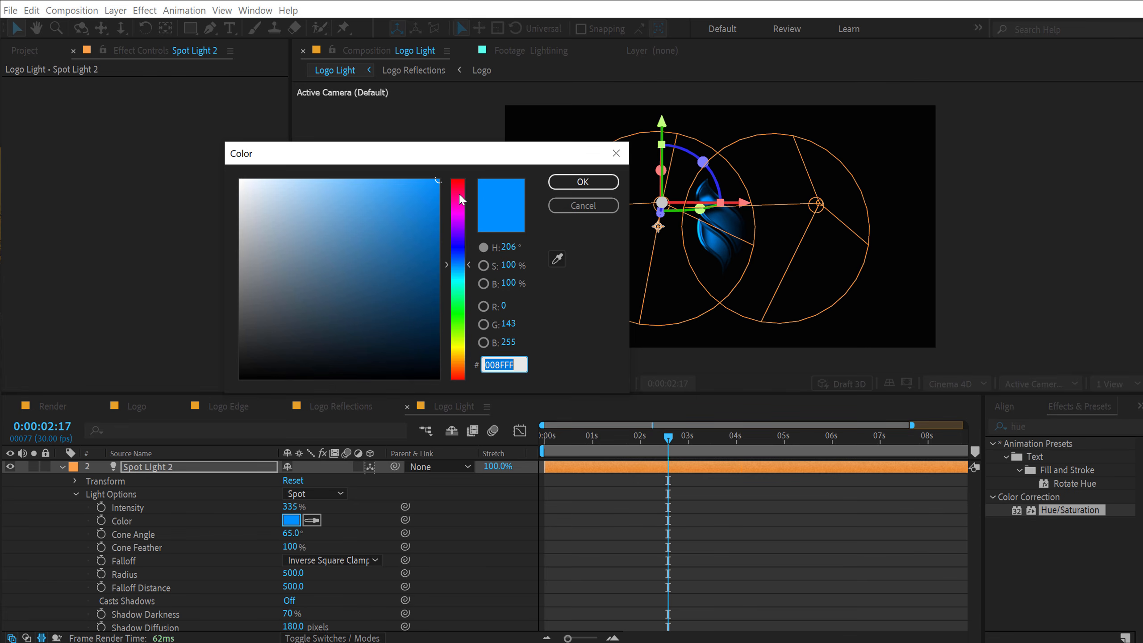
pyautogui.moveTo(458, 192); pyautogui.dragTo(461, 185)
pyautogui.press('Return')
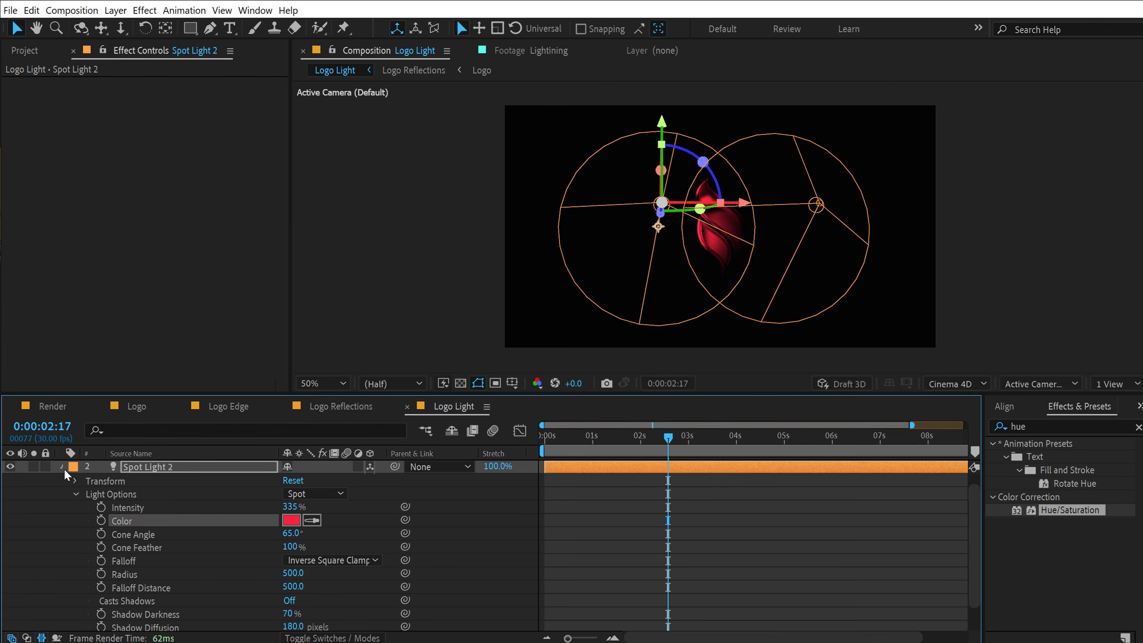
pyautogui.click(62, 467)
# - Duplicate the Lightining layer and shift the copy to start at about 0:00:01:25, just before the first bolt ends
pyautogui.click(155, 468)
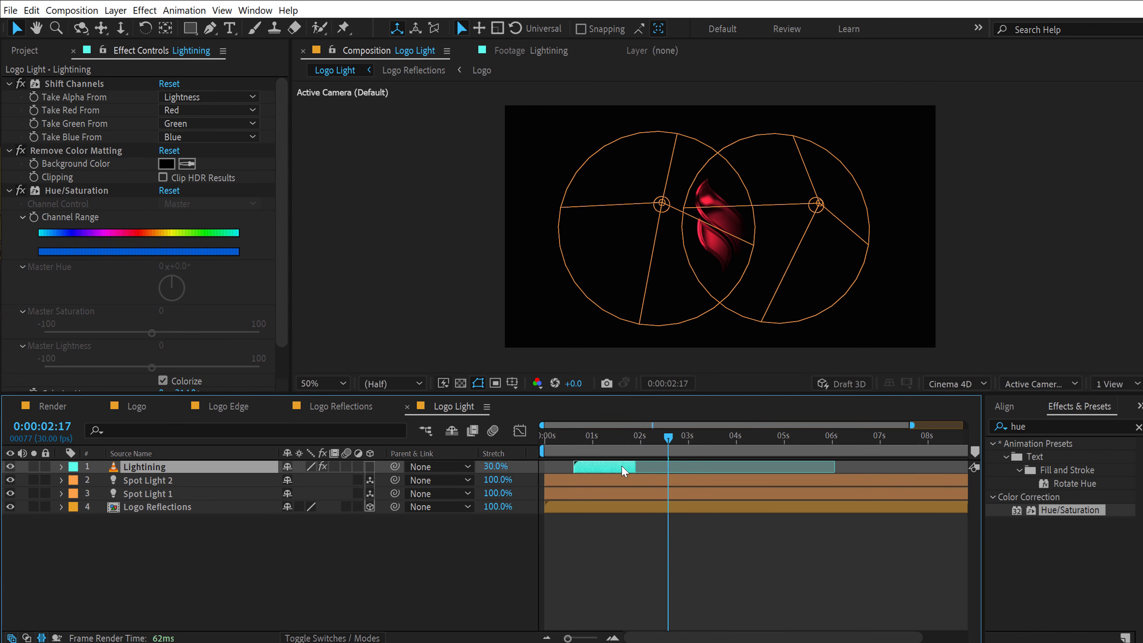
pyautogui.hotkey('ctrl', 'd')
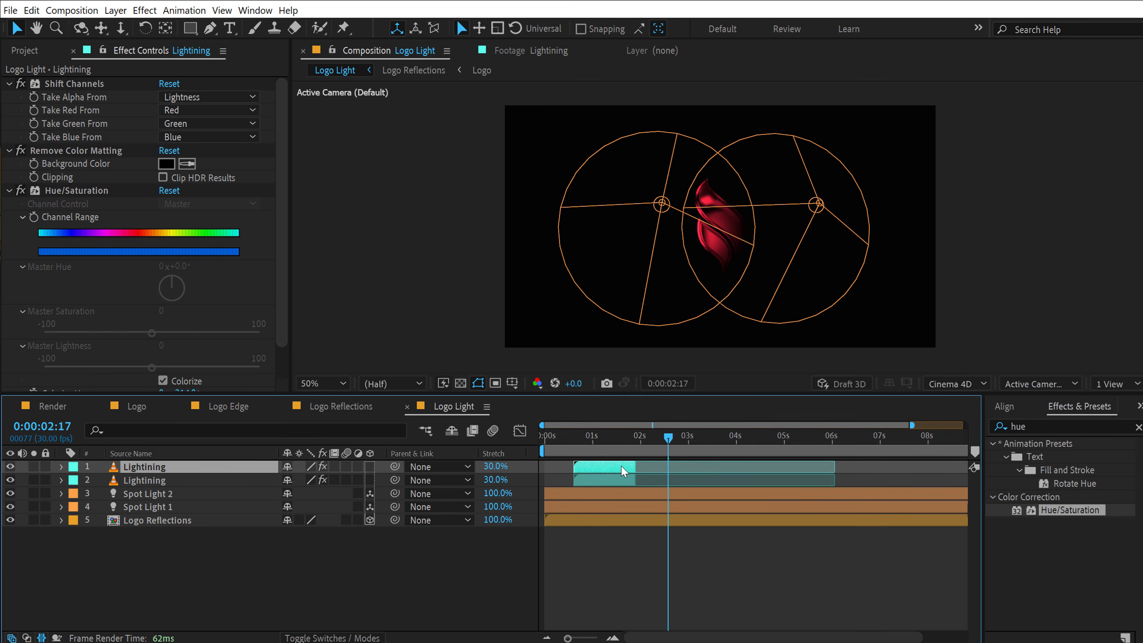
pyautogui.moveTo(622, 470); pyautogui.dragTo(709, 468)
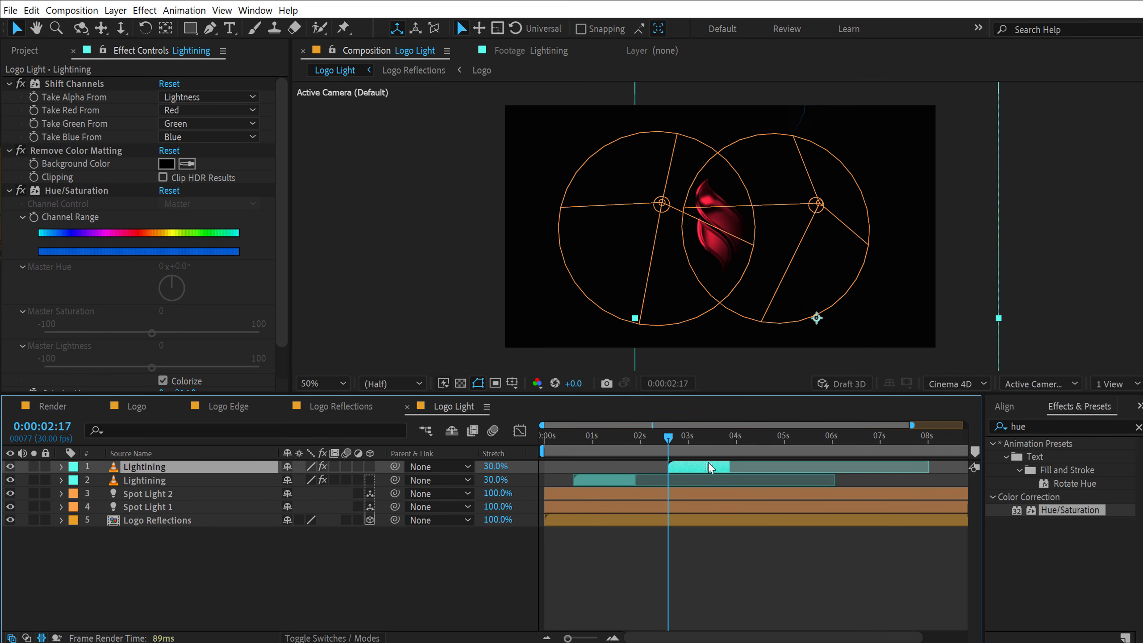
pyautogui.click(634, 437)
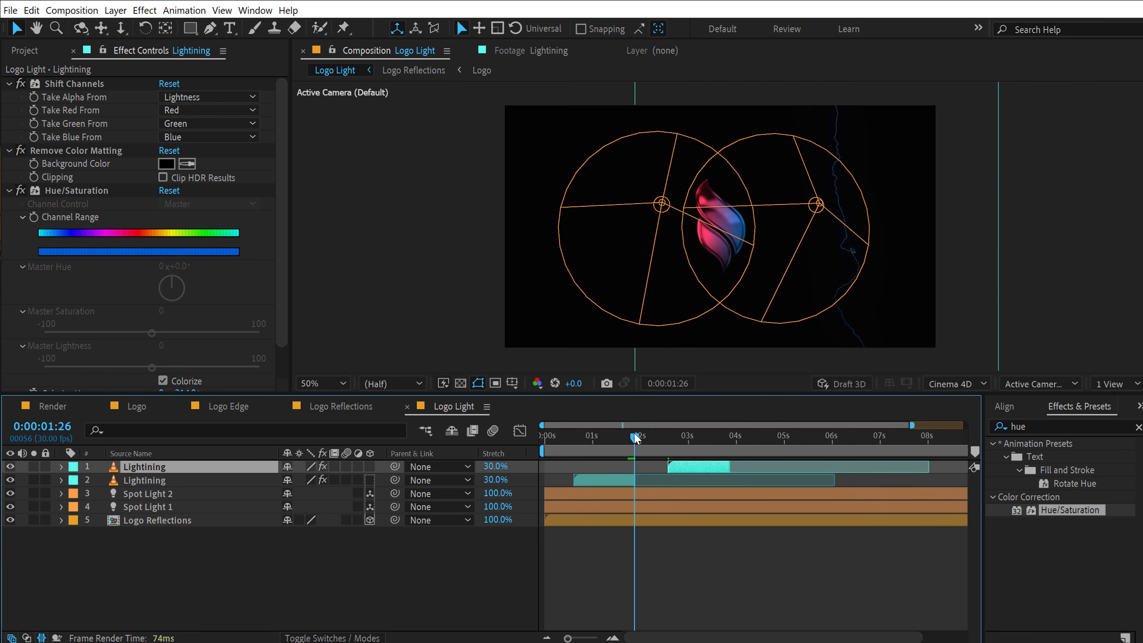
pyautogui.moveTo(686, 470); pyautogui.dragTo(650, 470)
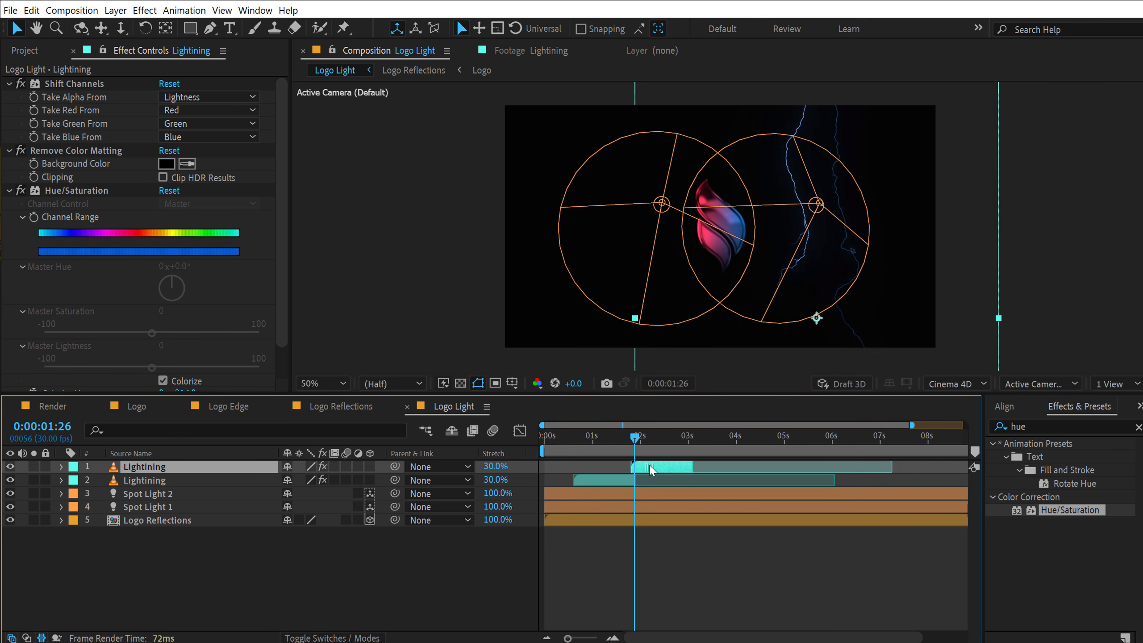
# - Set the duplicated Lightining layer's time stretch factor to 35%
pyautogui.click(494, 468)
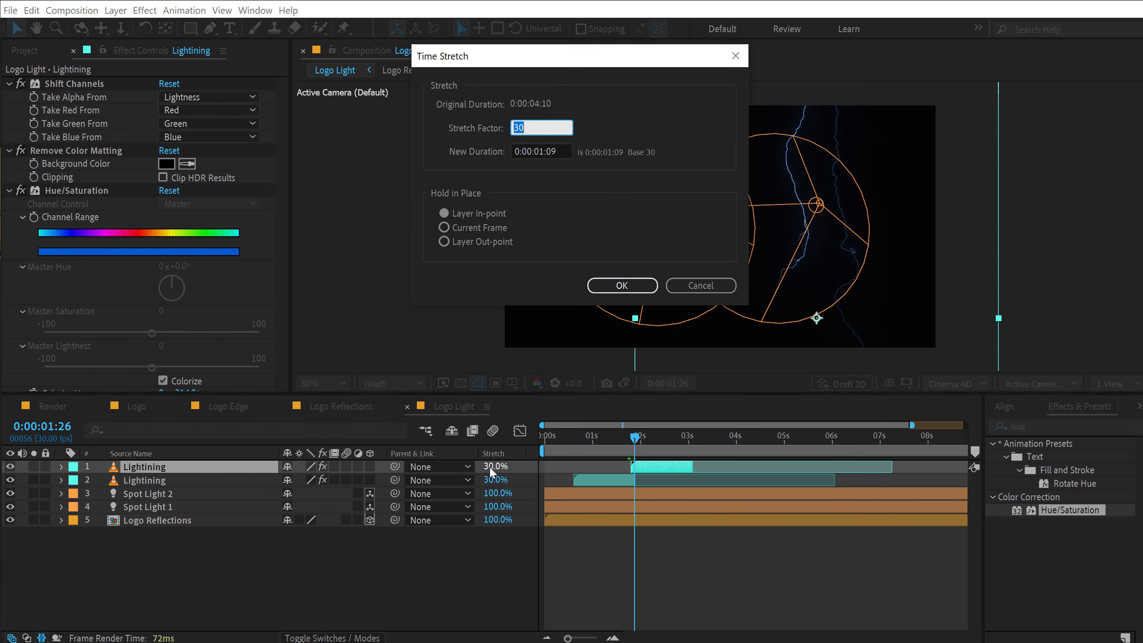
pyautogui.write('35')
pyautogui.press('Return')
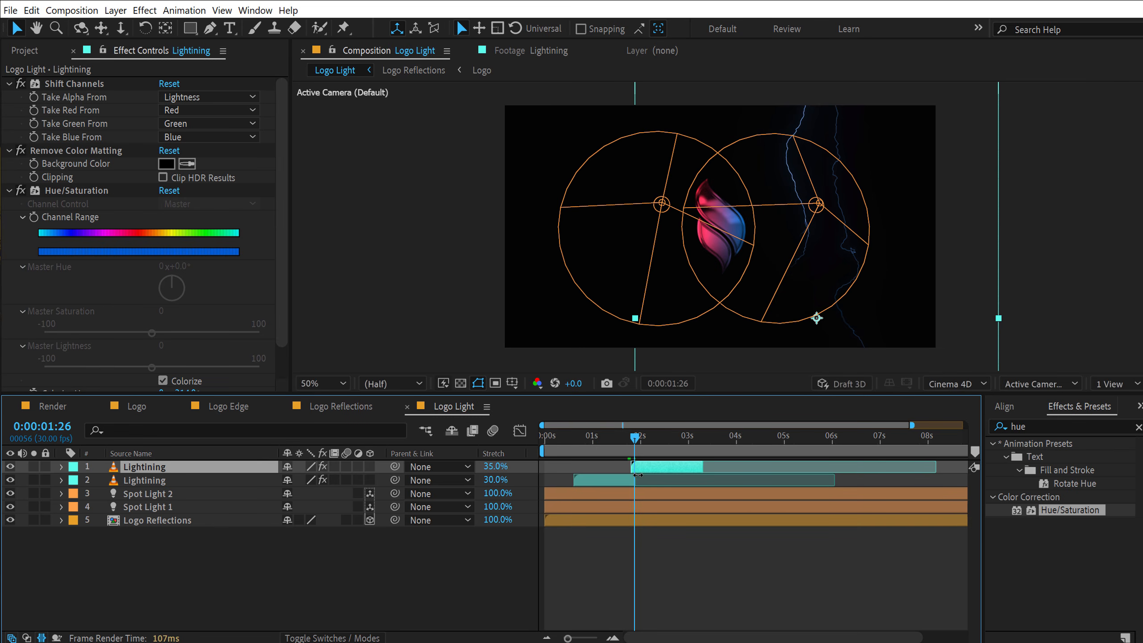
# - Move the duplicated lightning to the left of the logo and flip it vertically with a Scale of 75, -75%
pyautogui.moveTo(882, 199); pyautogui.dragTo(685, 199)
pyautogui.press('s')
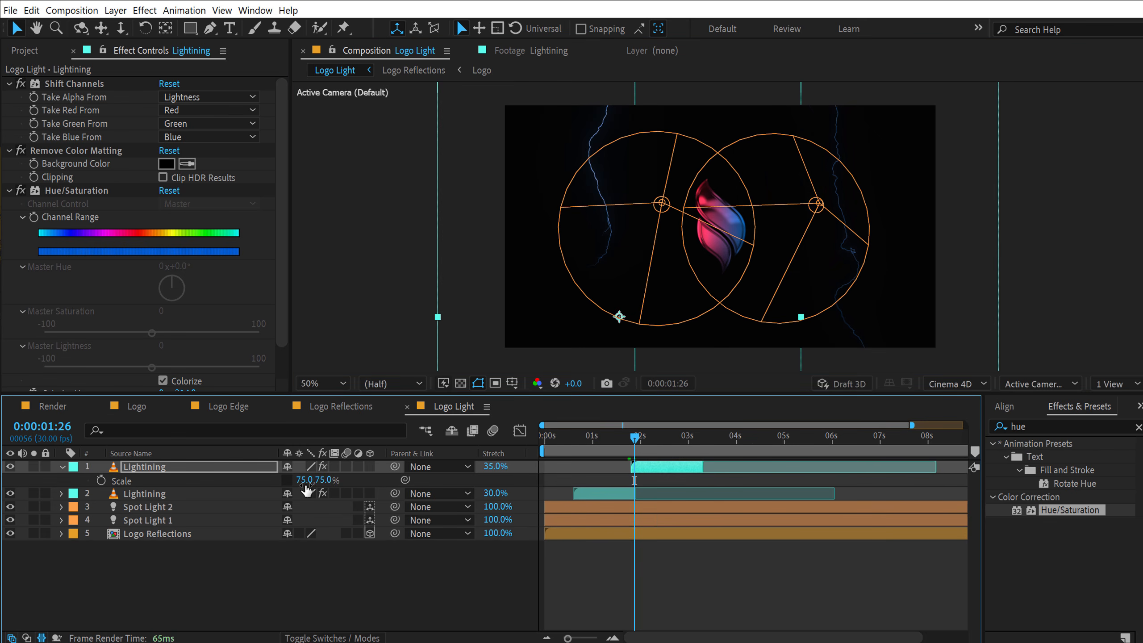
pyautogui.click(320, 480)
pyautogui.write('-75')
pyautogui.click(332, 574)
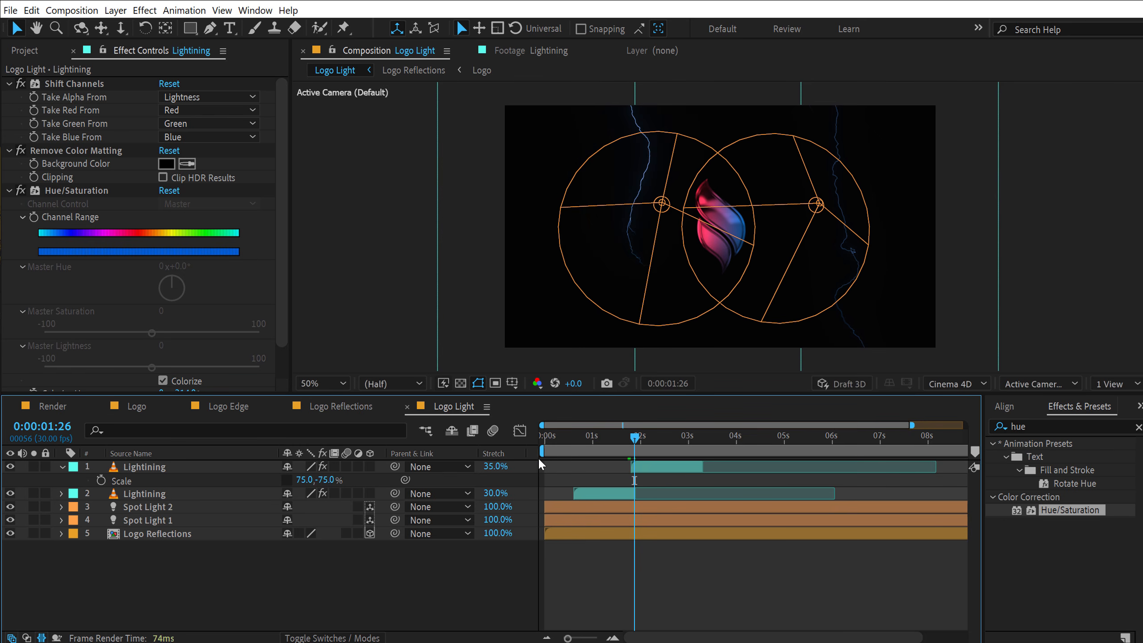
# - Recolor the duplicated lightning red by setting its Colorize Hue to -6°
pyautogui.moveTo(633, 442)
pyautogui.mouseDown()
pyautogui.moveTo(666, 442)
pyautogui.moveTo(636, 444)
pyautogui.mouseUp()
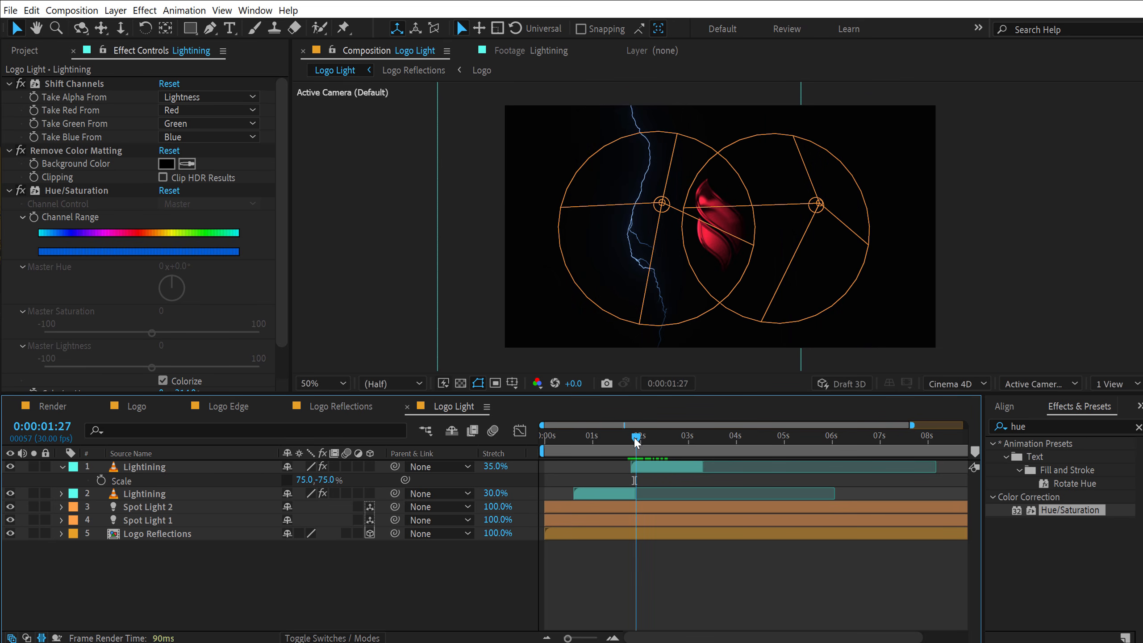
pyautogui.scroll(3, 643, 469)
pyautogui.click(643, 469)
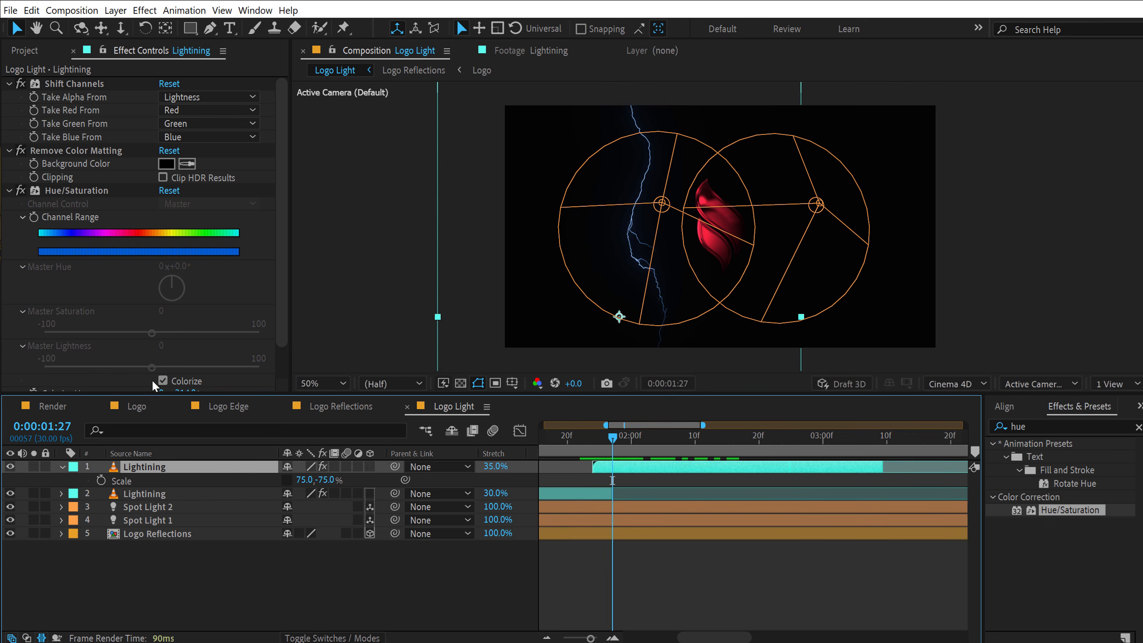
pyautogui.scroll(-2, 270, 262)
pyautogui.moveTo(186, 358); pyautogui.dragTo(36, 377)
# - Keyframe Spot Light 2's Intensity at 335% on 0:00:01:26 and 0% on 0:00:01:25, and trim the layer's start to the earlier keyframe
pyautogui.moveTo(584, 439); pyautogui.dragTo(603, 439)
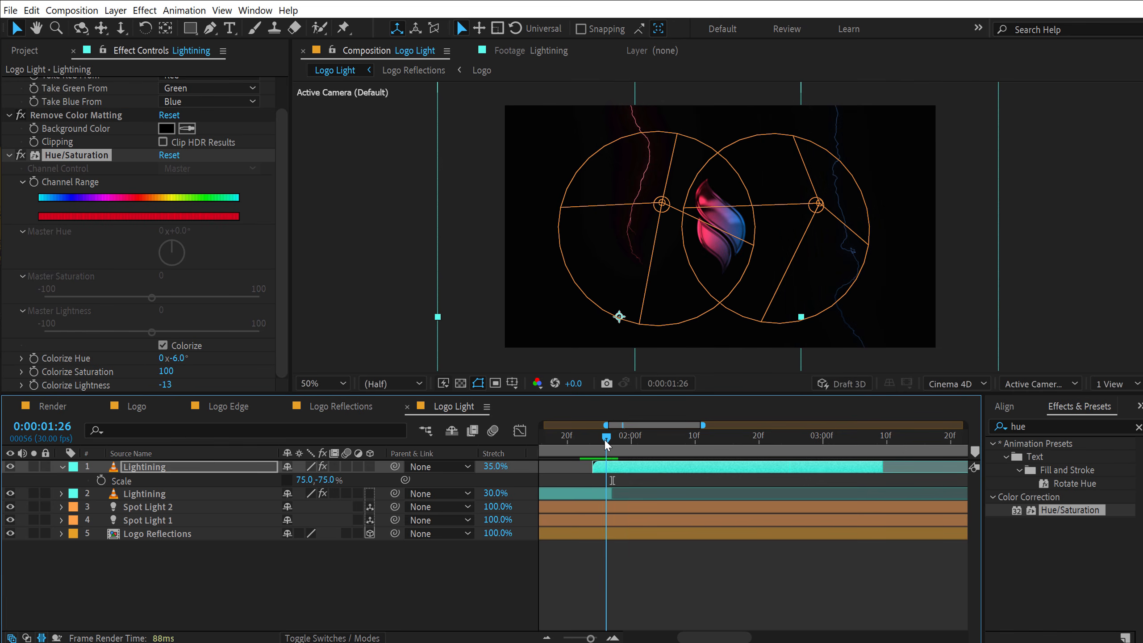
pyautogui.click(168, 507)
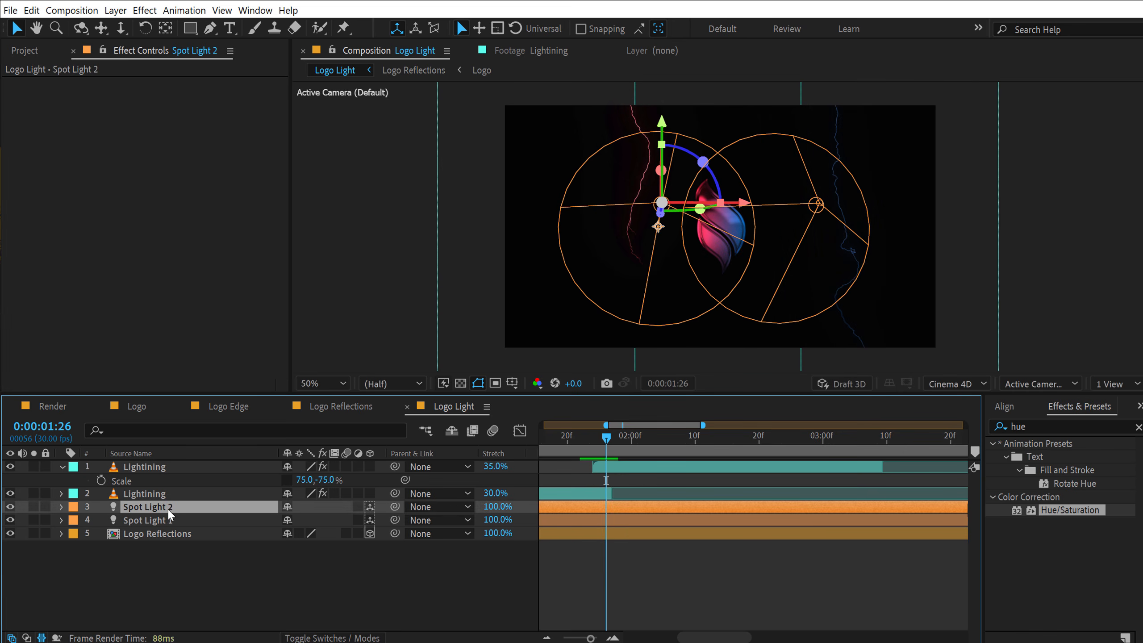
pyautogui.click(62, 507)
pyautogui.click(75, 535)
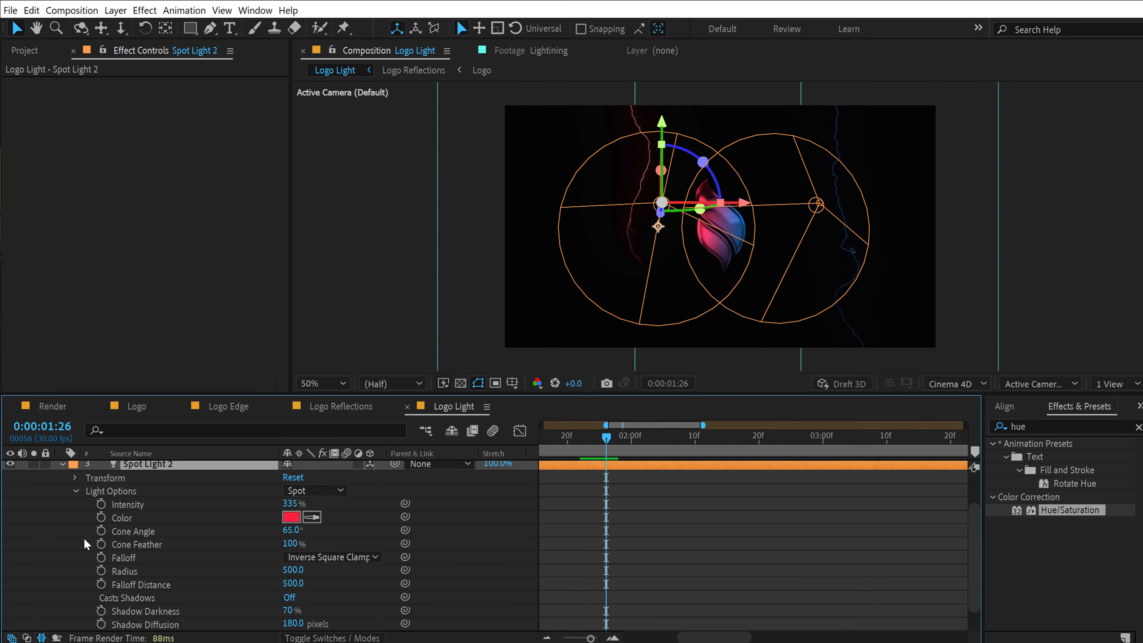
pyautogui.click(101, 504)
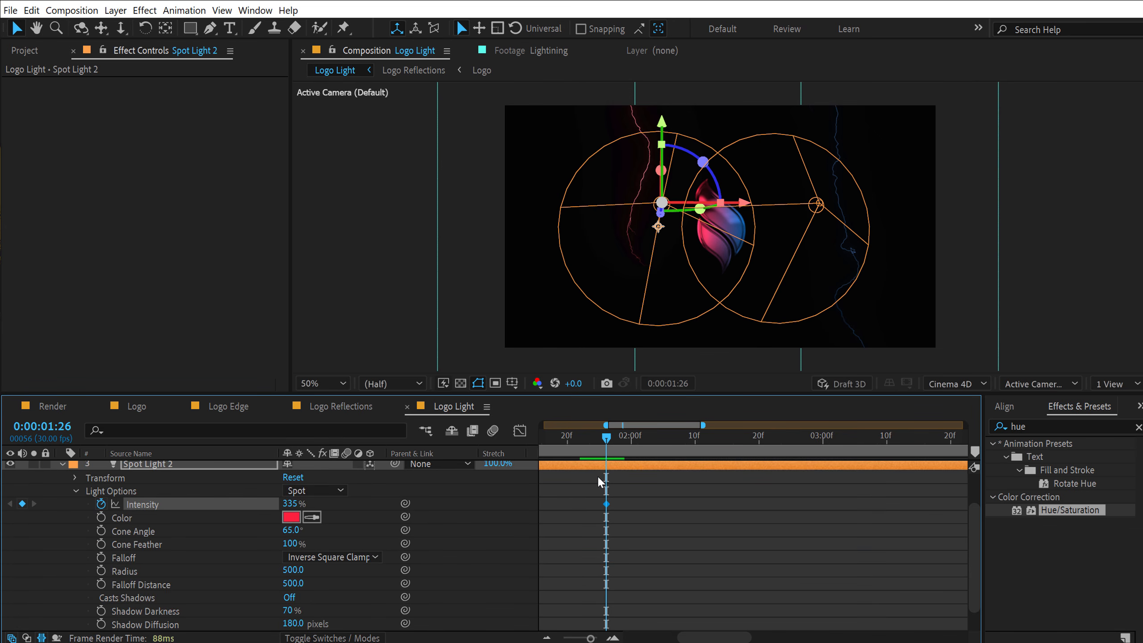
pyautogui.press('u')
pyautogui.scroll(1, 607, 489)
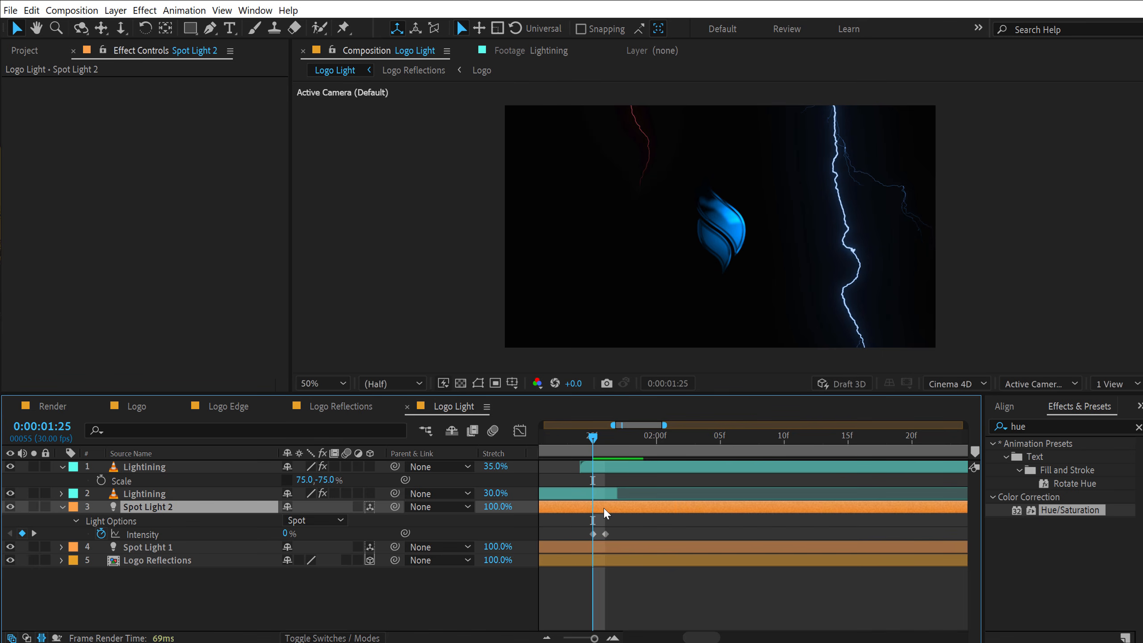
pyautogui.hotkey('alt', '[')
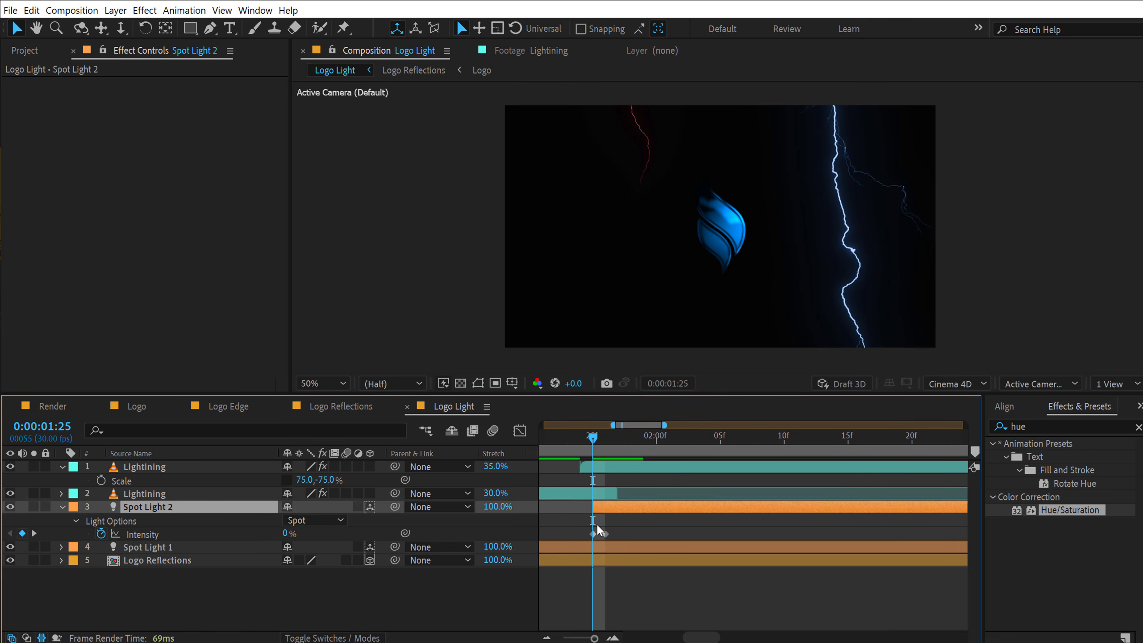
# - Keyframe Spot Light 2's Intensity at varying levels on 0:00:01:28, 0:00:02:01 and 0:00:02:04, and at 325% on 0:00:02:08
pyautogui.moveTo(594, 436); pyautogui.dragTo(632, 436)
pyautogui.moveTo(288, 534); pyautogui.dragTo(311, 534)
pyautogui.moveTo(632, 437); pyautogui.dragTo(670, 437)
pyautogui.moveTo(288, 534); pyautogui.dragTo(310, 533)
pyautogui.moveTo(670, 437); pyautogui.dragTo(708, 437)
pyautogui.moveTo(288, 535); pyautogui.dragTo(310, 535)
pyautogui.press('-')
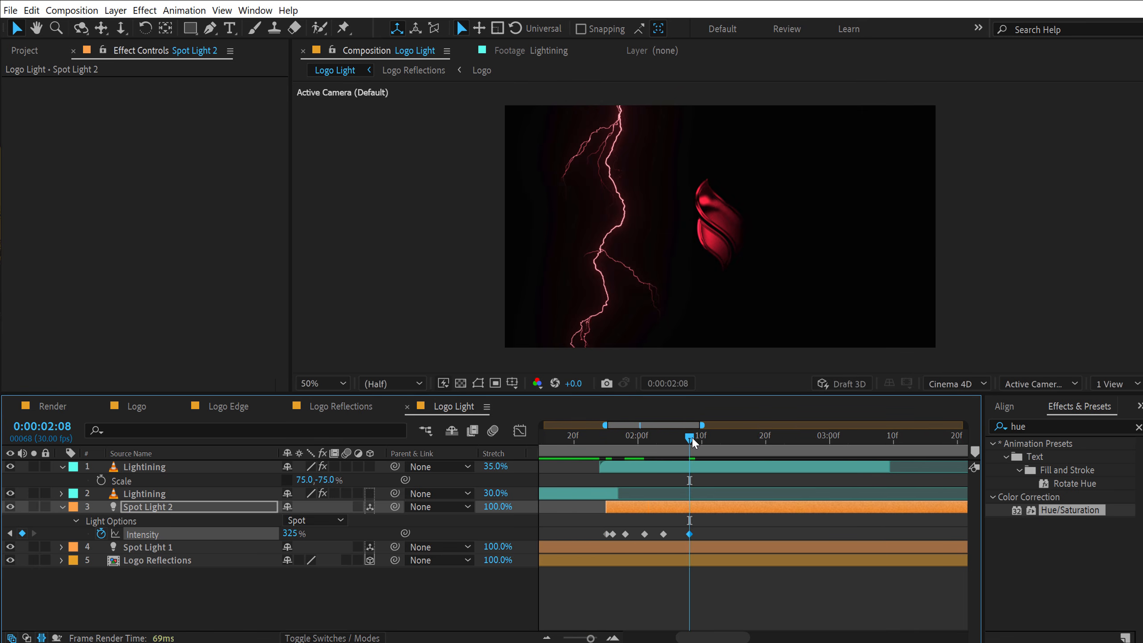
# - Continue the flicker by keyframing Spot Light 2's Intensity at alternating levels after 0:00:02:08, down to 31% just before the three-second mark
pyautogui.moveTo(690, 436); pyautogui.dragTo(702, 436)
pyautogui.moveTo(289, 534); pyautogui.dragTo(266, 534)
pyautogui.moveTo(708, 436); pyautogui.dragTo(734, 437)
pyautogui.moveTo(734, 436); pyautogui.dragTo(786, 436)
pyautogui.moveTo(290, 533); pyautogui.dragTo(311, 533)
pyautogui.moveTo(785, 436); pyautogui.dragTo(810, 437)
pyautogui.moveTo(810, 436); pyautogui.dragTo(843, 438)
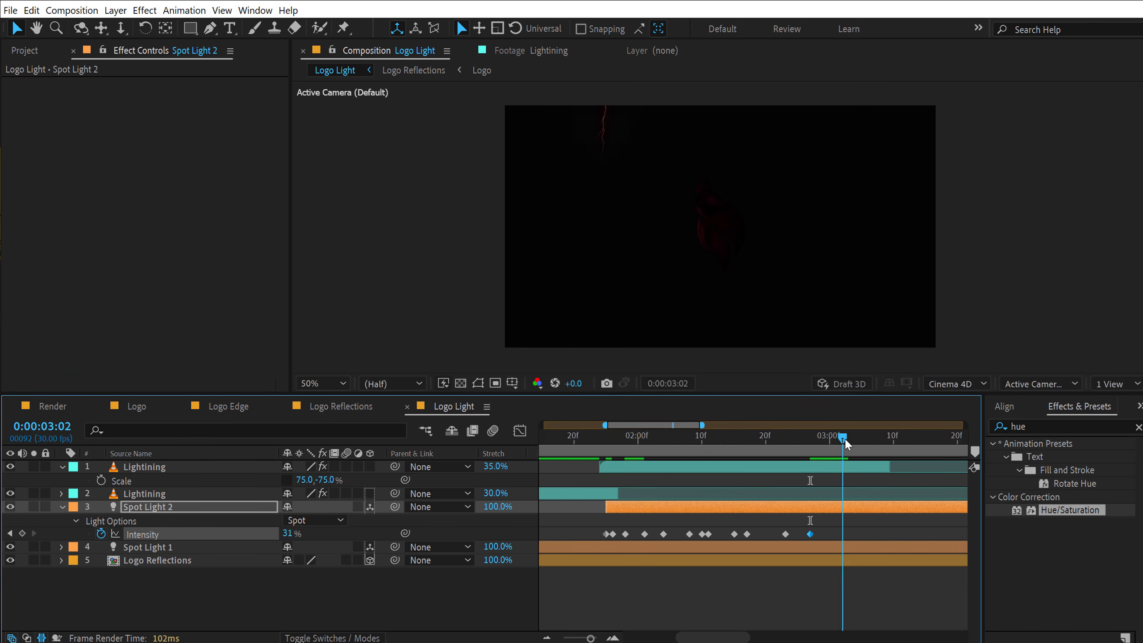
# - Add closing Intensity keyframes to Spot Light 2 from 0:00:03:02 onward, with 0% on 0:00:03:09
pyautogui.moveTo(288, 533); pyautogui.dragTo(274, 533)
pyautogui.moveTo(842, 437); pyautogui.dragTo(867, 437)
pyautogui.moveTo(287, 533); pyautogui.dragTo(346, 533)
pyautogui.moveTo(868, 438); pyautogui.dragTo(887, 438)
pyautogui.click(286, 533)
pyautogui.write('0')
pyautogui.press('Return')
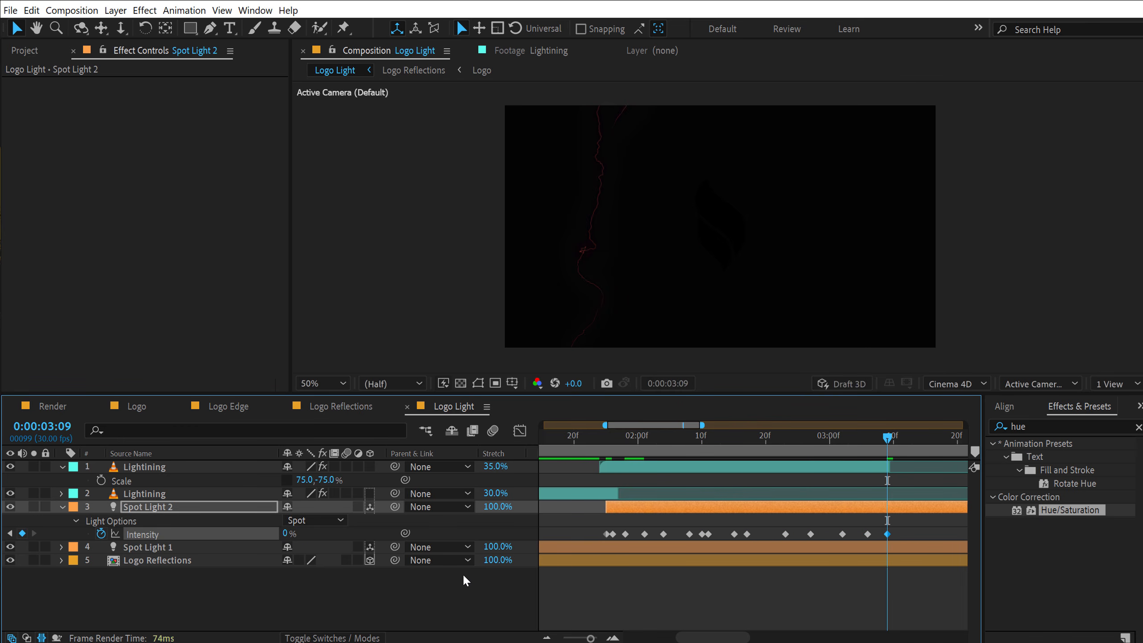
# - Collapse the open layer properties and preview the blue and red lightning animation from the start
pyautogui.click(632, 581)
pyautogui.press('-')
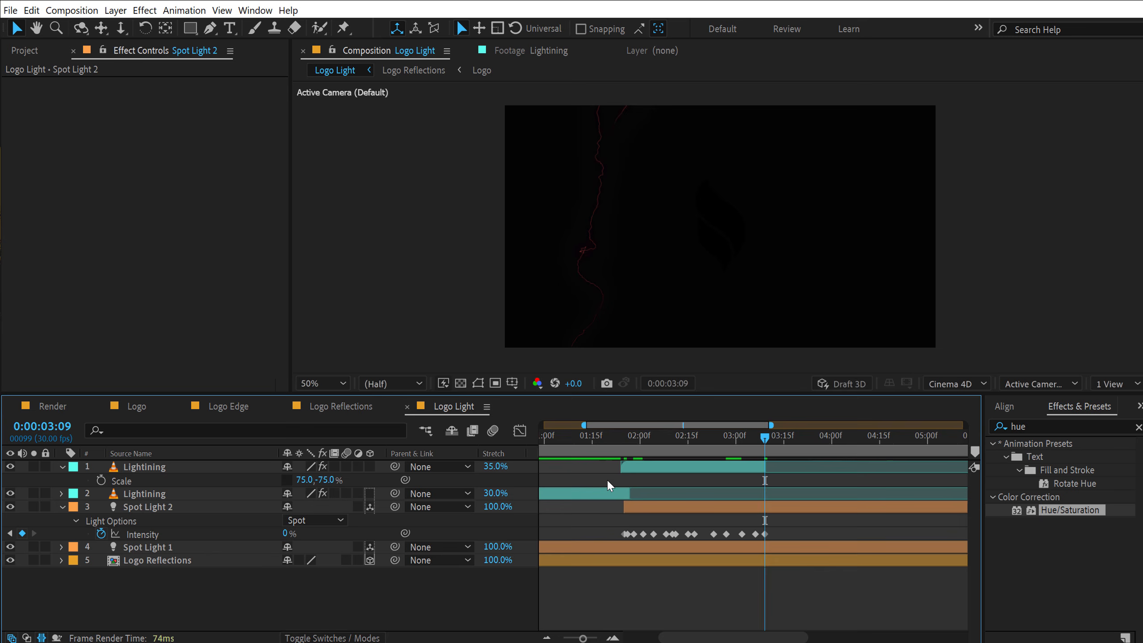
pyautogui.click(62, 507)
pyautogui.click(63, 468)
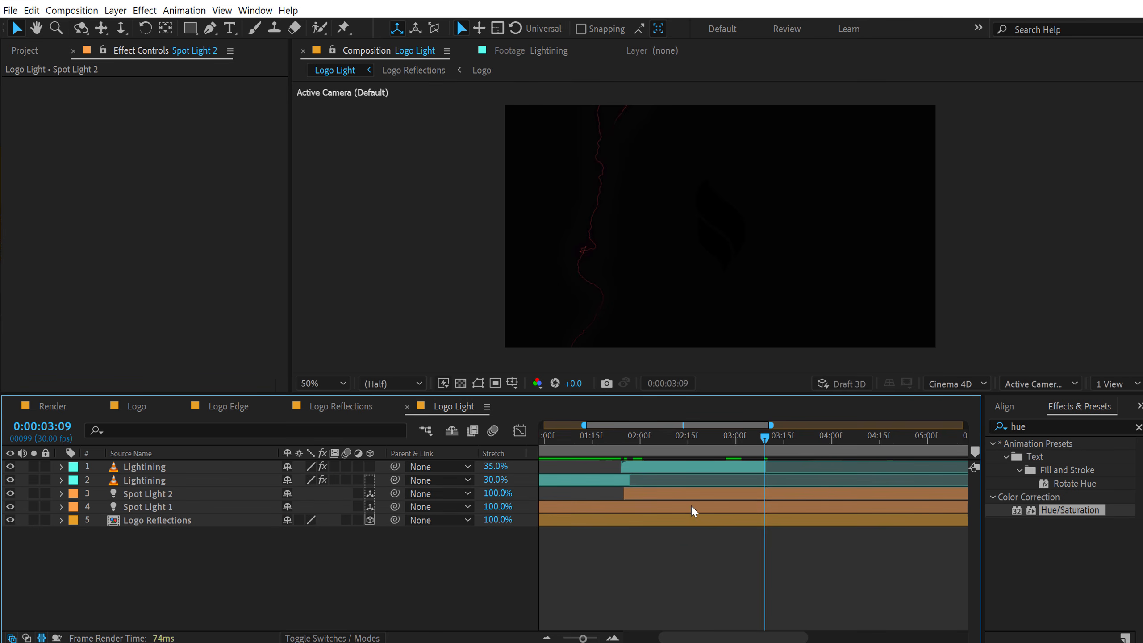
pyautogui.press('-')
pyautogui.press('Home')
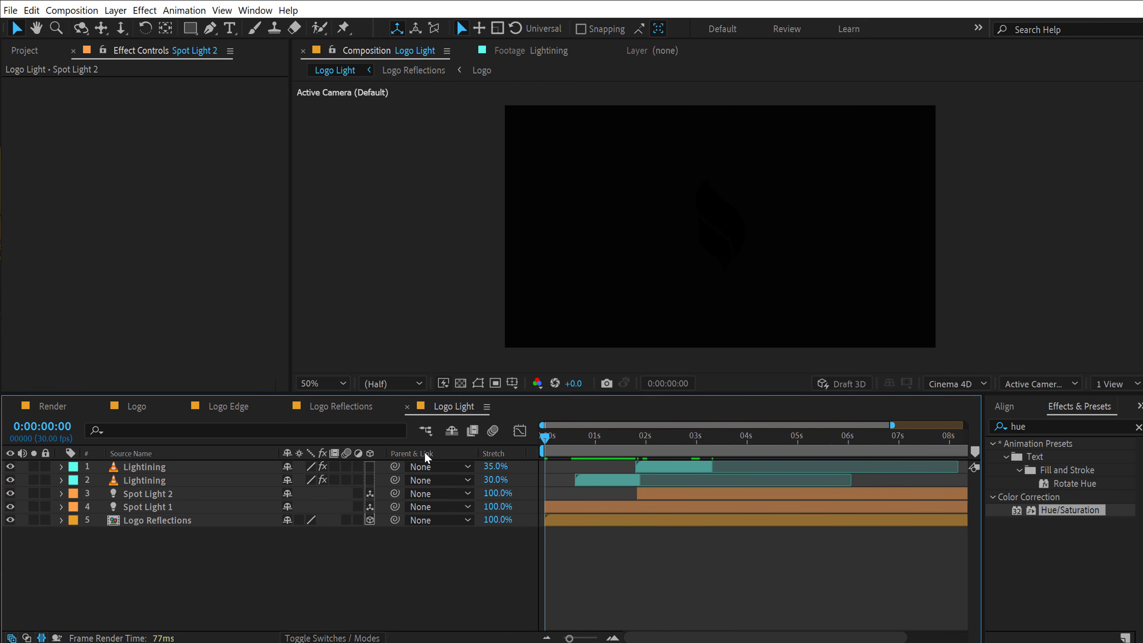
pyautogui.press('space')
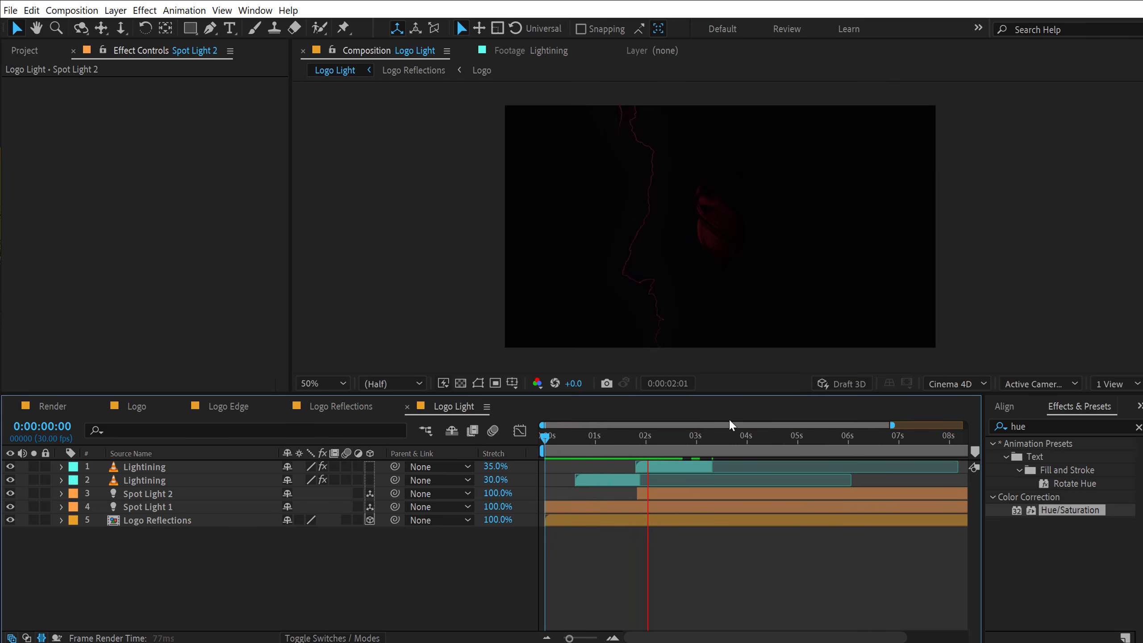
# - Add the Logo Reflections composition and the Electric Cam footage at 0:00:03:10 above all other layers, with Electric Cam on top
pyautogui.moveTo(733, 437)
pyautogui.mouseDown()
pyautogui.moveTo(610, 448)
pyautogui.moveTo(724, 444)
pyautogui.moveTo(661, 451)
pyautogui.moveTo(699, 445)
pyautogui.moveTo(666, 441)
pyautogui.moveTo(713, 441)
pyautogui.mouseUp()
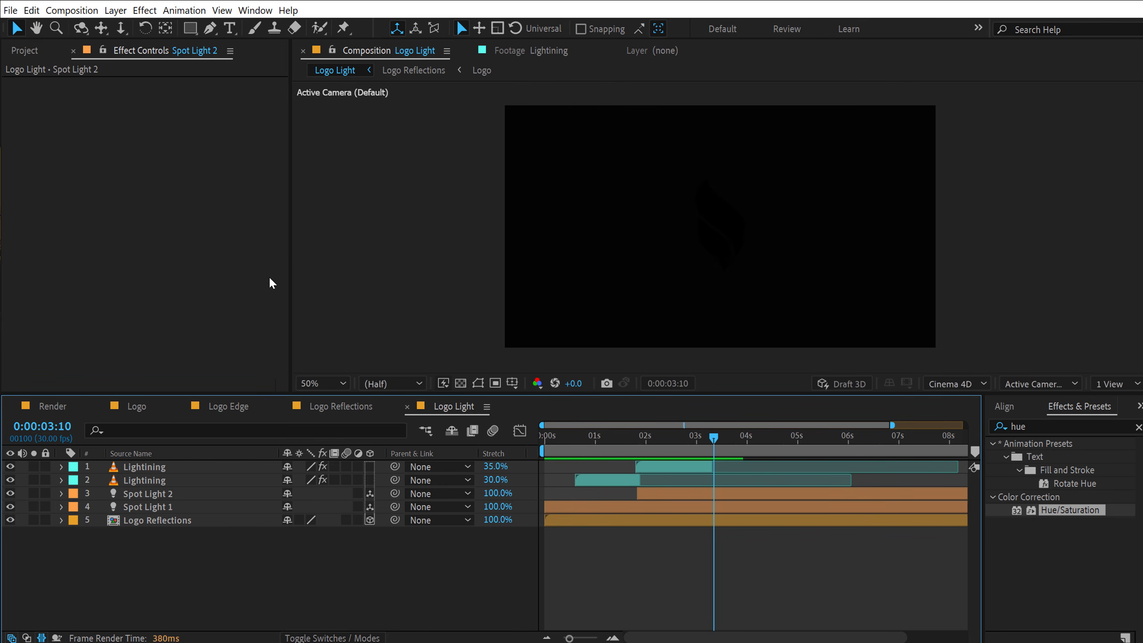
pyautogui.click(30, 51)
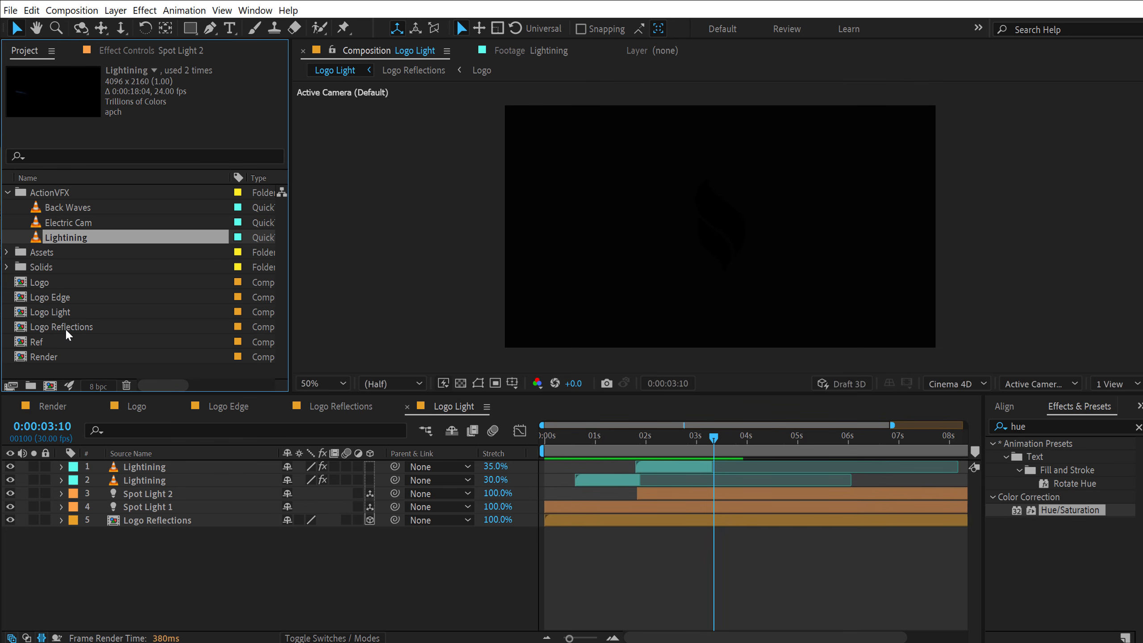
pyautogui.moveTo(65, 327); pyautogui.dragTo(716, 468)
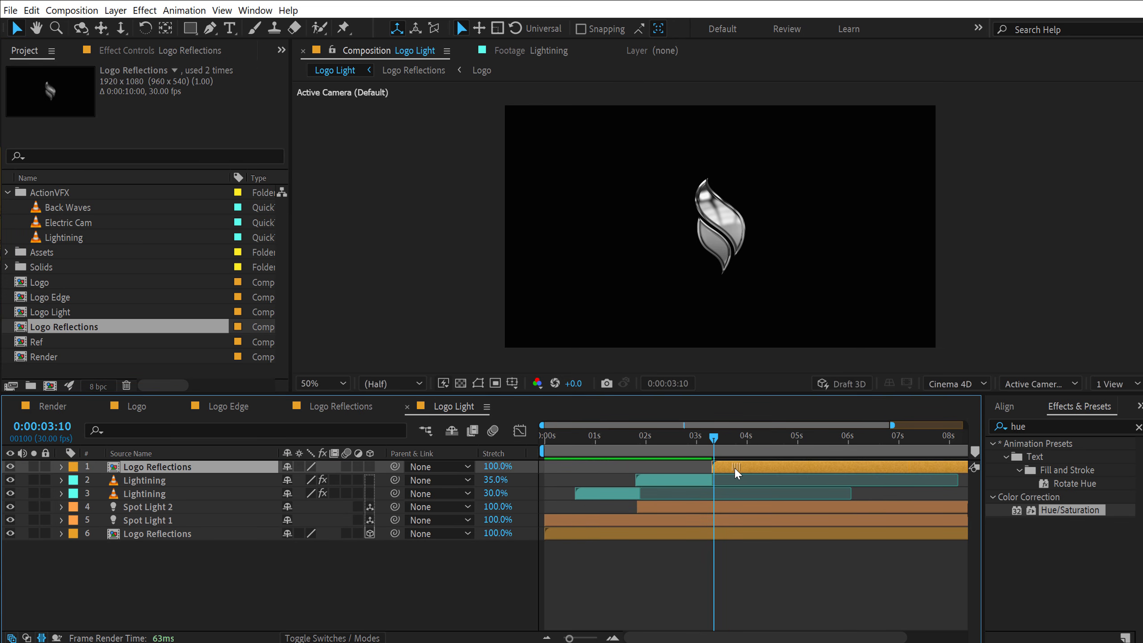
pyautogui.click(69, 225)
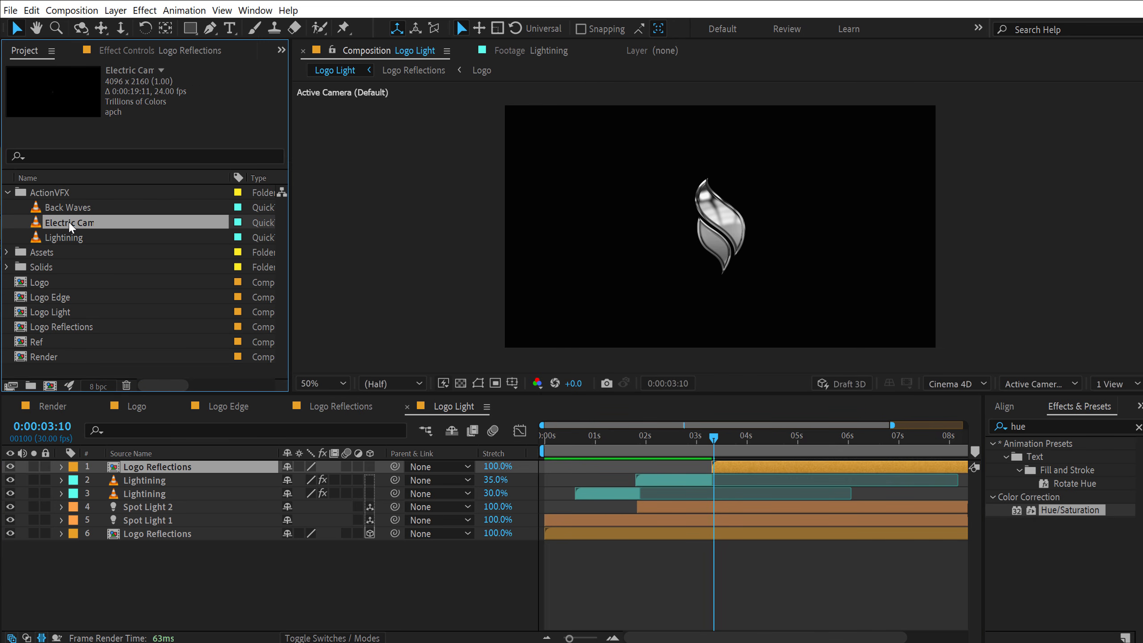
pyautogui.moveTo(55, 228); pyautogui.dragTo(717, 462)
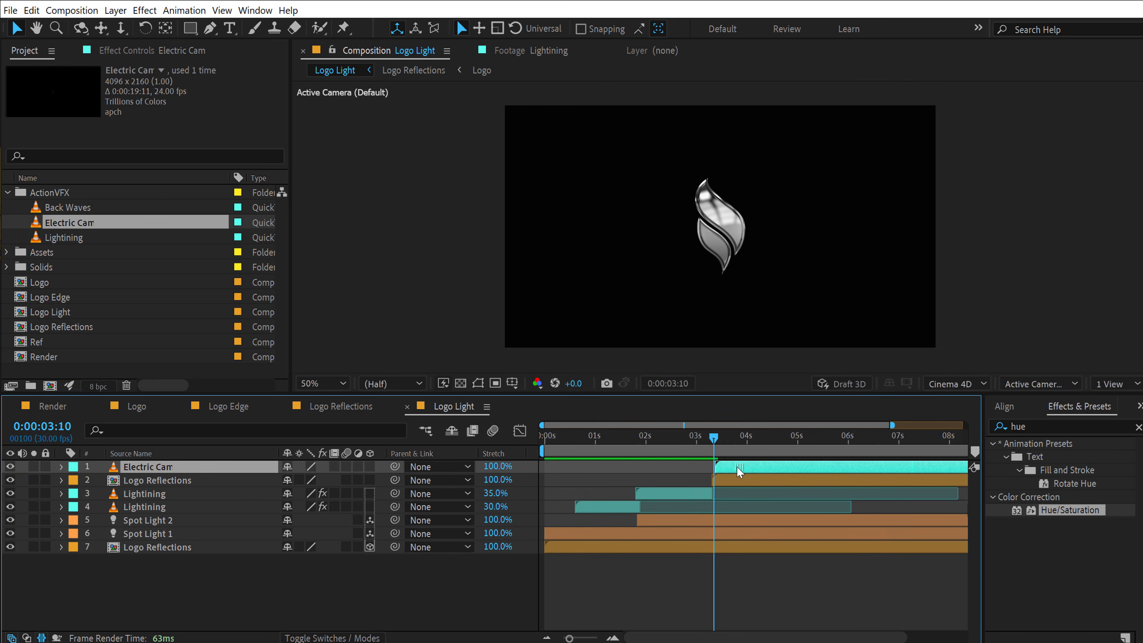
# - Copy Shift Channels, Remove Color Matting and Hue/Saturation from the red Lightning layer to Electric Cam, and set its Colorize Hue to 35°
pyautogui.click(675, 494)
pyautogui.click(8, 191)
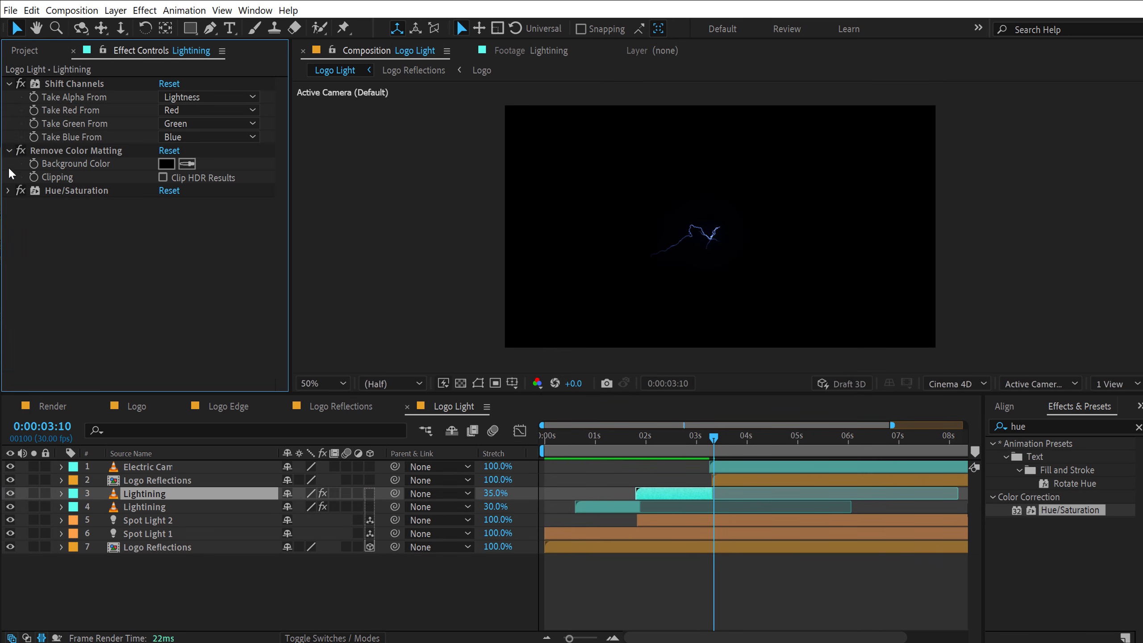
pyautogui.click(9, 152)
pyautogui.click(9, 84)
pyautogui.click(78, 84)
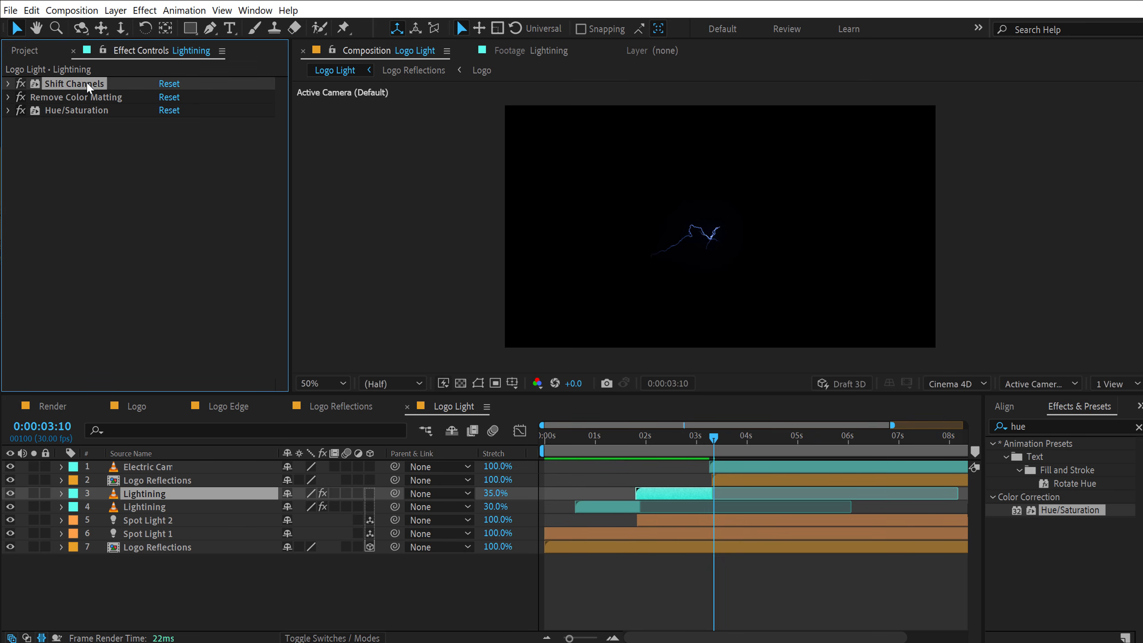
pyautogui.keyDown('shift'); pyautogui.click(76, 112); pyautogui.keyUp('shift')
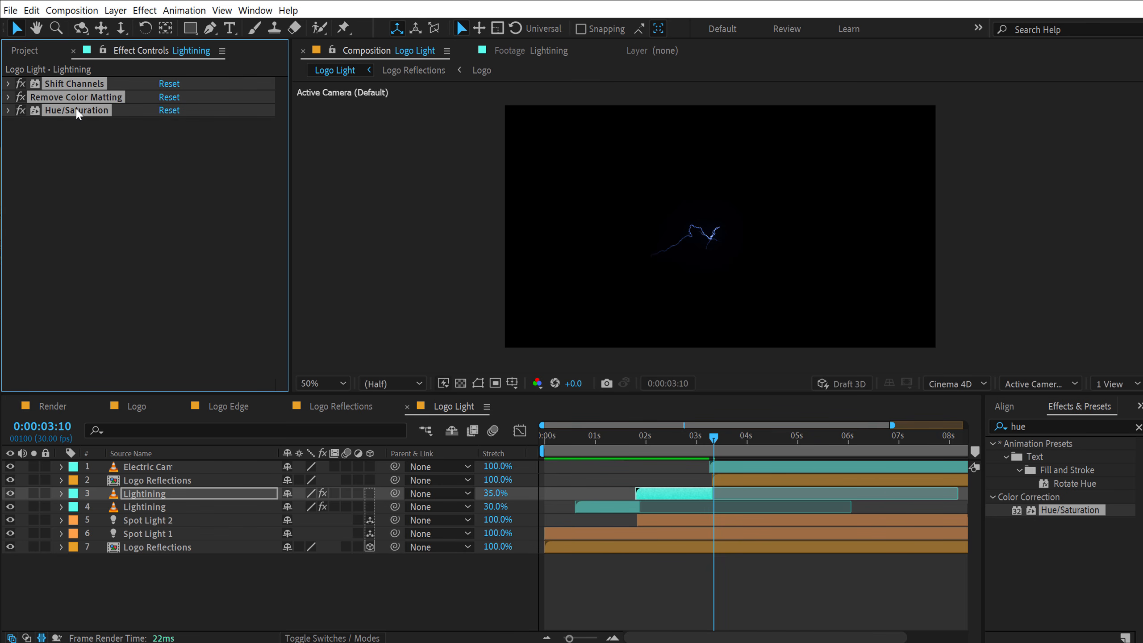
pyautogui.click(752, 467)
pyautogui.hotkey('ctrl', 'v')
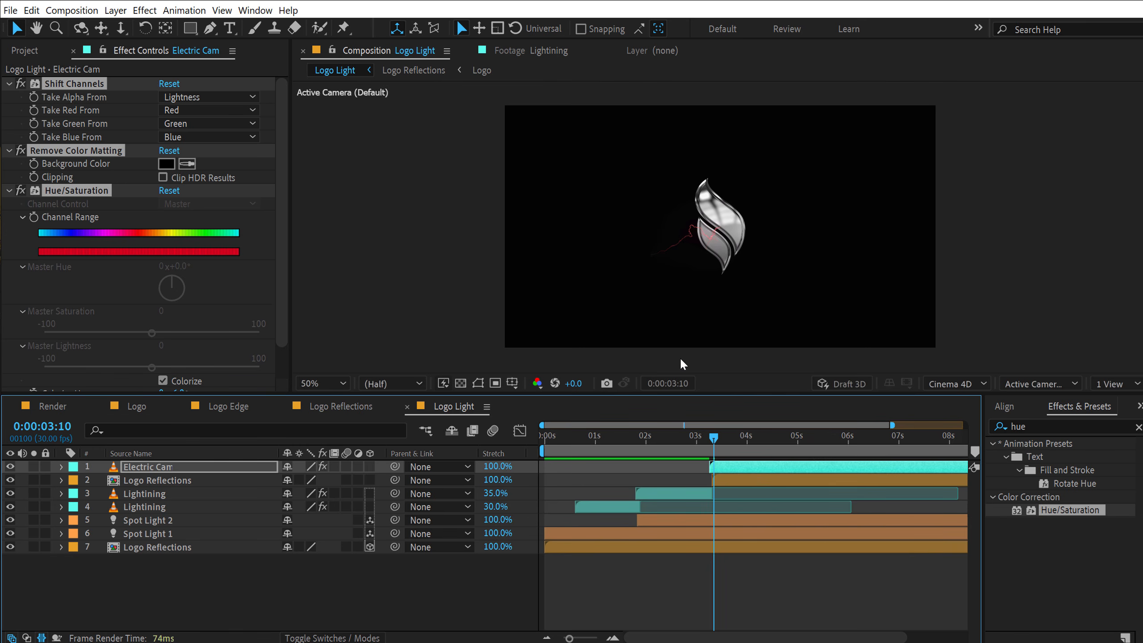
pyautogui.scroll(-2, 274, 270)
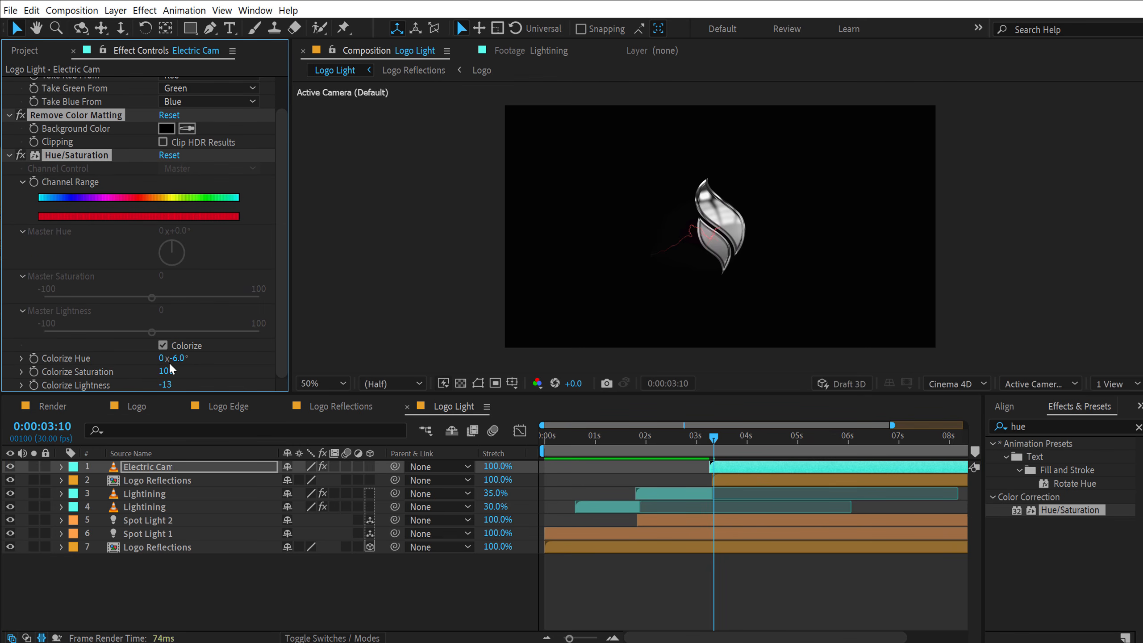
pyautogui.moveTo(173, 358); pyautogui.dragTo(206, 358)
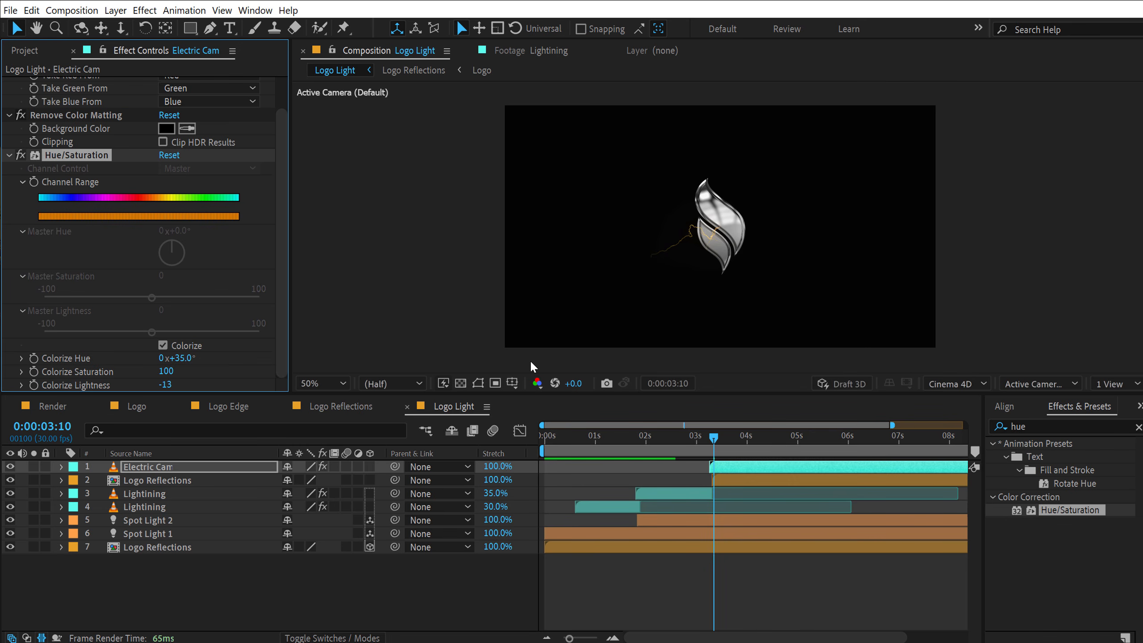
# - Duplicate Spot Light 2, remove all Intensity keyframes from the copy and set its Intensity to 207%
pyautogui.click(655, 519)
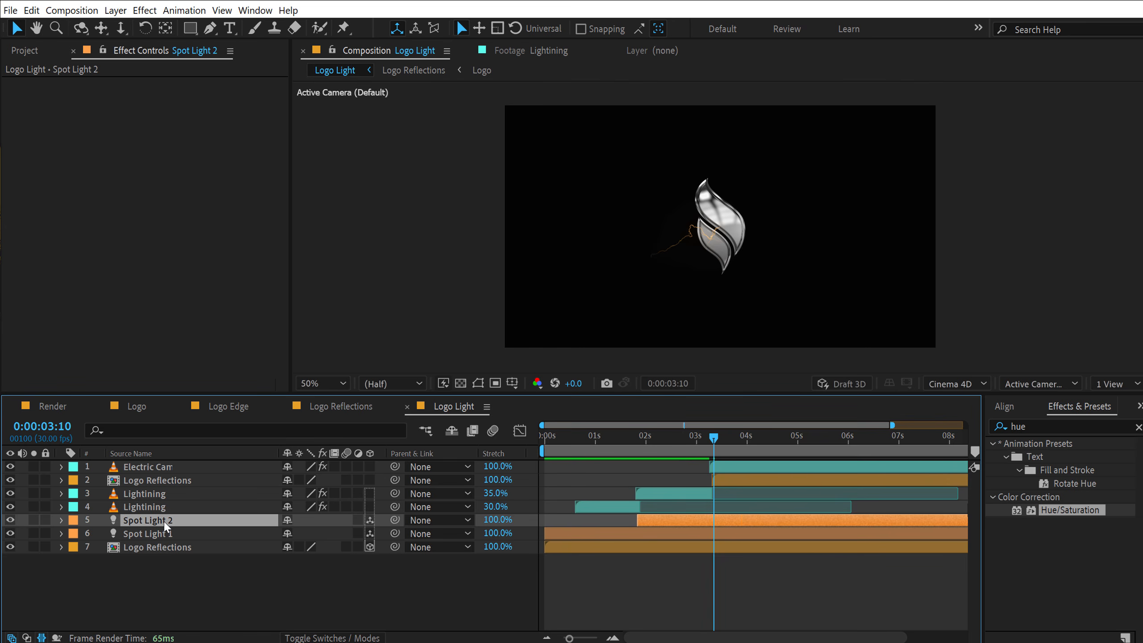
pyautogui.hotkey('ctrl', 'd')
pyautogui.press('u')
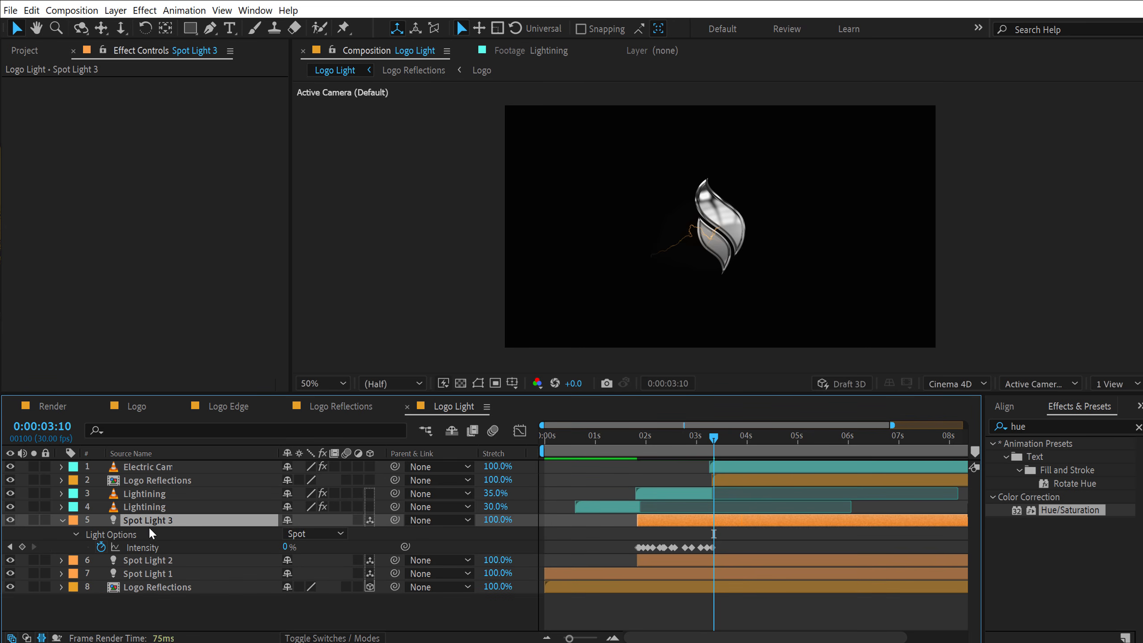
pyautogui.click(100, 547)
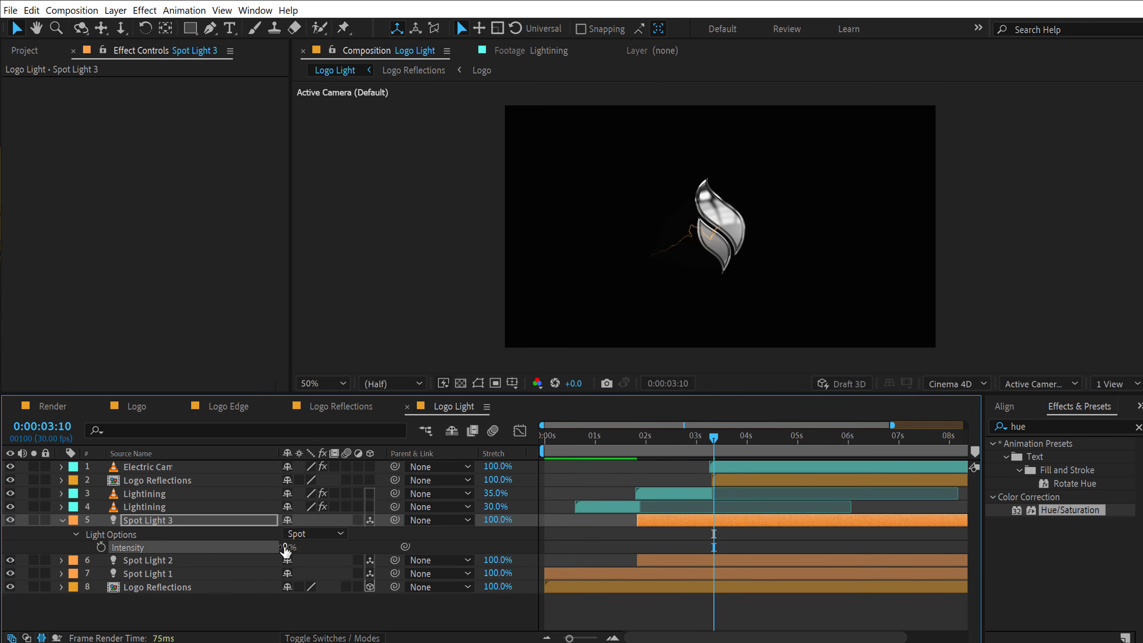
pyautogui.moveTo(285, 547); pyautogui.dragTo(448, 549)
# - Make the upper Logo Reflections layer 3D and move Spot Light 3 to the right so it lights the logo's centre
pyautogui.click(139, 479)
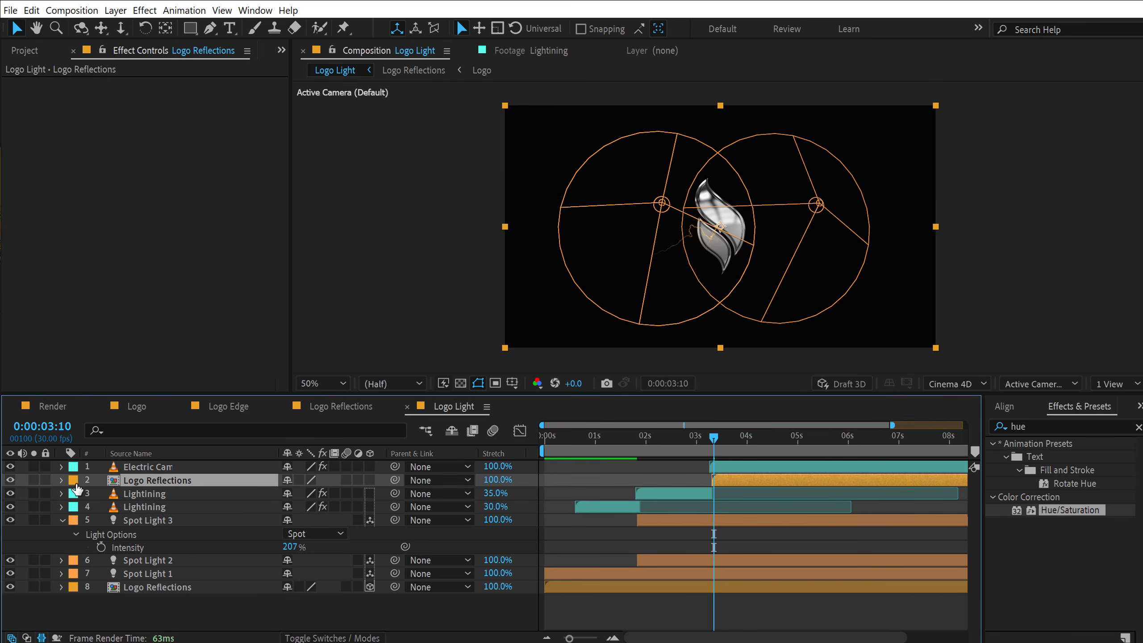
pyautogui.click(369, 480)
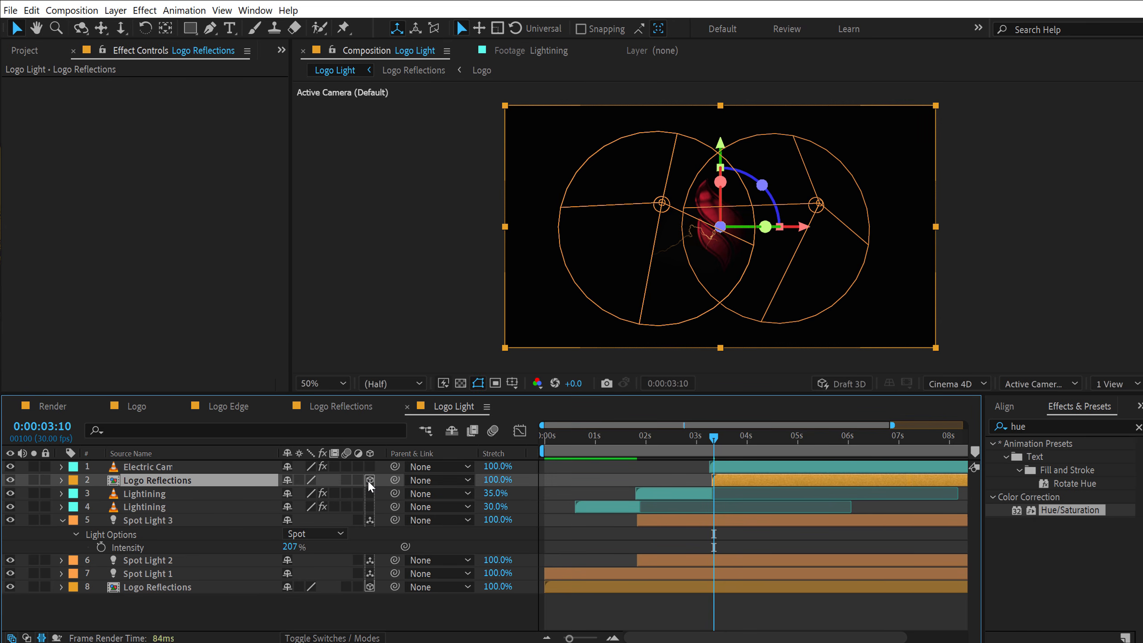
pyautogui.click(191, 522)
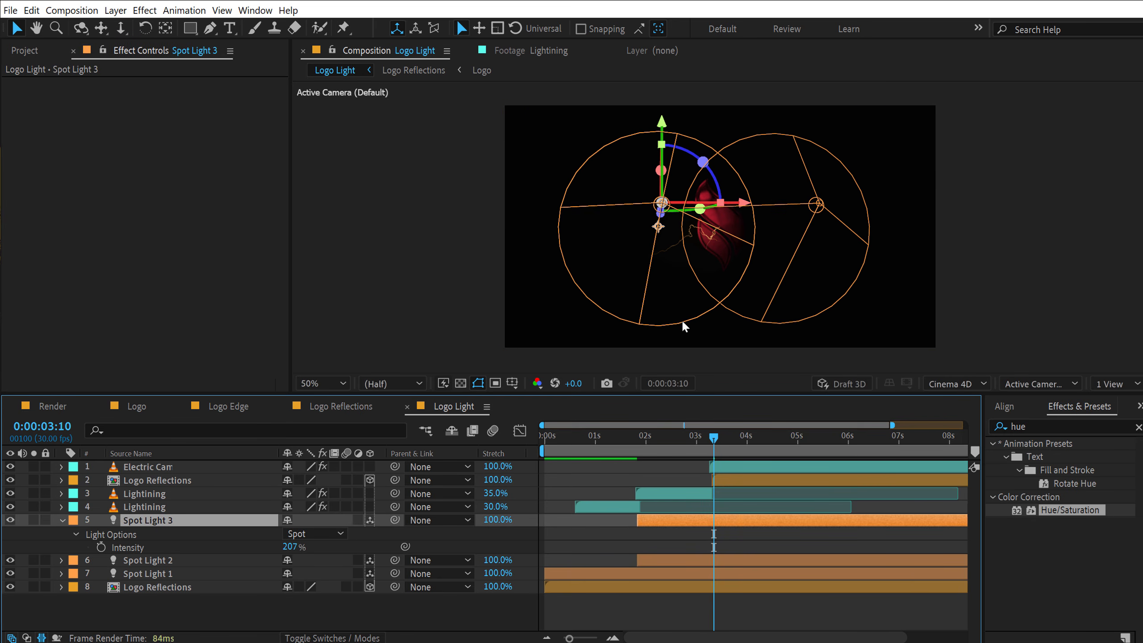
pyautogui.moveTo(738, 200); pyautogui.dragTo(811, 207)
# - Change Spot Light 3's color to golden orange and raise its Intensity to 235%
pyautogui.click(69, 535)
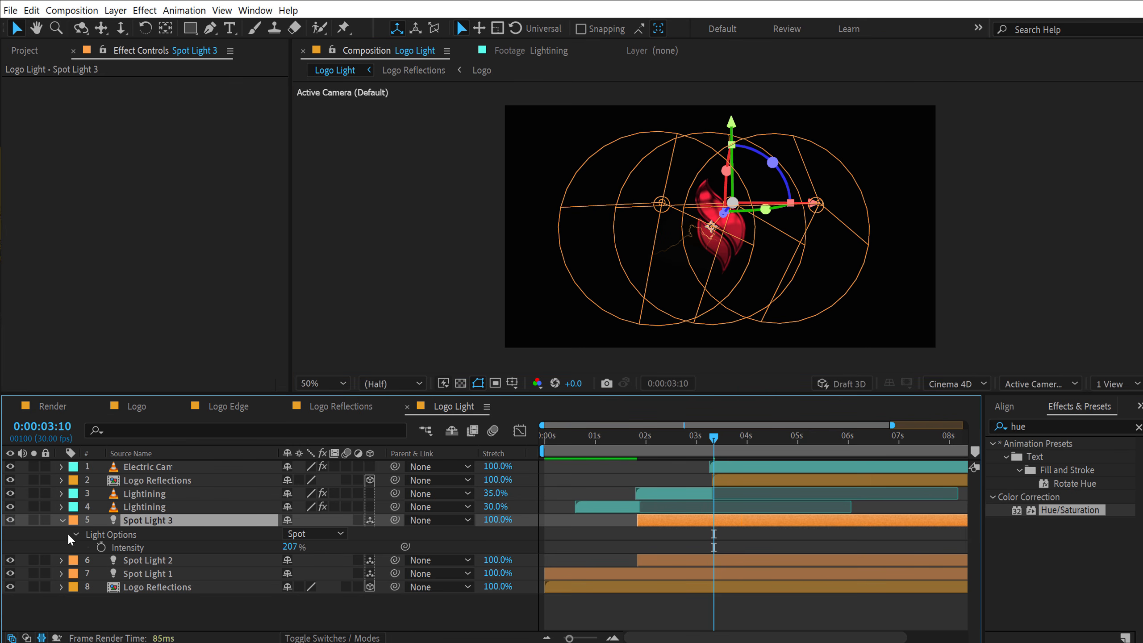
pyautogui.click(62, 521)
pyautogui.click(62, 521)
pyautogui.scroll(-2, 108, 538)
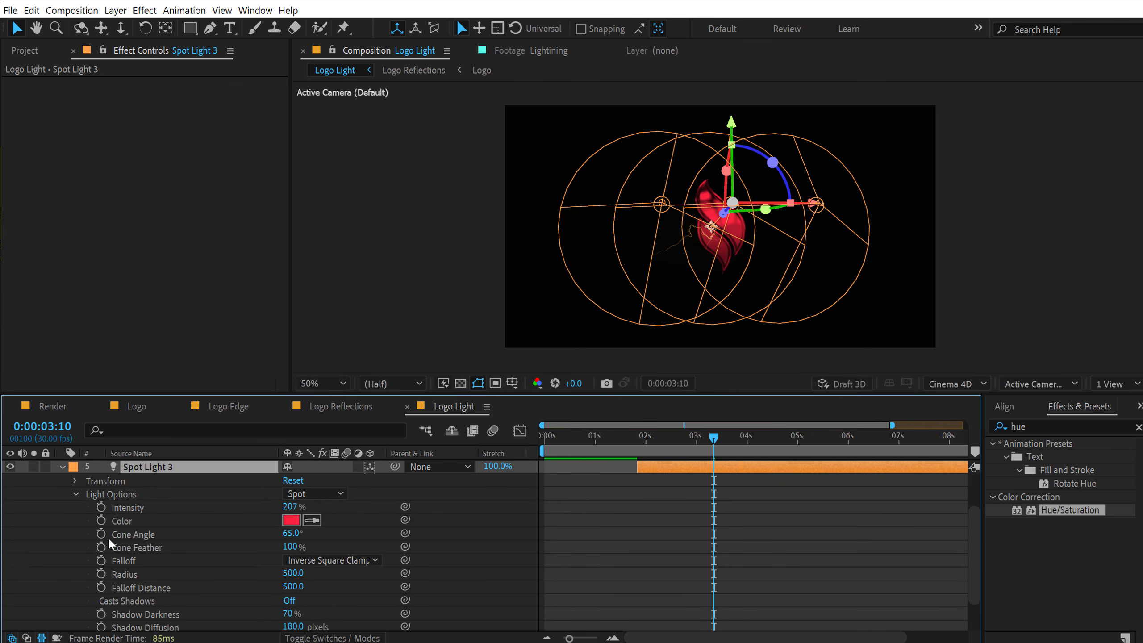
pyautogui.click(292, 521)
pyautogui.moveTo(458, 347); pyautogui.dragTo(459, 368)
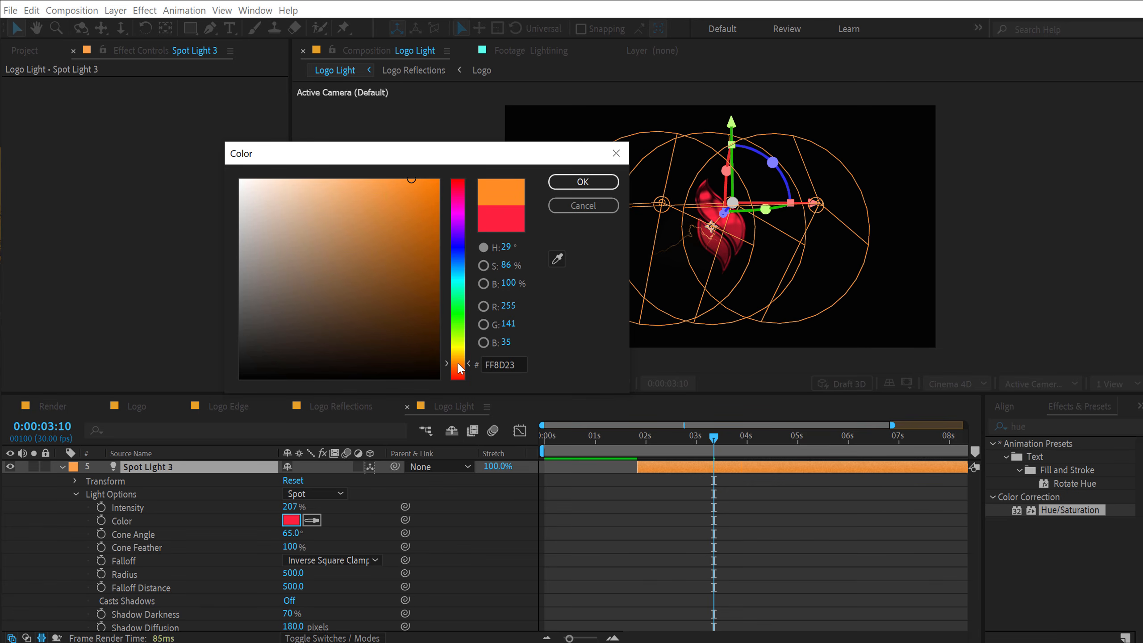
pyautogui.click(582, 182)
pyautogui.scroll(2, 496, 516)
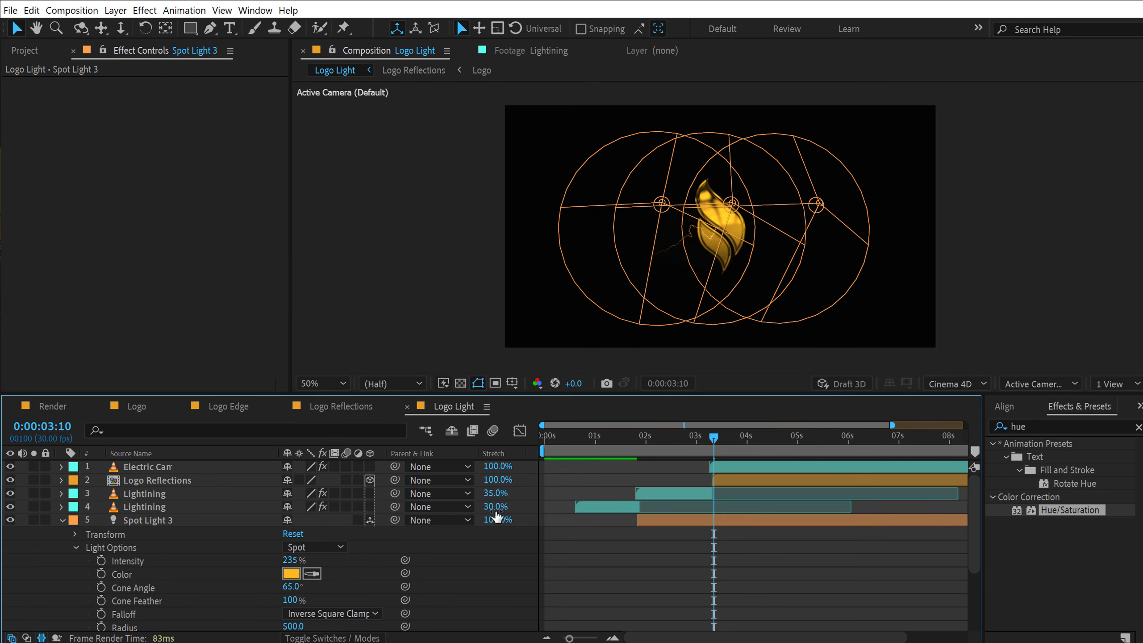
pyautogui.click(63, 521)
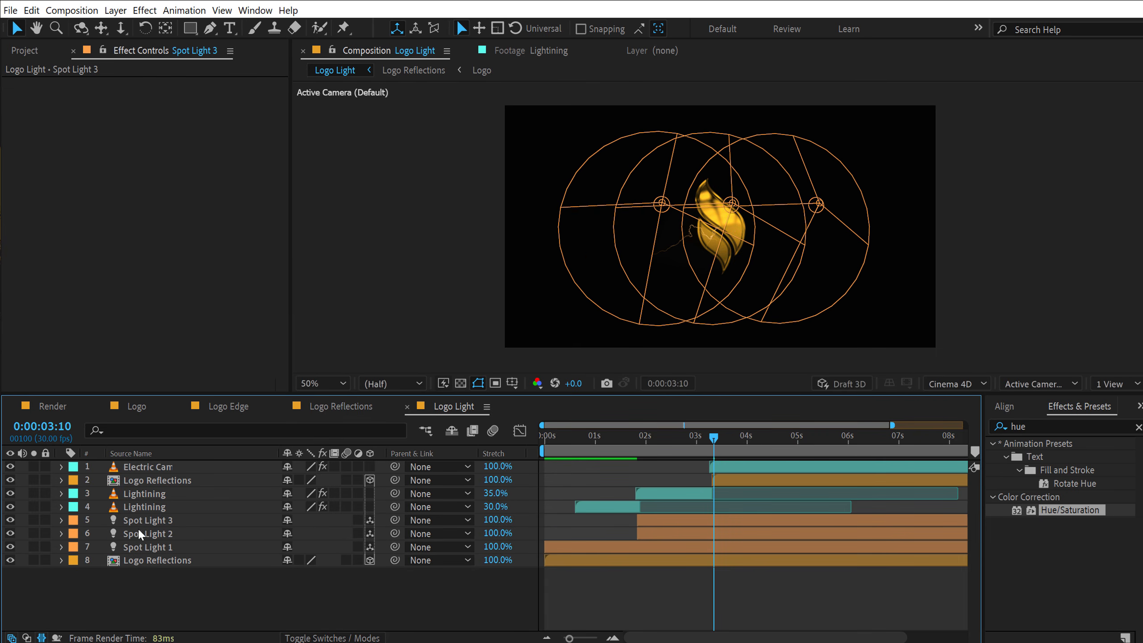
# - Move Spot Light 3 directly below the upper Logo Reflections layer and trim its start to match that layer's start
pyautogui.moveTo(143, 519); pyautogui.dragTo(148, 493)
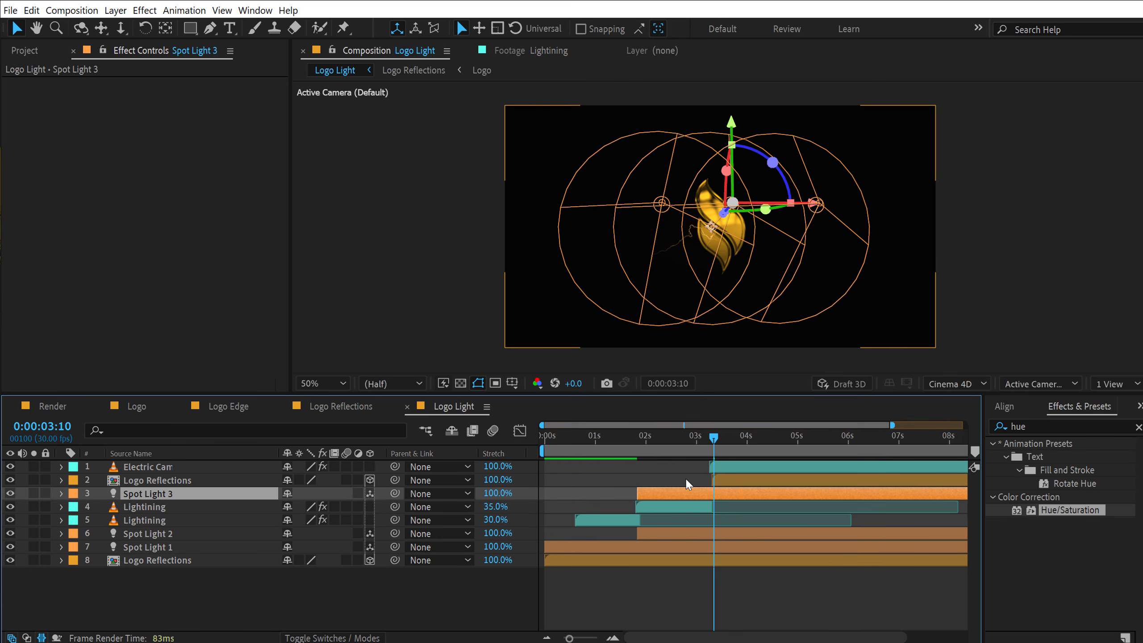
pyautogui.click(719, 467)
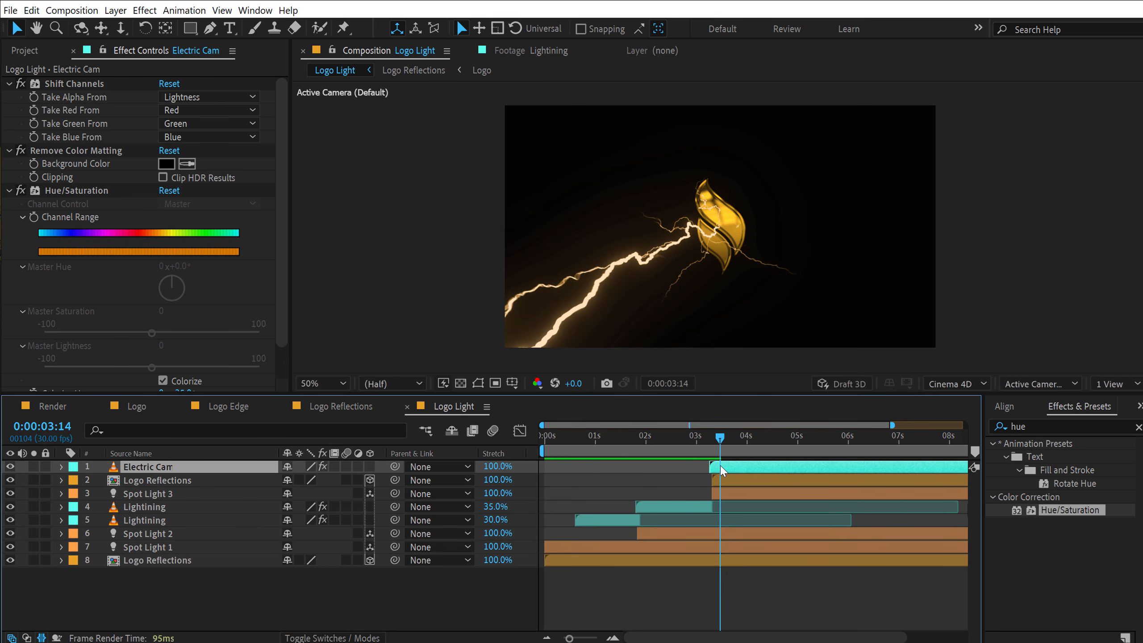
pyautogui.moveTo(706, 439); pyautogui.dragTo(728, 456)
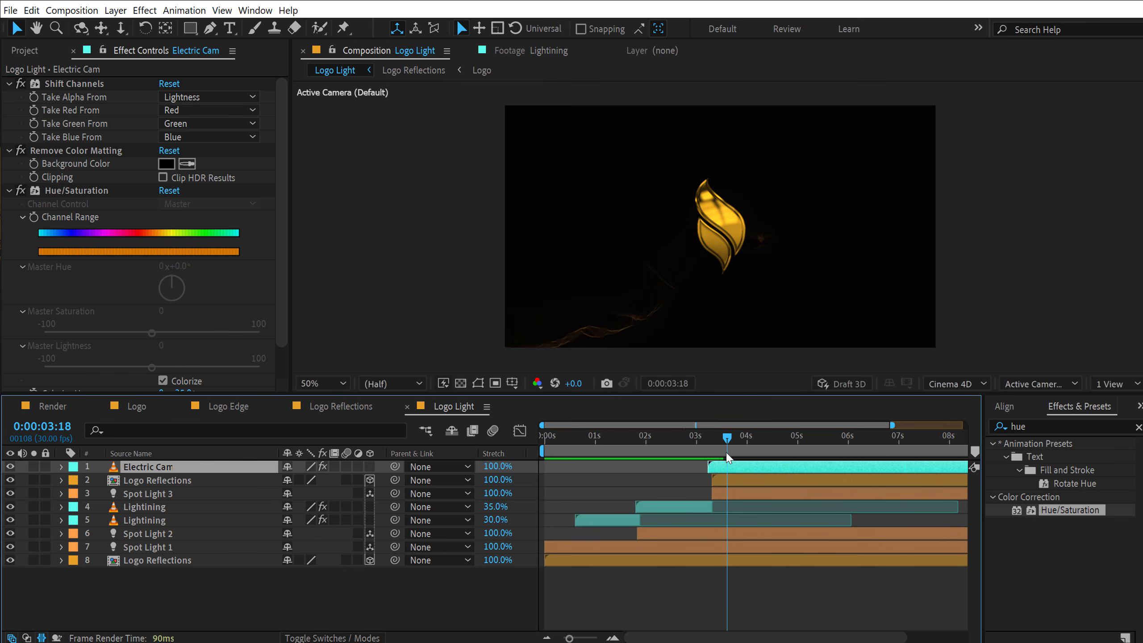
# - Speed up the Electric Cam footage with a time Stretch Factor of 60%
pyautogui.click(498, 467)
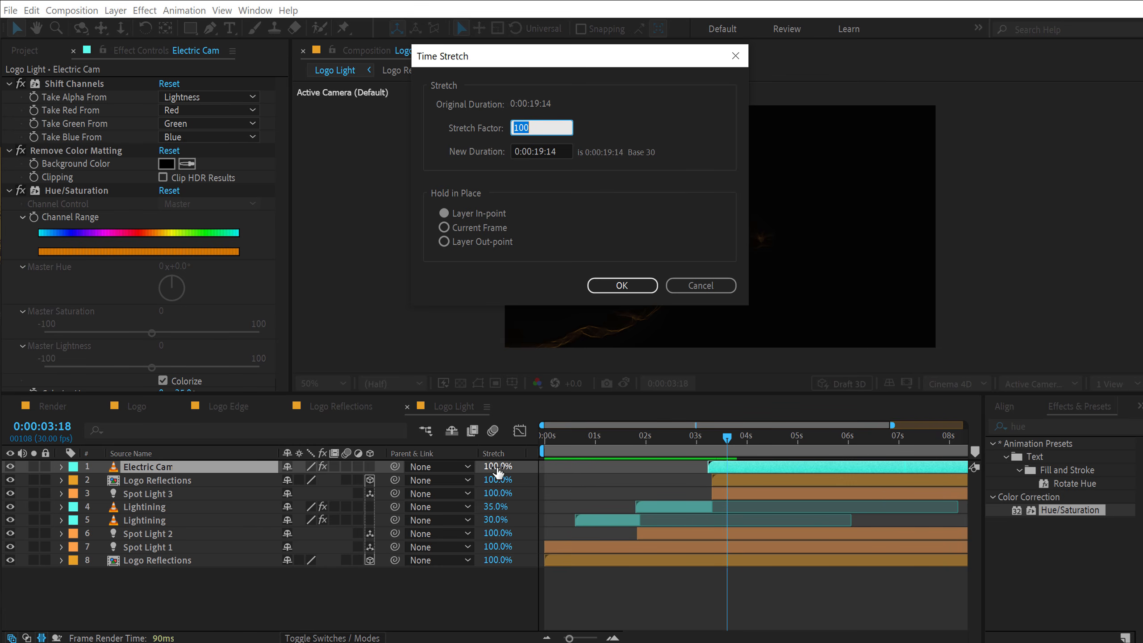
pyautogui.write('60')
pyautogui.press('Return')
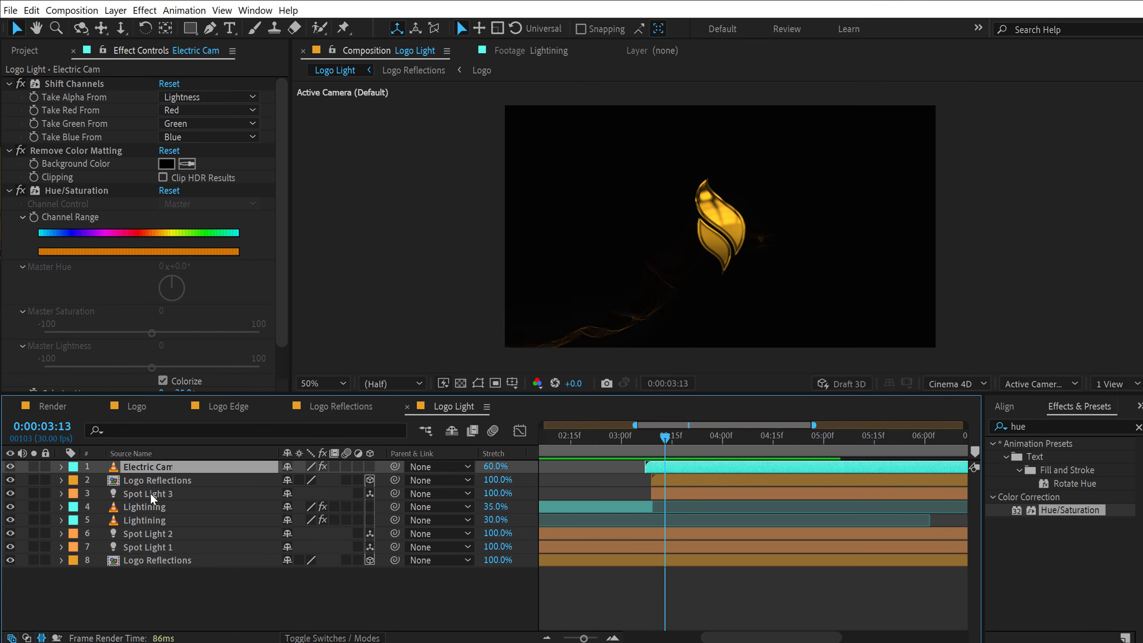
# - Keyframe Spot Light 3's Intensity from 0% at 0:00:03:09 up to 235% at 0:00:03:13 and check the flash
pyautogui.click(147, 492)
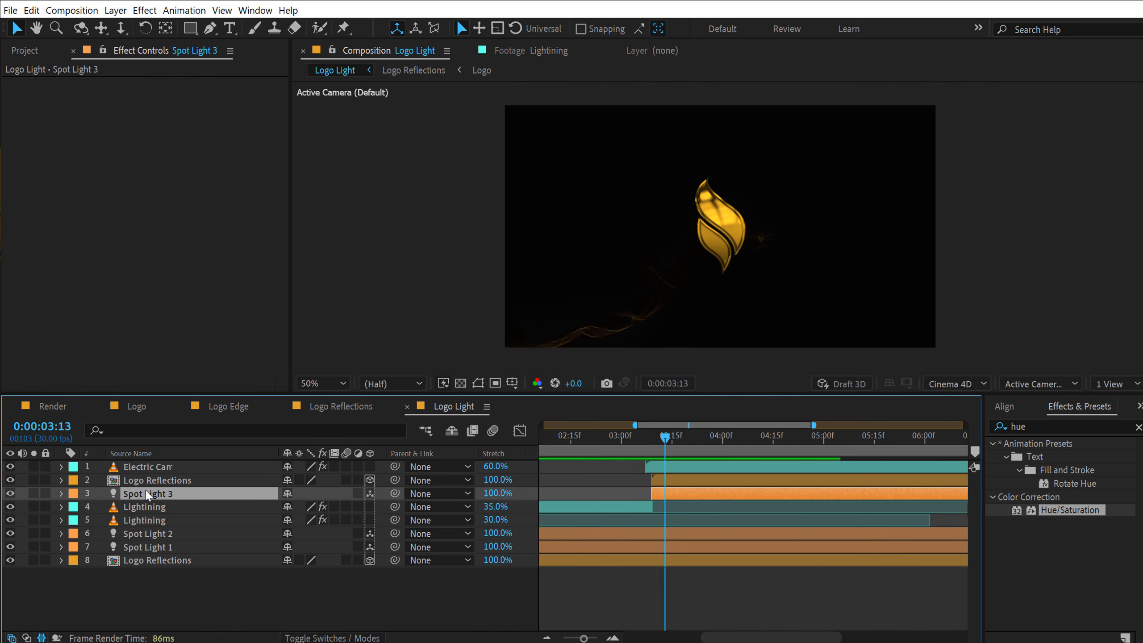
pyautogui.press('u')
pyautogui.press('u')
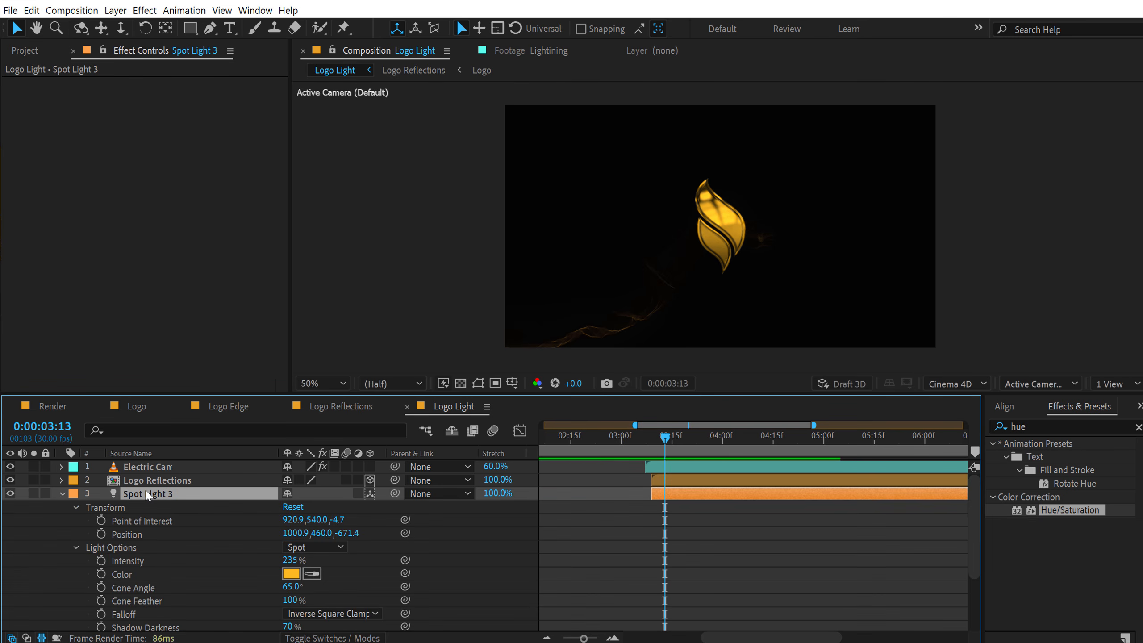
pyautogui.click(61, 494)
pyautogui.click(61, 494)
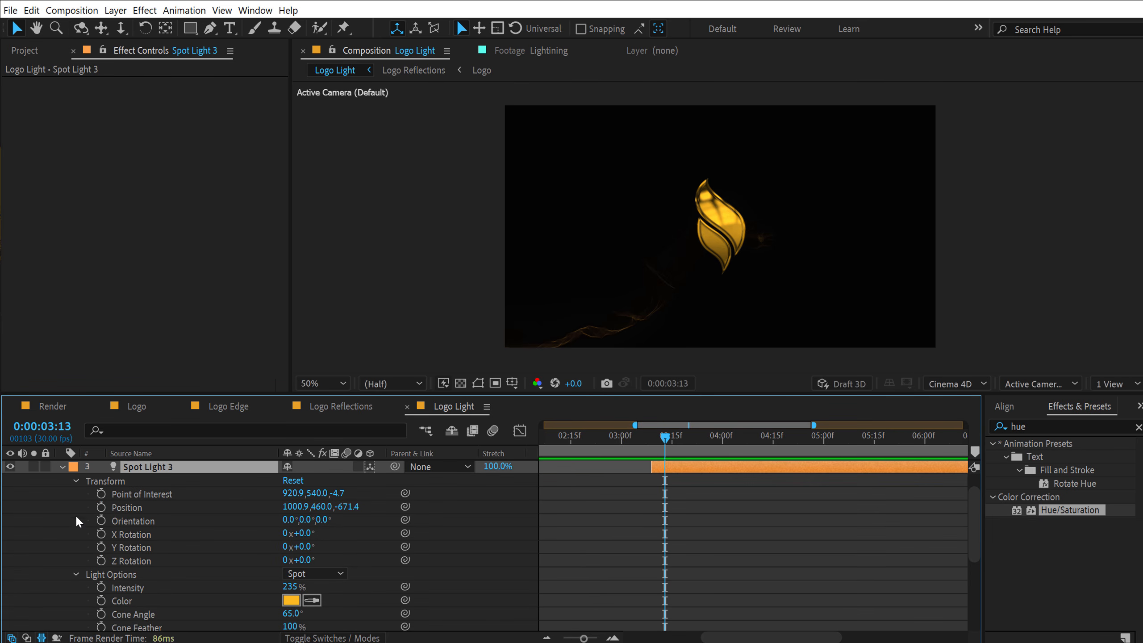
pyautogui.click(75, 481)
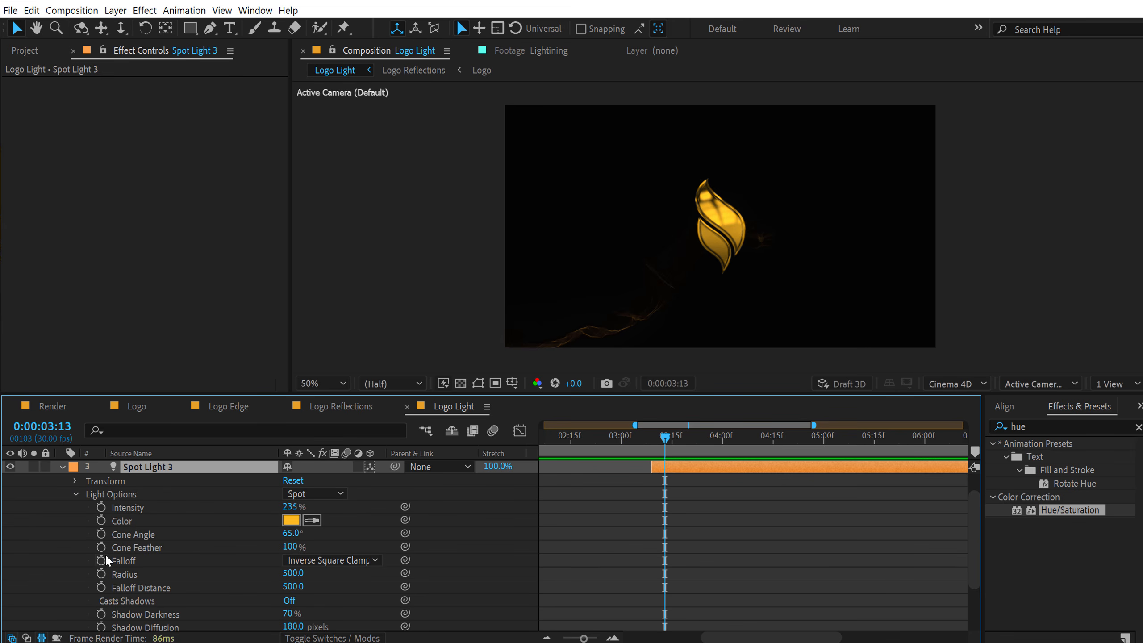
pyautogui.click(101, 507)
pyautogui.moveTo(666, 438); pyautogui.dragTo(652, 438)
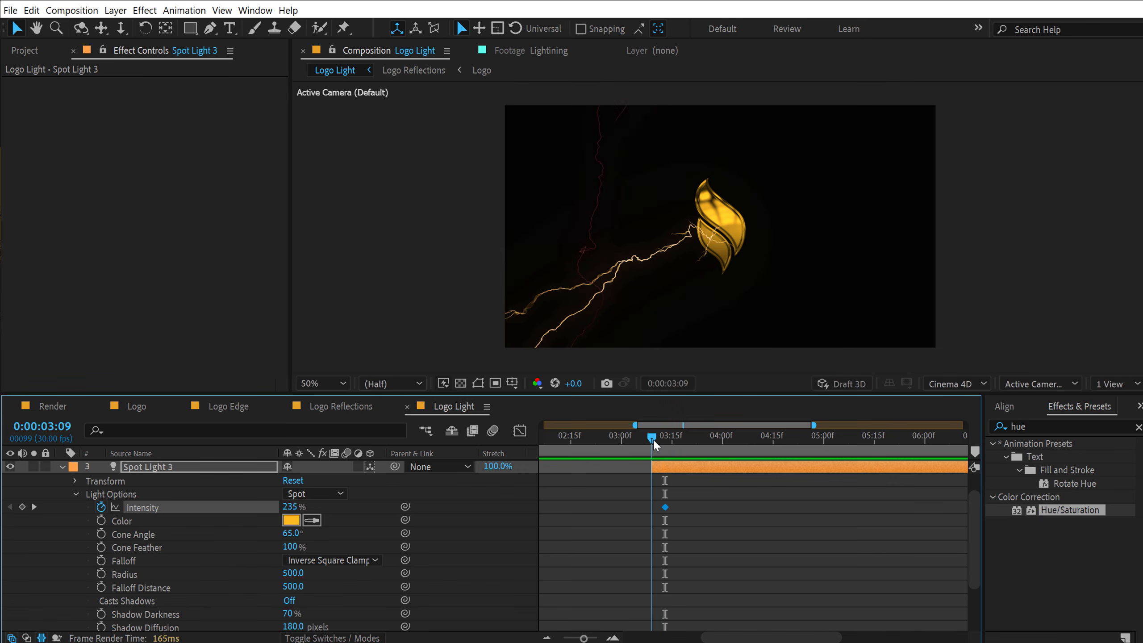
pyautogui.click(291, 506)
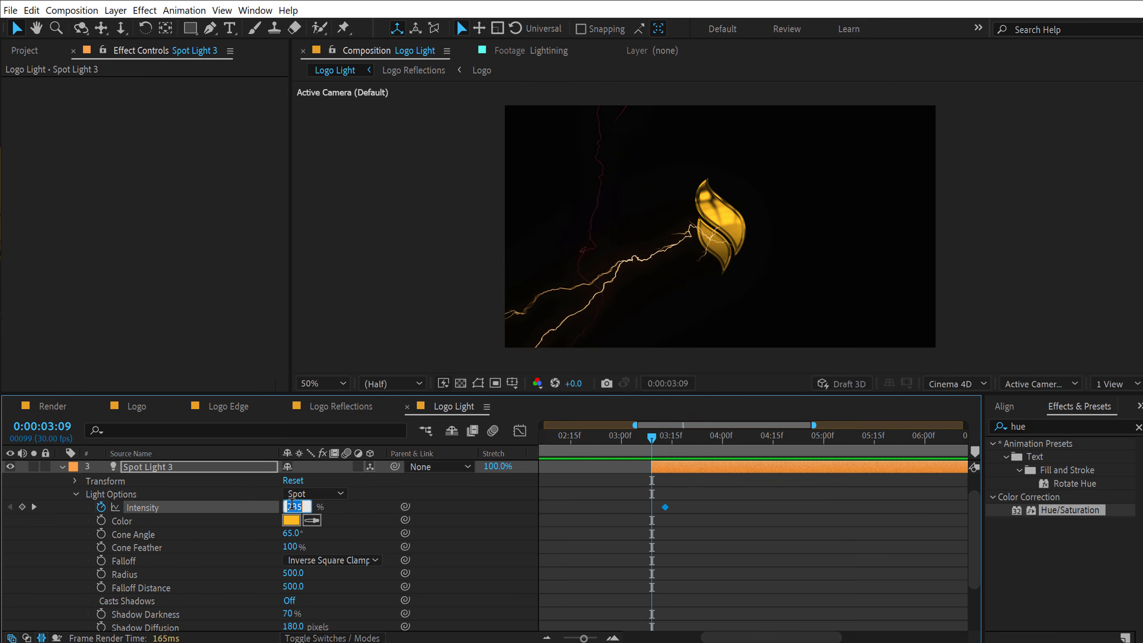
pyautogui.write('0')
pyautogui.press('Return')
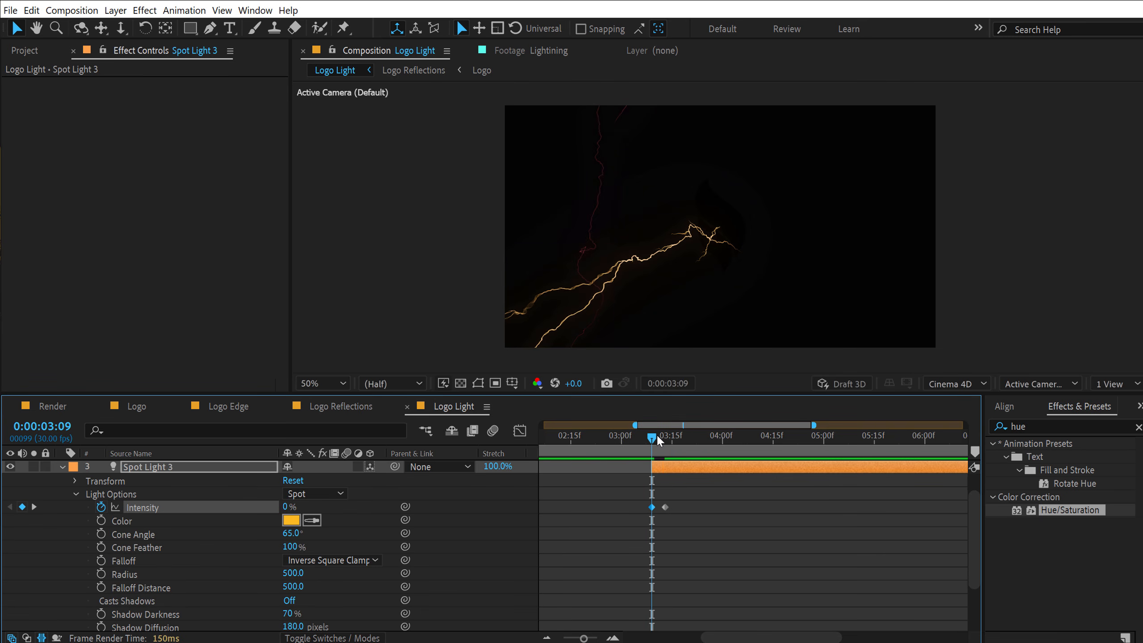
pyautogui.moveTo(656, 433); pyautogui.dragTo(685, 439)
pyautogui.scroll(2, 150, 534)
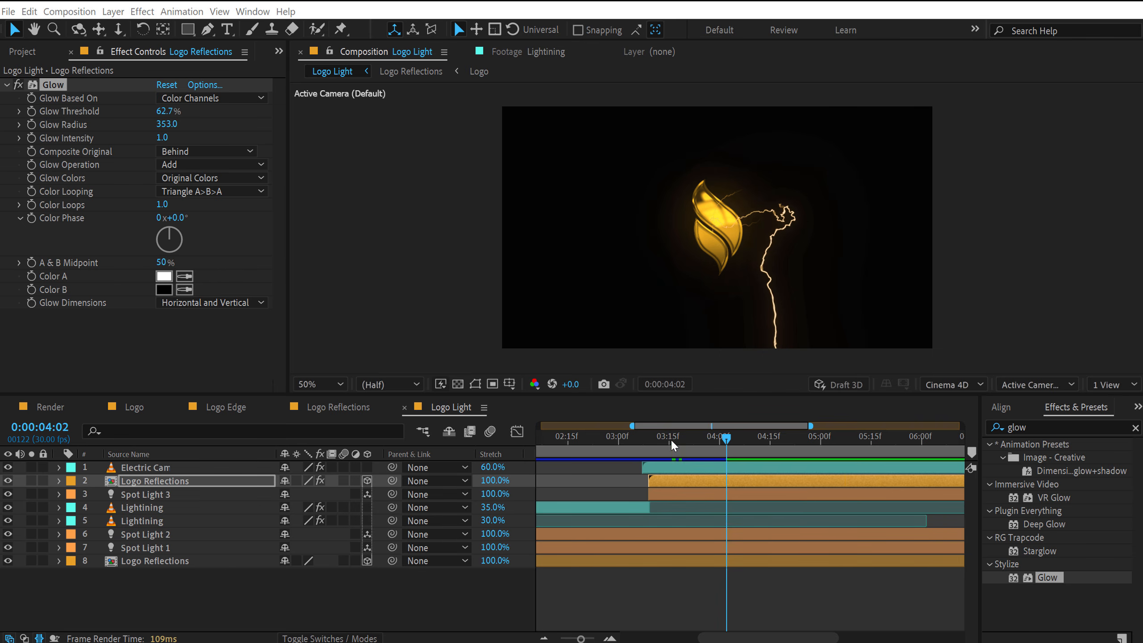
# - Trim the end of the Electric Cam layer to 0:00:04:10, where the bolt dies out
pyautogui.moveTo(672, 441); pyautogui.dragTo(755, 454)
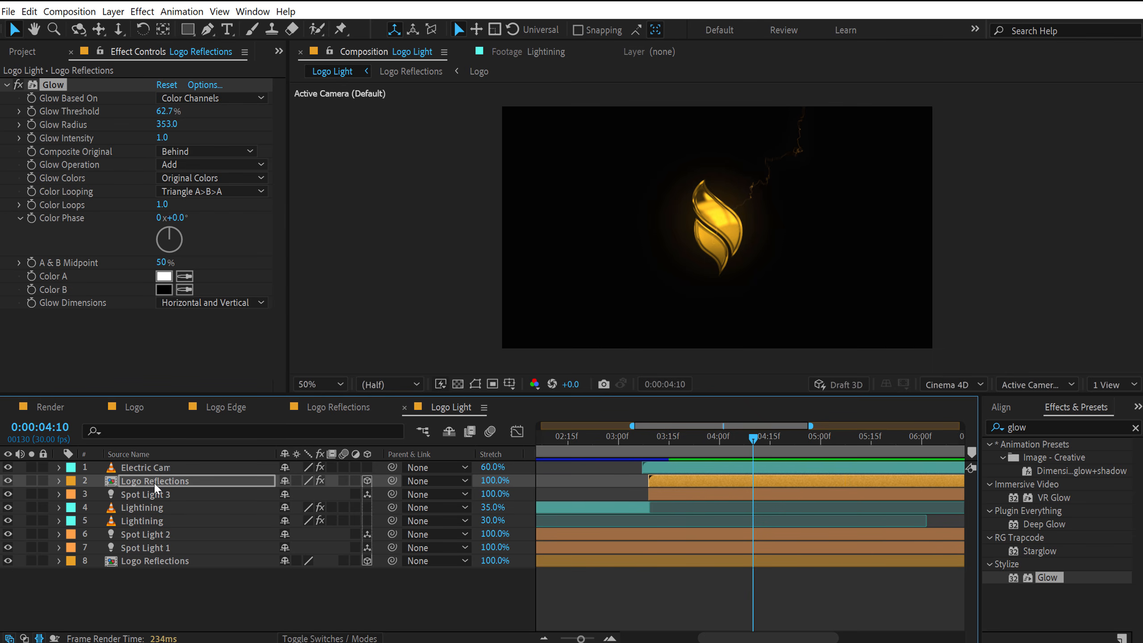
pyautogui.click(149, 468)
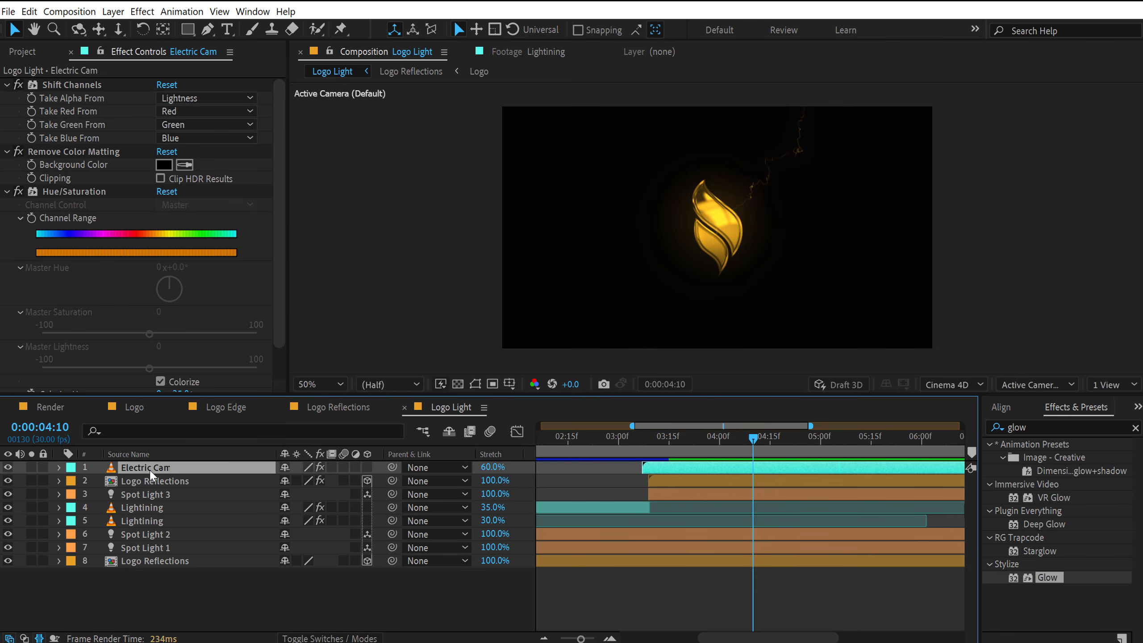
# - Keyframe Spot Light 3's Color from its golden tone at 0:00:04:10 to white (FFFFFF) at 0:00:04:15
pyautogui.click(139, 495)
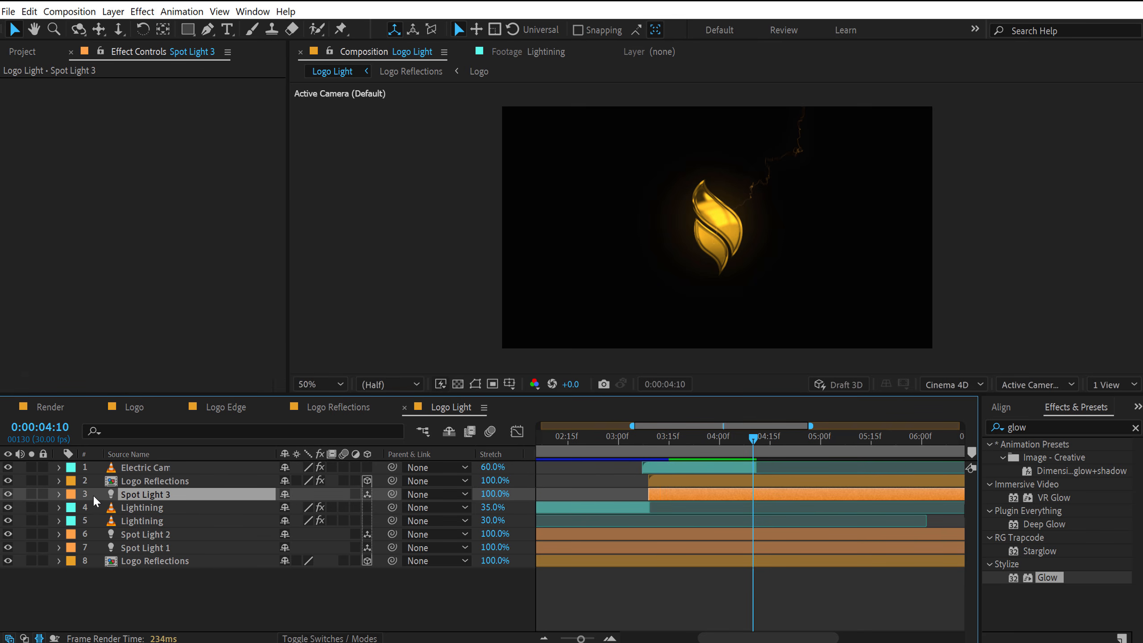
pyautogui.click(58, 494)
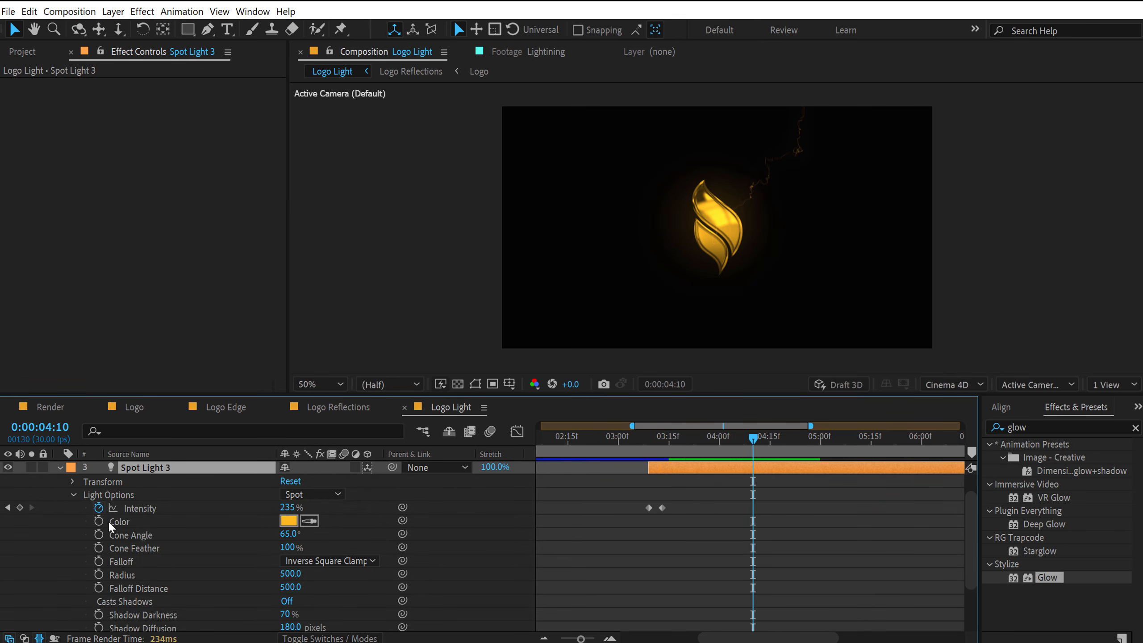
pyautogui.click(98, 523)
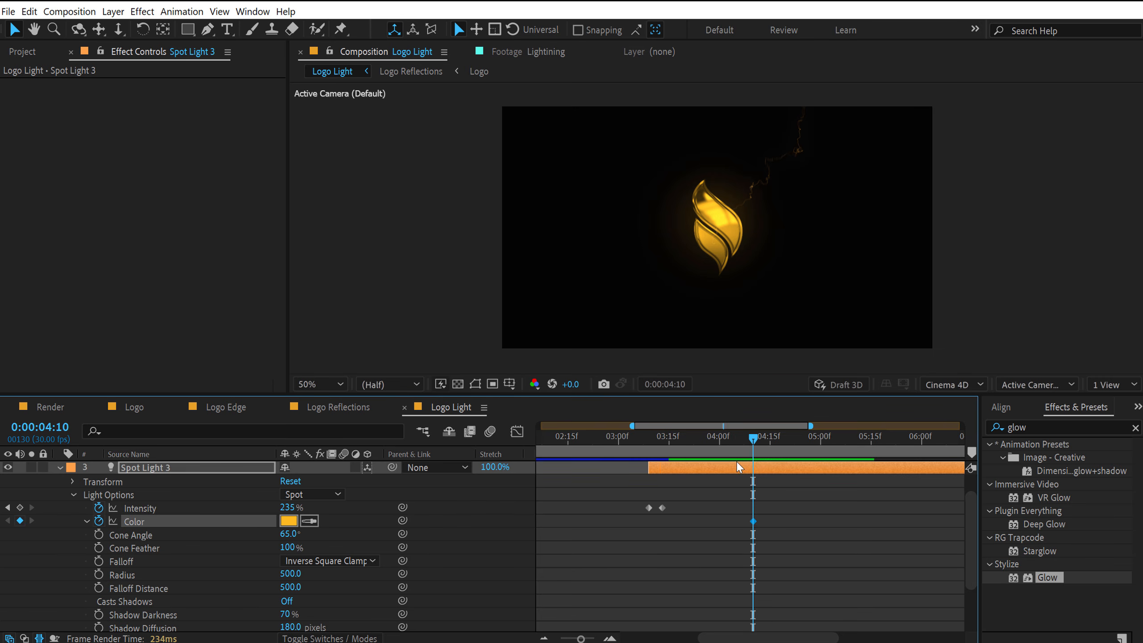
pyautogui.moveTo(757, 444); pyautogui.dragTo(773, 444)
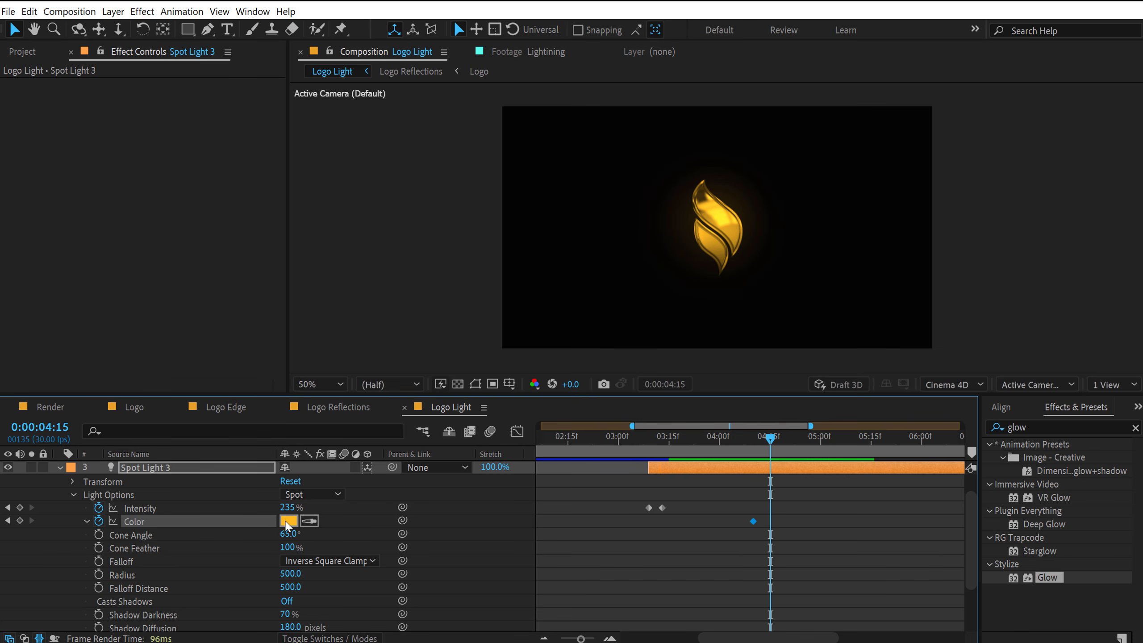
pyautogui.click(288, 520)
pyautogui.moveTo(301, 289); pyautogui.dragTo(134, 127)
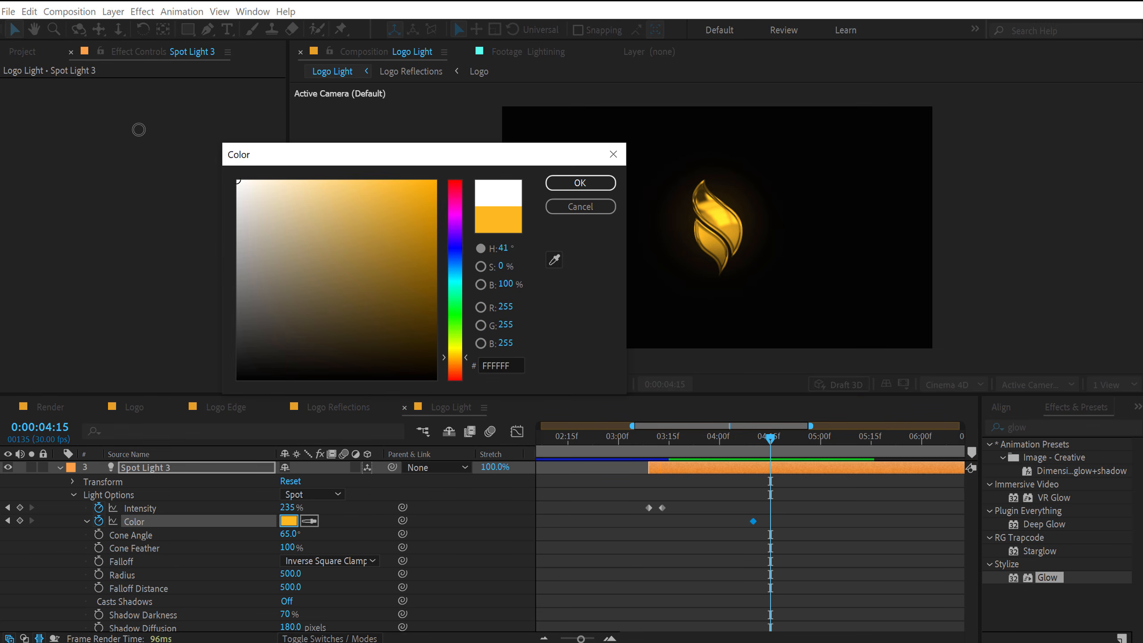
pyautogui.click(580, 182)
pyautogui.moveTo(745, 439)
pyautogui.mouseDown()
pyautogui.moveTo(796, 443)
pyautogui.moveTo(760, 445)
pyautogui.mouseUp()
# - Add the Back Waves footage directly below Spot Light 3, starting at about 0:00:03:25
pyautogui.click(22, 51)
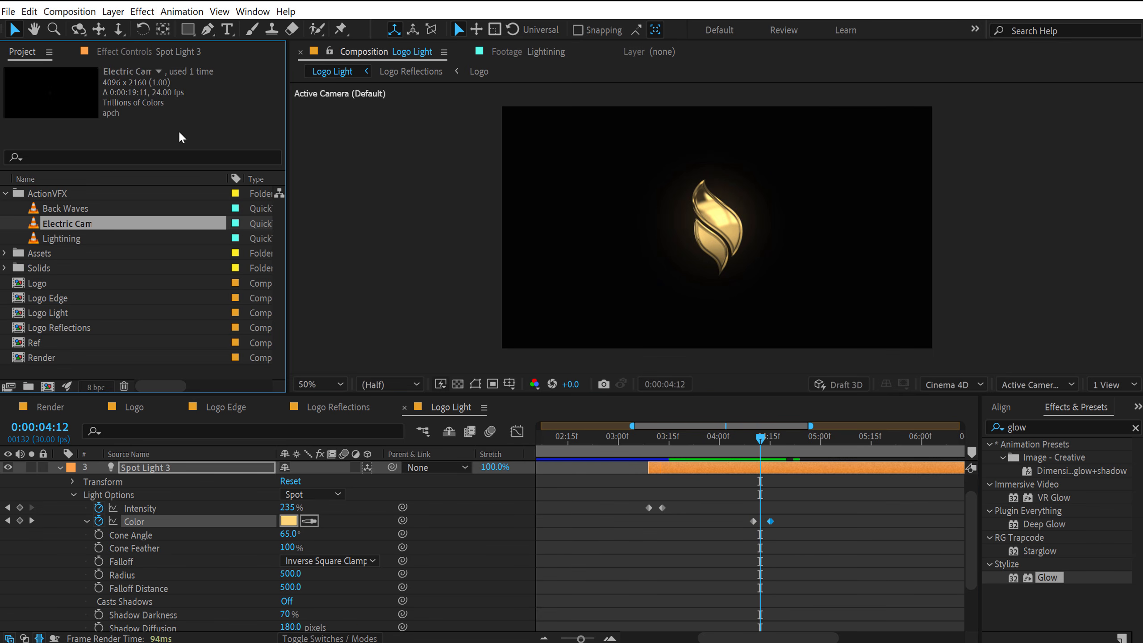
pyautogui.click(80, 209)
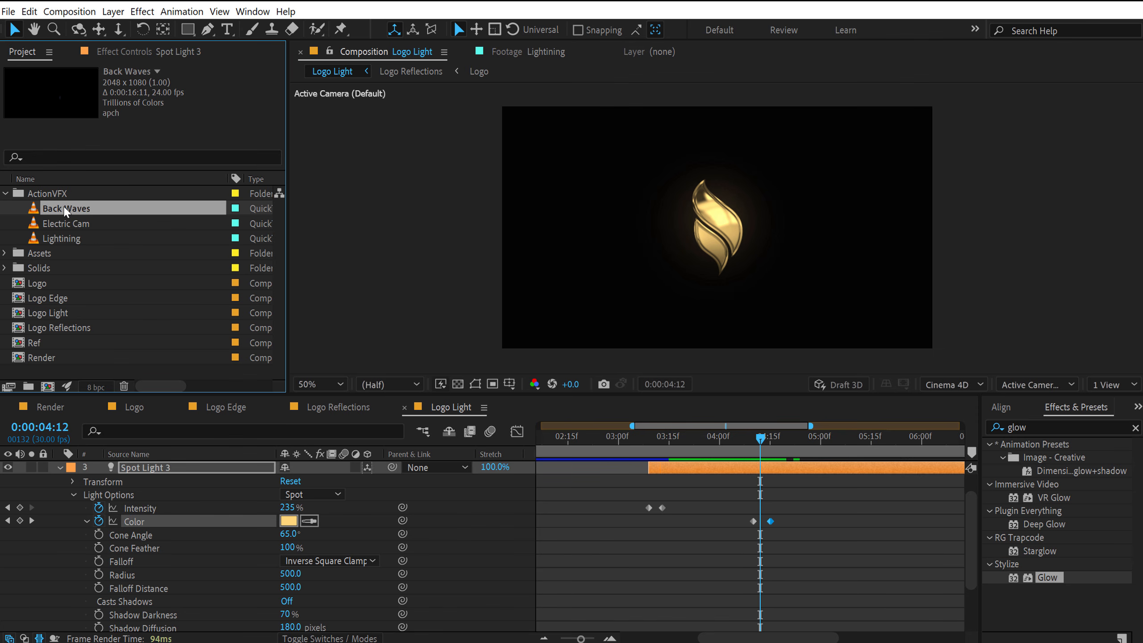
pyautogui.moveTo(66, 212)
pyautogui.mouseDown()
pyautogui.moveTo(696, 479)
pyautogui.moveTo(728, 468)
pyautogui.moveTo(740, 498)
pyautogui.moveTo(729, 486)
pyautogui.mouseUp()
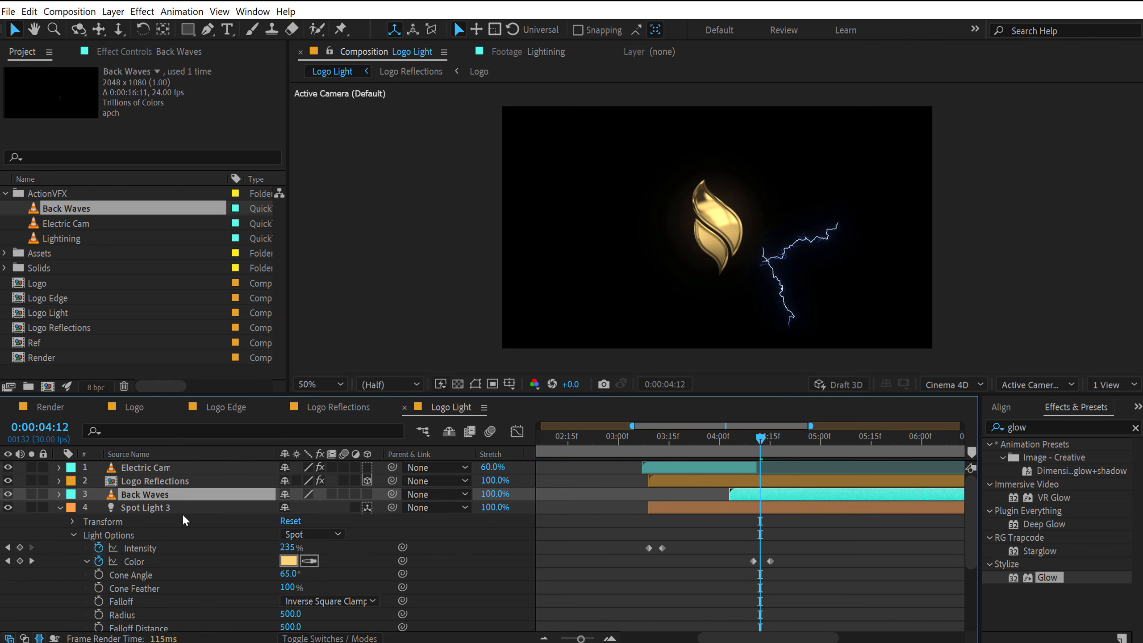
pyautogui.click(60, 507)
pyautogui.moveTo(164, 495); pyautogui.dragTo(163, 511)
pyautogui.moveTo(741, 501); pyautogui.dragTo(715, 502)
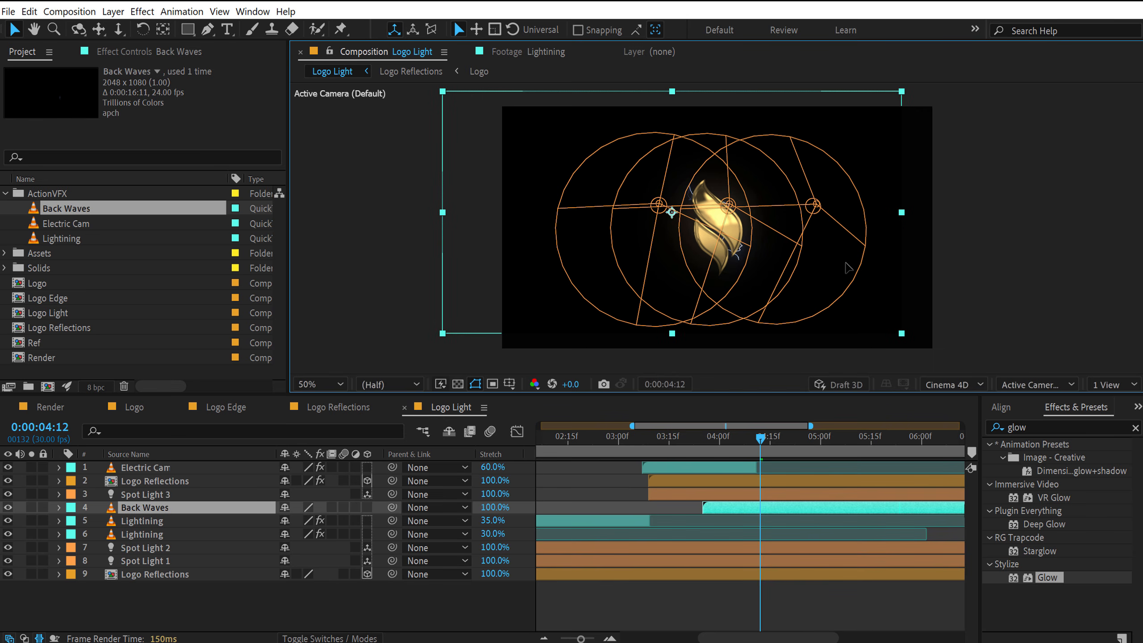
# - Apply the Tint effect to Back Waves at its default black and white, and move the footage right toward the logo
pyautogui.click(1033, 427)
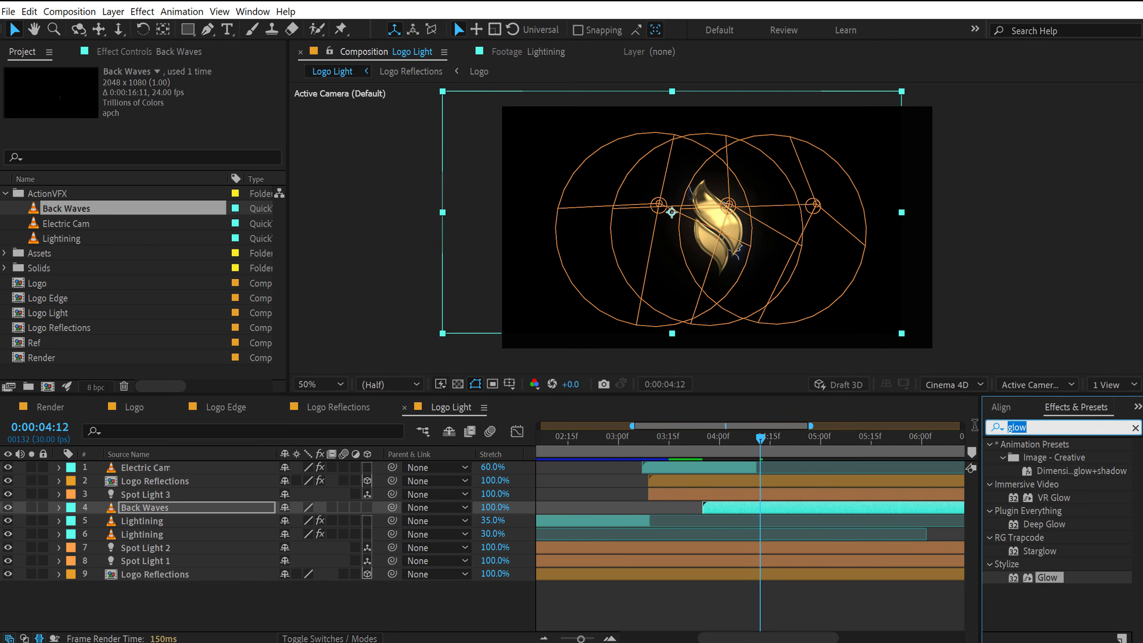
pyautogui.write('tint')
pyautogui.moveTo(1043, 537); pyautogui.dragTo(820, 503)
pyautogui.click(676, 610)
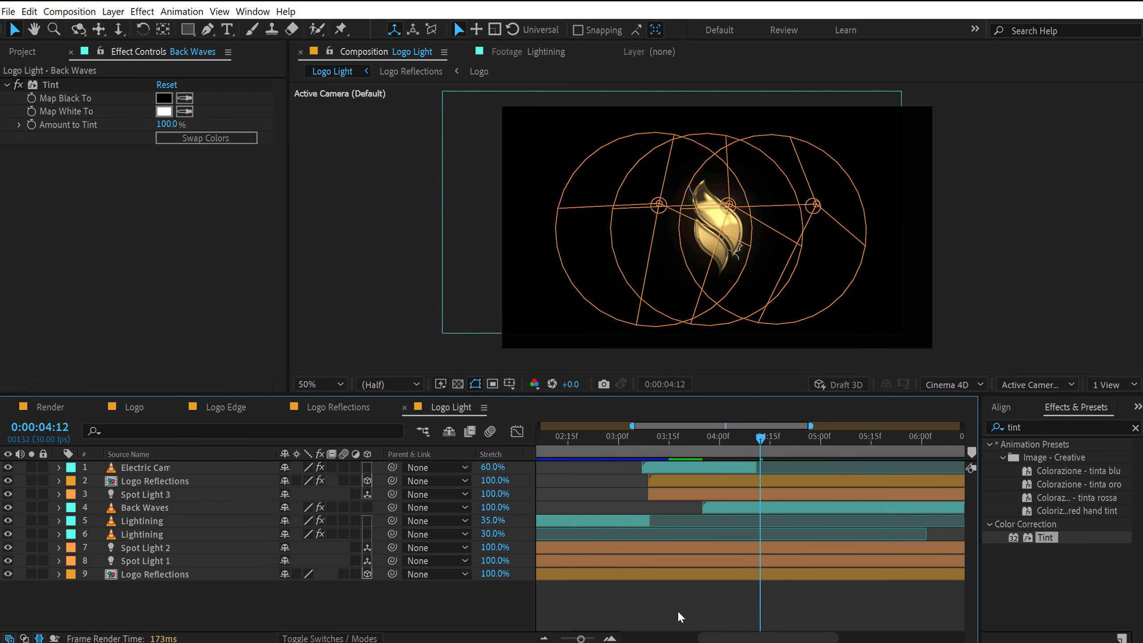
pyautogui.moveTo(712, 435); pyautogui.dragTo(763, 438)
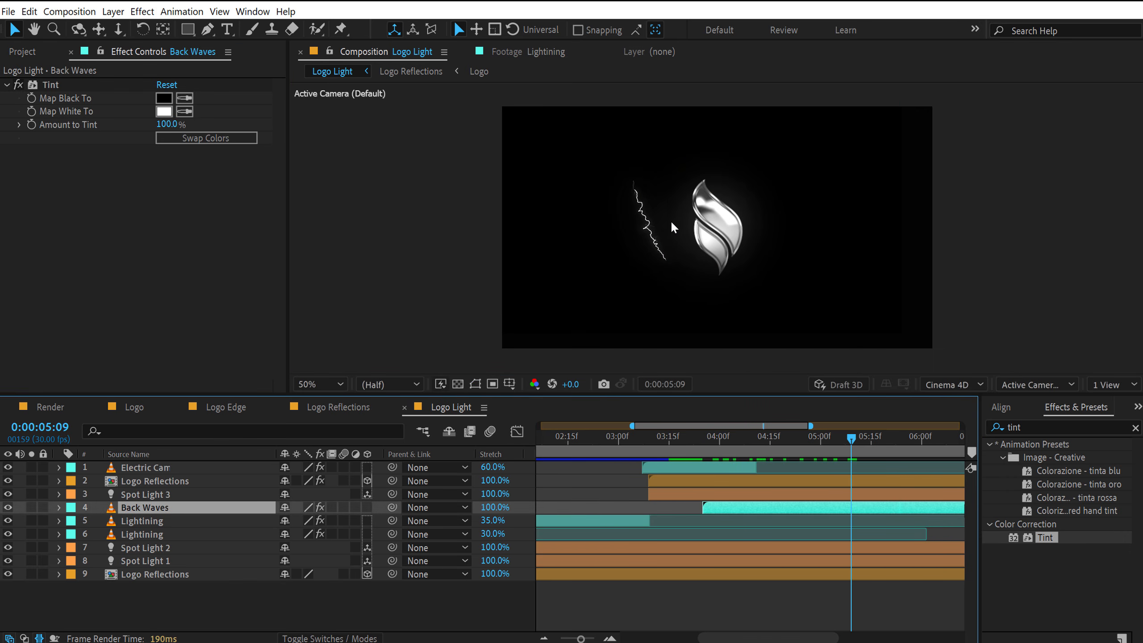
pyautogui.moveTo(673, 227); pyautogui.dragTo(729, 300)
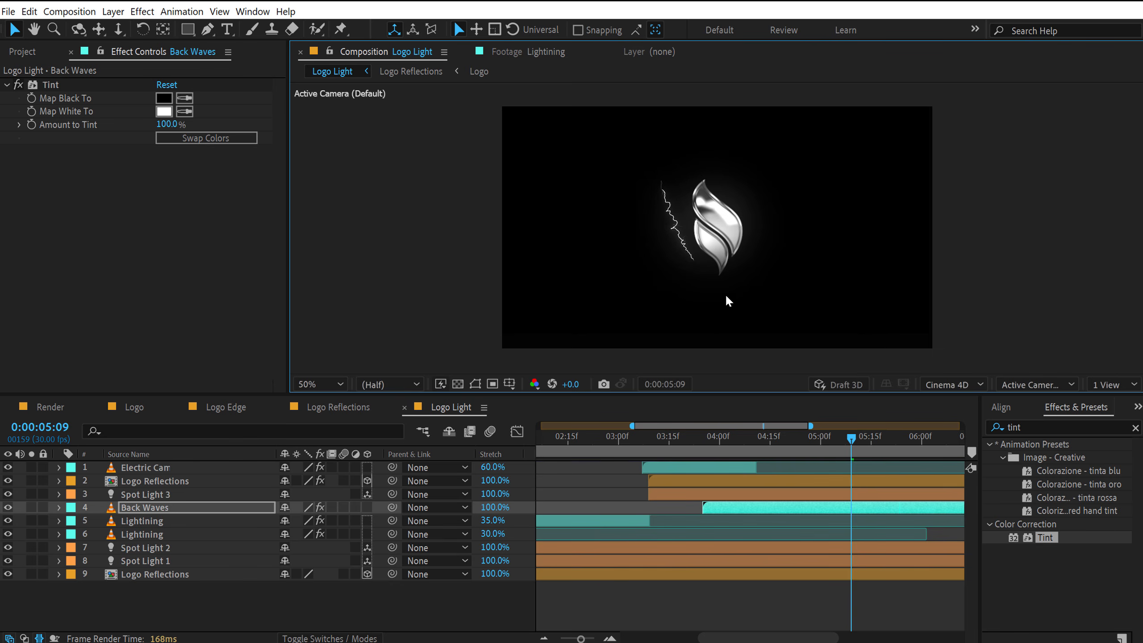
# - Speed up the Back Waves footage with a time Stretch Factor of 60%
pyautogui.click(714, 437)
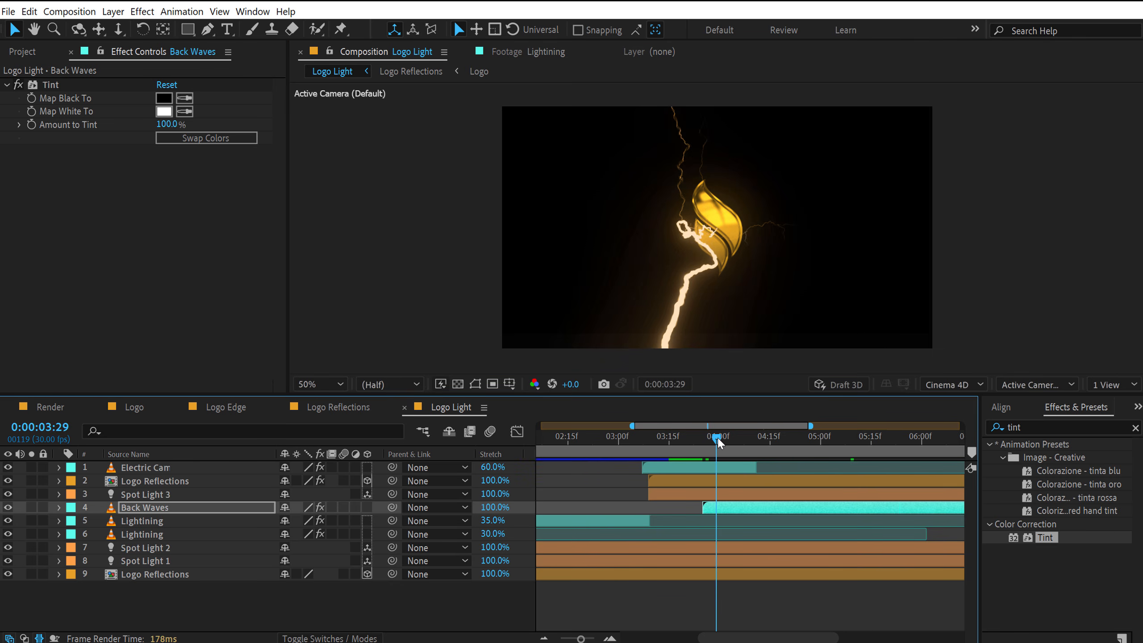
pyautogui.click(493, 508)
pyautogui.write('60')
pyautogui.press('Return')
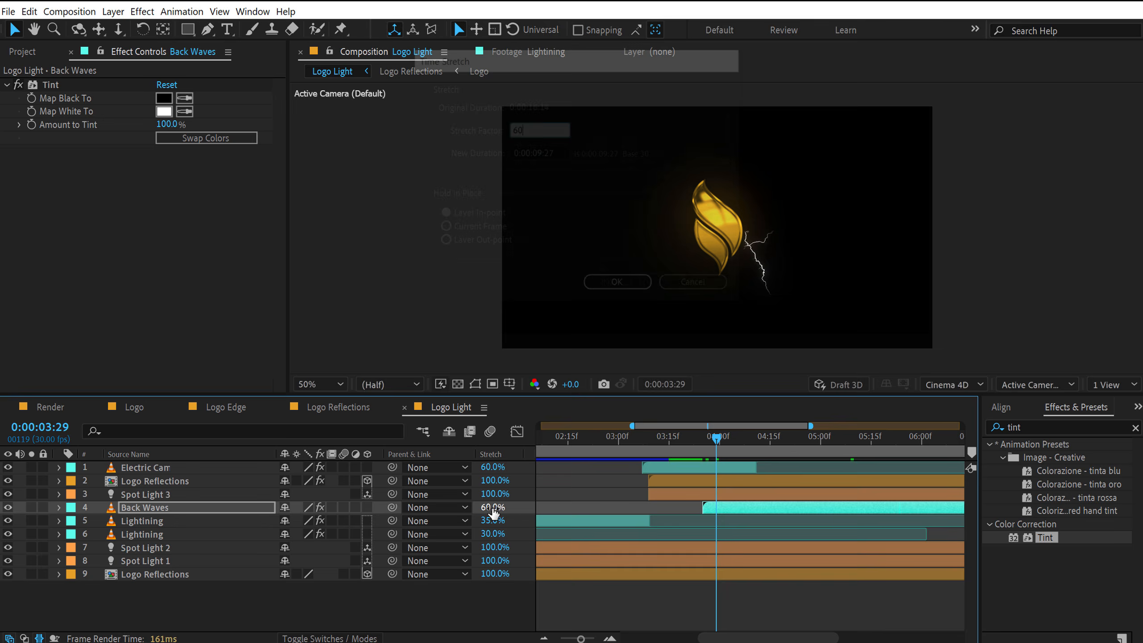
pyautogui.moveTo(716, 436); pyautogui.dragTo(702, 437)
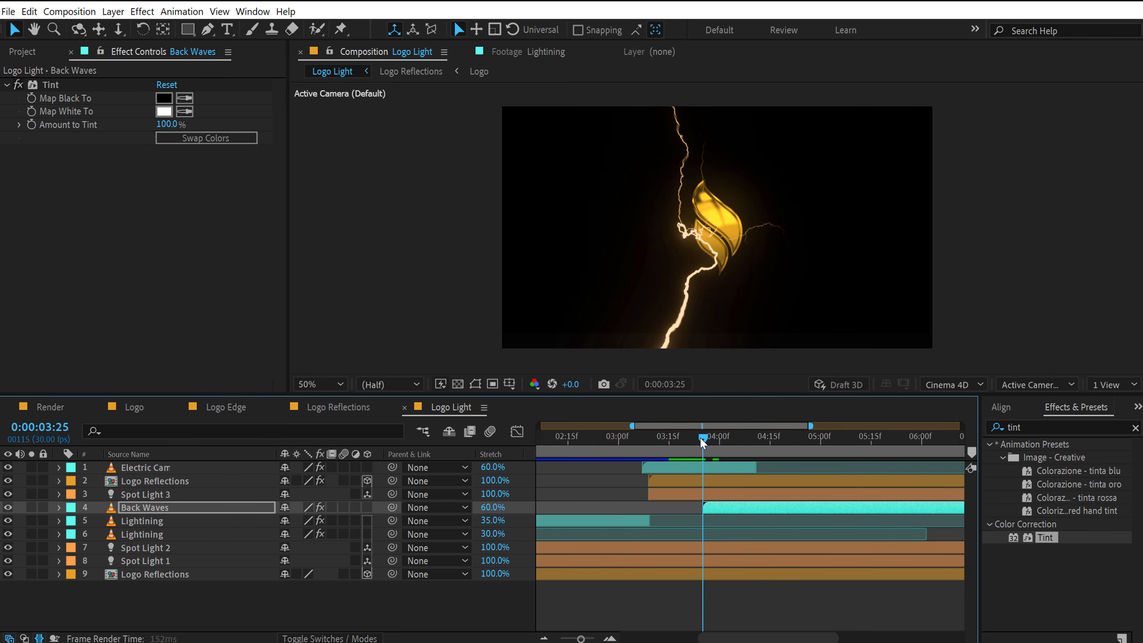
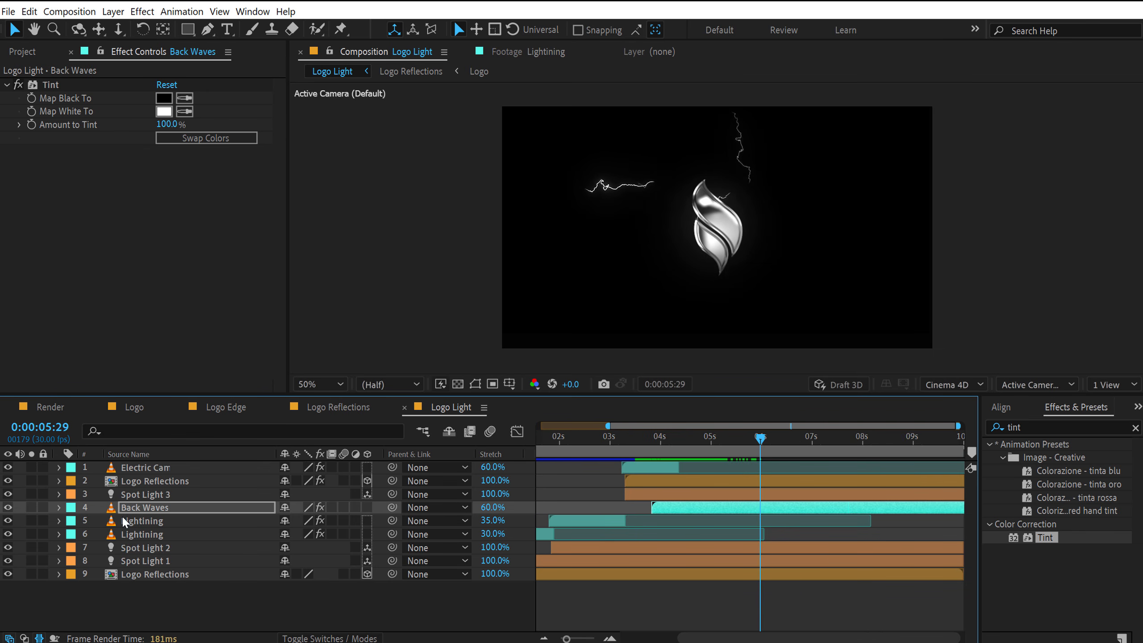
# - Fade out Back Waves with Opacity keyframes from 100% at 0:00:05:29 to 0% at 0:00:06:23, and trim its end there
pyautogui.press('t')
pyautogui.click(99, 522)
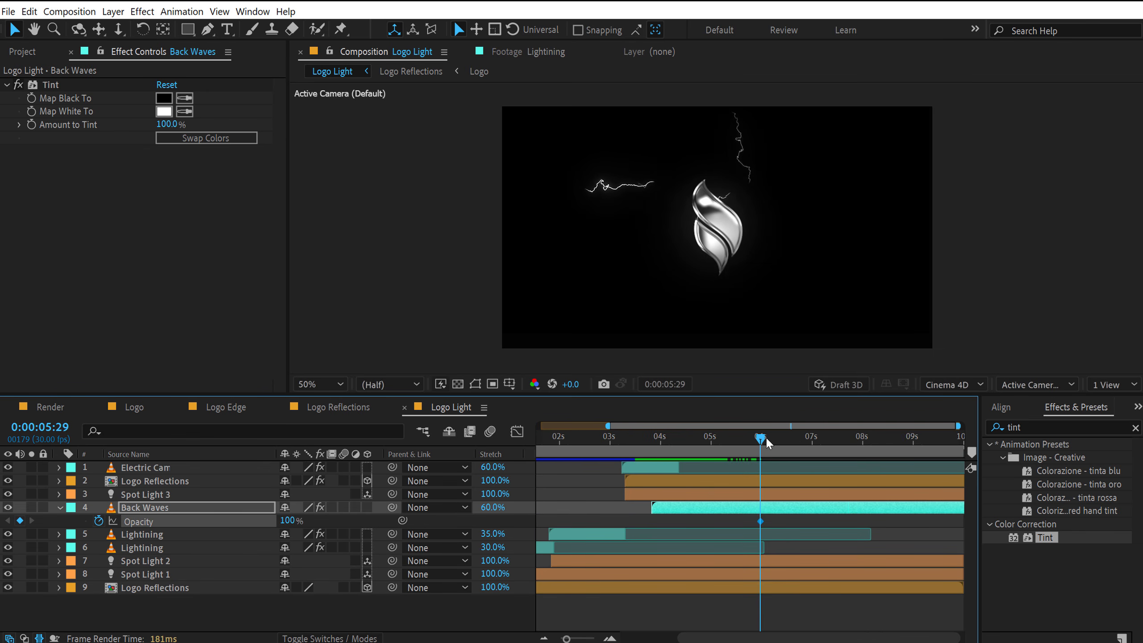
pyautogui.moveTo(766, 443); pyautogui.dragTo(803, 446)
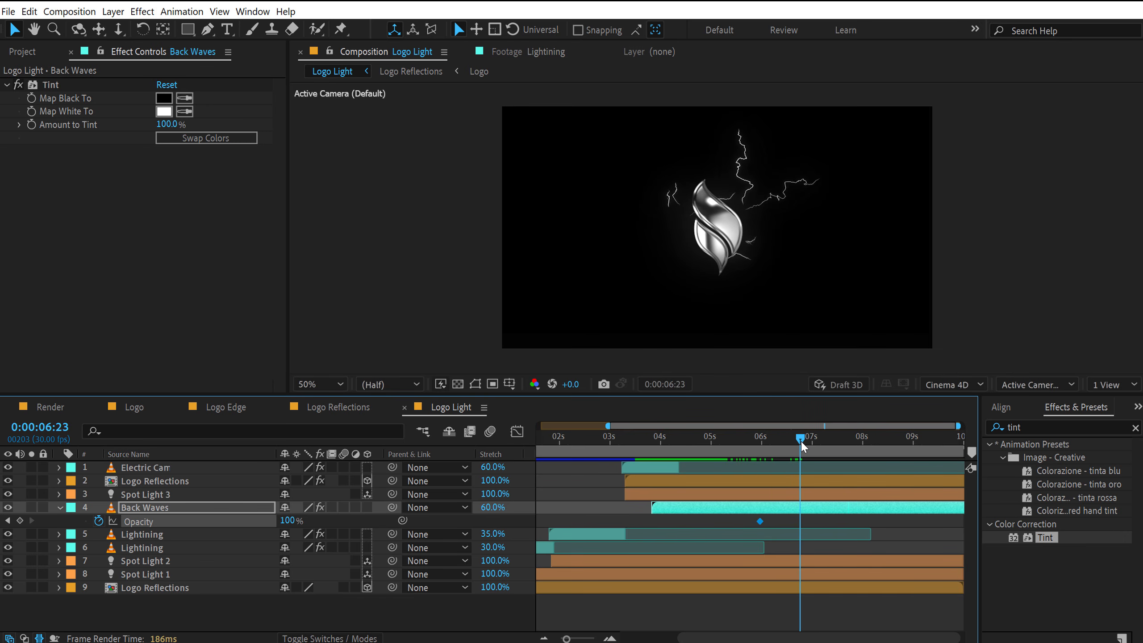
pyautogui.moveTo(289, 521); pyautogui.dragTo(60, 554)
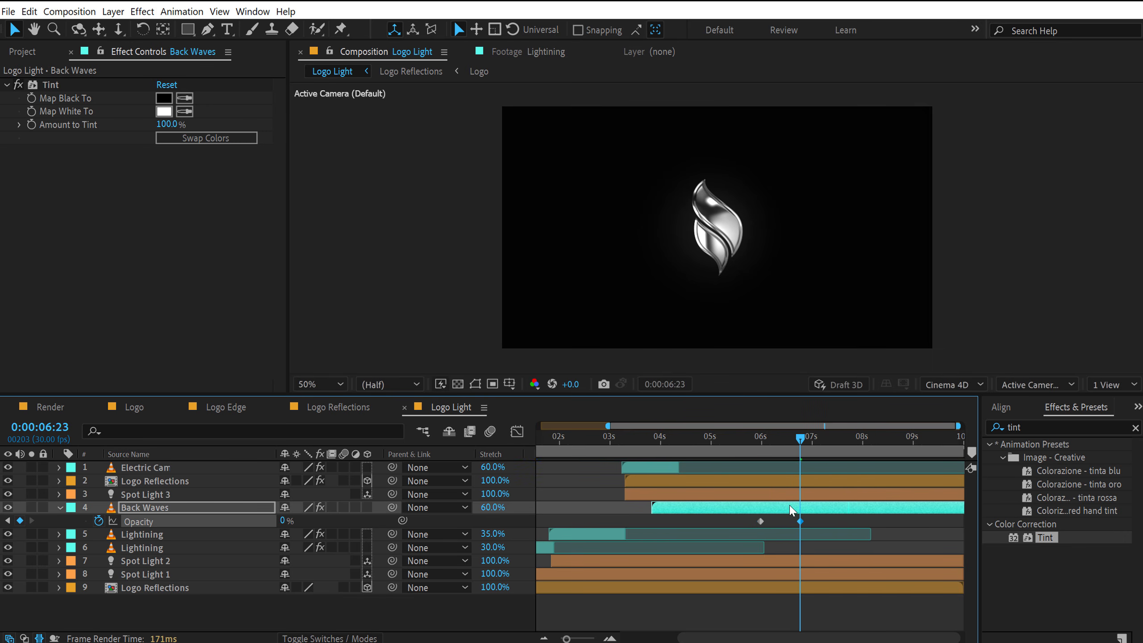
pyautogui.hotkey('alt', ']')
pyautogui.click(625, 443)
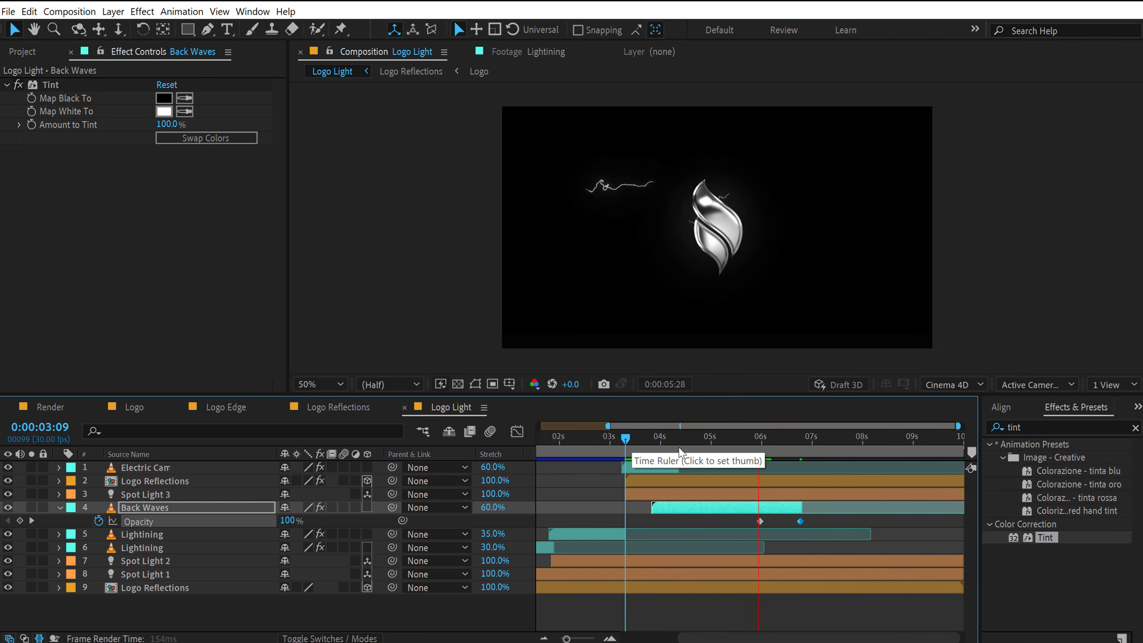
# - Set the Back Waves Stretch Factor to 80%, shift its start to just after 4 seconds, and preview the timing
pyautogui.click(748, 444)
pyautogui.click(489, 508)
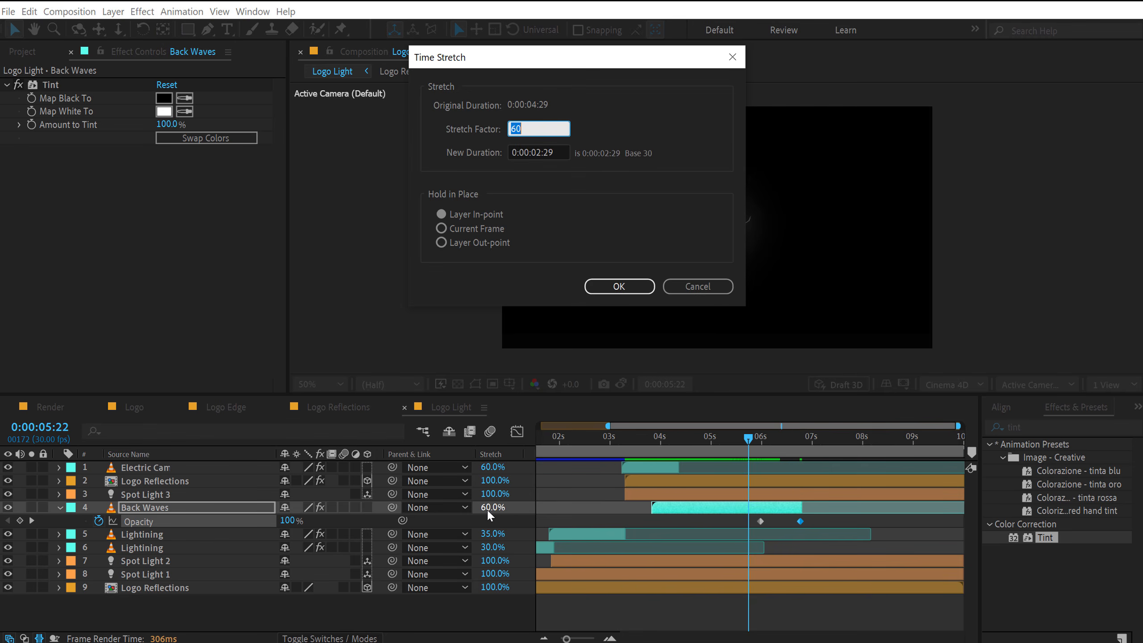
pyautogui.write('80')
pyautogui.press('Return')
pyautogui.press('space')
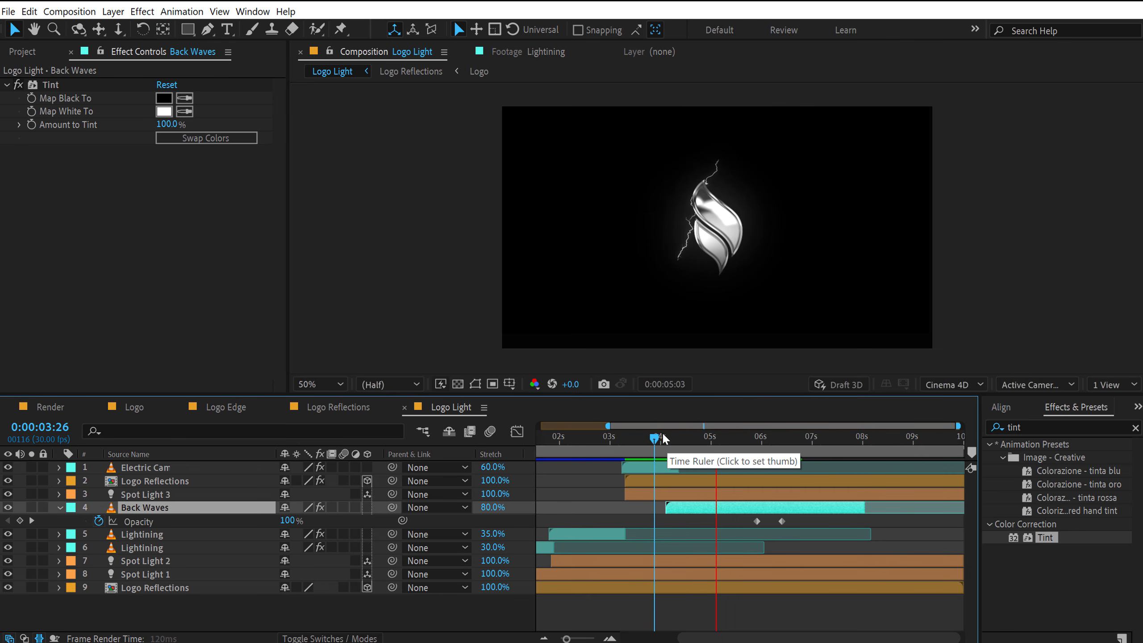
pyautogui.click(681, 439)
pyautogui.moveTo(682, 434); pyautogui.dragTo(688, 438)
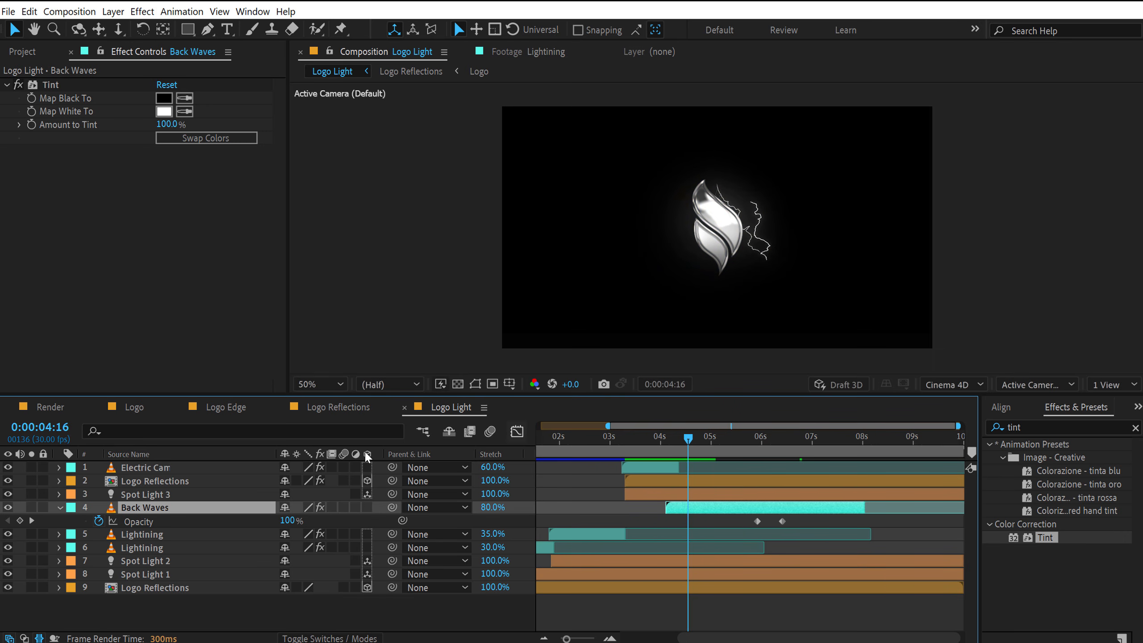
pyautogui.click(60, 507)
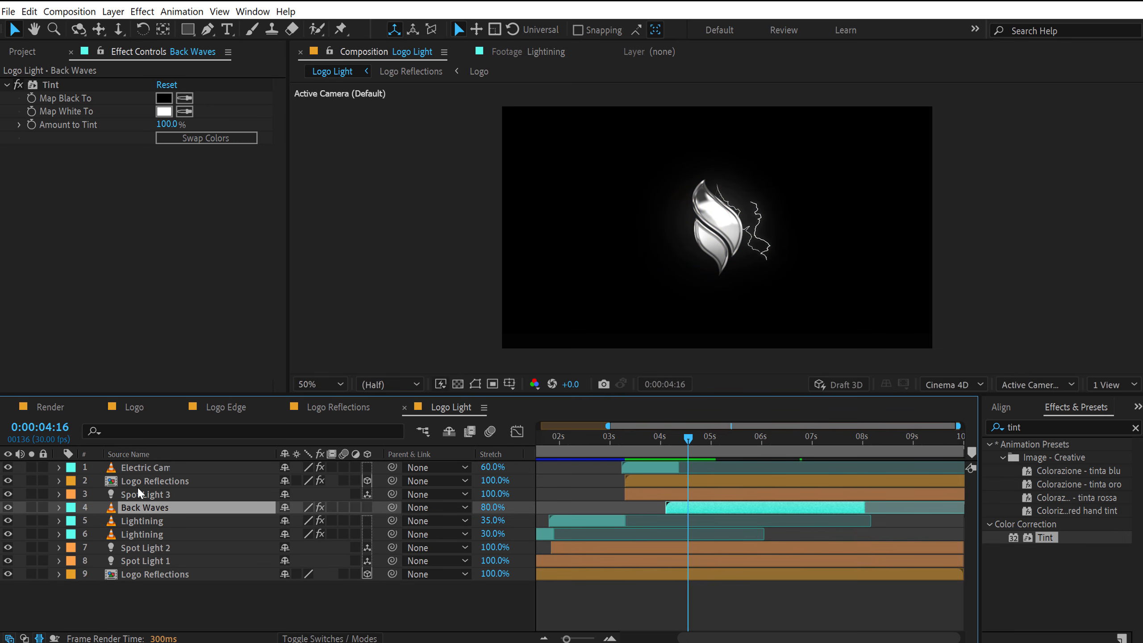
# - Animate the upper Logo Reflections layer's Position from 960, 540 at 0:00:04:16 up to 960, 456 at 0:00:05:06
pyautogui.click(145, 480)
pyautogui.press('p')
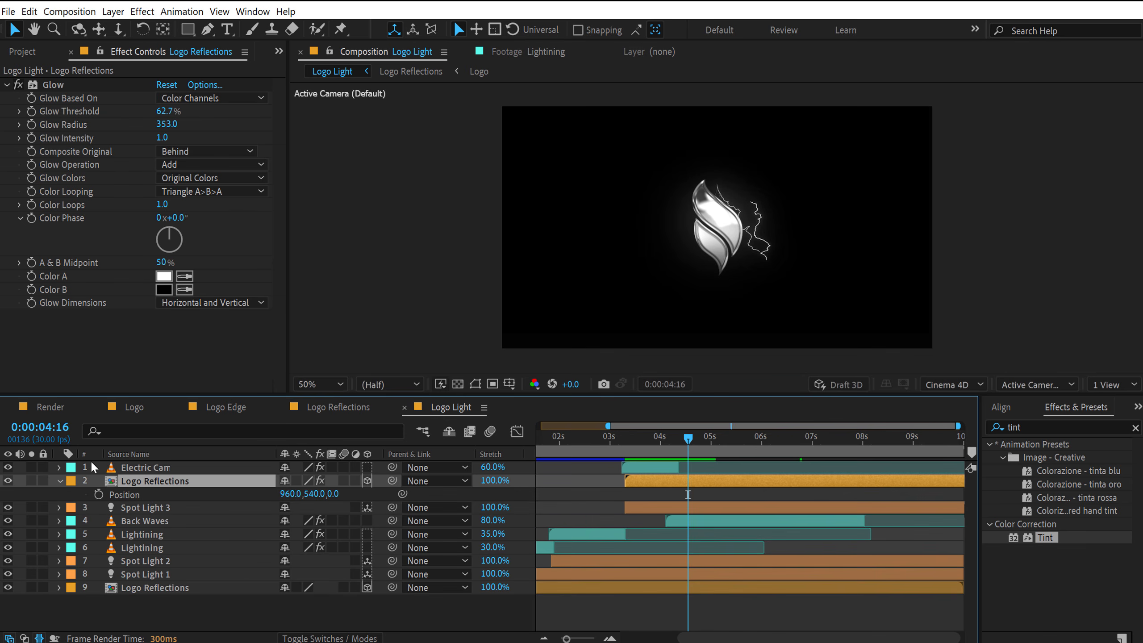
pyautogui.click(98, 495)
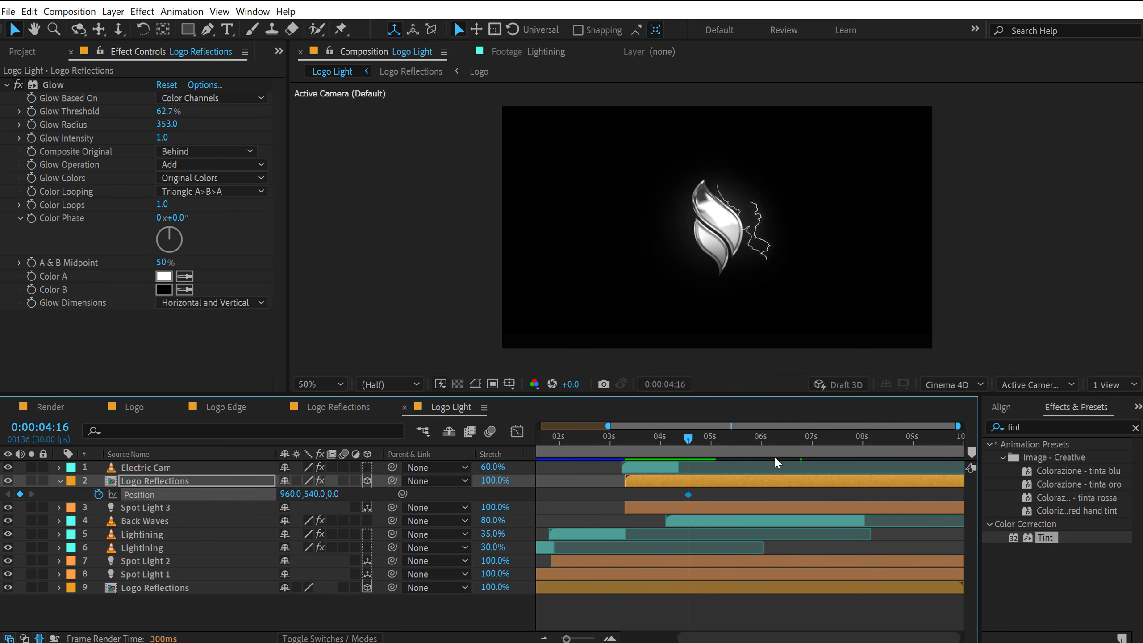
pyautogui.scroll(2, 688, 446)
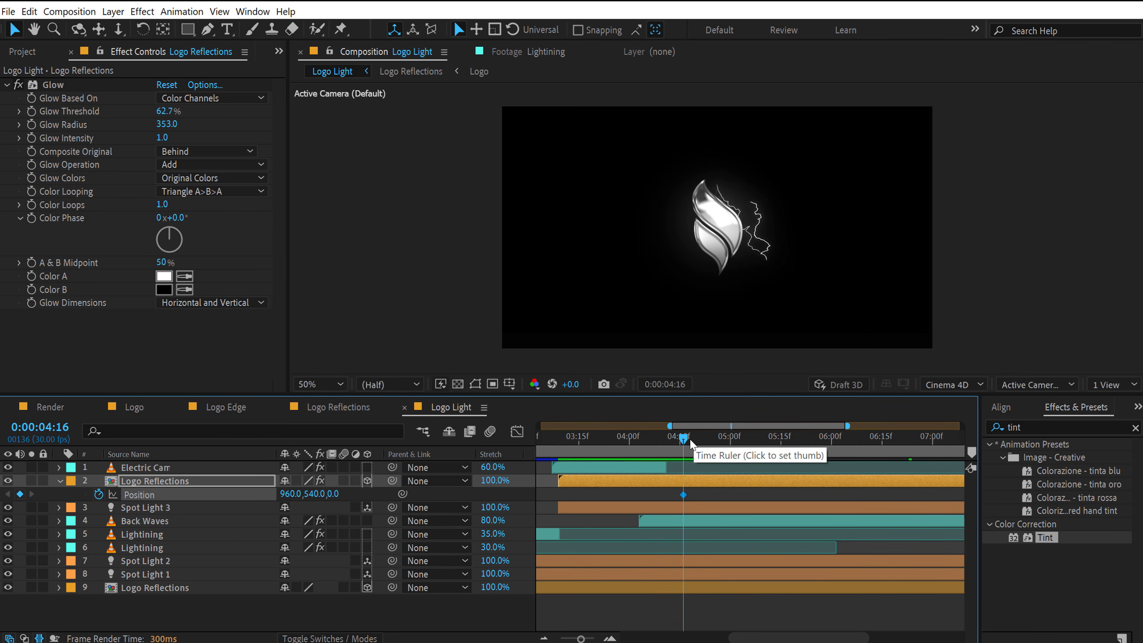
pyautogui.moveTo(689, 445); pyautogui.dragTo(751, 450)
pyautogui.moveTo(717, 262); pyautogui.dragTo(716, 243)
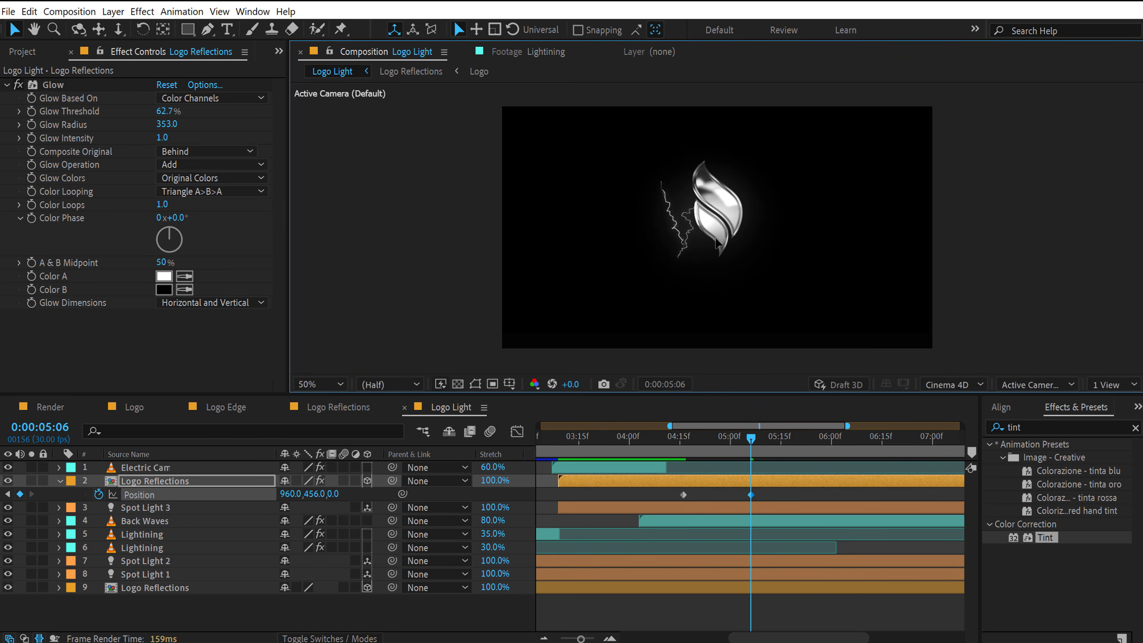
pyautogui.scroll(2, 682, 478)
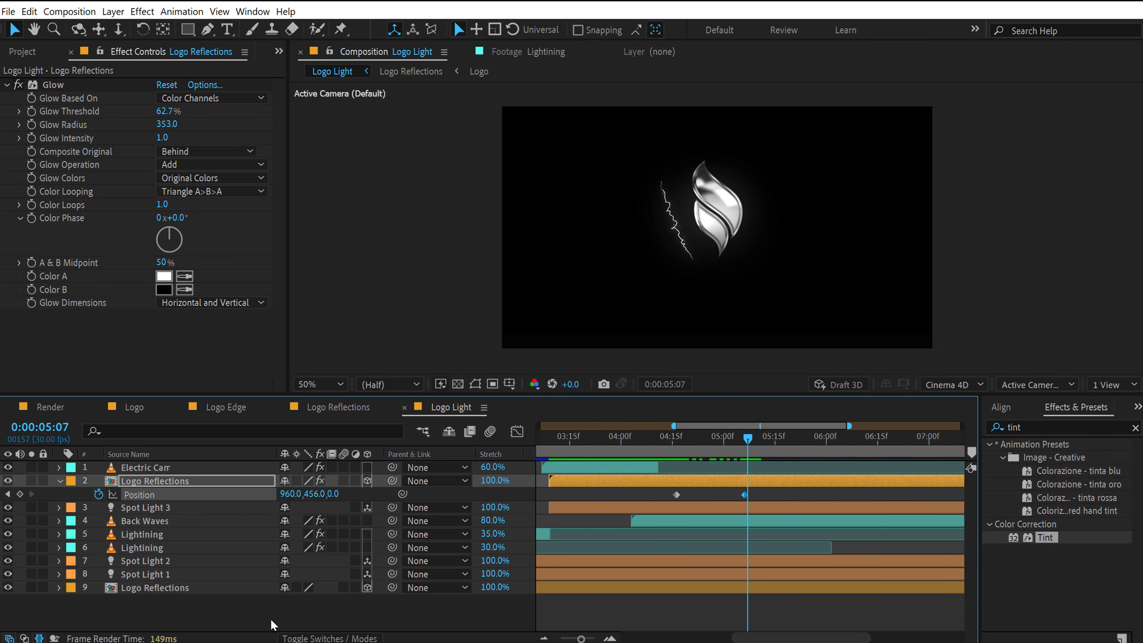
# - Add the text "wings" below the logo at 44 px with 445 tracking, and center it horizontally in the composition
pyautogui.click(227, 29)
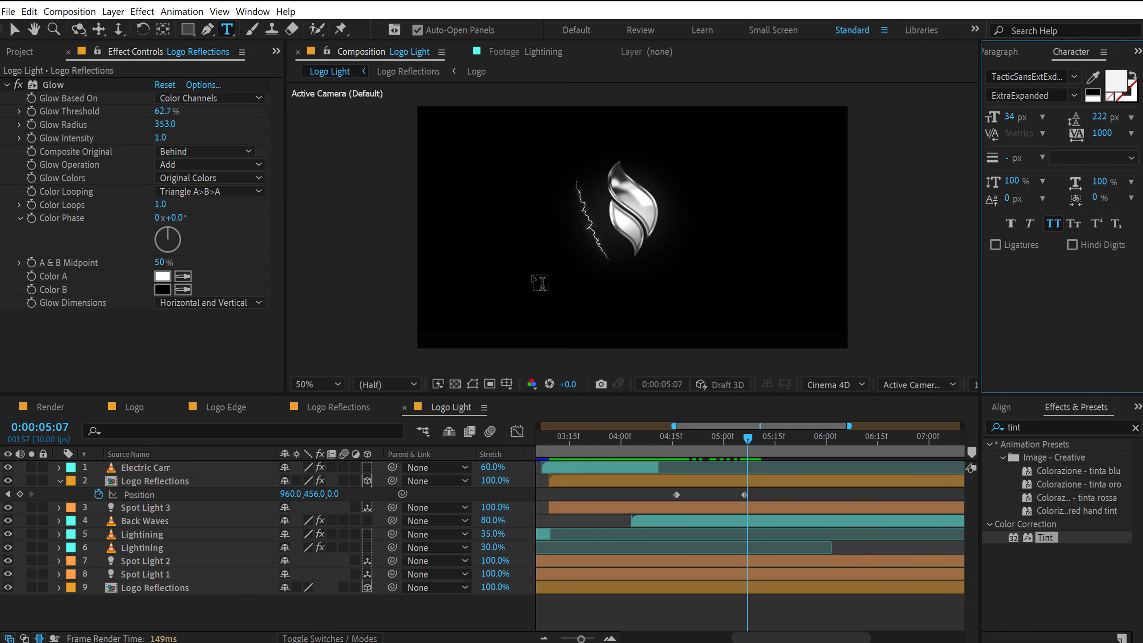
pyautogui.click(554, 308)
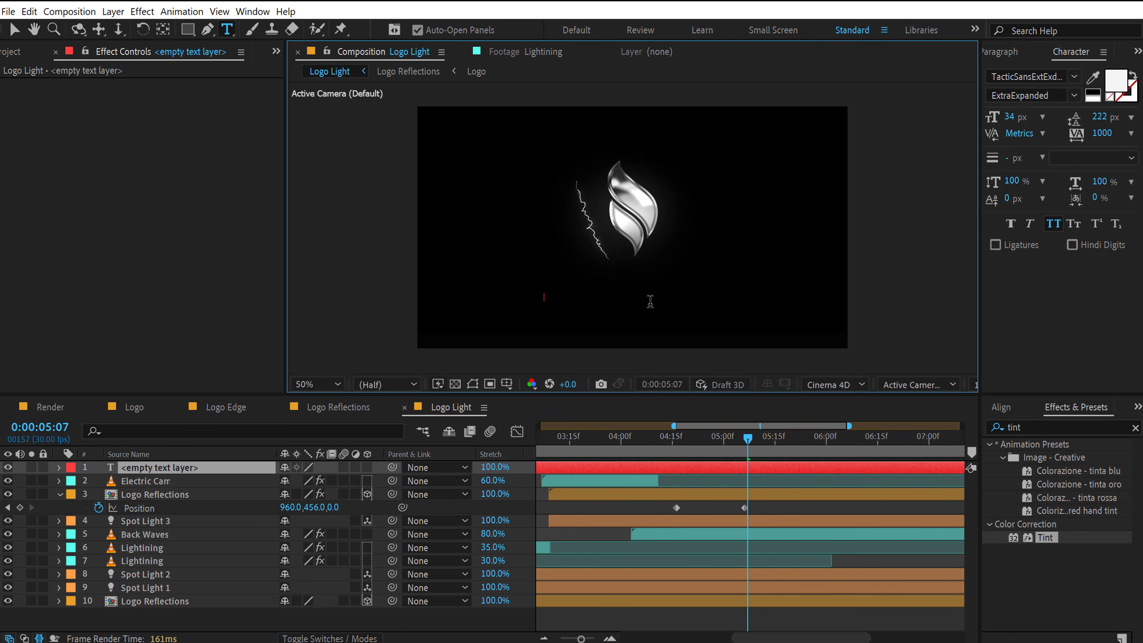
pyautogui.write('wings')
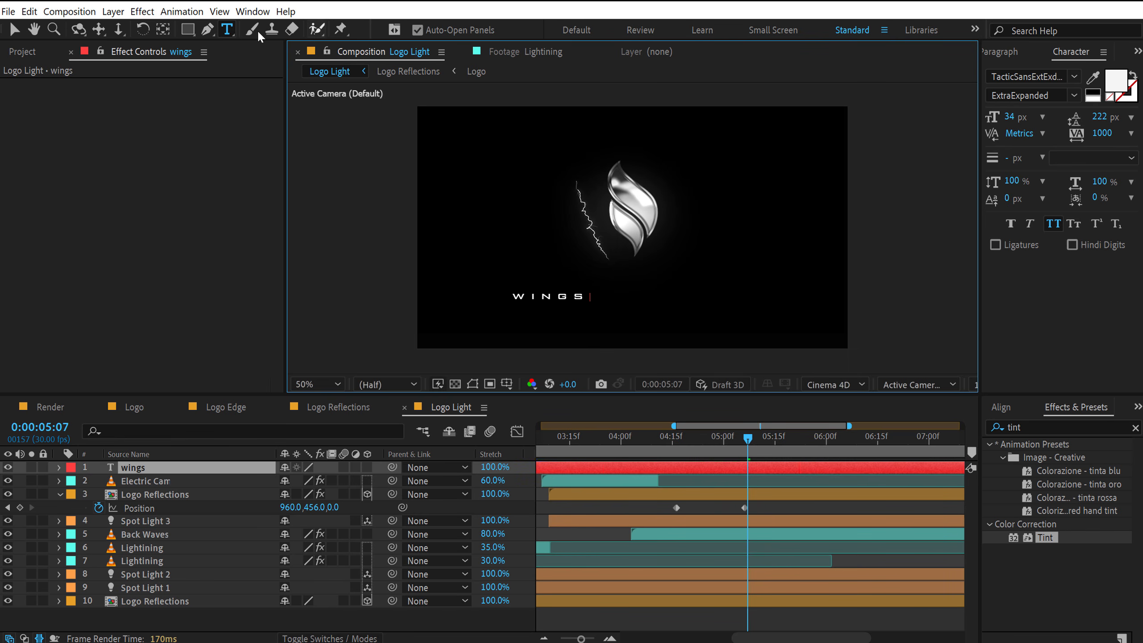
pyautogui.click(15, 30)
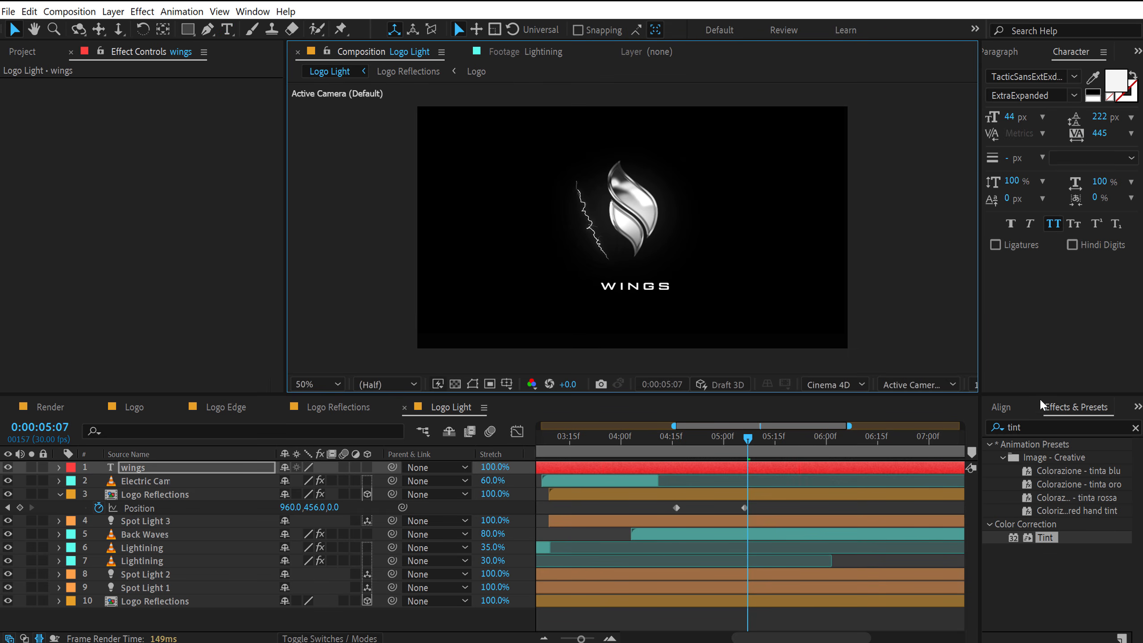
pyautogui.click(1008, 407)
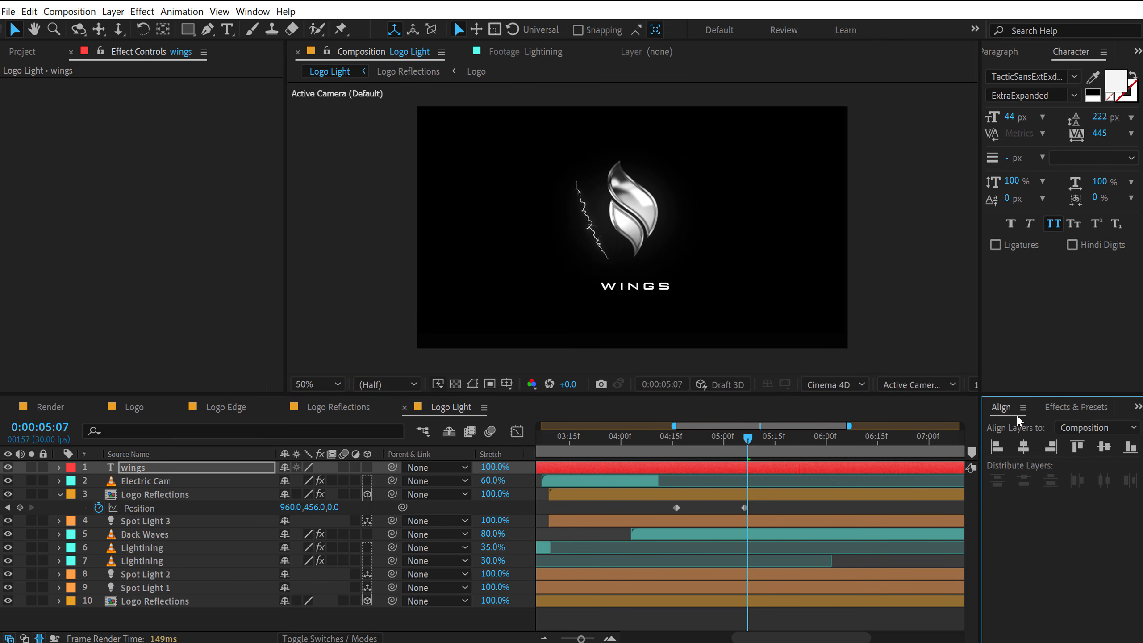
pyautogui.click(1015, 450)
# - Set Position and Opacity keyframes on the wings text at 0:00:05:06, keeping its current place and full opacity
pyautogui.moveTo(749, 451); pyautogui.dragTo(746, 452)
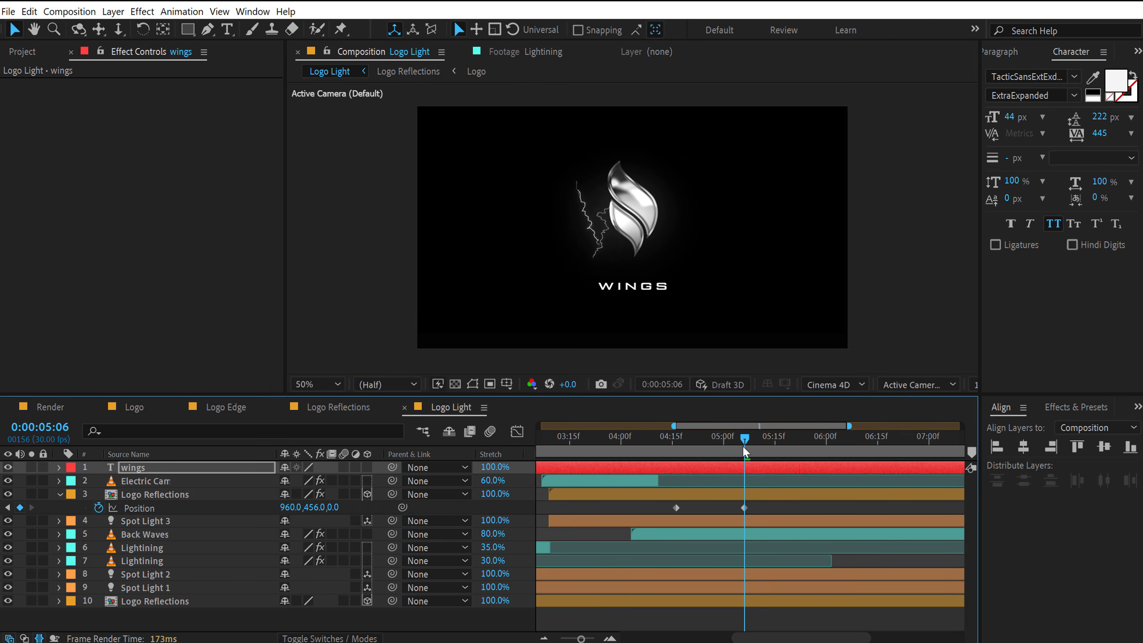
pyautogui.click(145, 468)
pyautogui.press('p')
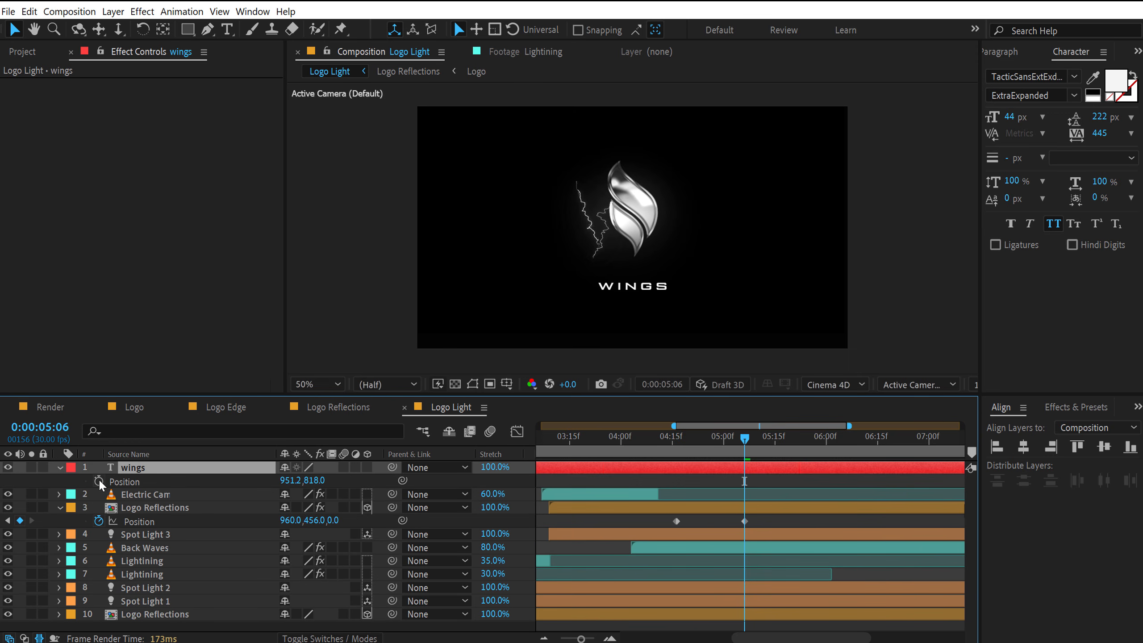
pyautogui.click(98, 481)
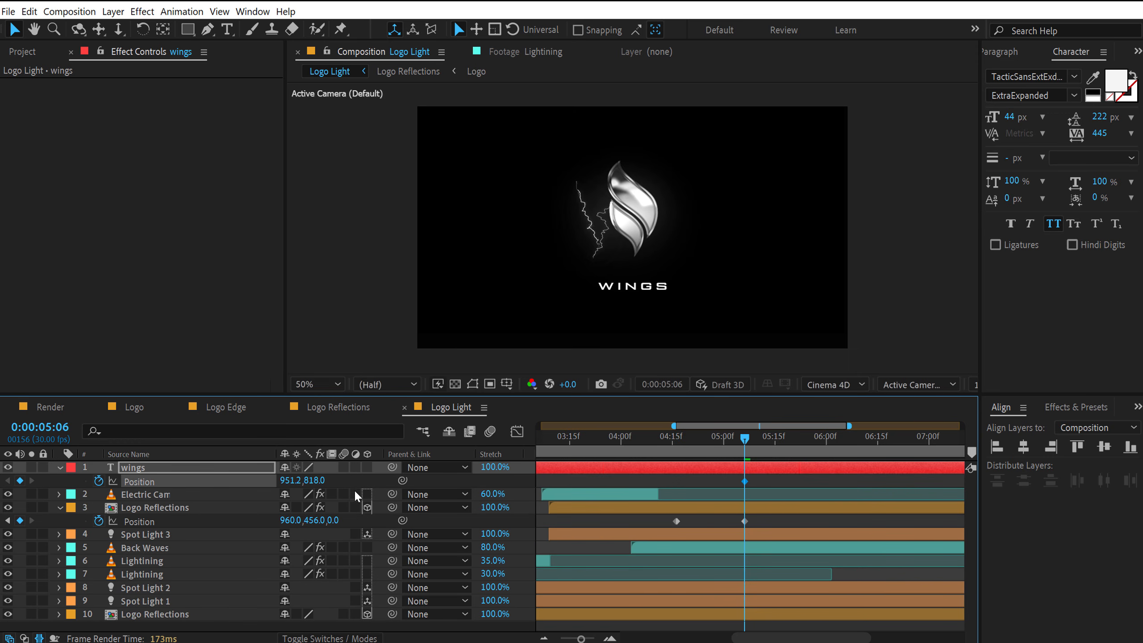
pyautogui.press('t')
pyautogui.click(99, 481)
pyautogui.hotkey('shift', 'p')
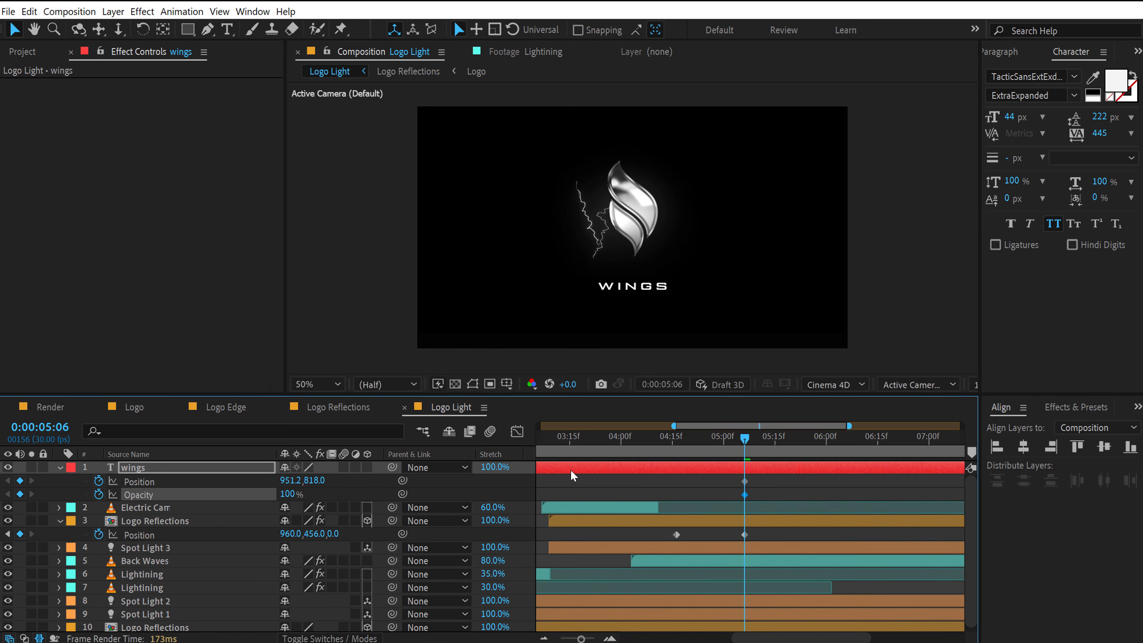
# - Keyframe the wings text at 0:00:04:16 with Position 951.2, 874 and Opacity 0%
pyautogui.click(686, 445)
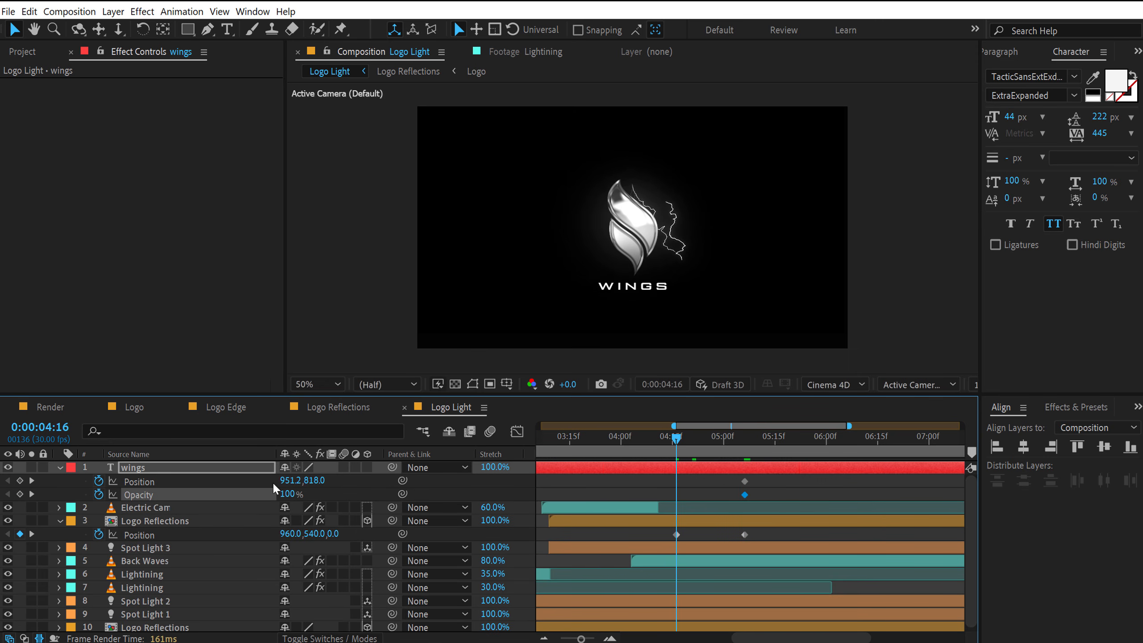
pyautogui.moveTo(314, 479); pyautogui.dragTo(364, 472)
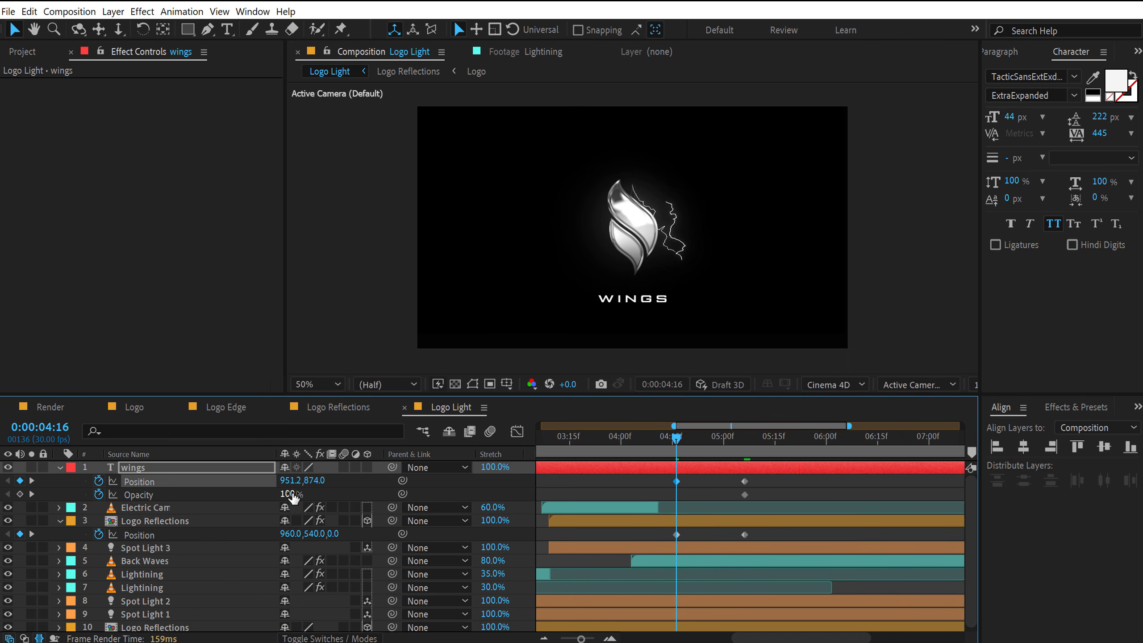
pyautogui.moveTo(291, 495); pyautogui.dragTo(188, 523)
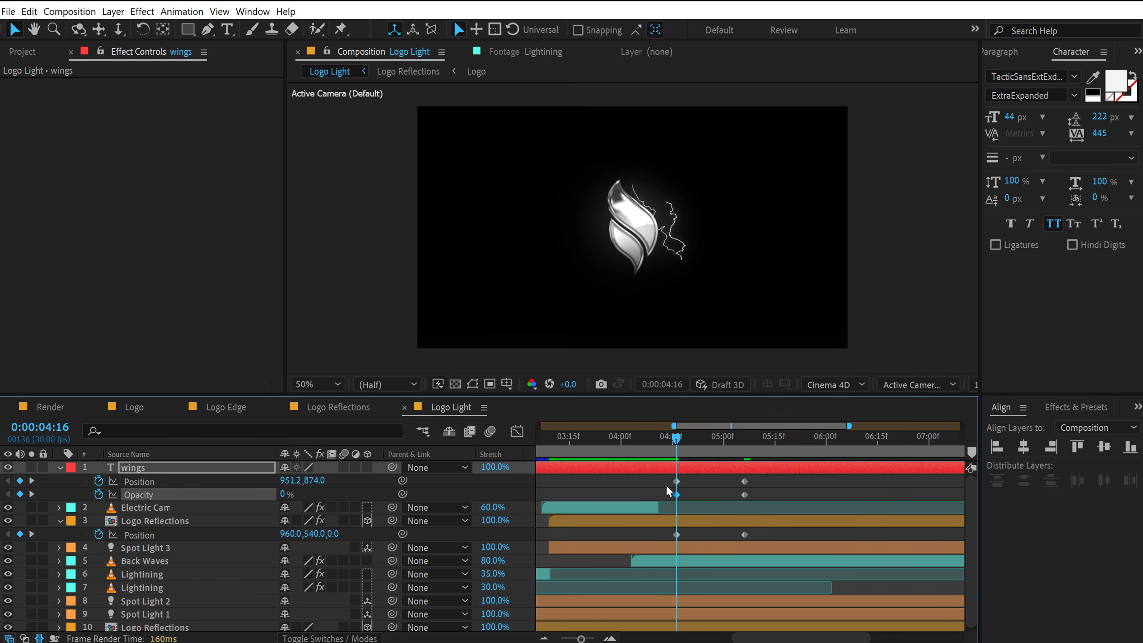
# - Apply Easy Ease to all wings and Logo Reflections keyframes and show their speed curves in the Graph Editor
pyautogui.moveTo(665, 487); pyautogui.dragTo(779, 557)
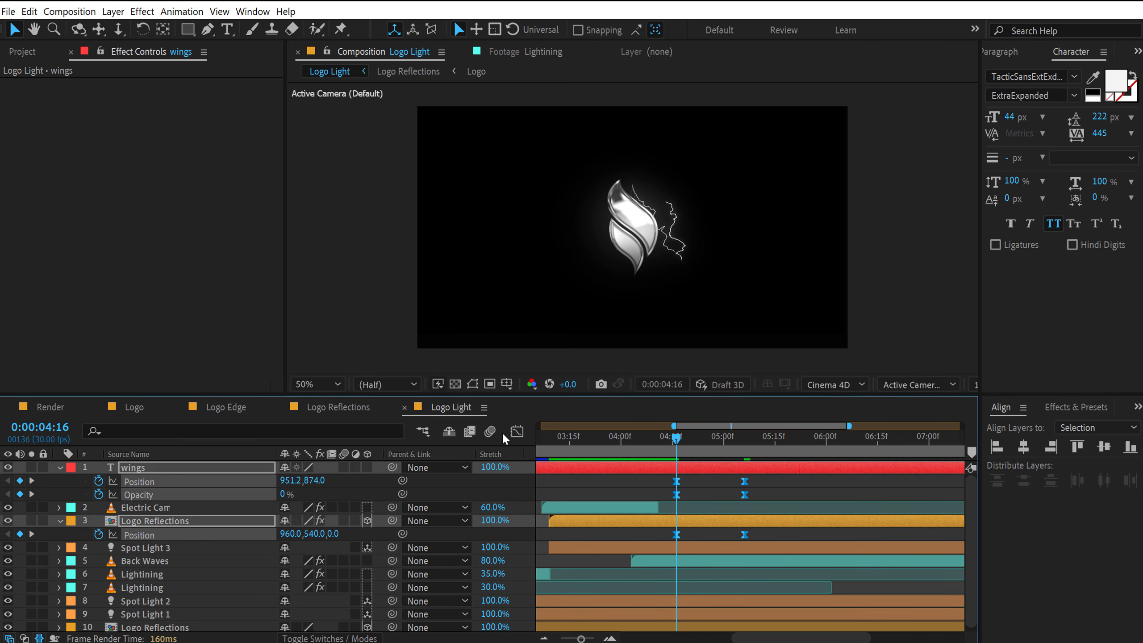
pyautogui.click(516, 432)
pyautogui.scroll(3, 720, 531)
pyautogui.rightClick(804, 524)
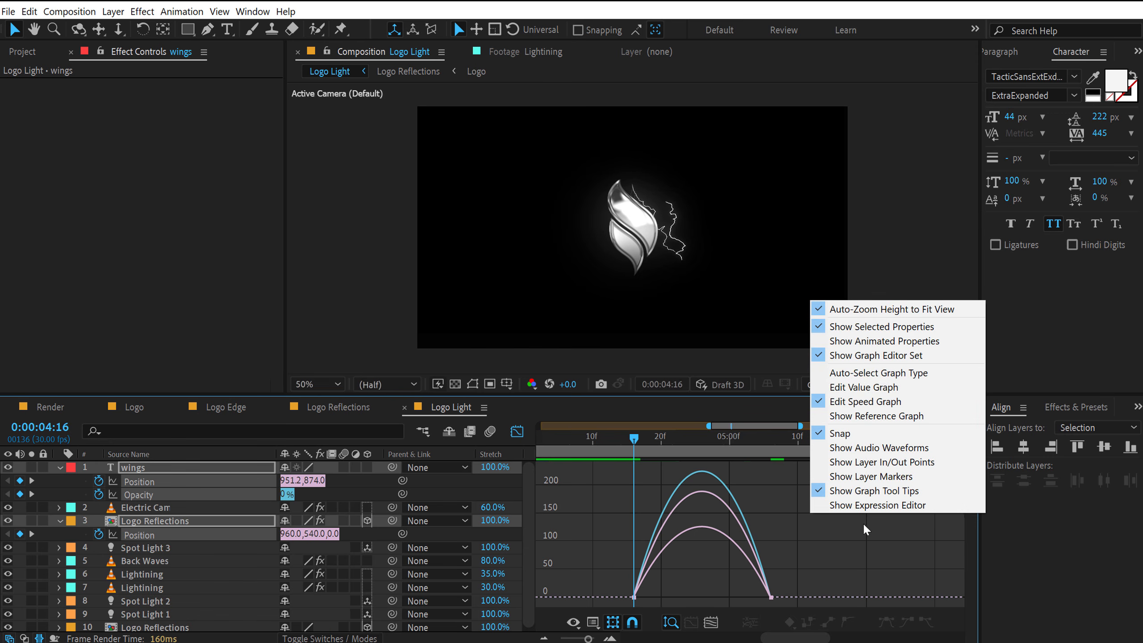
pyautogui.click(804, 547)
# - Shape the speed curves into a sharp central peak with about 82% influence, preview the motion, and close the Graph Editor
pyautogui.scroll(1, 769, 508)
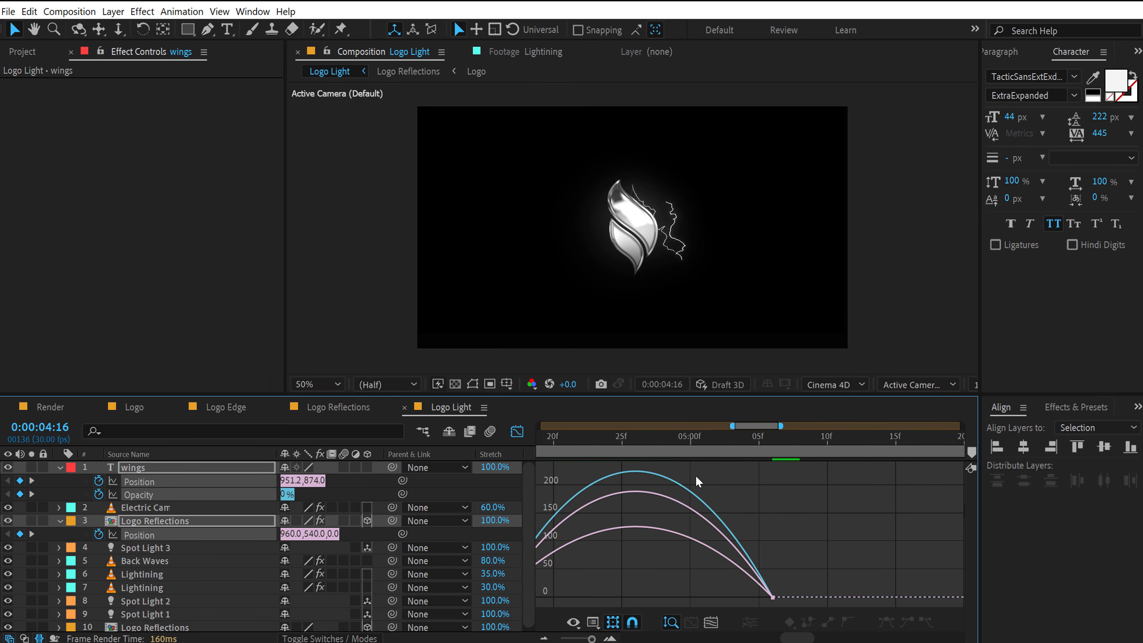
pyautogui.scroll(-1, 714, 488)
pyautogui.click(672, 440)
pyautogui.moveTo(633, 577); pyautogui.dragTo(661, 592)
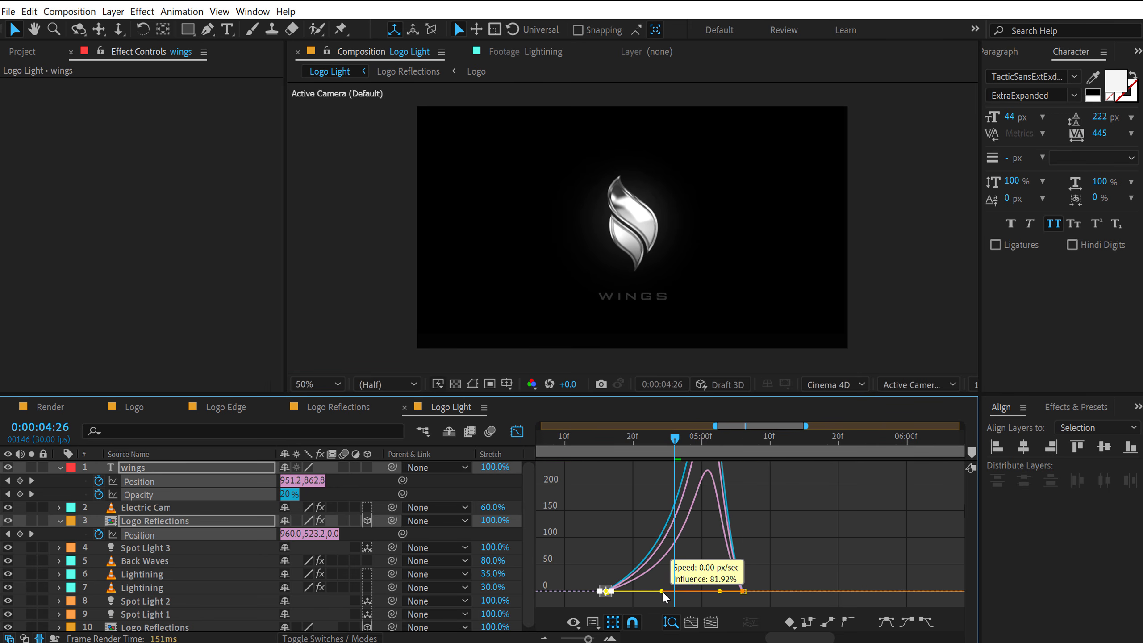
pyautogui.moveTo(766, 577); pyautogui.dragTo(688, 593)
pyautogui.click(601, 439)
pyautogui.press('space')
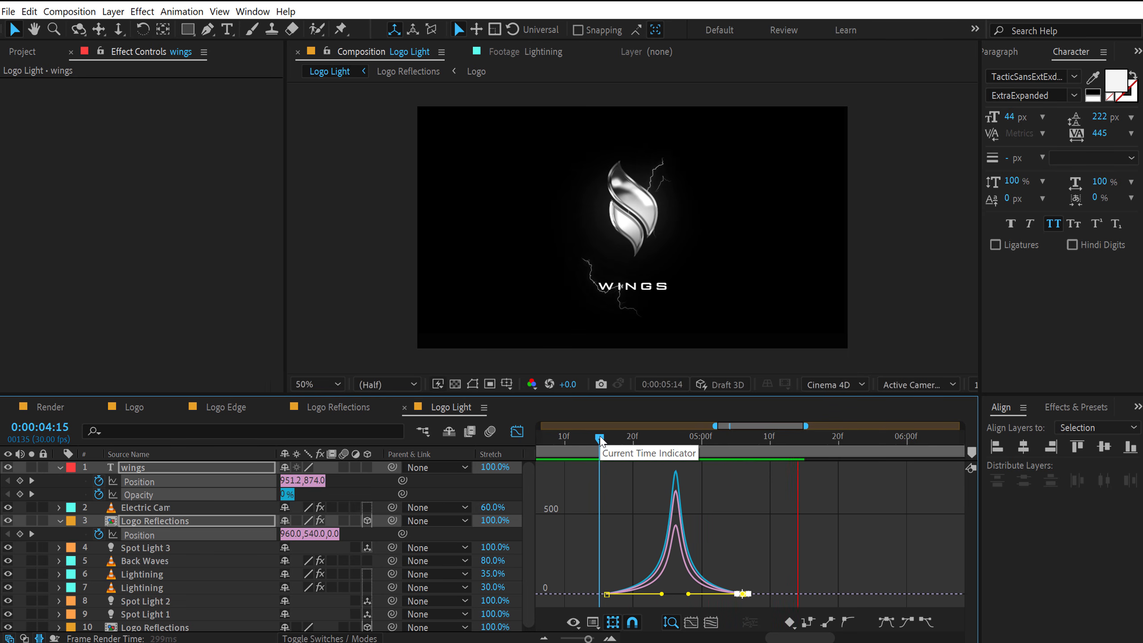
pyautogui.press('space')
pyautogui.moveTo(689, 447); pyautogui.dragTo(749, 445)
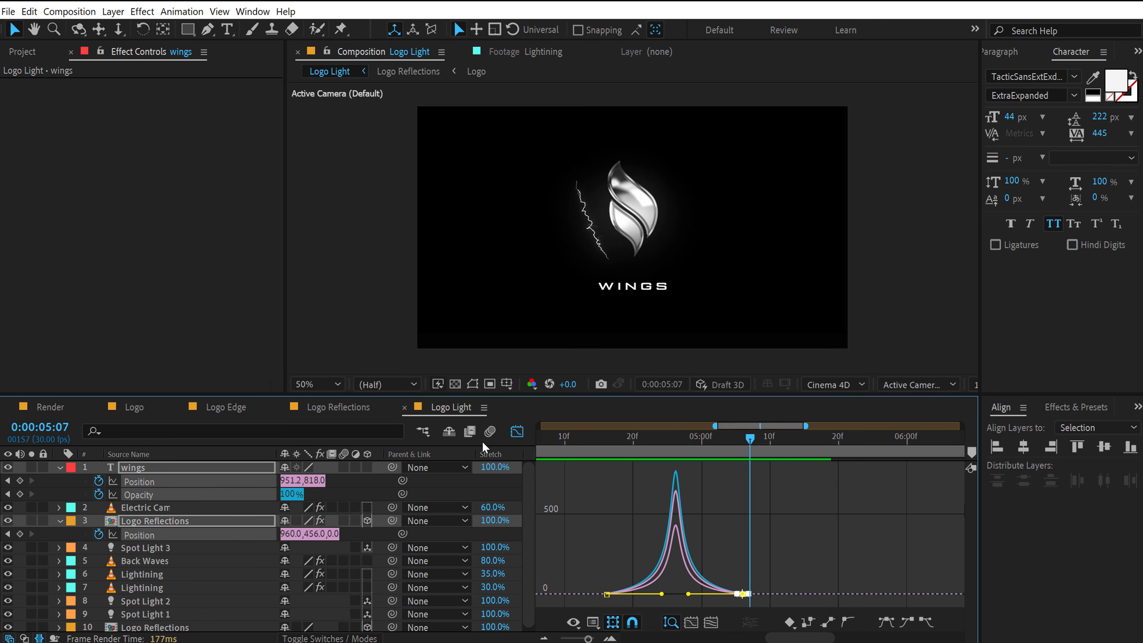
pyautogui.click(517, 431)
# - Trim the end of the lowest Logo Reflections layer to 0:00:03:24
pyautogui.click(627, 491)
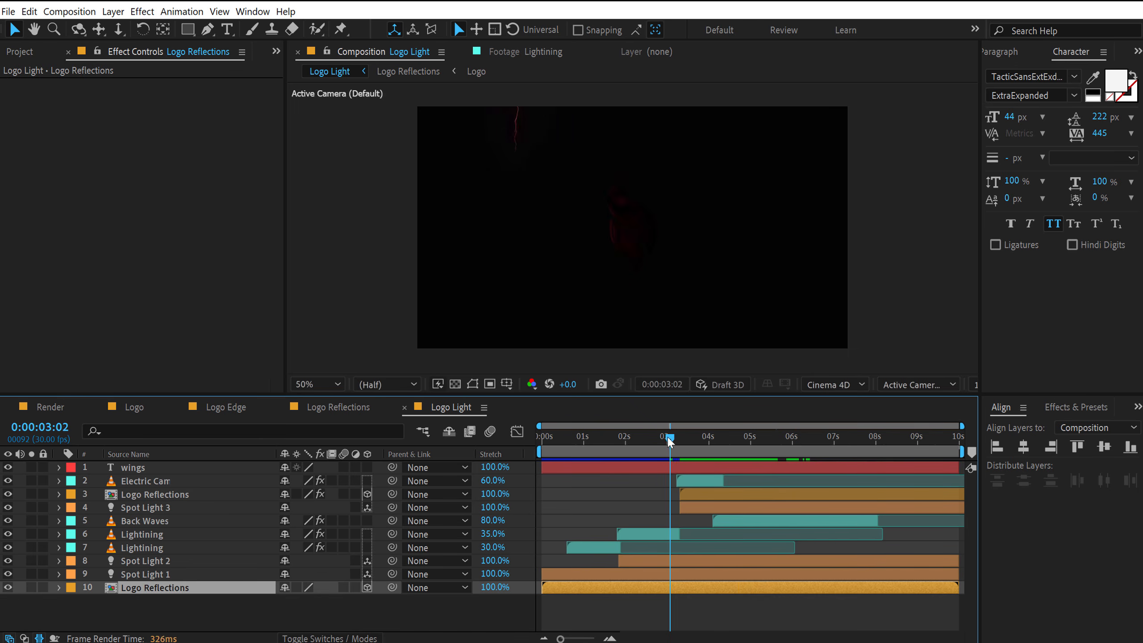
pyautogui.moveTo(670, 440); pyautogui.dragTo(700, 443)
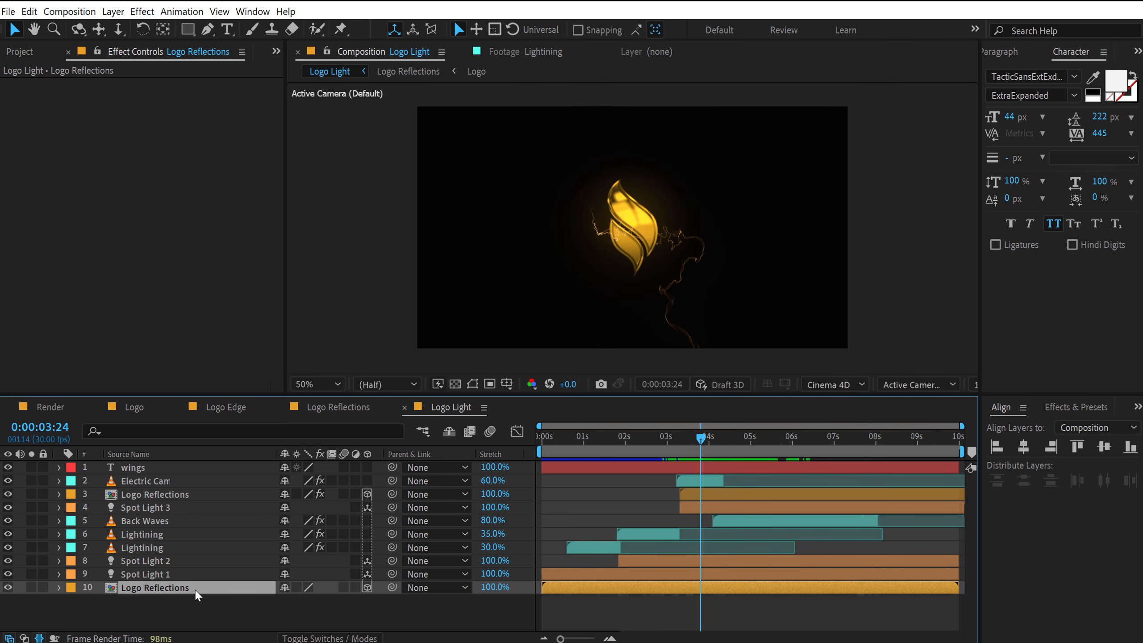
pyautogui.hotkey('alt', ']')
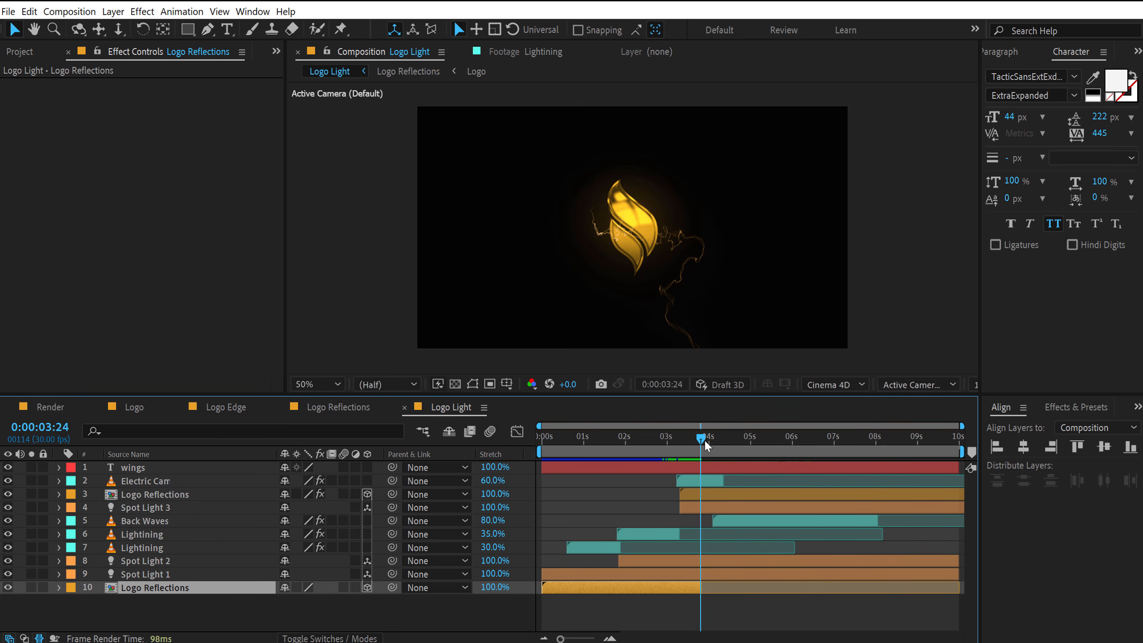
# - End the work area at about 7 seconds and preview the whole logo animation
pyautogui.moveTo(701, 439); pyautogui.dragTo(837, 464)
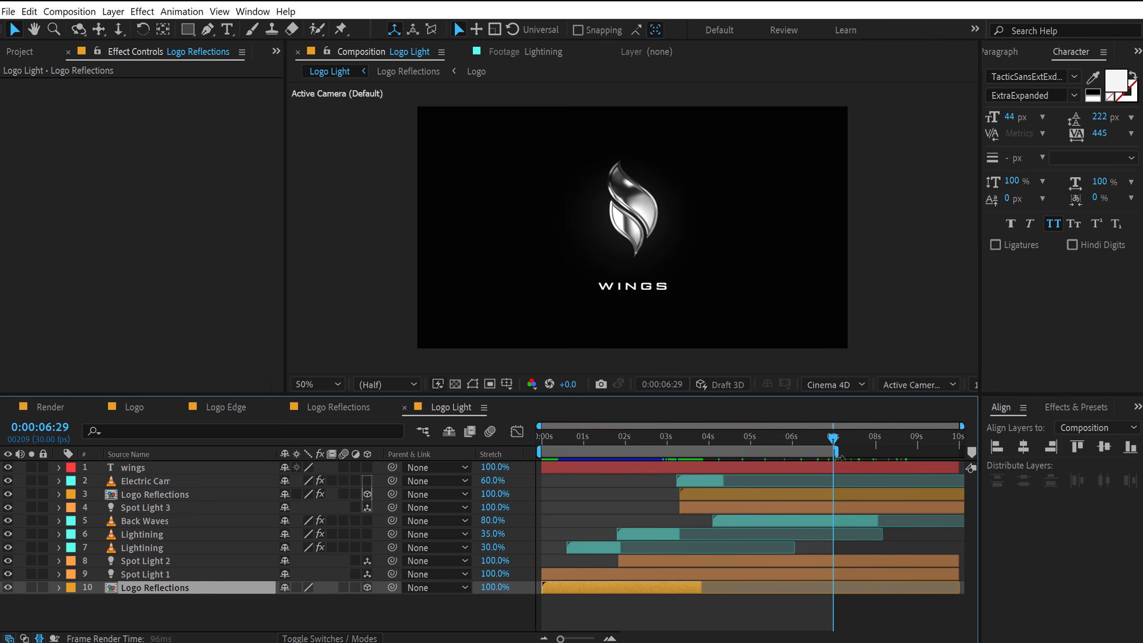
pyautogui.press('space')
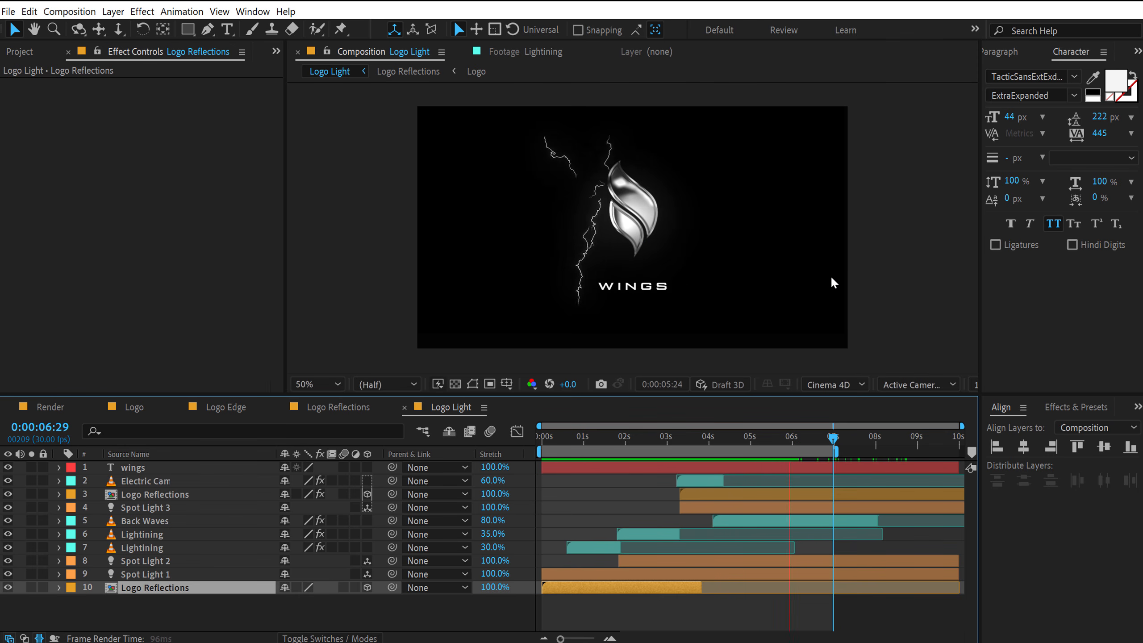
pyautogui.click(671, 441)
pyautogui.moveTo(673, 446); pyautogui.dragTo(794, 438)
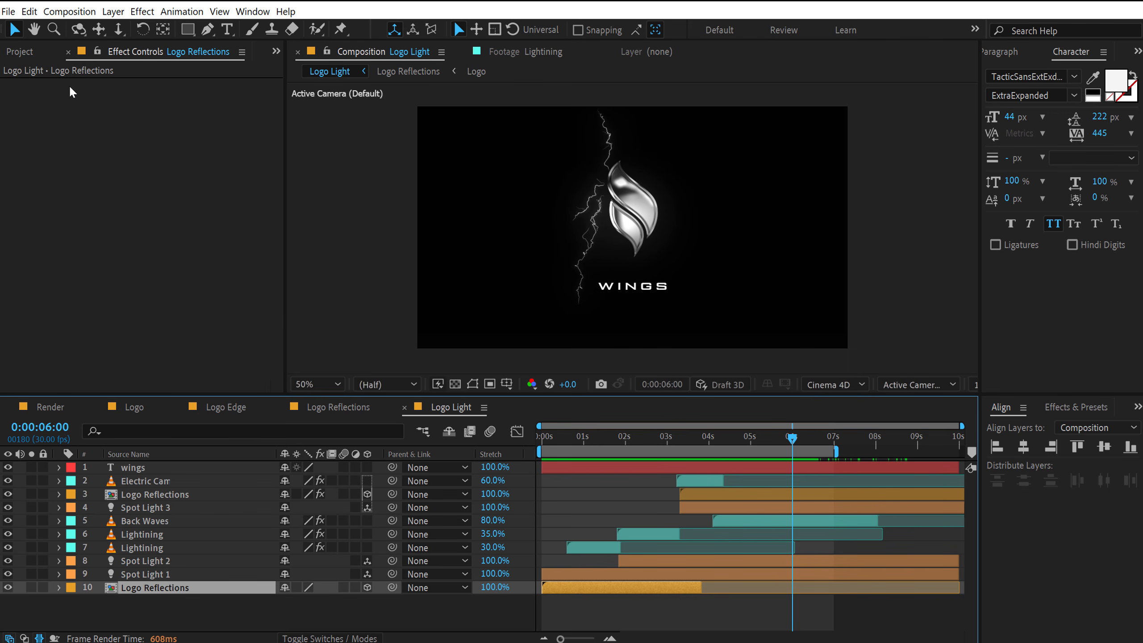
# - Place the Logo Light composition into the Render composition and move the current time to 0:00:03:20
pyautogui.click(64, 414)
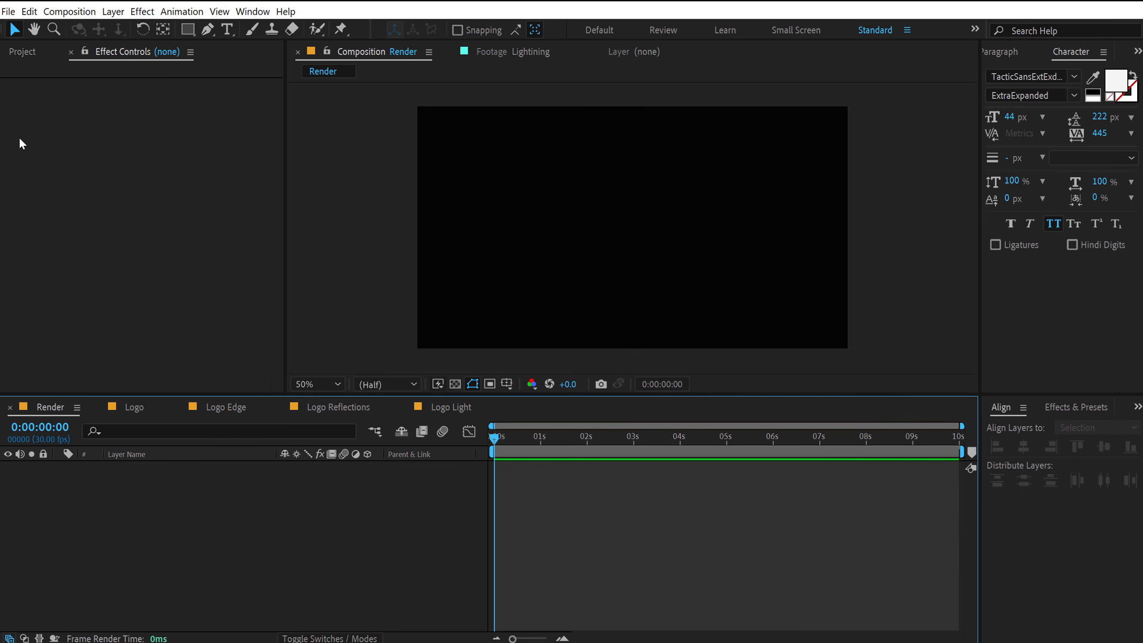
pyautogui.click(32, 49)
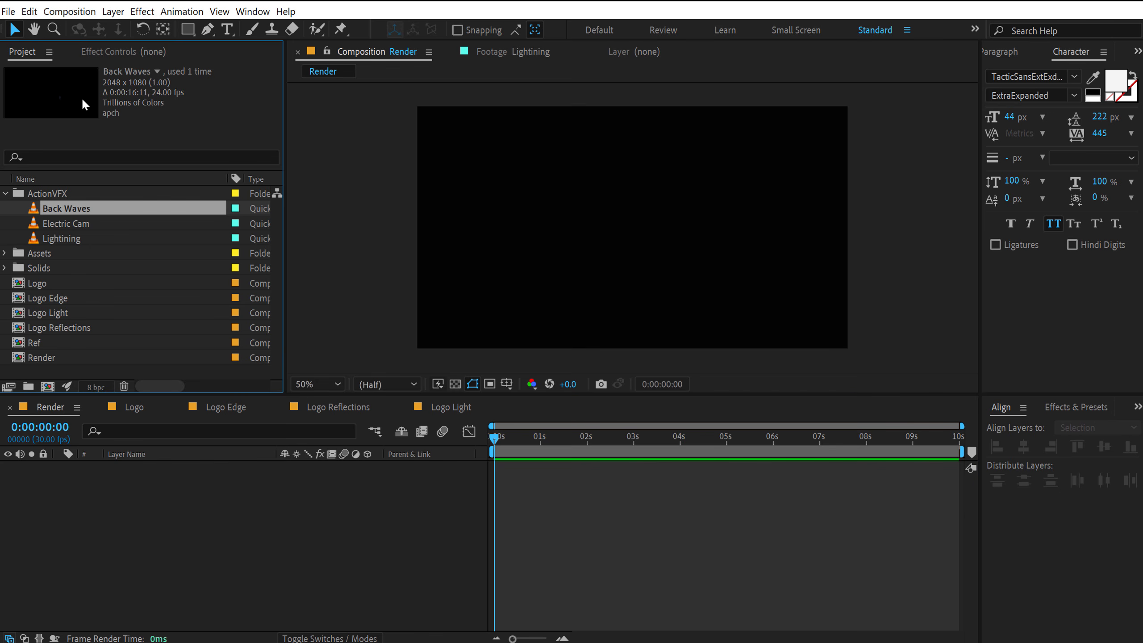
pyautogui.click(5, 194)
pyautogui.moveTo(49, 267); pyautogui.dragTo(140, 561)
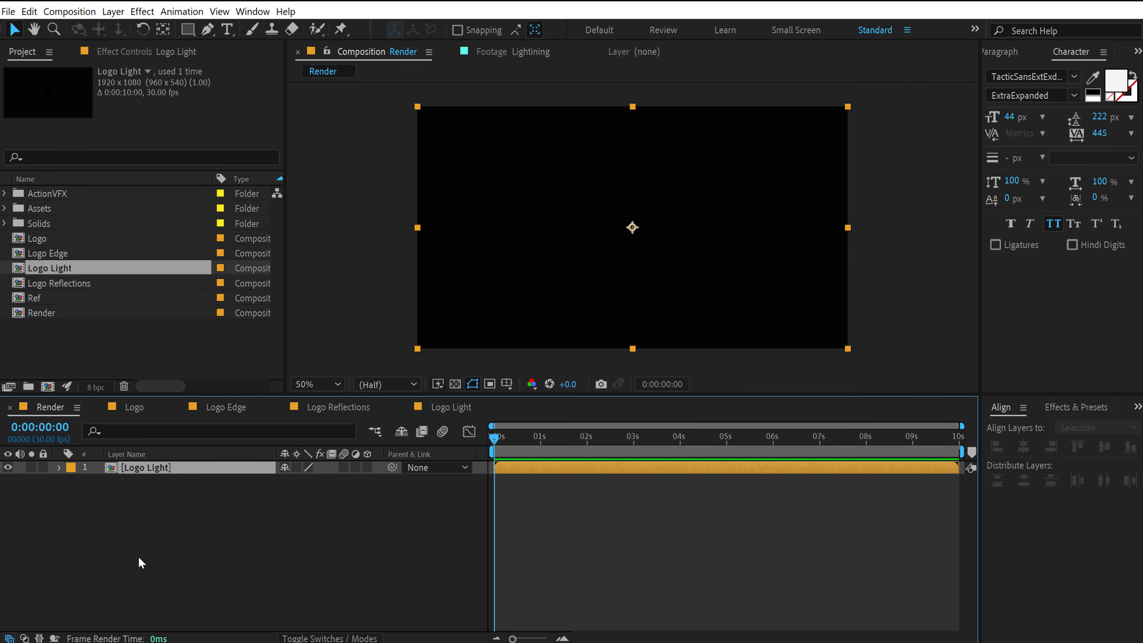
pyautogui.moveTo(511, 444); pyautogui.dragTo(664, 438)
# - Create a black 1920 × 1080 px solid named BG and place it beneath the Logo Light layer
pyautogui.click(225, 538)
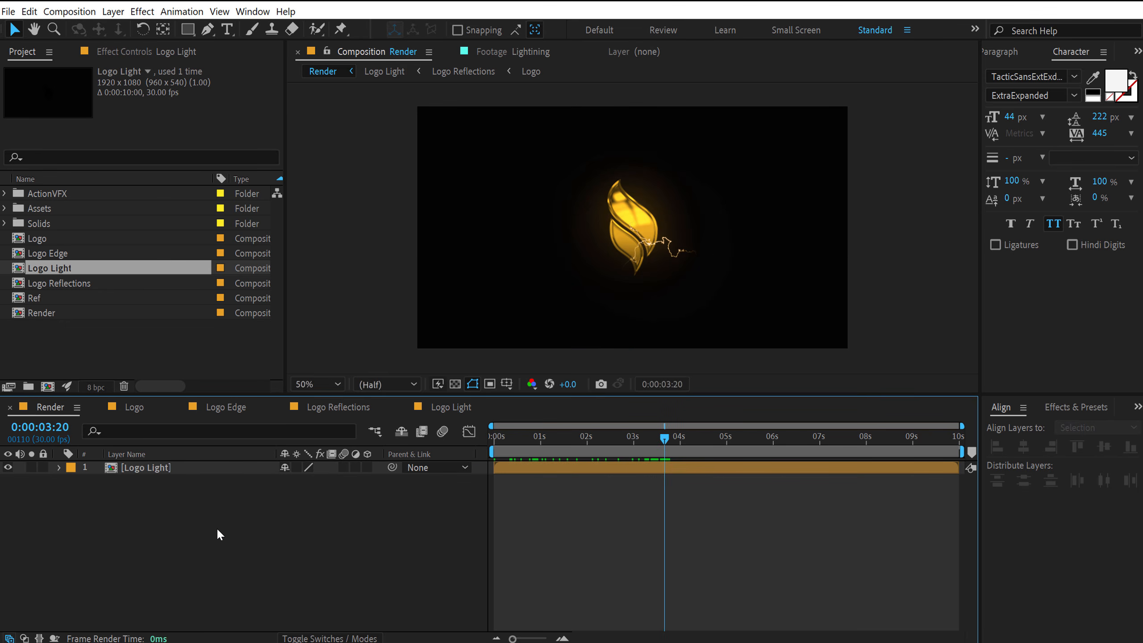
pyautogui.hotkey('ctrl', 'y')
pyautogui.write('BG')
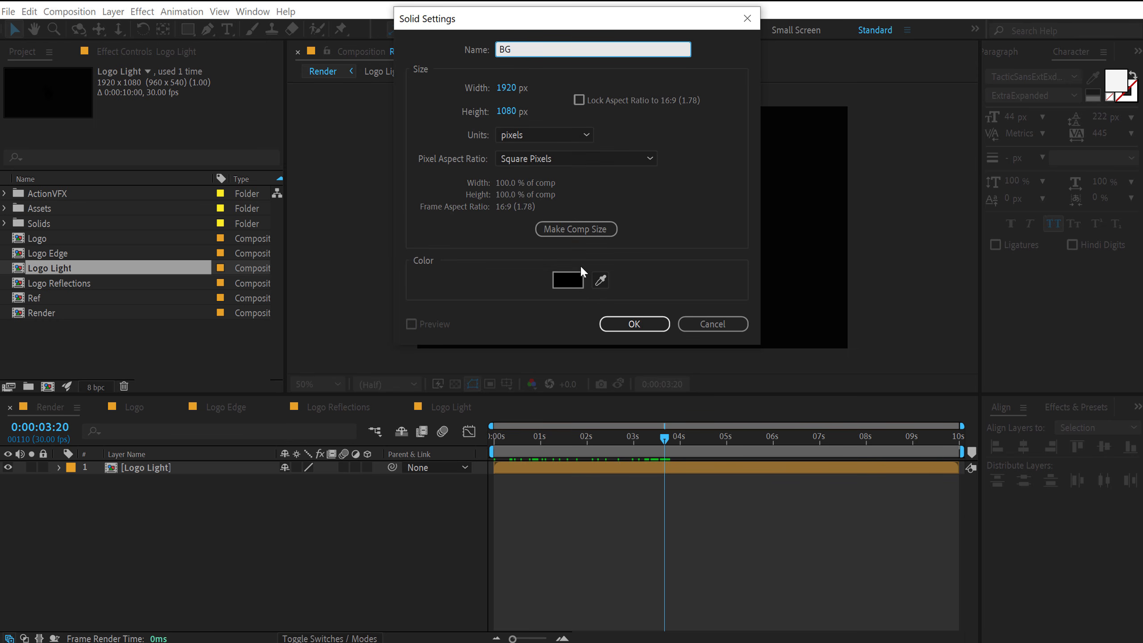
pyautogui.click(576, 278)
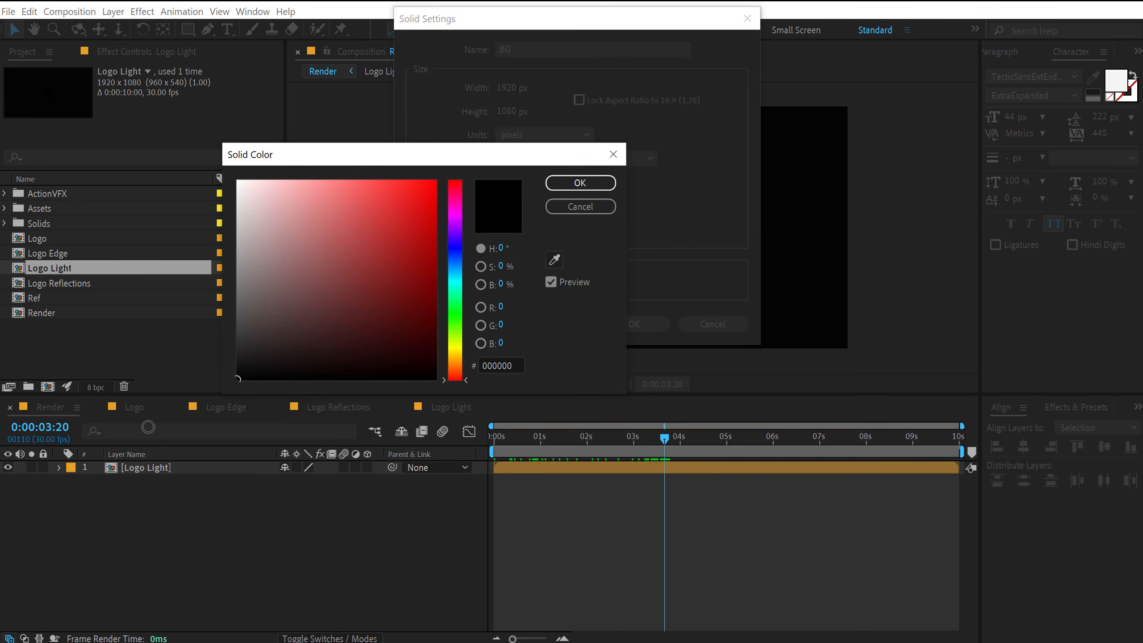
pyautogui.click(579, 183)
pyautogui.click(635, 324)
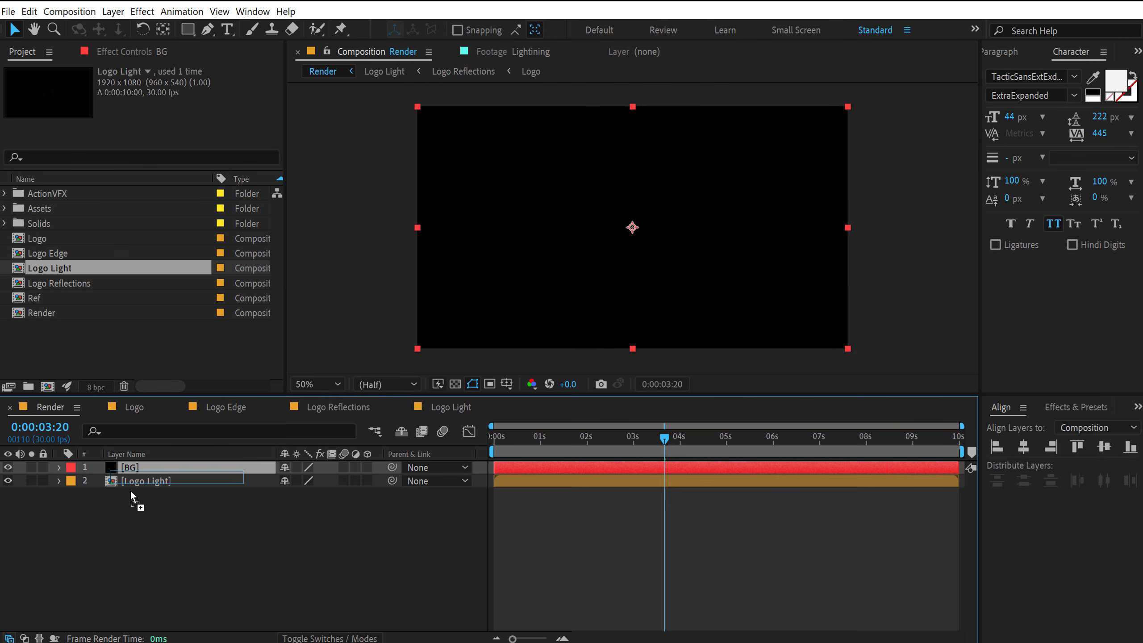
pyautogui.click(142, 544)
pyautogui.click(75, 346)
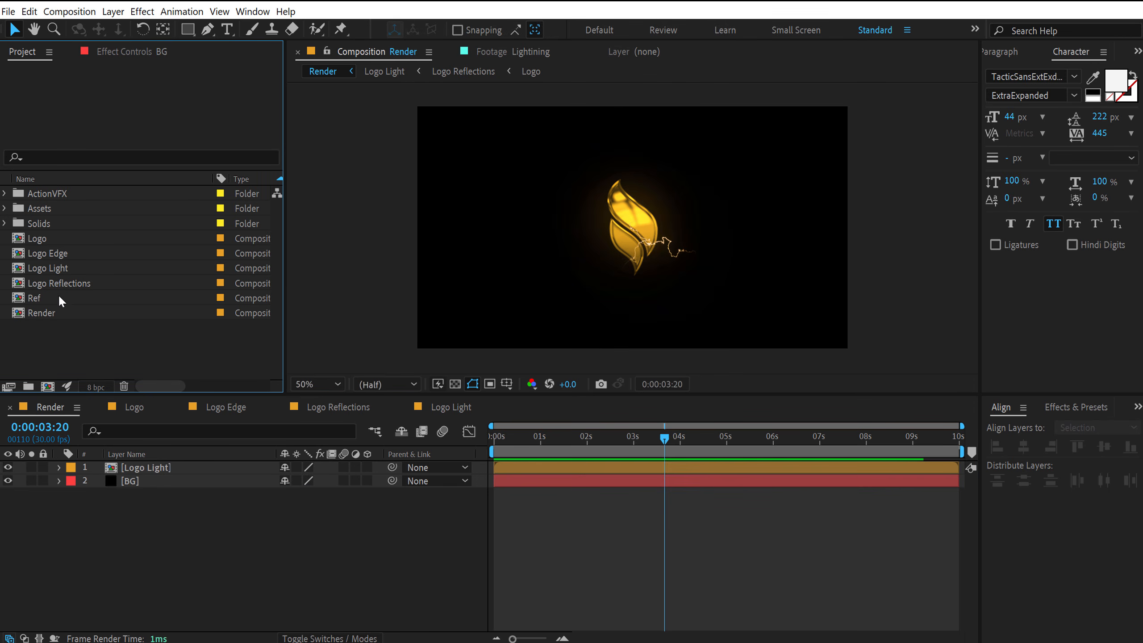
# - Add the Texture image from the Assets folder as the top layer and make it a 3D layer
pyautogui.click(5, 208)
pyautogui.moveTo(76, 238); pyautogui.dragTo(162, 470)
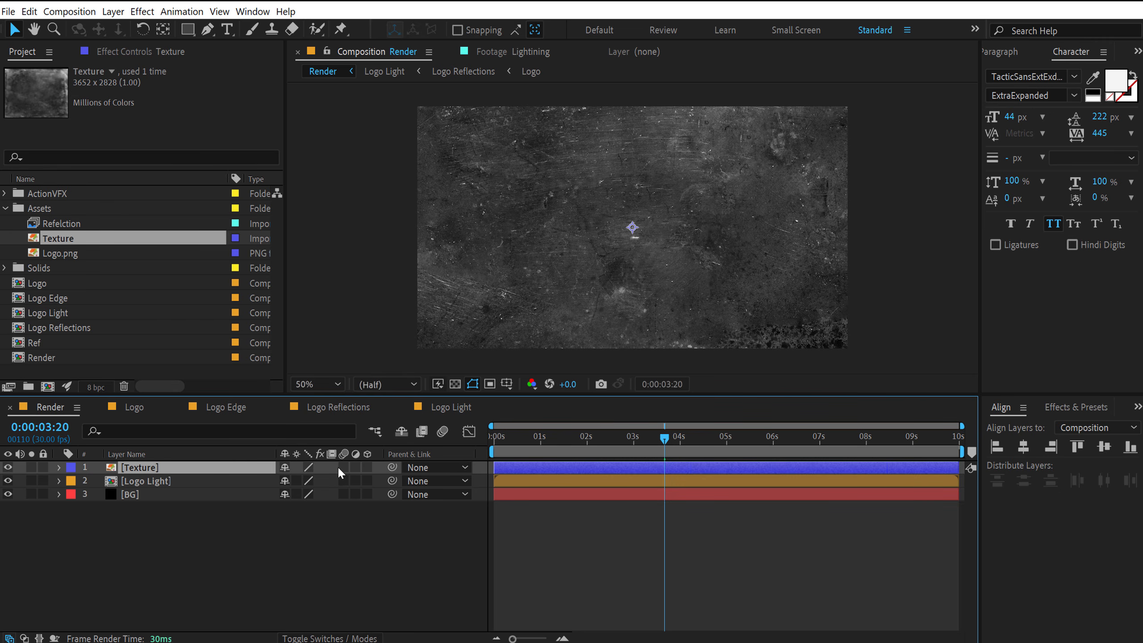
pyautogui.click(367, 467)
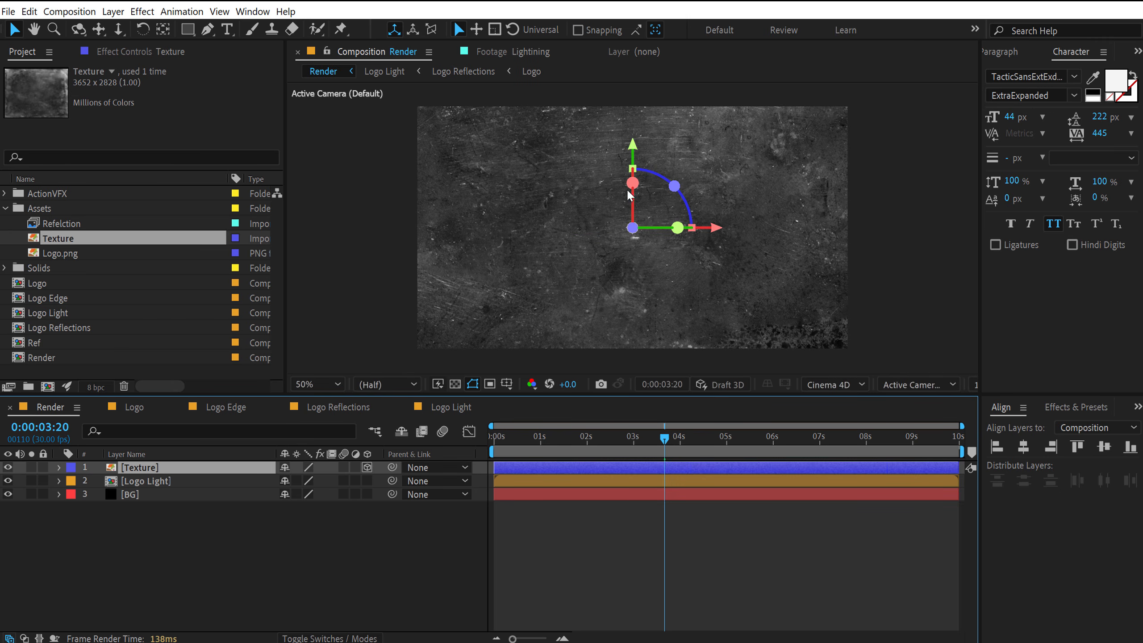
# - Rotate the Texture layer about its X axis until it lies almost flat, and lower it as a floor
pyautogui.moveTo(632, 183); pyautogui.dragTo(632, 227)
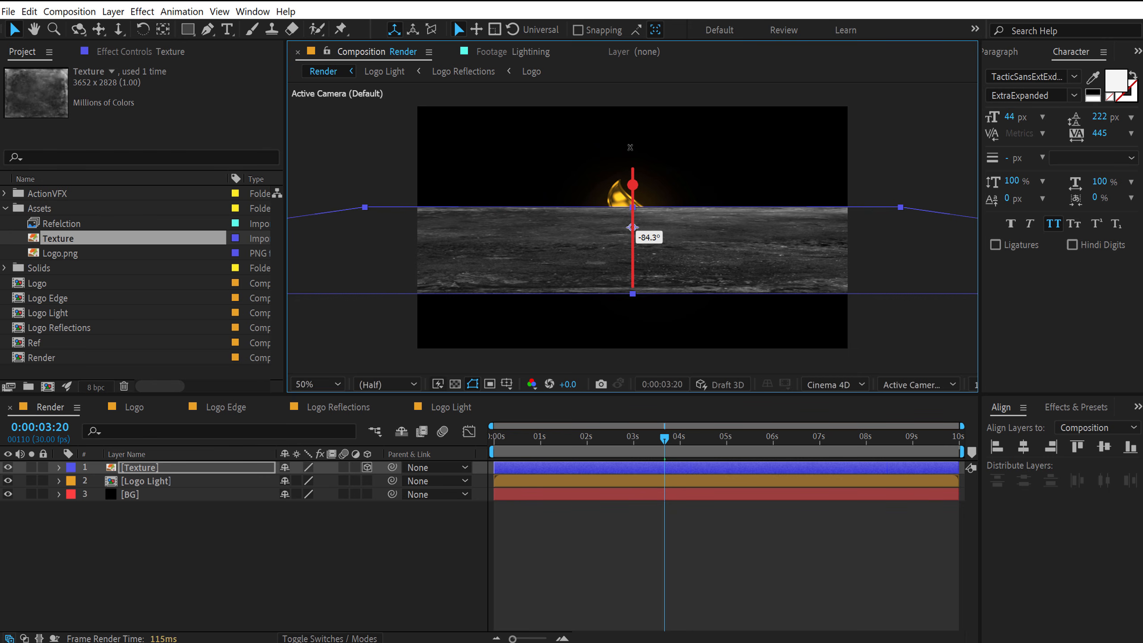
pyautogui.moveTo(619, 135); pyautogui.dragTo(636, 212)
pyautogui.moveTo(634, 257)
pyautogui.mouseDown()
pyautogui.moveTo(634, 226)
pyautogui.moveTo(634, 236)
pyautogui.mouseUp()
pyautogui.hotkey('ctrl', 'z')
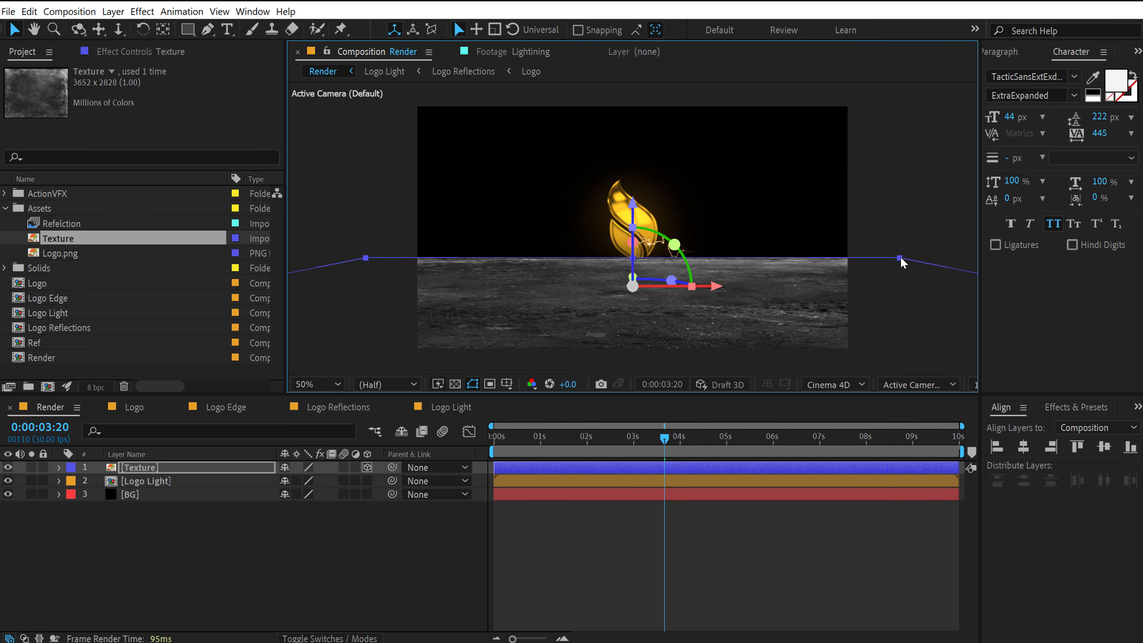
# - Enlarge the Texture floor and set its Z position to 2401.3 so it extends past the frame's lower edge
pyautogui.moveTo(901, 263); pyautogui.dragTo(853, 236)
pyautogui.moveTo(853, 237); pyautogui.dragTo(866, 238)
pyautogui.press('p')
pyautogui.moveTo(340, 481); pyautogui.dragTo(477, 480)
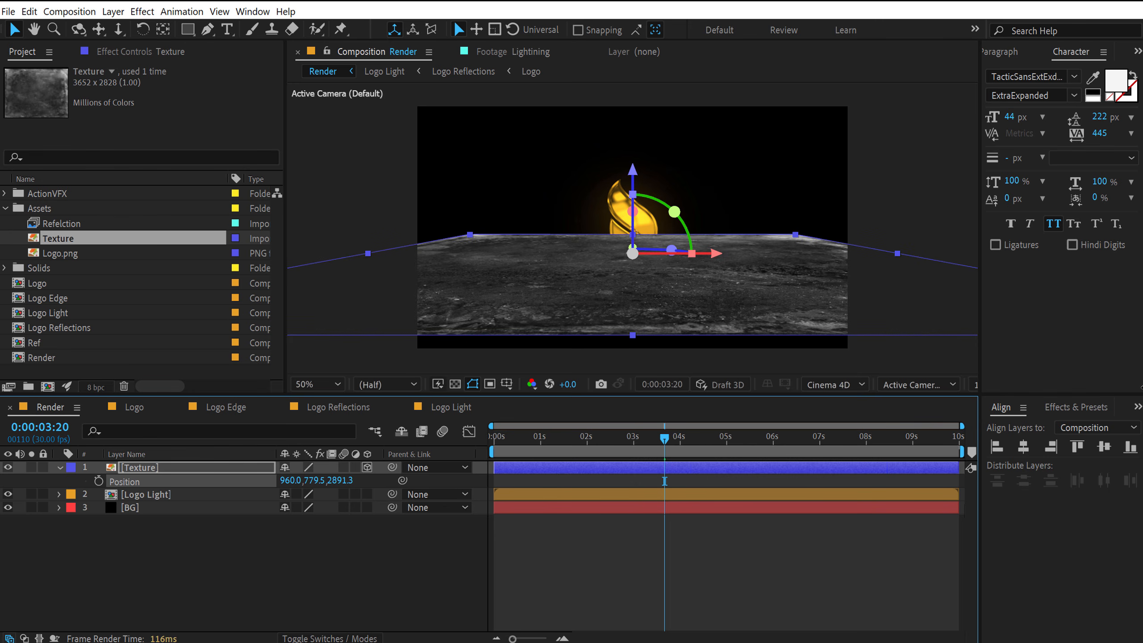
pyautogui.moveTo(1141, 387); pyautogui.dragTo(1113, 390)
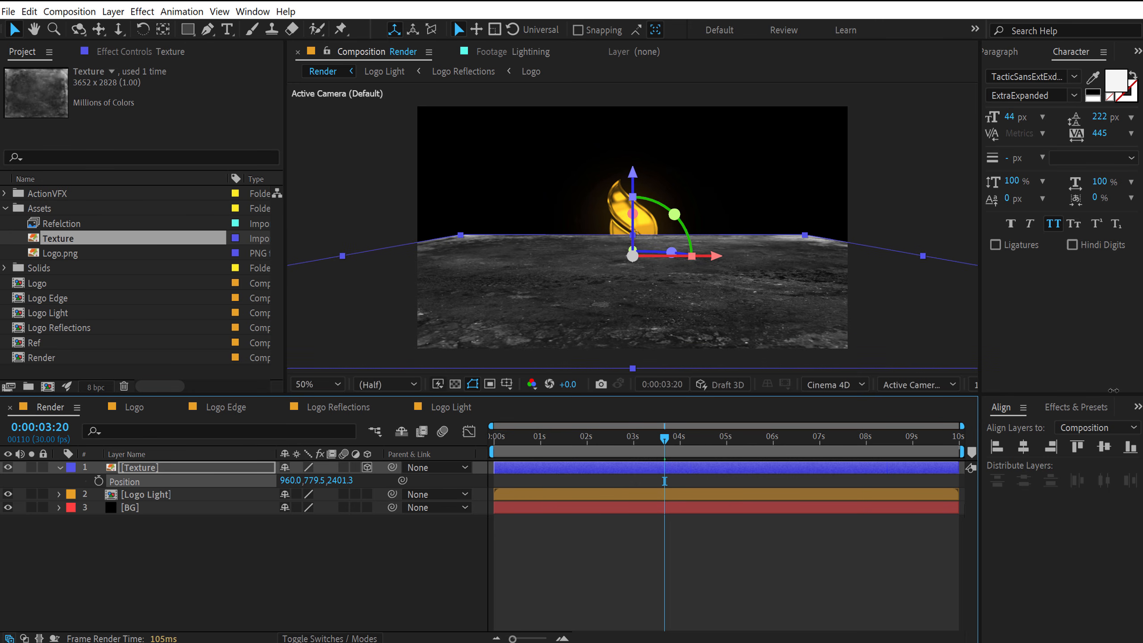
pyautogui.click(192, 555)
# - Pre-compose the Texture layer as Floor, moving all attributes into the new composition, and hide the Floor layer
pyautogui.click(149, 469)
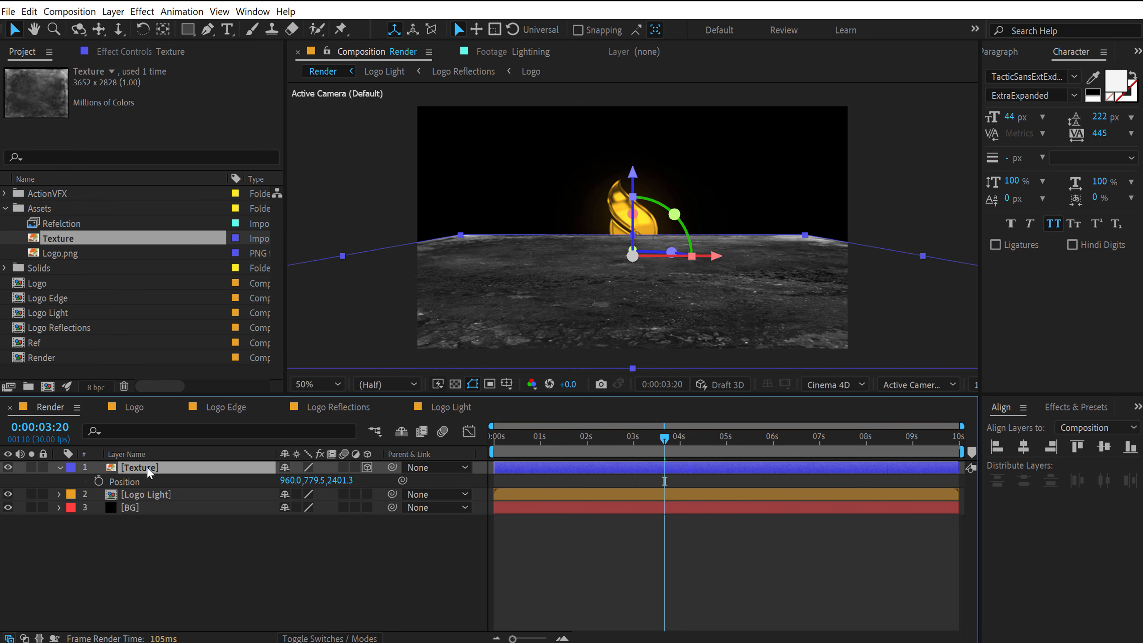
pyautogui.hotkey('ctrl', 'shift', 'c')
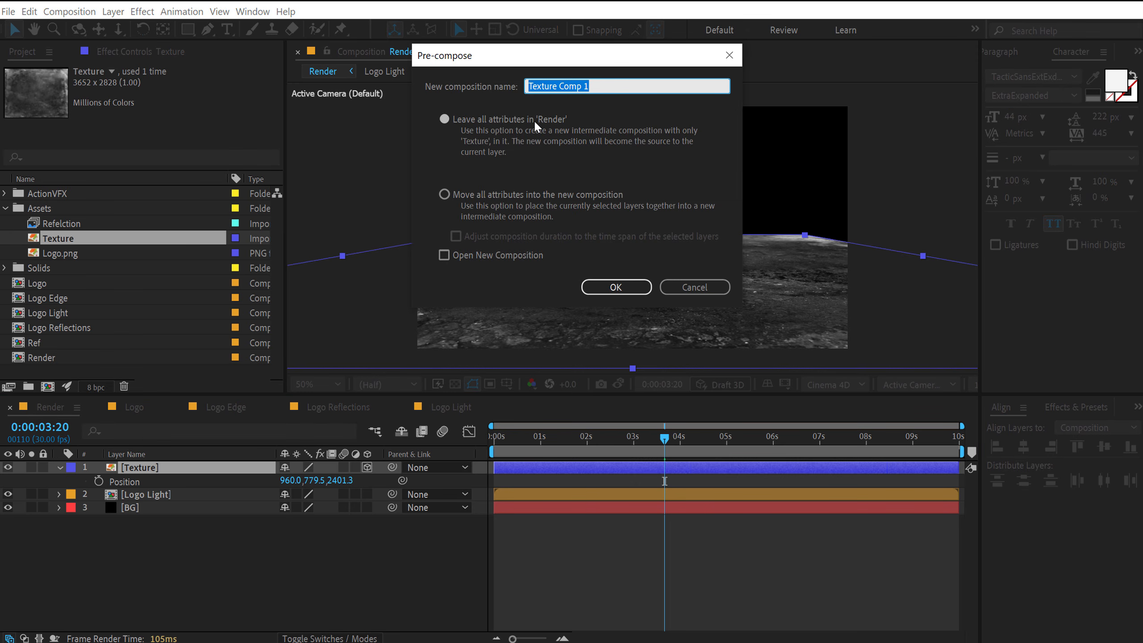
pyautogui.click(441, 195)
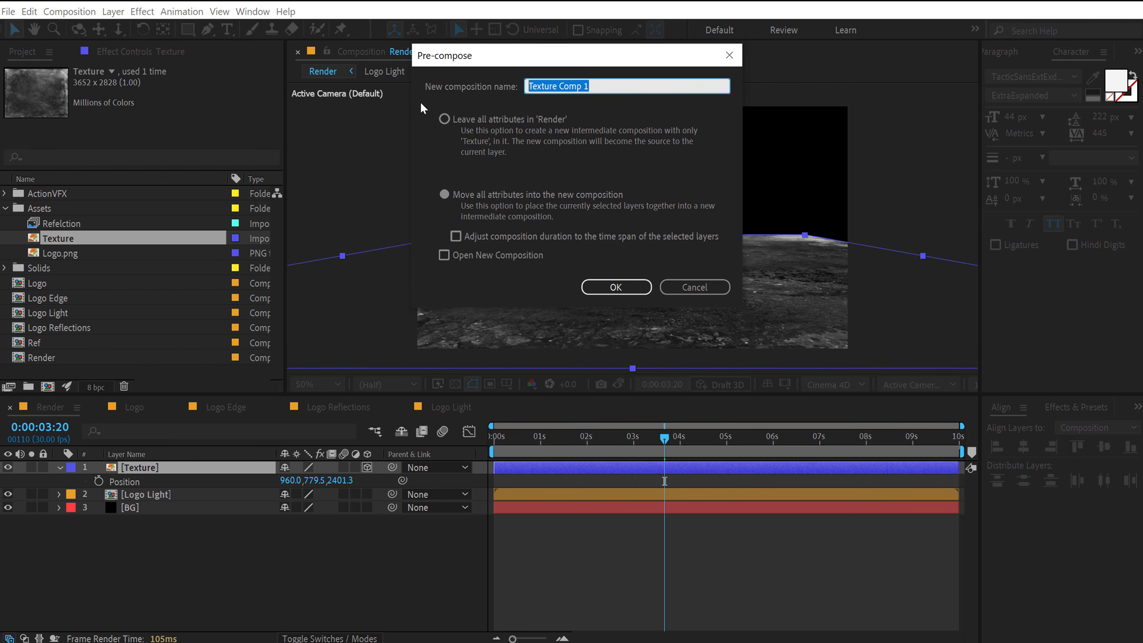
pyautogui.write('Floor')
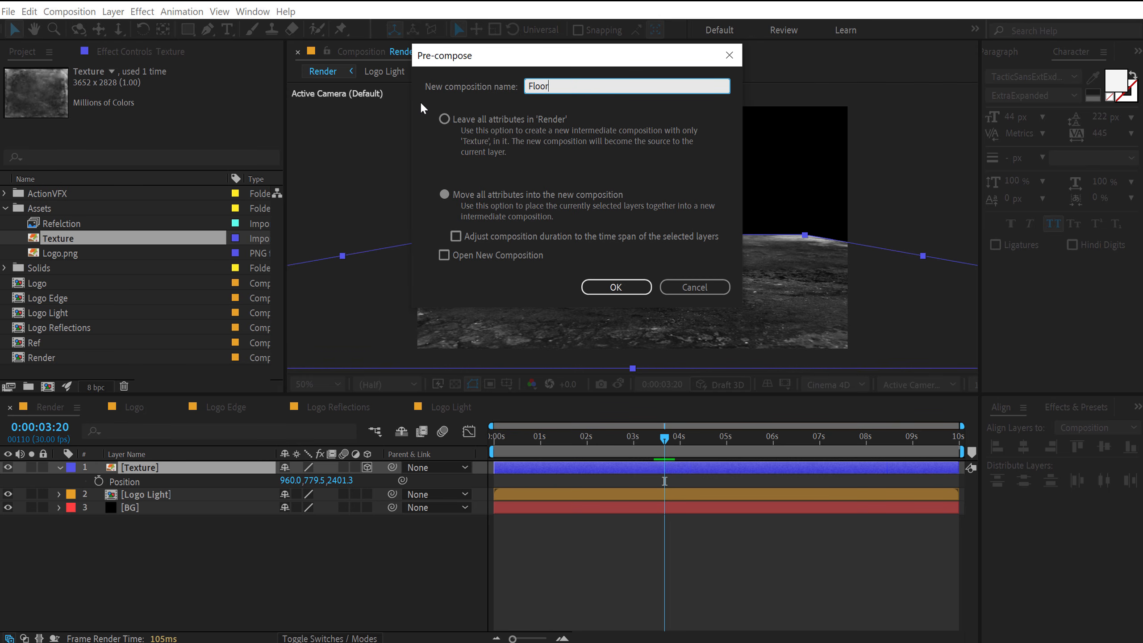
pyautogui.click(621, 285)
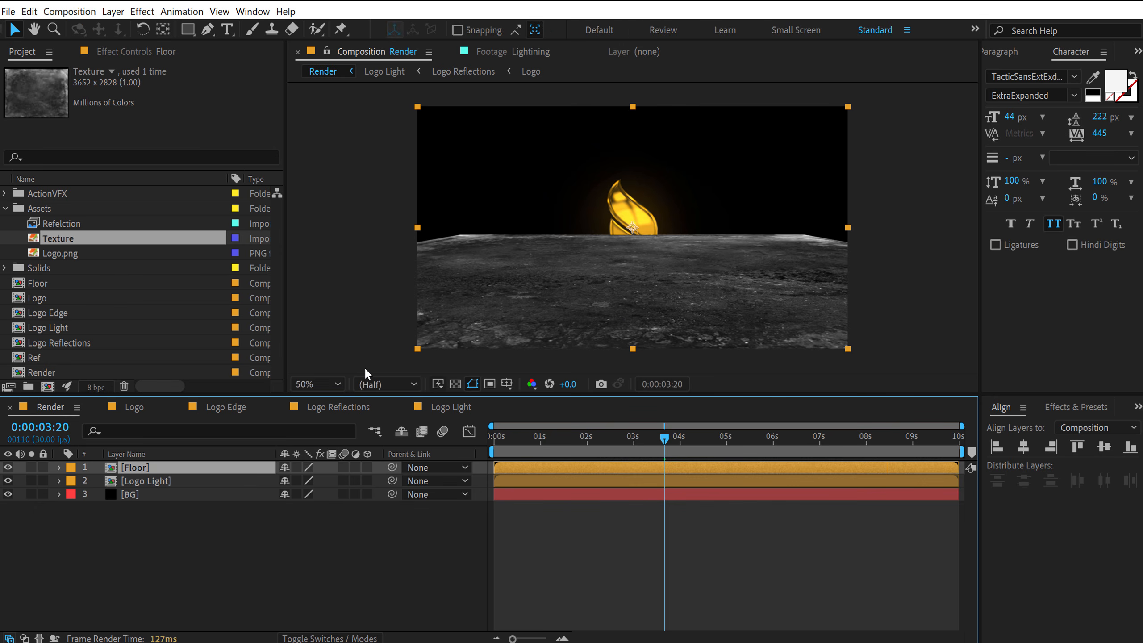
pyautogui.click(8, 467)
pyautogui.click(114, 522)
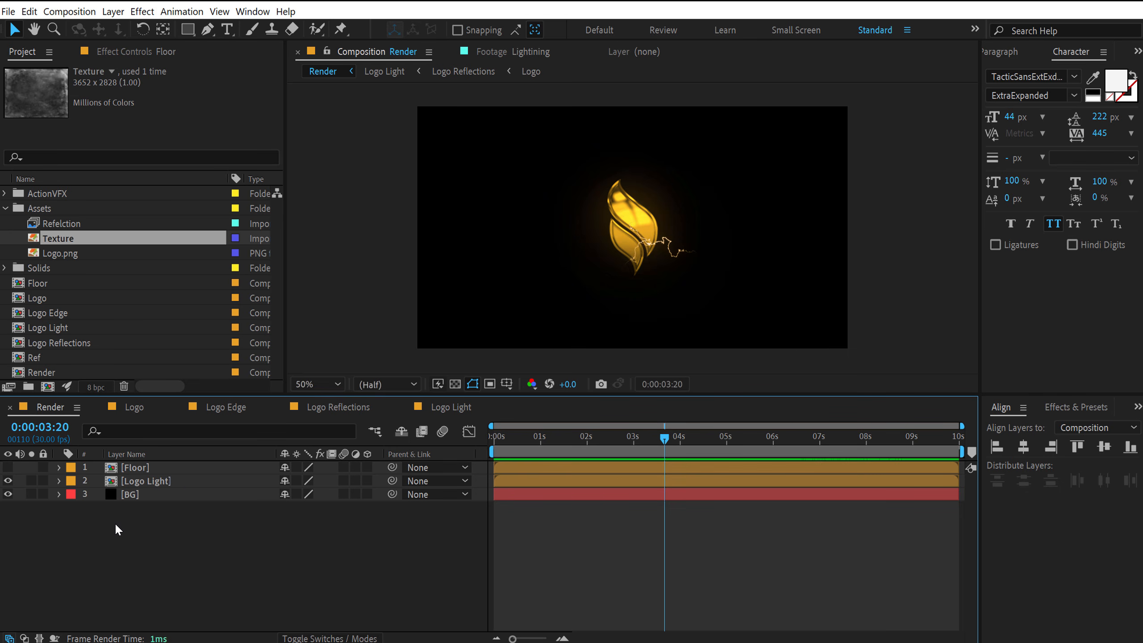
# - Duplicate the Logo Light layer and rename the copy Ref
pyautogui.click(143, 481)
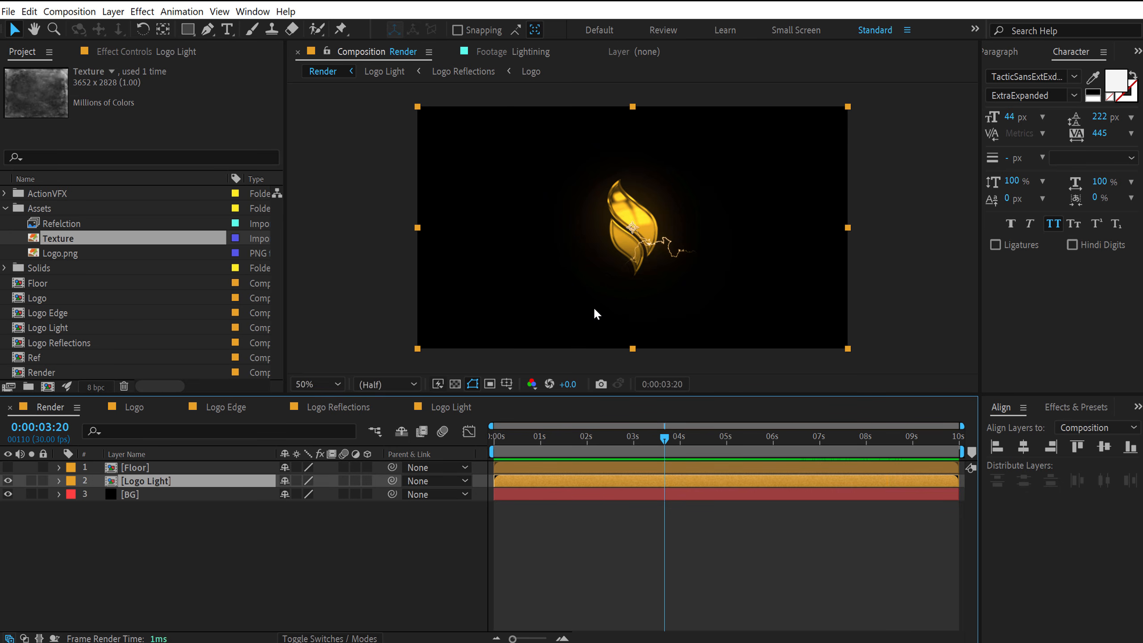
pyautogui.hotkey('ctrl', 'd')
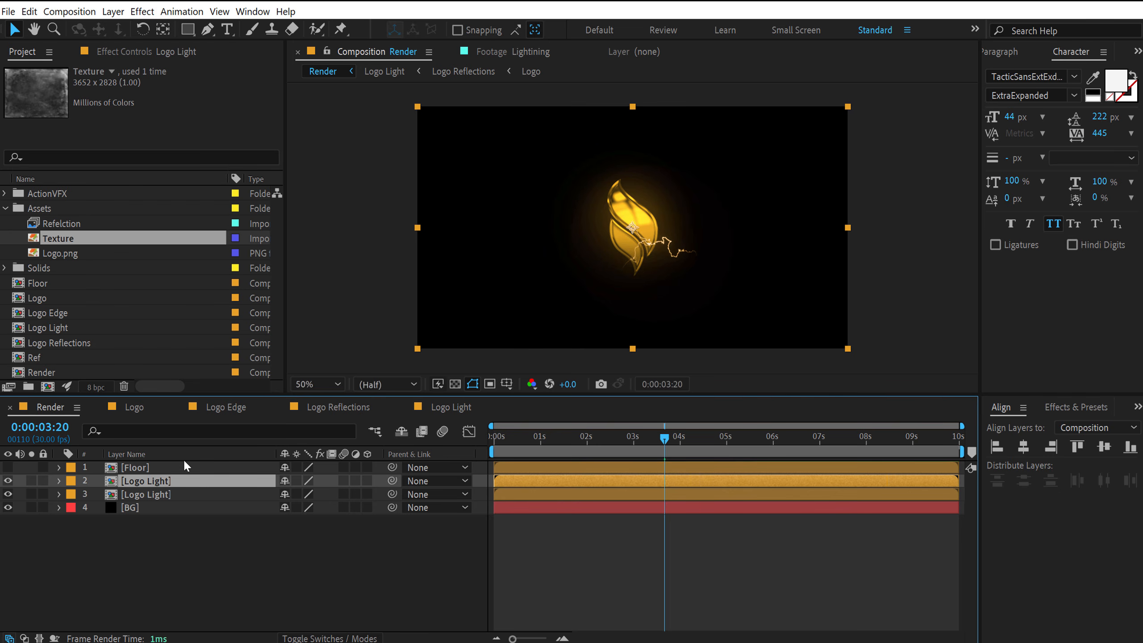
pyautogui.press('Return')
pyautogui.write('Ref')
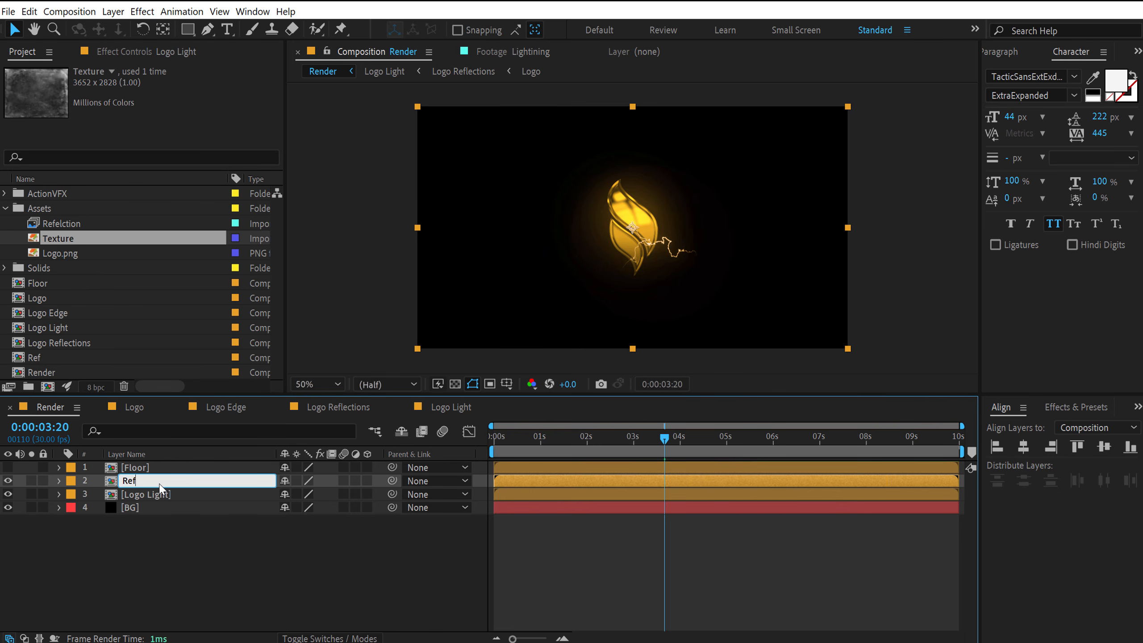
pyautogui.press('Return')
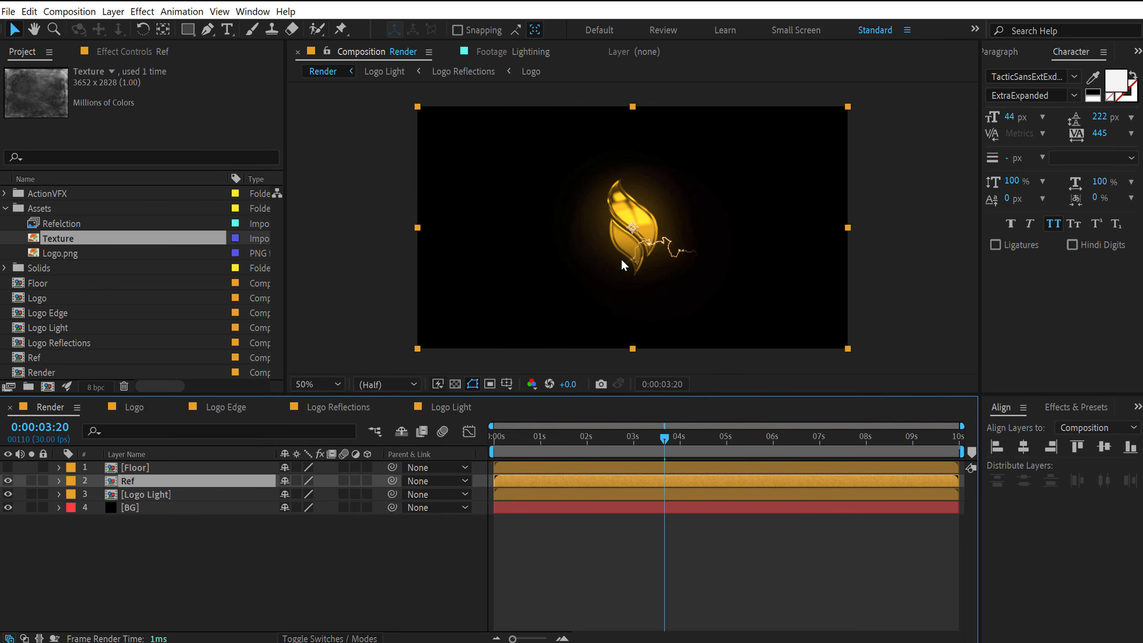
# - Flip the Ref layer vertically and move it below the original logo to form a mirrored reflection
pyautogui.press('s')
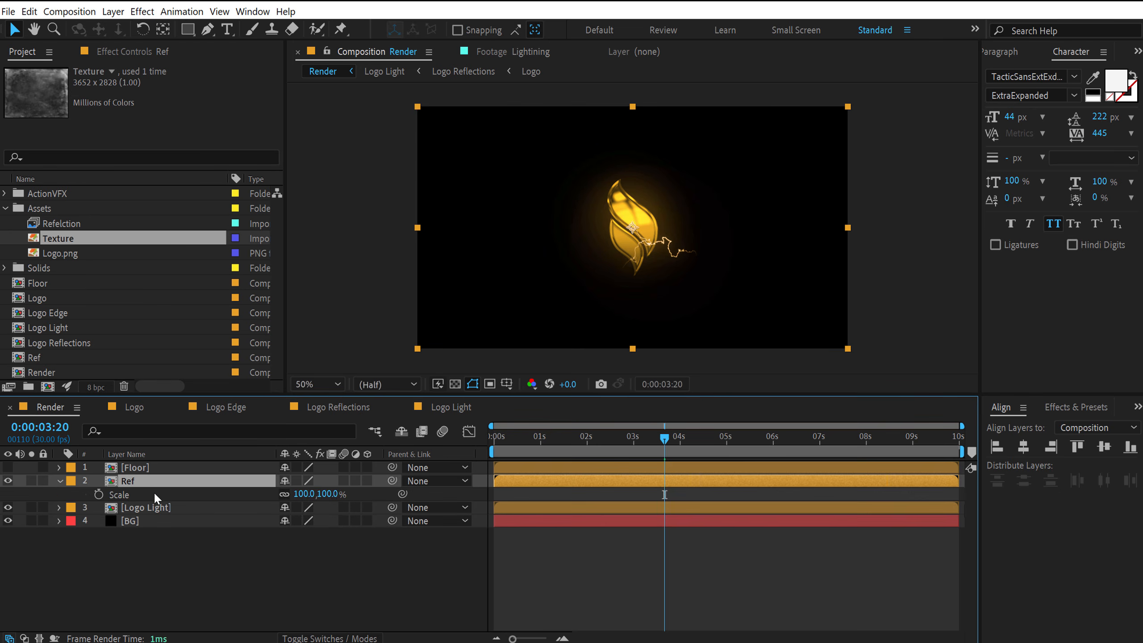
pyautogui.moveTo(316, 494); pyautogui.dragTo(188, 511)
pyautogui.moveTo(625, 250); pyautogui.dragTo(618, 355)
# - Add a new adjustment layer directly above the Ref layer
pyautogui.rightClick(134, 569)
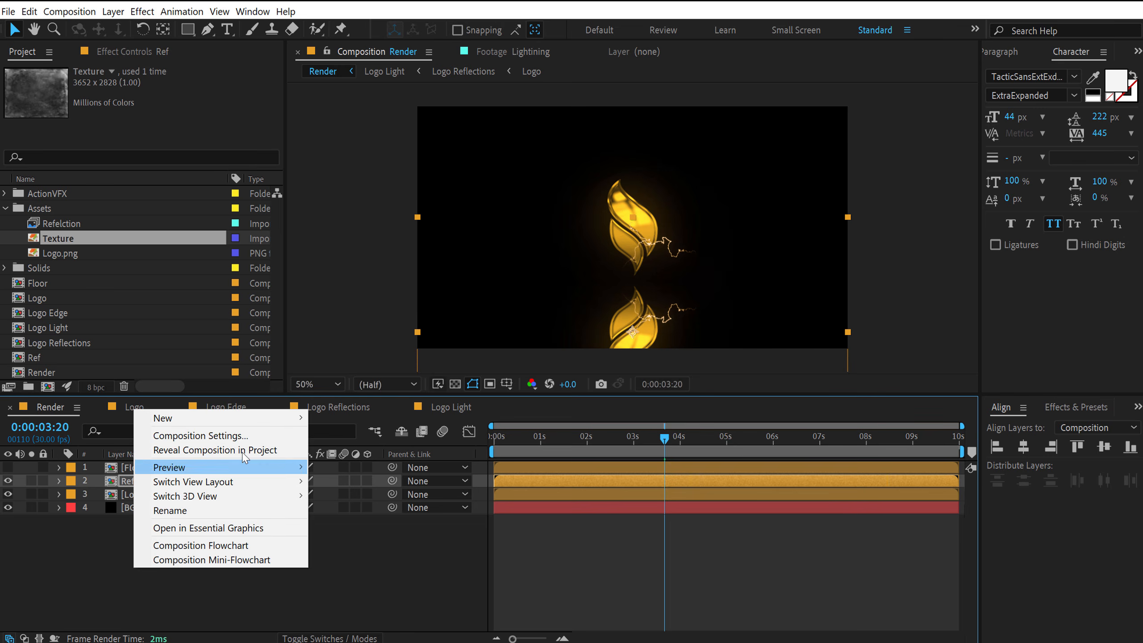
pyautogui.moveTo(254, 421)
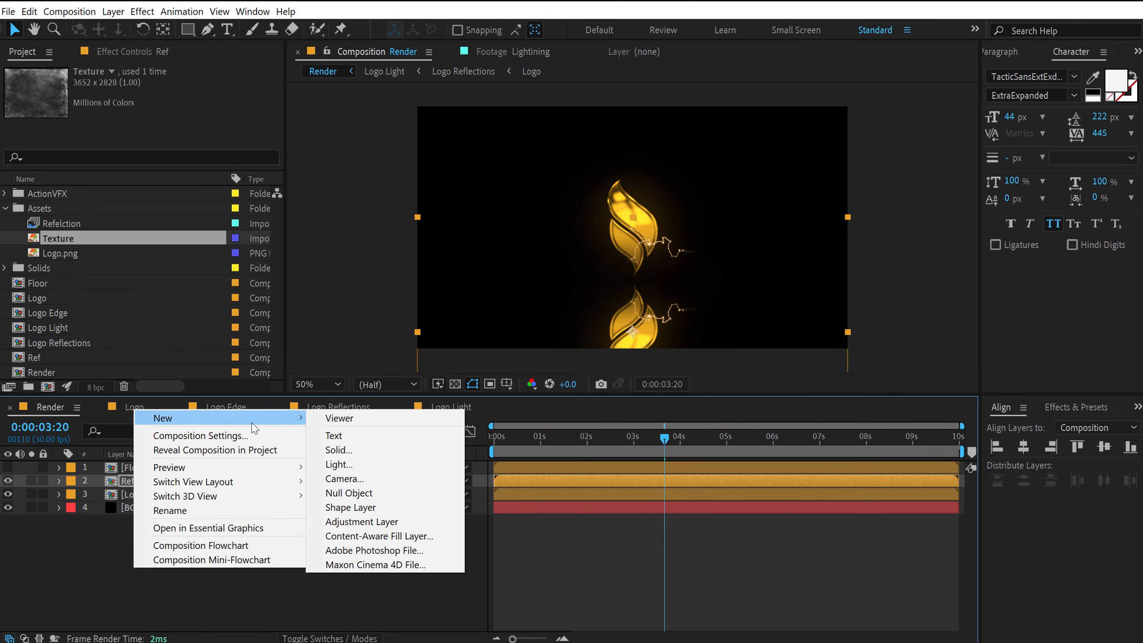
pyautogui.click(365, 522)
pyautogui.click(176, 539)
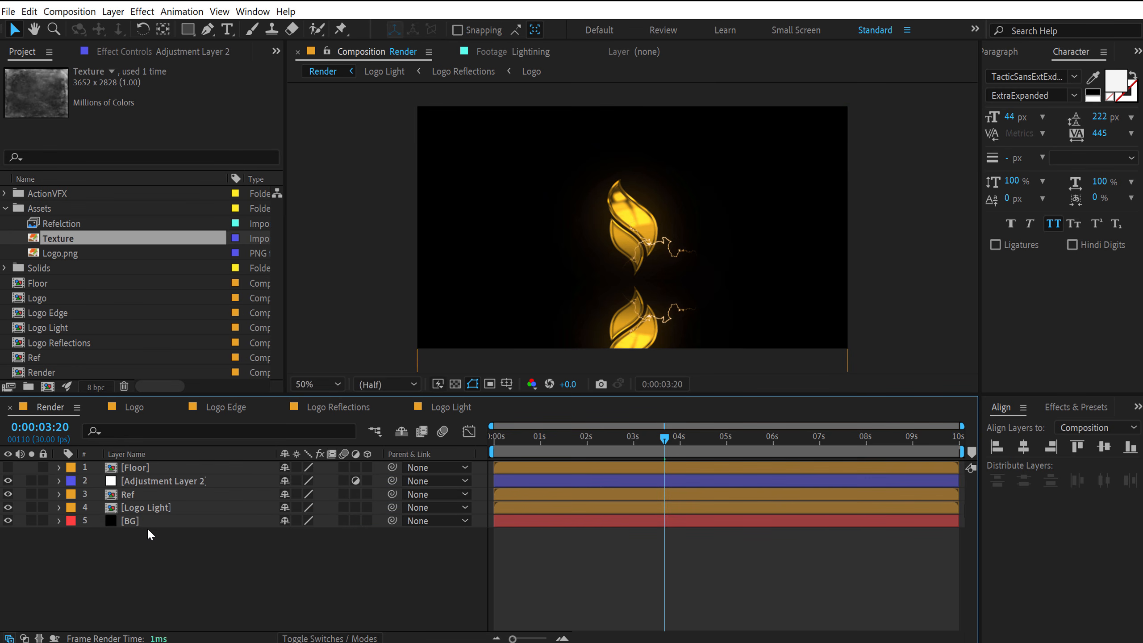
# - Give the Logo Light layer a Red label and hide it at the head of the layer stack
pyautogui.click(73, 515)
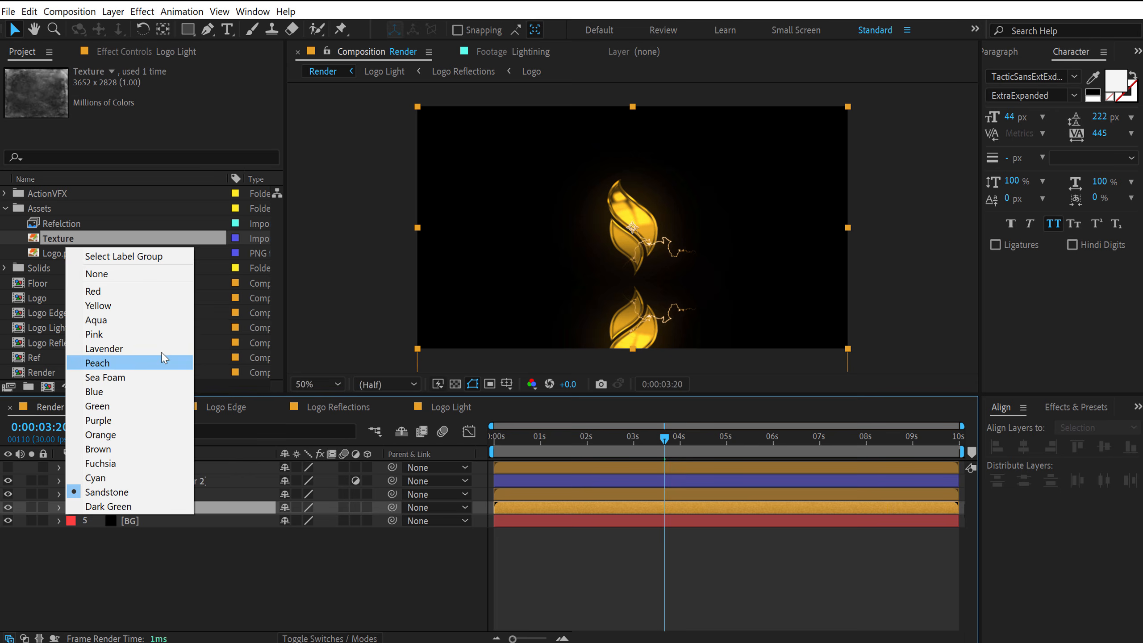
pyautogui.click(145, 293)
pyautogui.moveTo(148, 510); pyautogui.dragTo(145, 467)
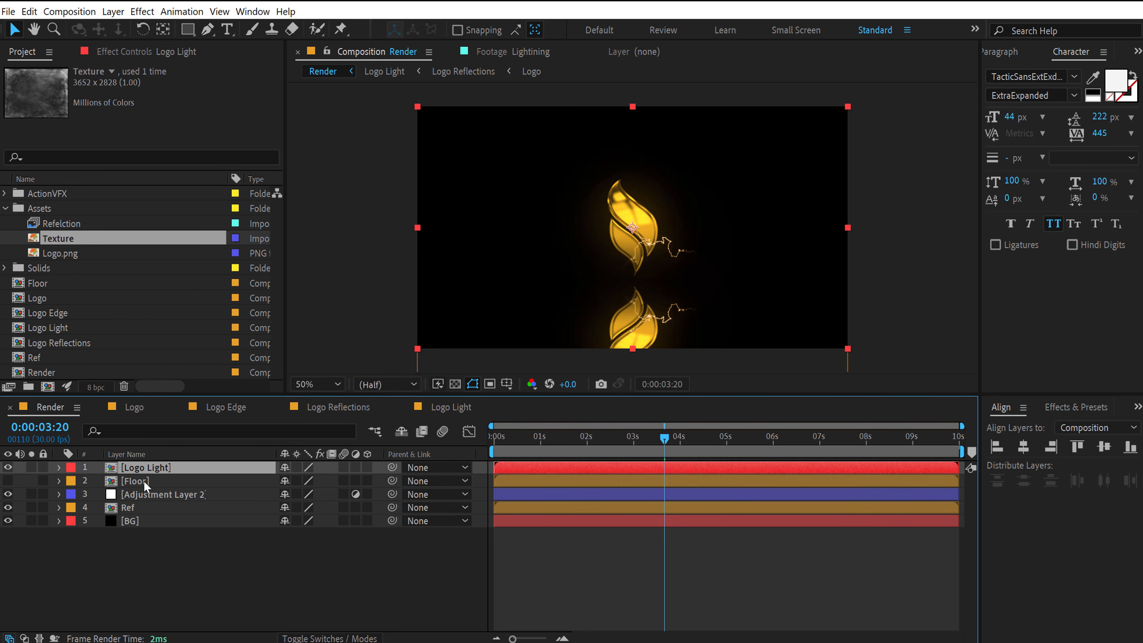
pyautogui.click(7, 468)
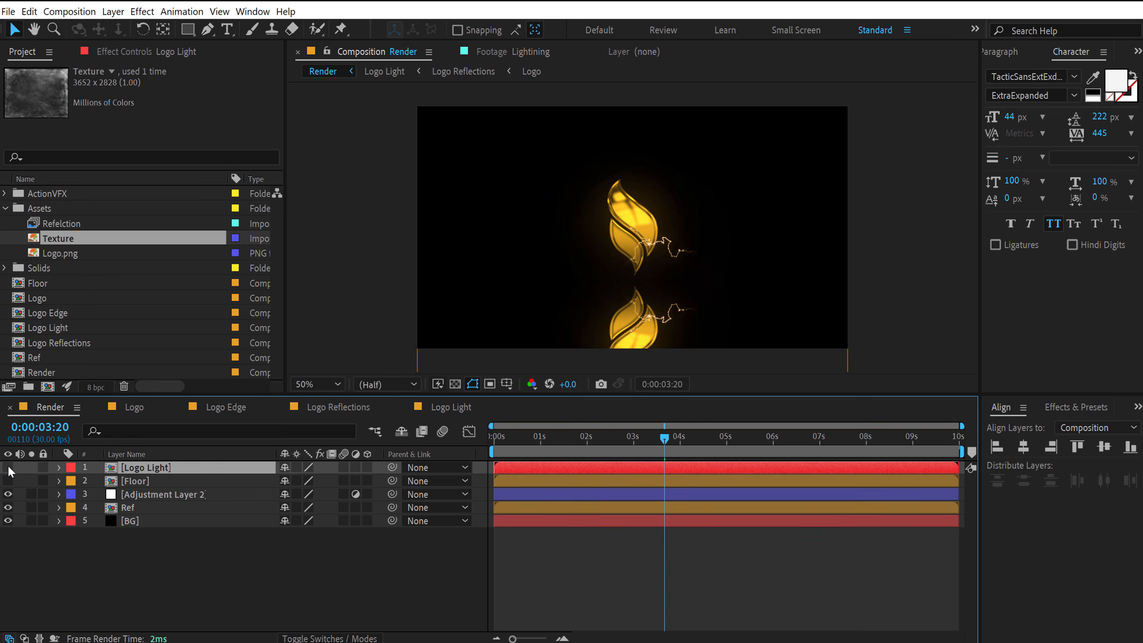
# - Rename the adjustment layer above Ref as Blur
pyautogui.click(146, 494)
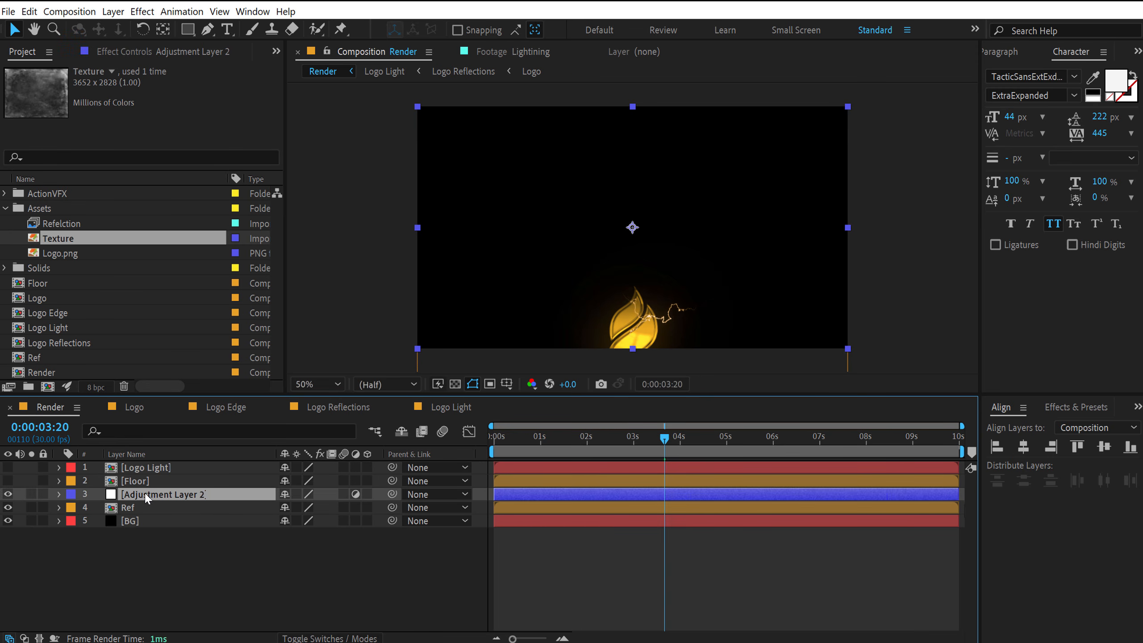
pyautogui.press('Return')
pyautogui.write('Blu')
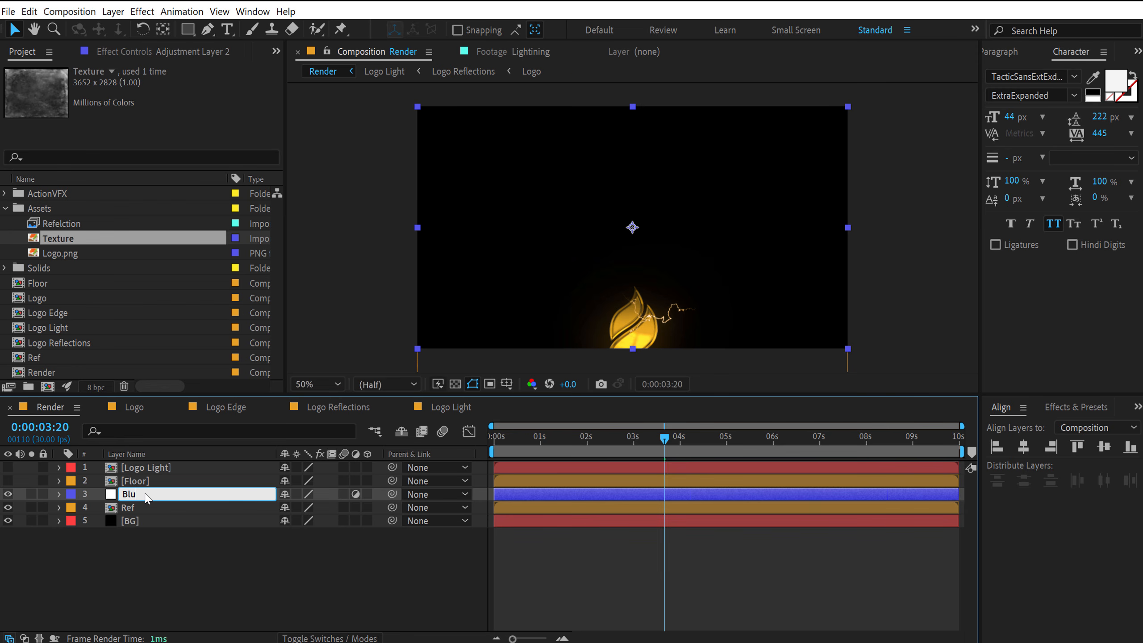
pyautogui.write('r')
pyautogui.press('Return')
# - Find the Compound Blur effect and apply it to the Blur adjustment layer
pyautogui.click(1070, 407)
pyautogui.click(1024, 425)
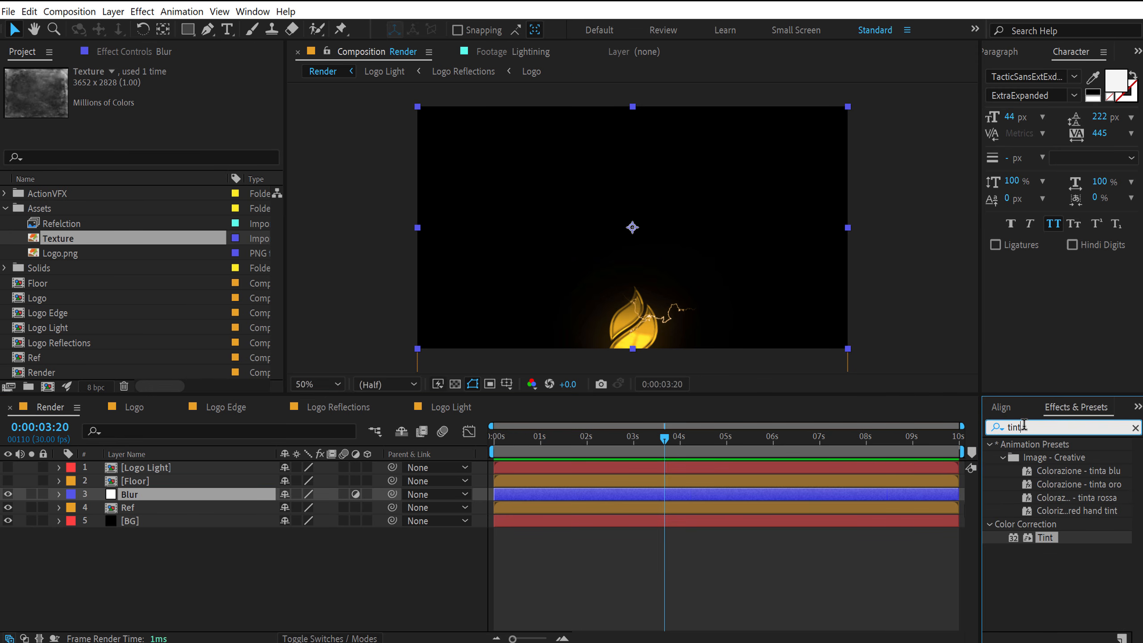
pyautogui.write('comp')
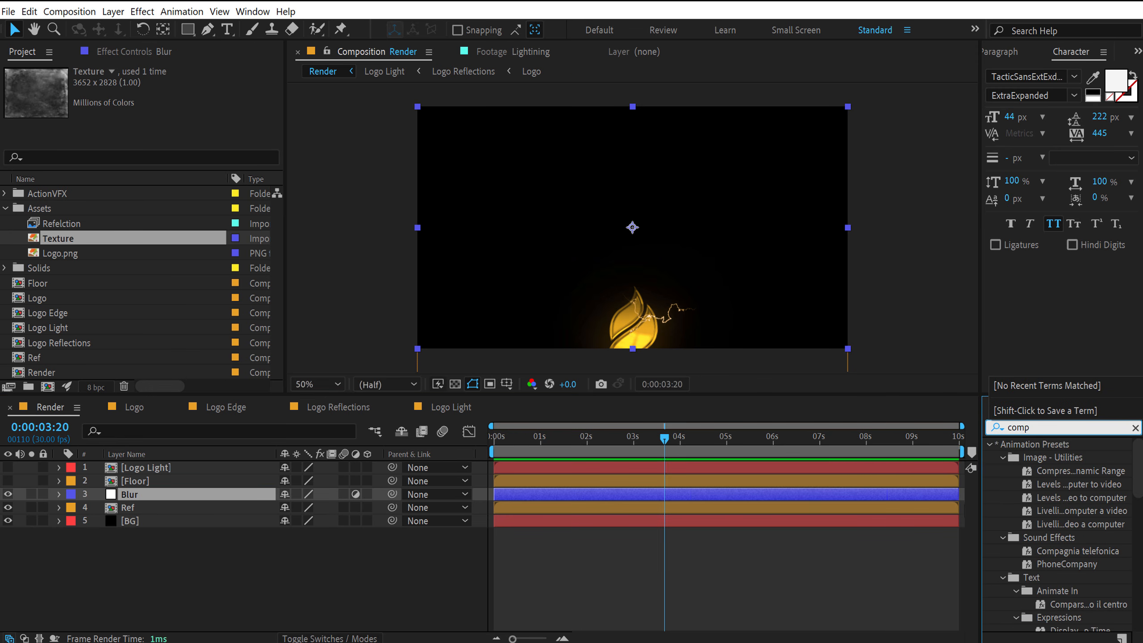
pyautogui.write('ou')
pyautogui.doubleClick(1052, 457)
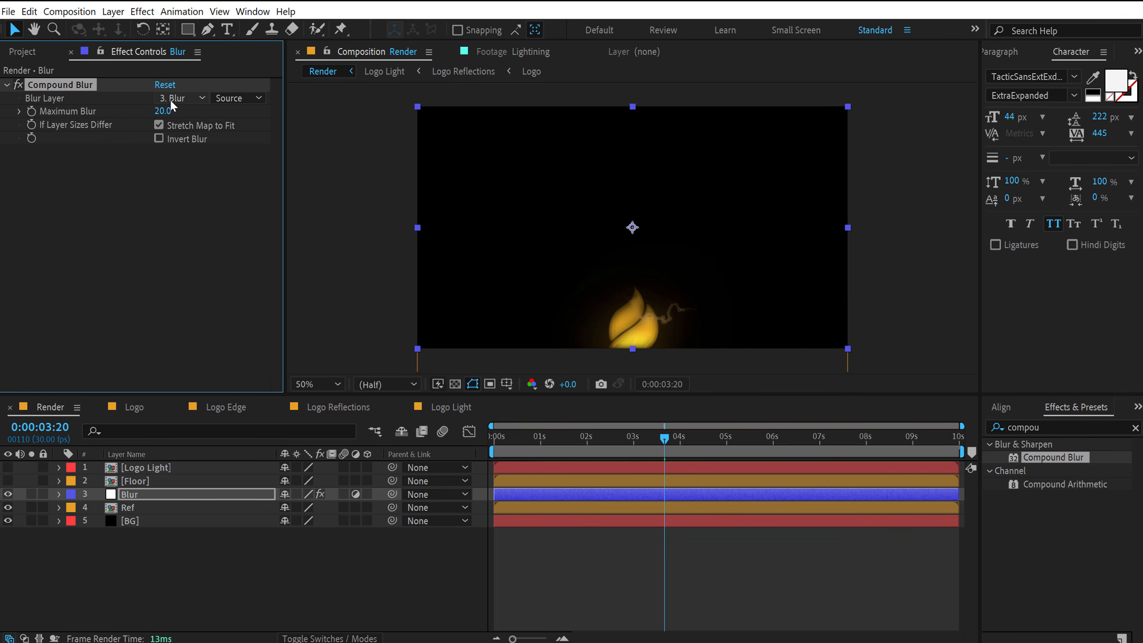
# - Use the Floor layer as the Compound Blur's blur layer and set Maximum Blur to 167.0
pyautogui.click(175, 99)
pyautogui.click(192, 145)
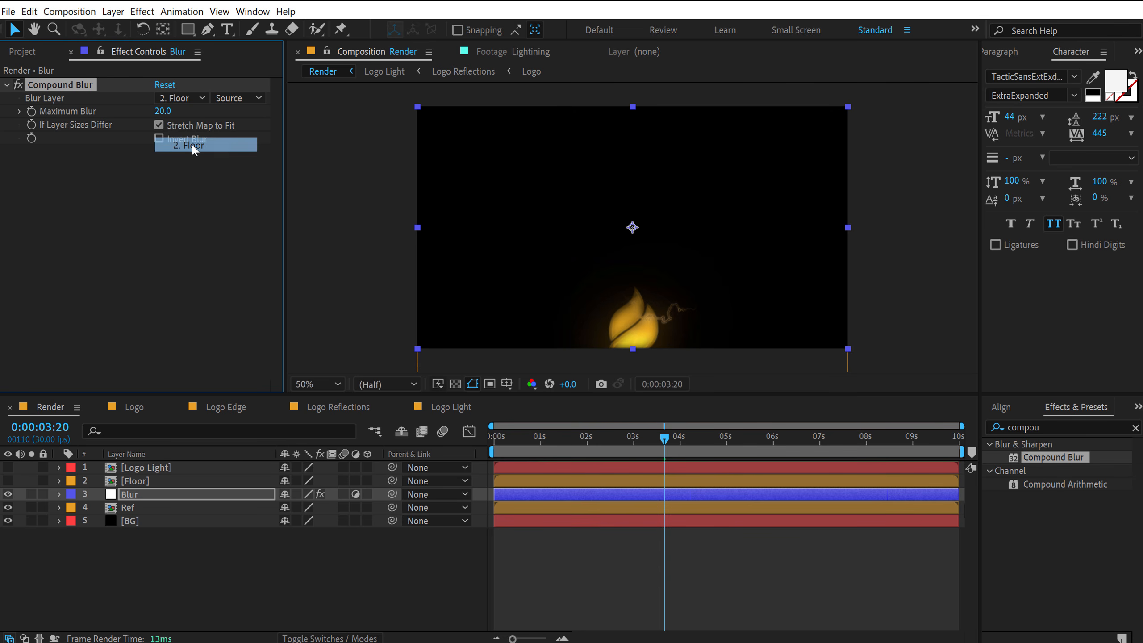
pyautogui.moveTo(175, 110); pyautogui.dragTo(264, 113)
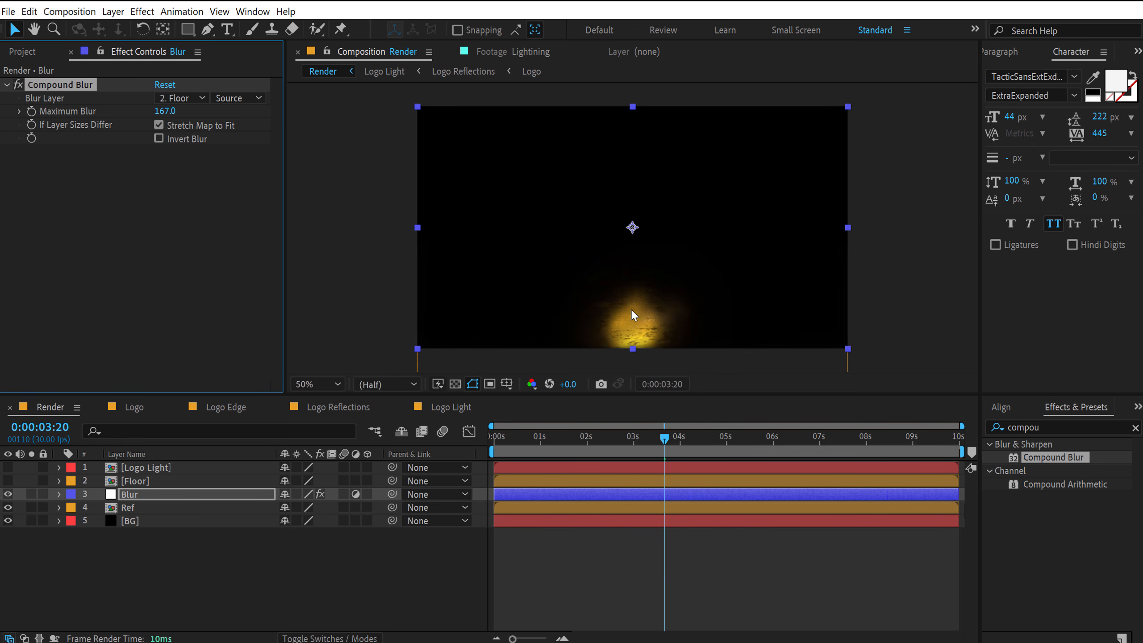
# - Turn the Logo Light layer's visibility back on in the Render composition
pyautogui.scroll(1, 632, 320)
pyautogui.moveTo(645, 311); pyautogui.dragTo(644, 187)
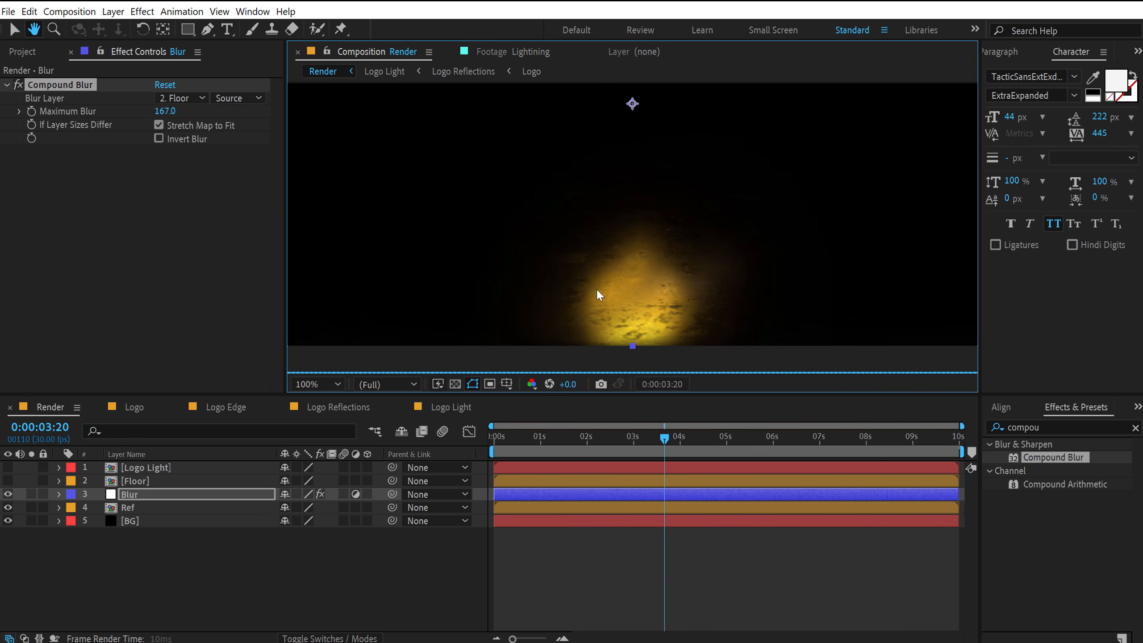
pyautogui.press('v')
pyautogui.scroll(-1, 659, 193)
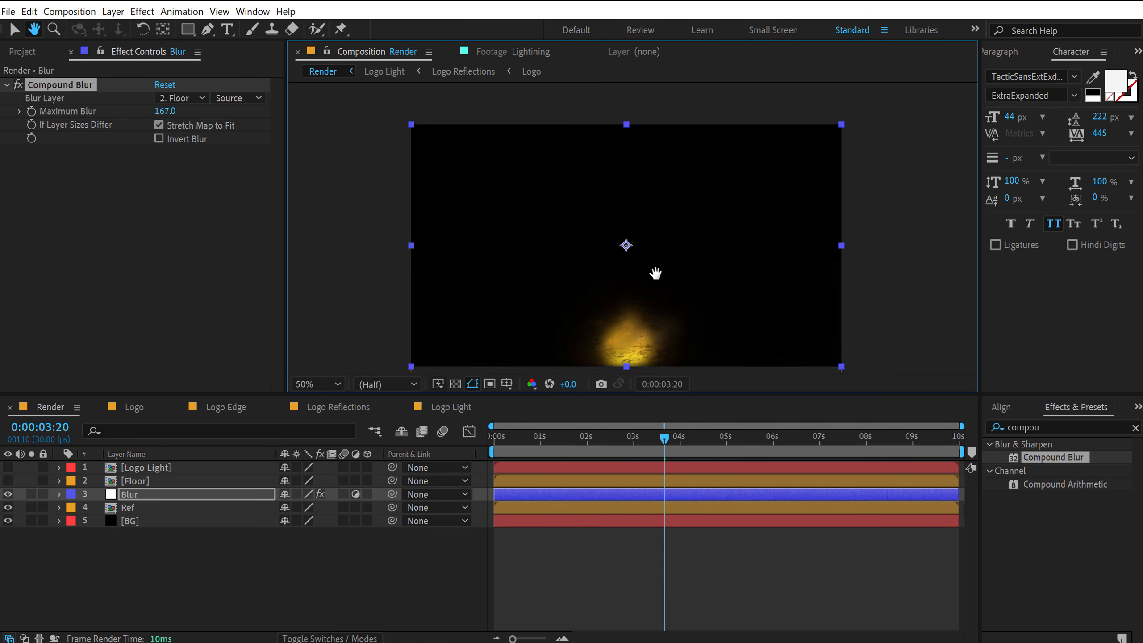
pyautogui.click(8, 467)
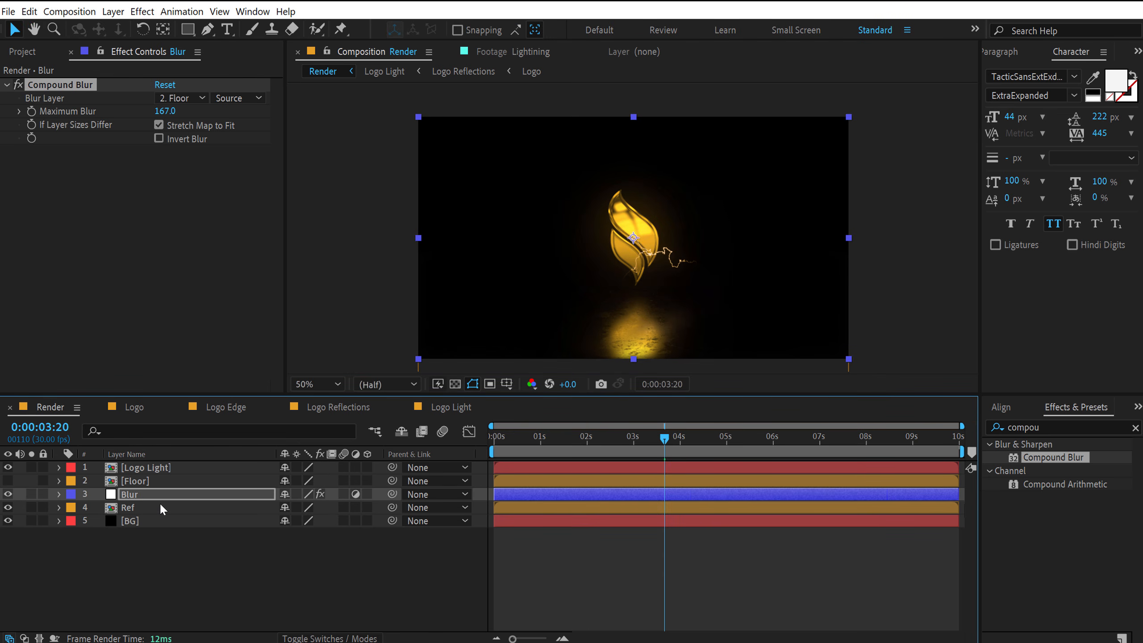
# - At 0:00:02:21, draw a wide rectangular mask on the Ref layer around its lower part, excluding the reflection's upper edge
pyautogui.moveTo(494, 437); pyautogui.dragTo(620, 441)
pyautogui.click(307, 577)
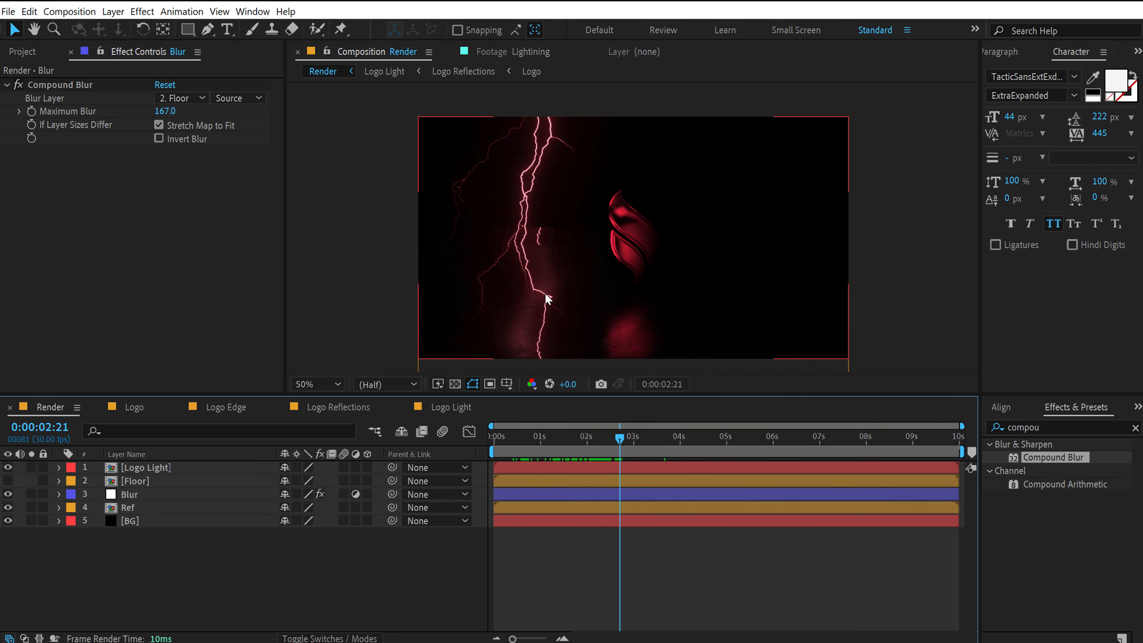
pyautogui.press('/')
pyautogui.scroll(1, 464, 233)
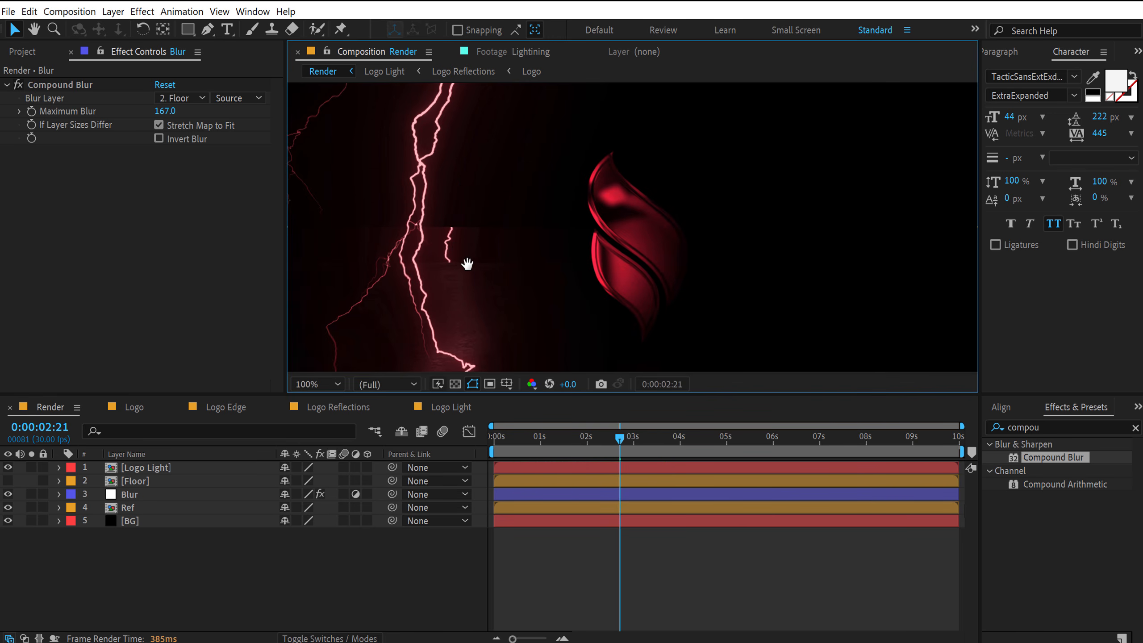
pyautogui.scroll(-5, 683, 270)
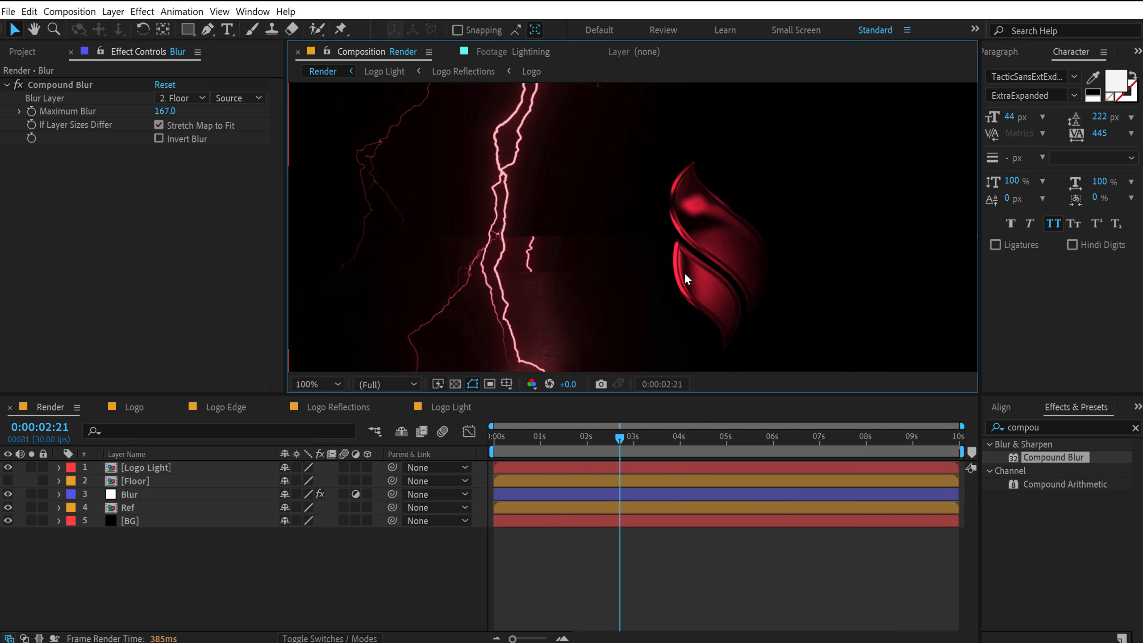
pyautogui.press('q')
pyautogui.click(134, 480)
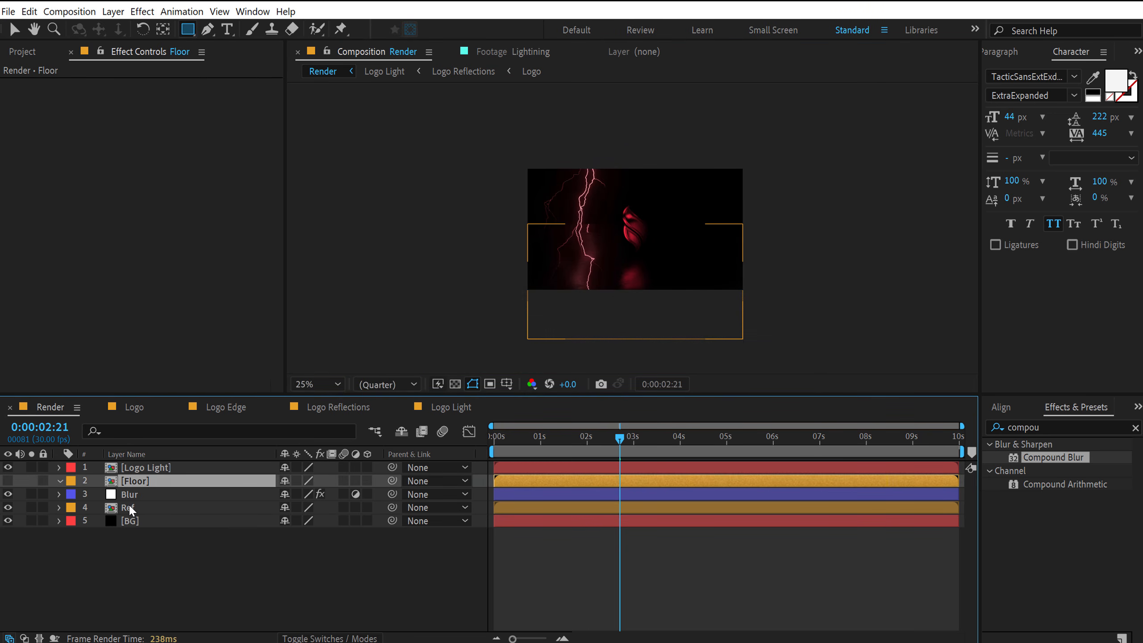
pyautogui.click(160, 507)
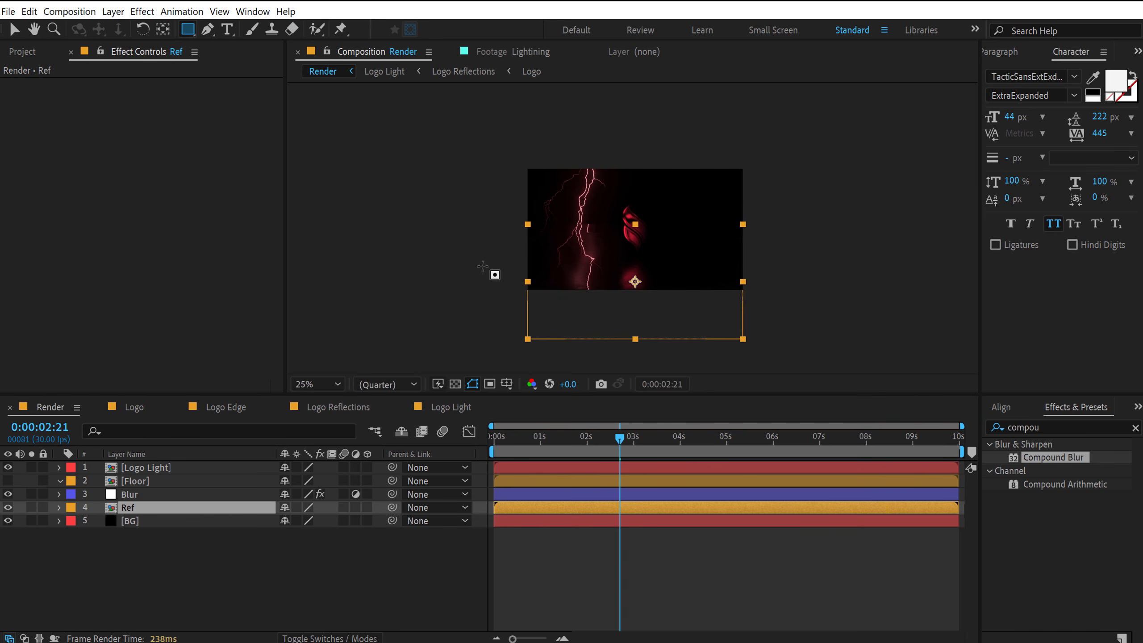
pyautogui.moveTo(481, 263); pyautogui.dragTo(857, 361)
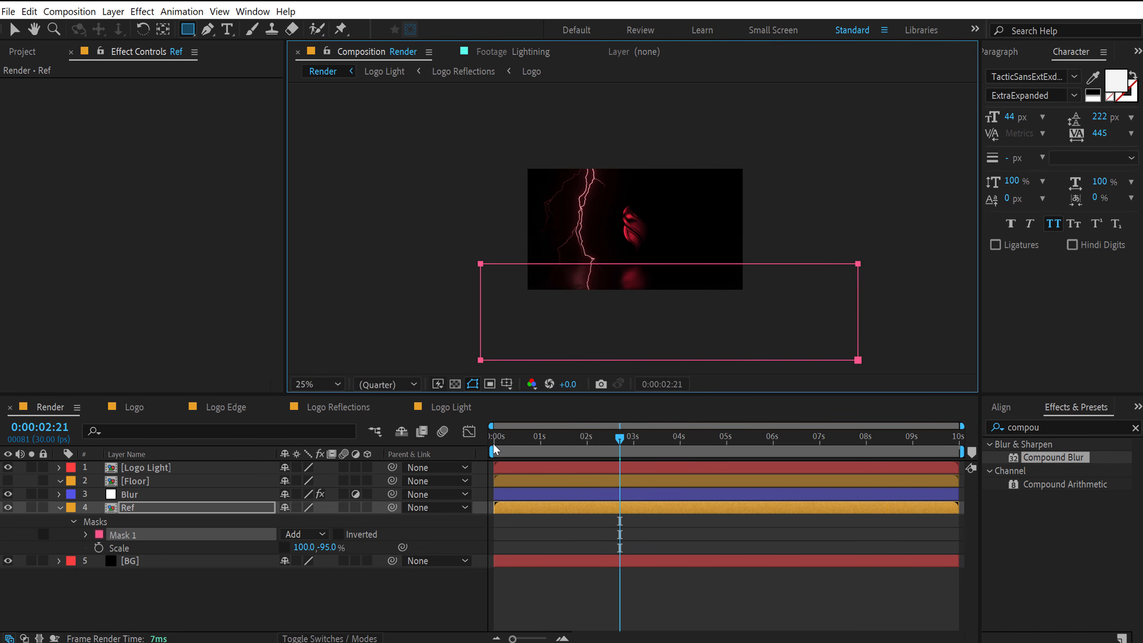
# - Set the Ref layer's mask feather to 378 pixels
pyautogui.press('f')
pyautogui.moveTo(309, 537); pyautogui.dragTo(563, 506)
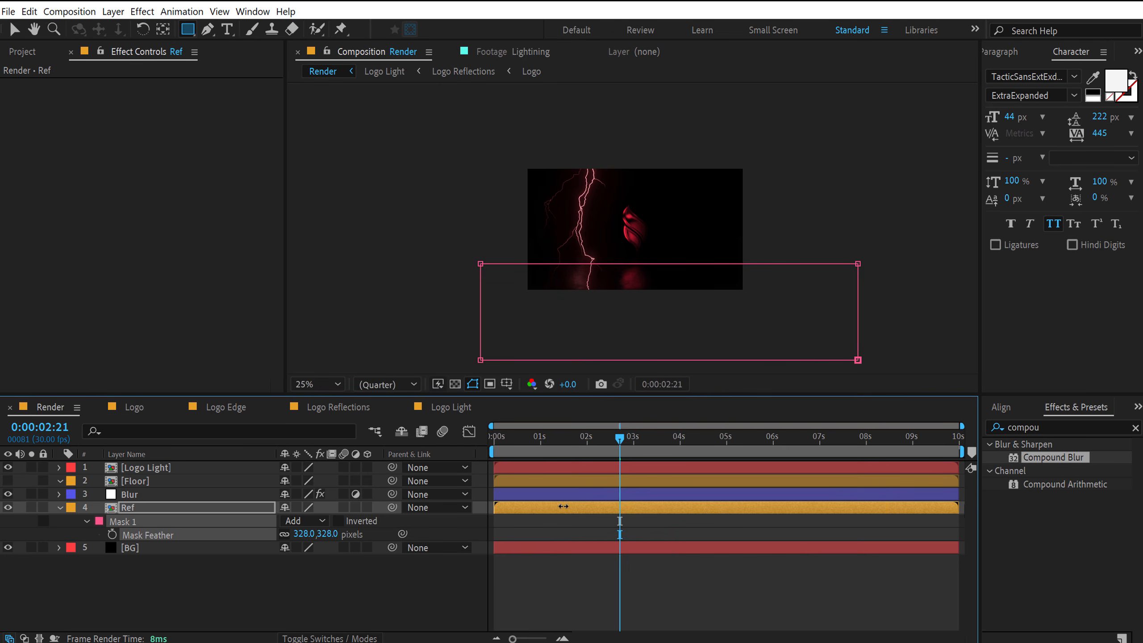
pyautogui.click(197, 571)
pyautogui.press('/')
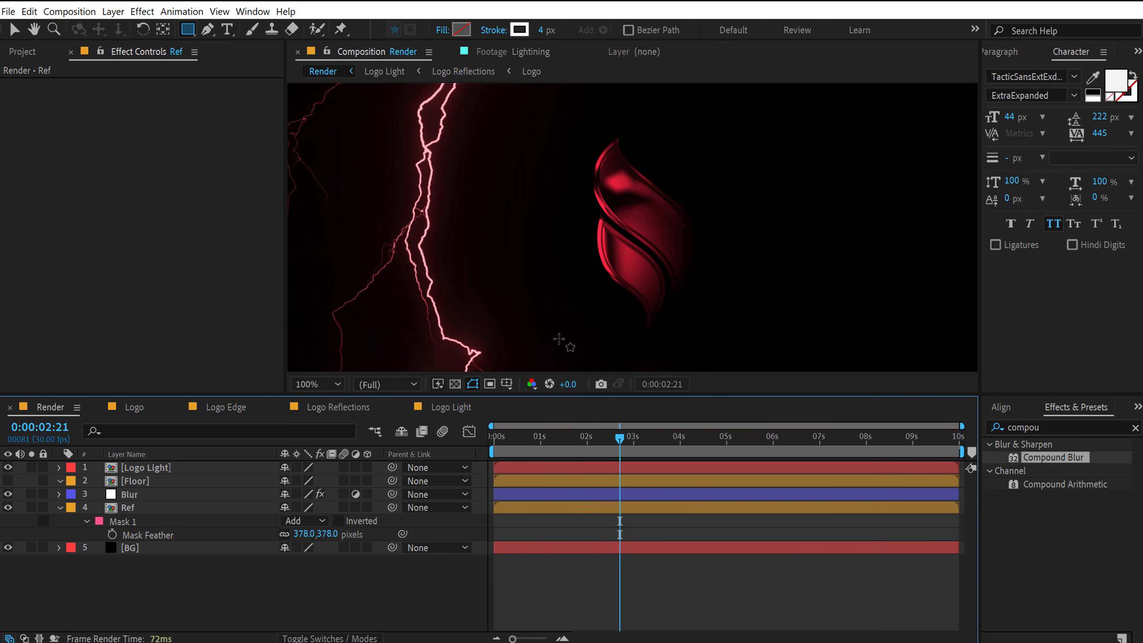
pyautogui.press(',')
pyautogui.moveTo(562, 437); pyautogui.dragTo(663, 436)
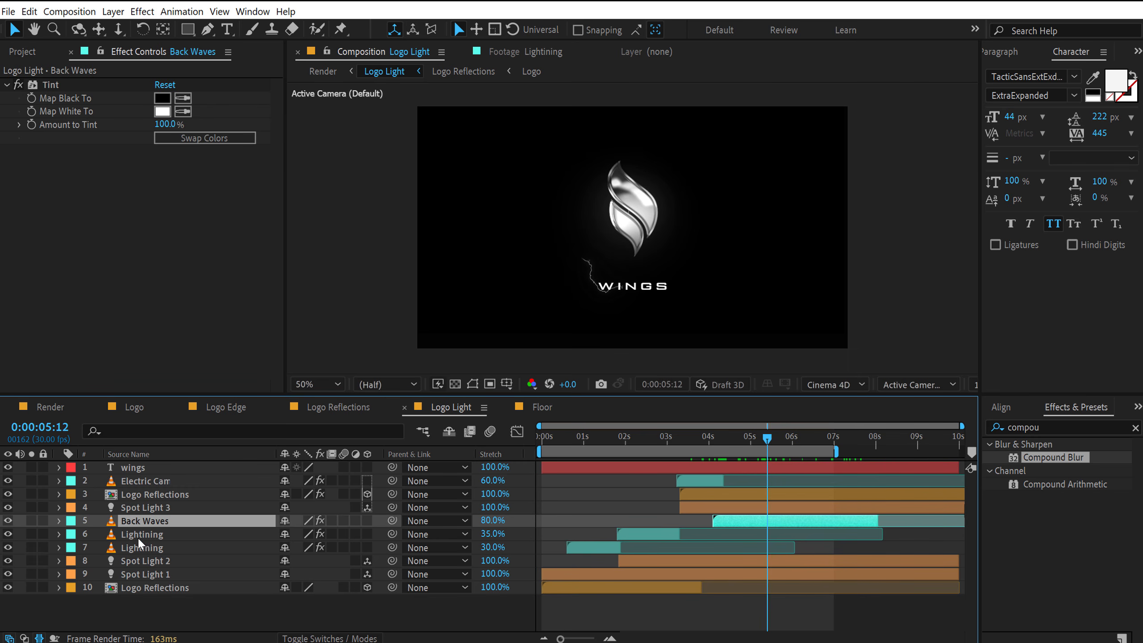
# - Copy the Shift Channels, Remove Color Matting and Hue/Saturation effects from the Lightining layer below Back Waves onto Back Waves
pyautogui.click(139, 537)
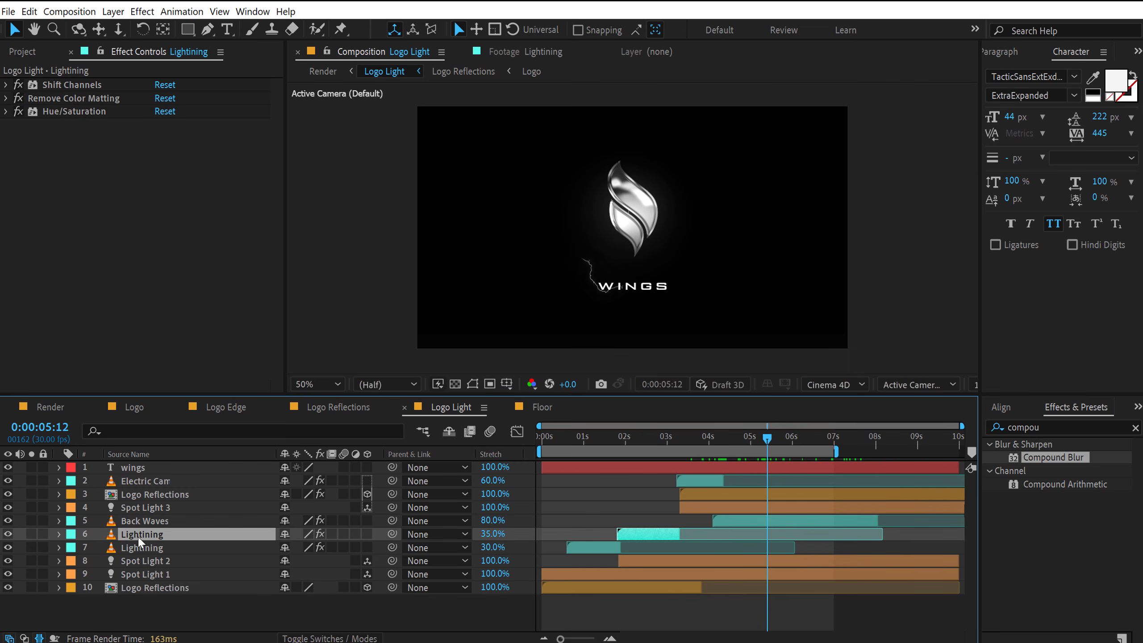
pyautogui.click(59, 113)
pyautogui.keyDown('shift'); pyautogui.click(59, 88); pyautogui.keyUp('shift')
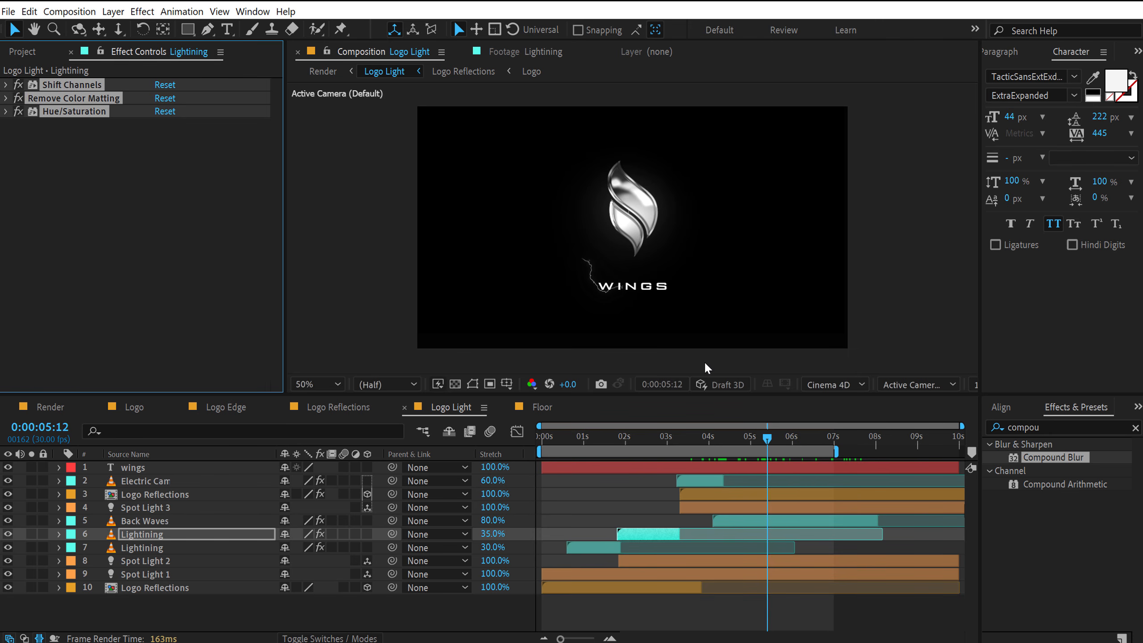
pyautogui.click(743, 521)
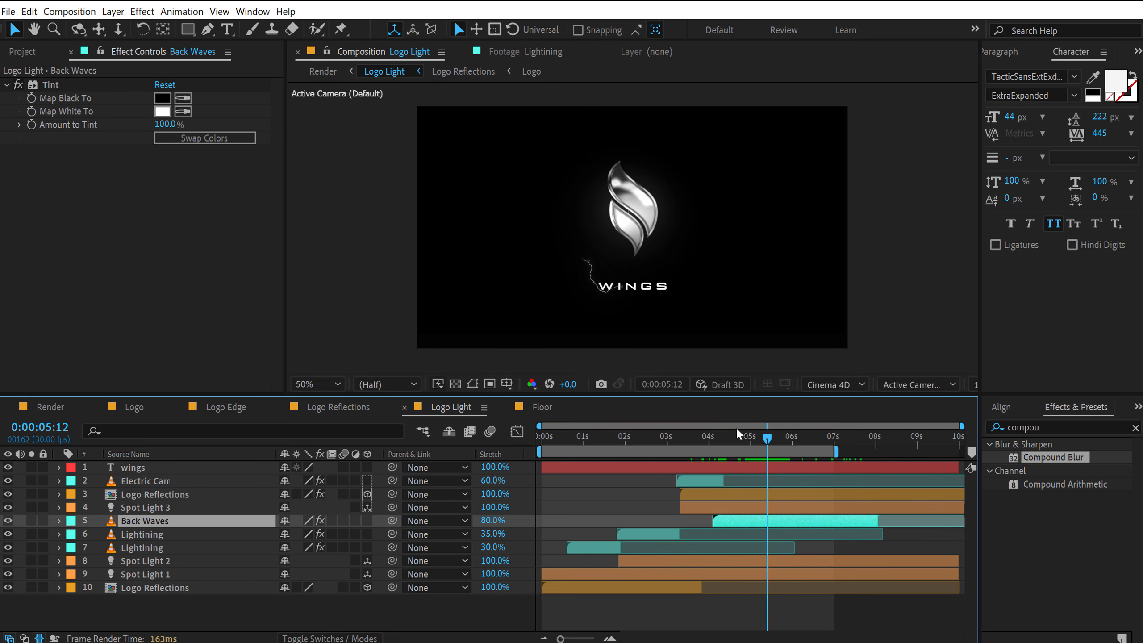
pyautogui.moveTo(766, 441); pyautogui.dragTo(756, 439)
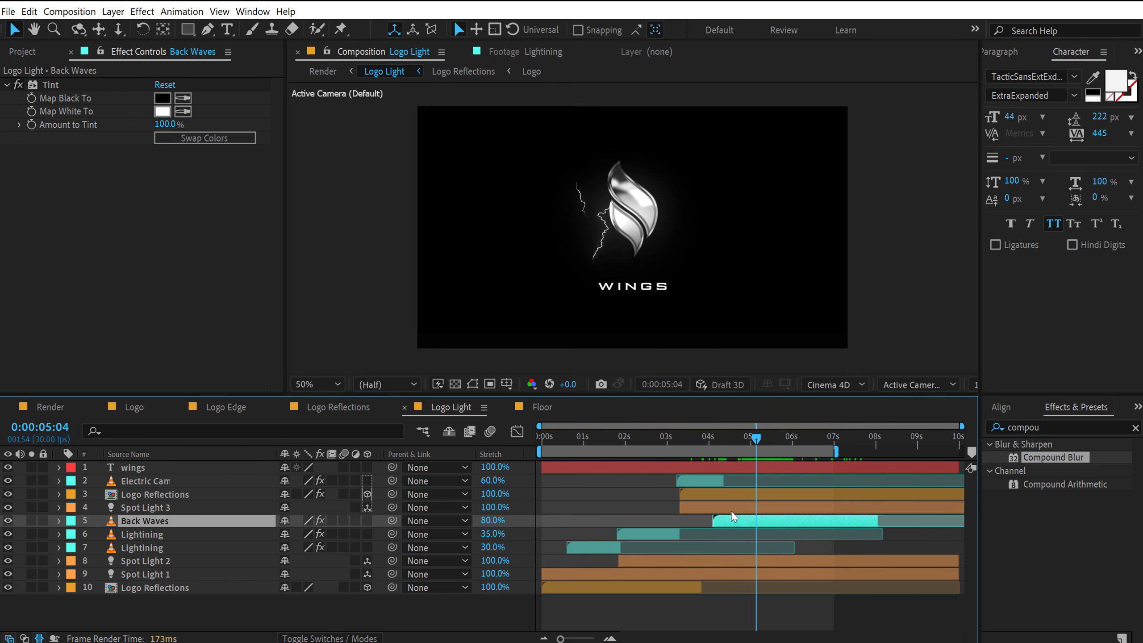
pyautogui.hotkey('ctrl', 'v')
# - Delete the pasted Hue/Saturation effect from the Back Waves layer
pyautogui.click(93, 269)
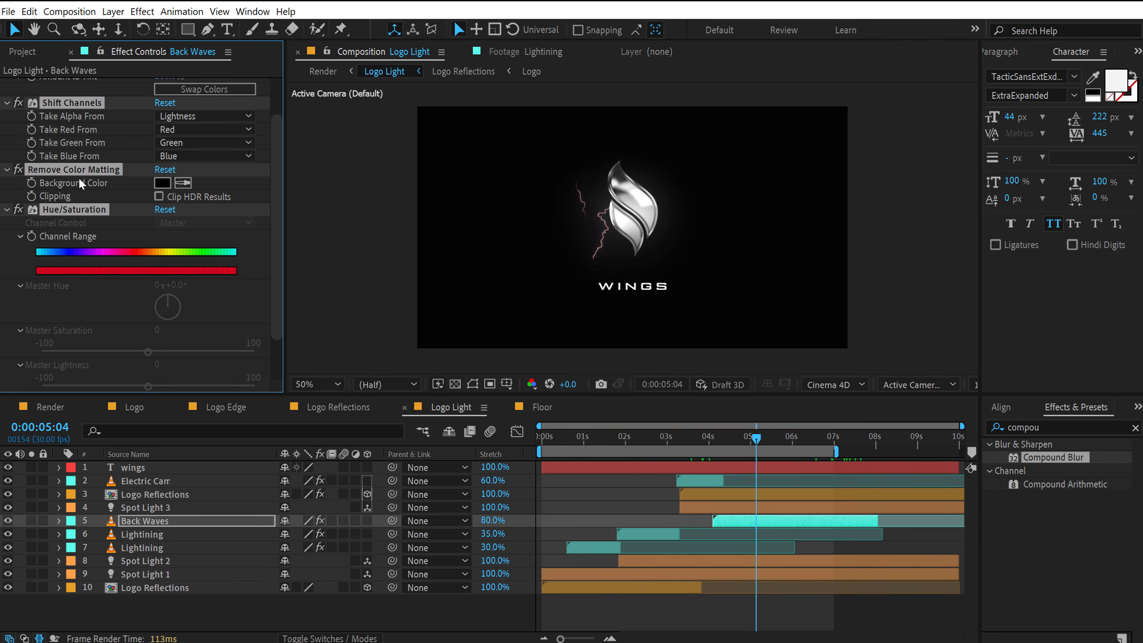
pyautogui.click(70, 211)
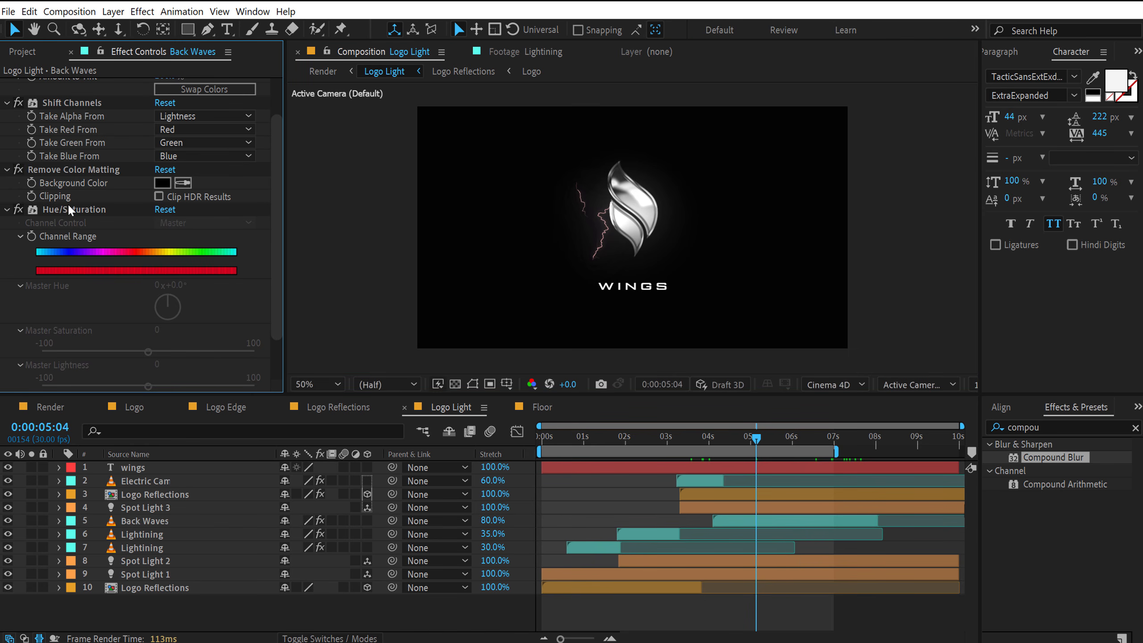
pyautogui.press('Delete')
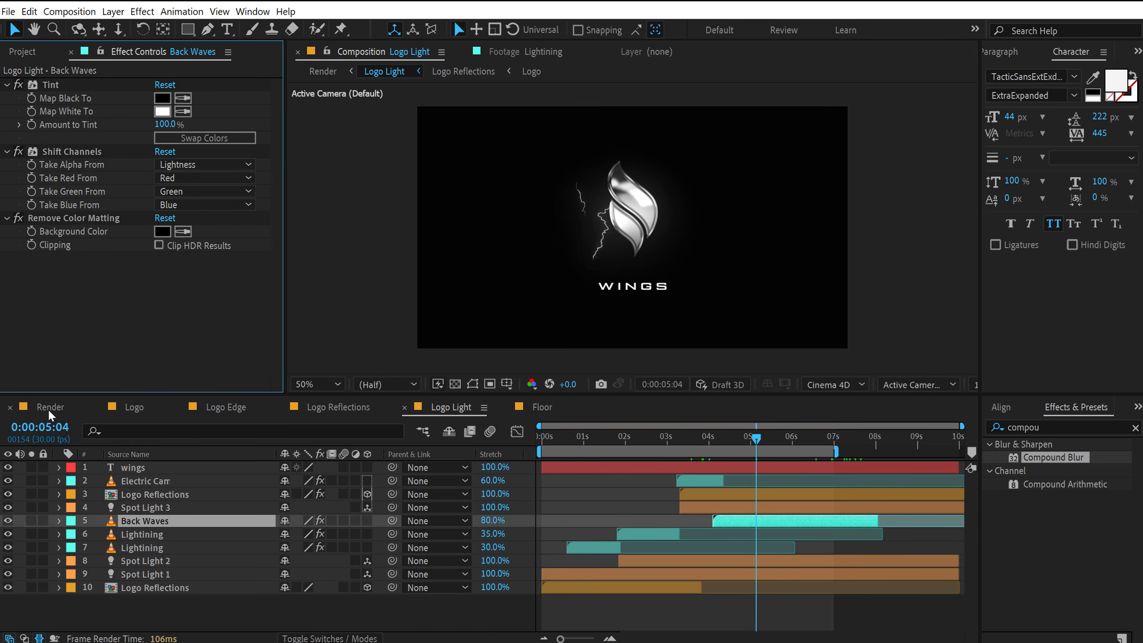
# - In the Render composition, set the Blur layer's Compound Blur Maximum Blur to 191.0
pyautogui.click(55, 409)
pyautogui.click(649, 536)
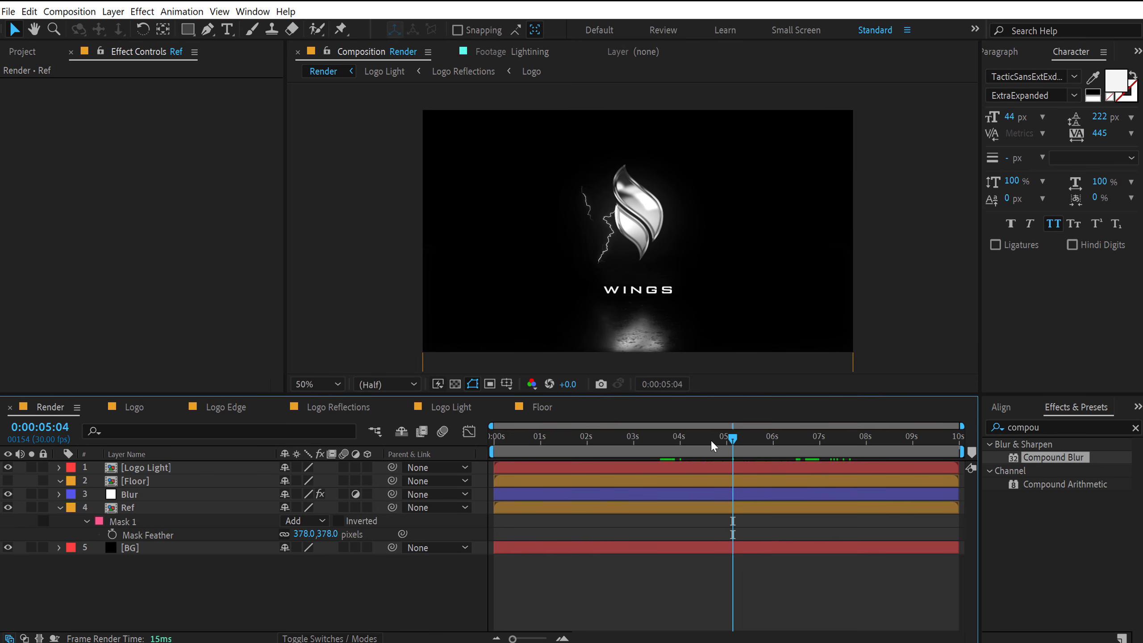
pyautogui.moveTo(711, 439); pyautogui.dragTo(792, 446)
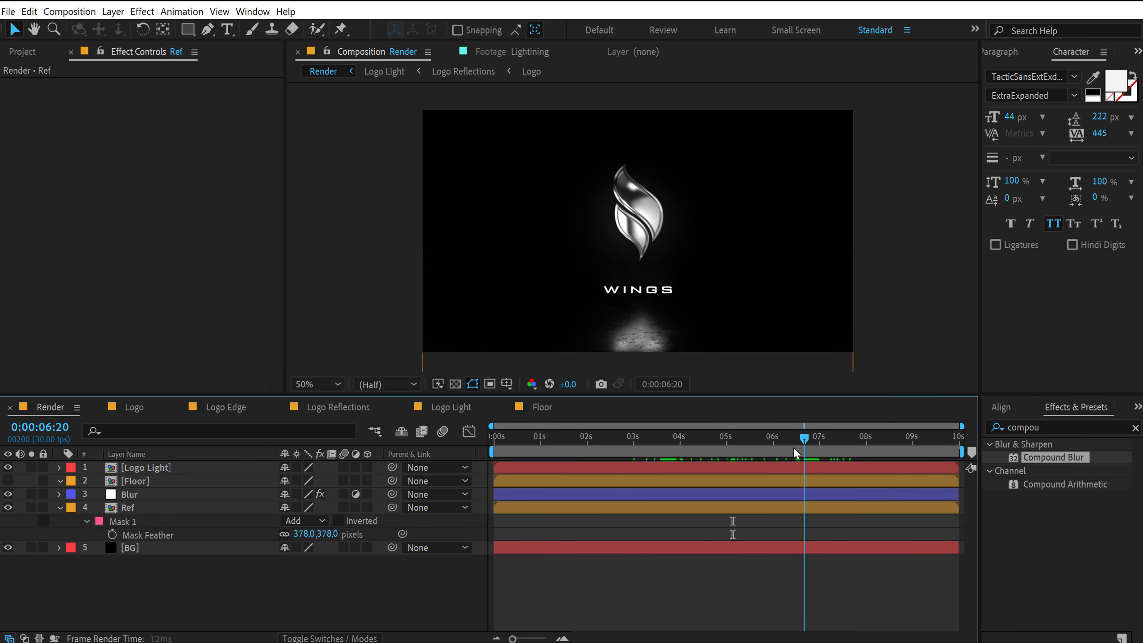
pyautogui.click(122, 494)
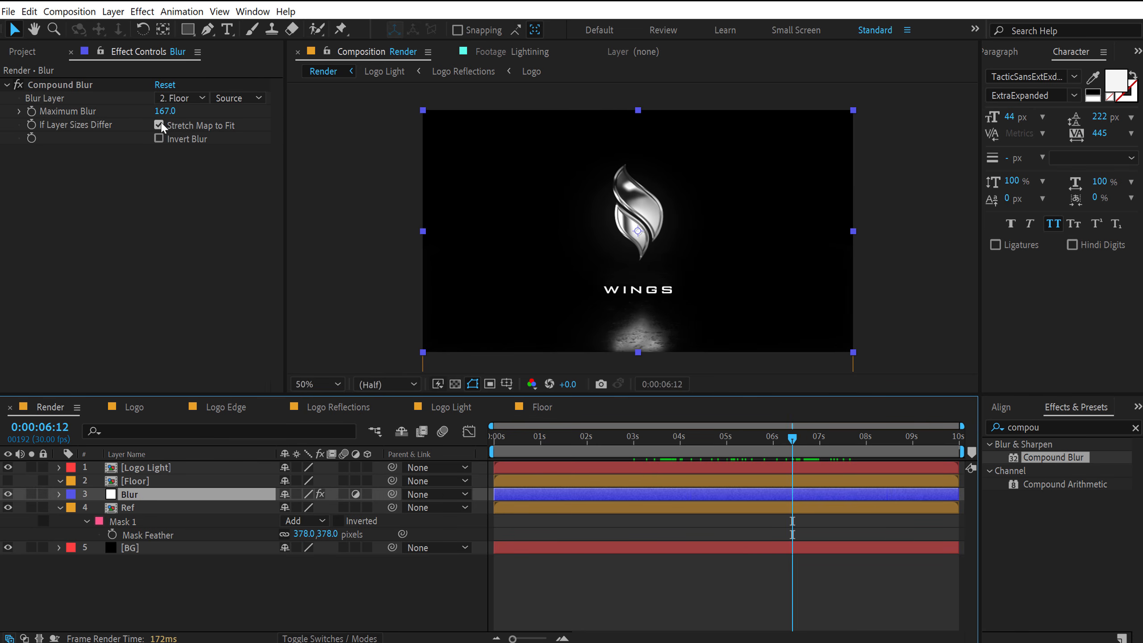
pyautogui.moveTo(164, 115); pyautogui.dragTo(224, 125)
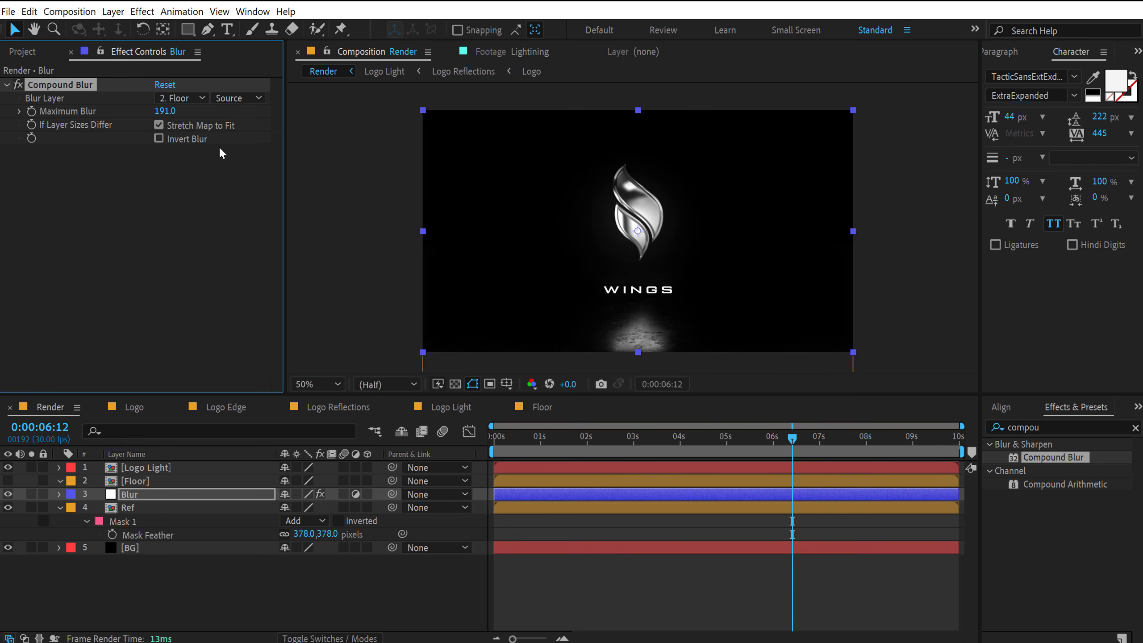
# - Lower the Ref layer's opacity to 58% and preview the animation from the start
pyautogui.click(145, 507)
pyautogui.press('t')
pyautogui.moveTo(287, 521); pyautogui.dragTo(253, 521)
pyautogui.click(261, 584)
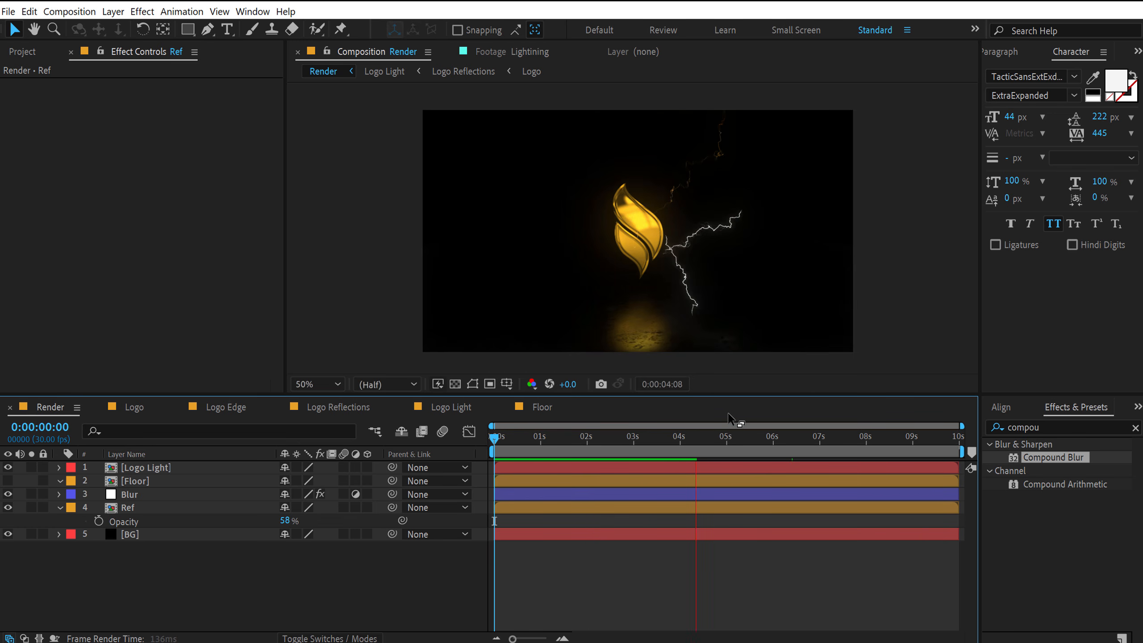
pyautogui.moveTo(752, 437); pyautogui.dragTo(768, 440)
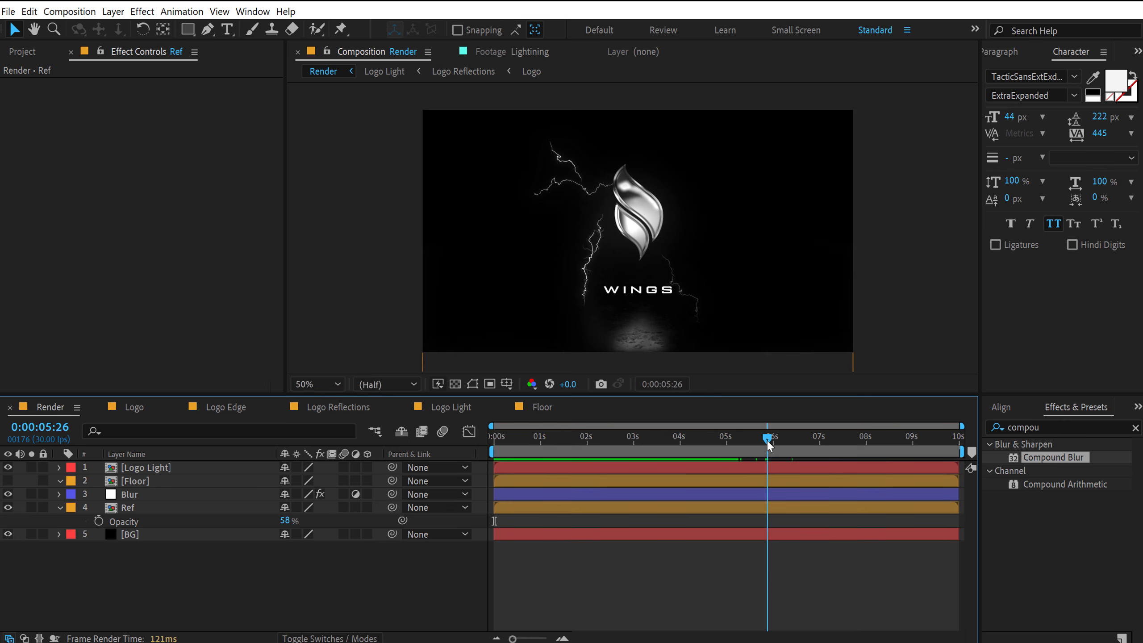
# - Add a new adjustment layer above Logo Light and name it Zoom
pyautogui.click(60, 507)
pyautogui.rightClick(179, 571)
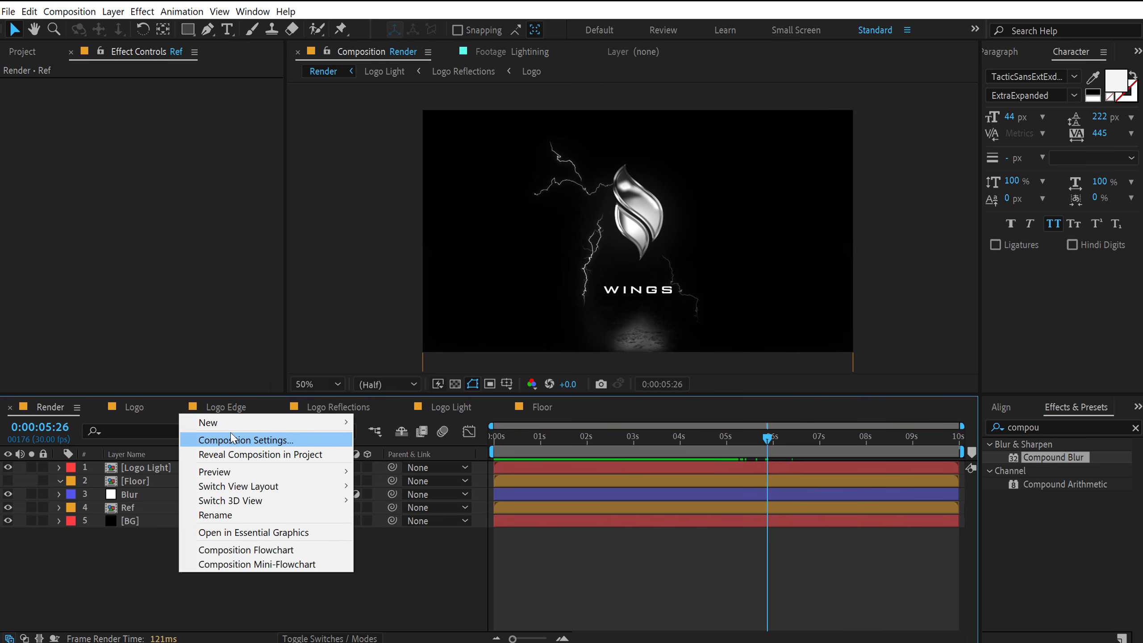
pyautogui.moveTo(232, 420)
pyautogui.click(412, 526)
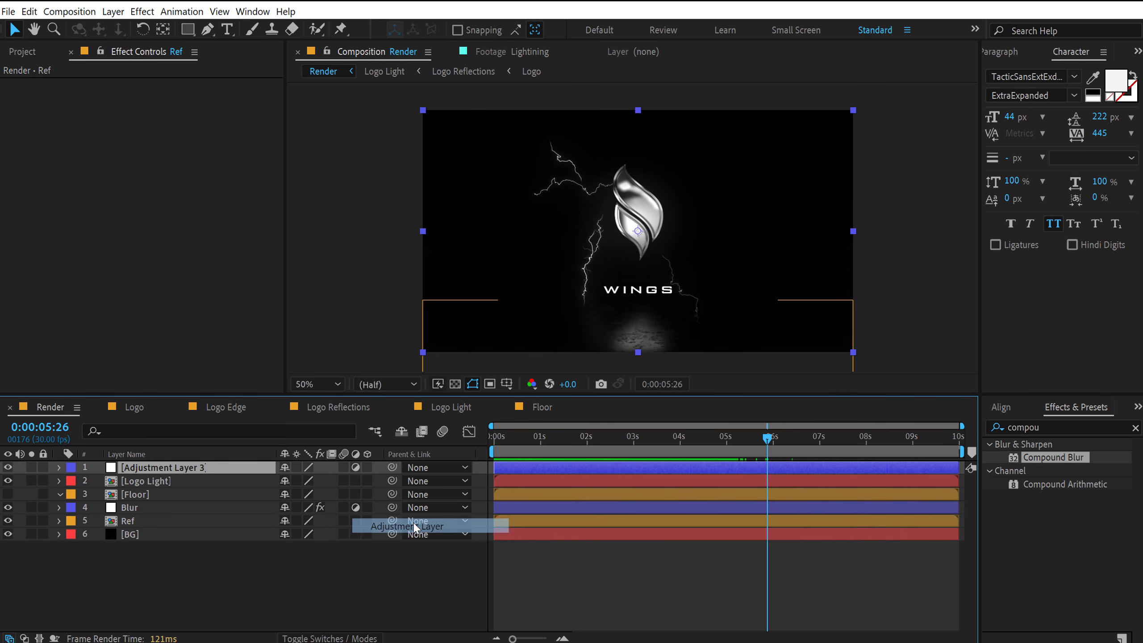
pyautogui.press('Return')
pyautogui.write('Zoom')
pyautogui.press('Return')
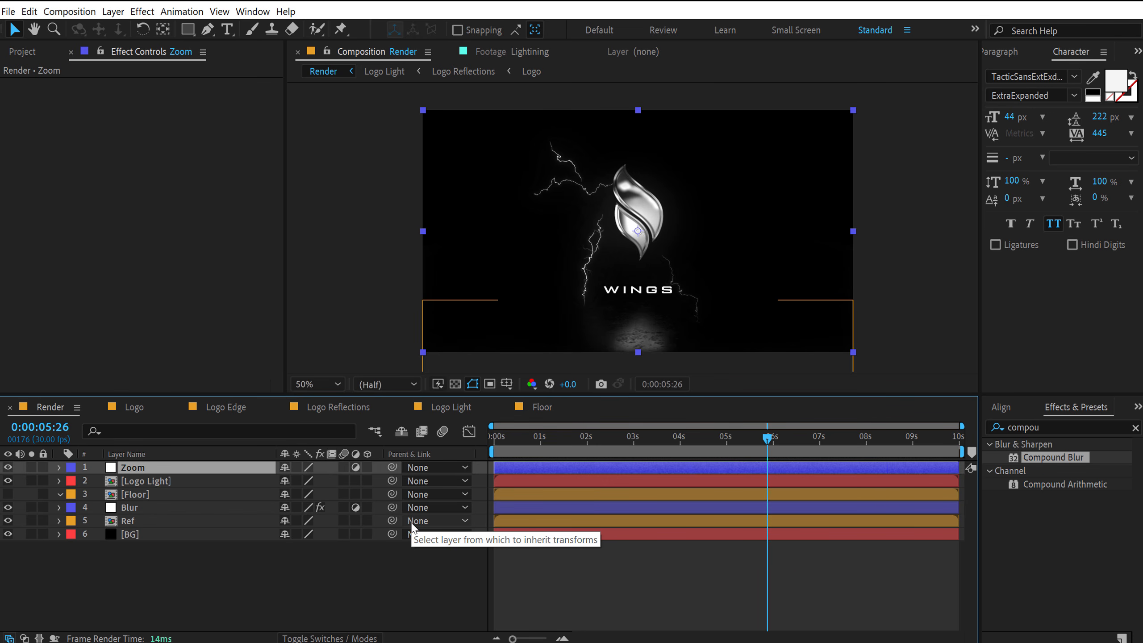
# - Find the Transform effect and apply it to the Zoom adjustment layer
pyautogui.click(1039, 426)
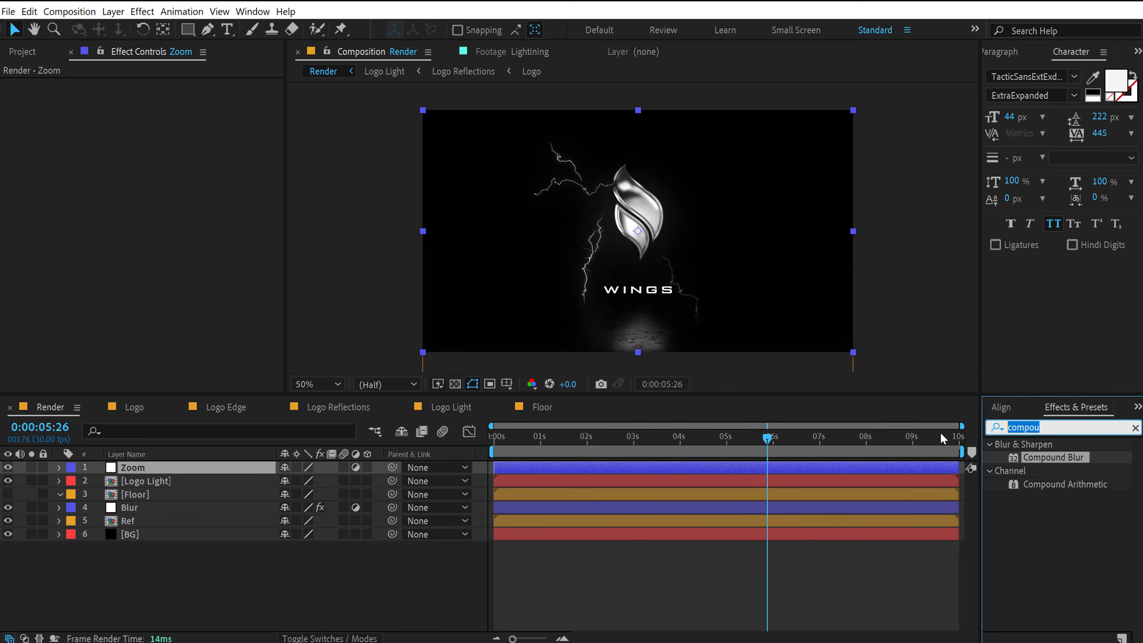
pyautogui.write('trans')
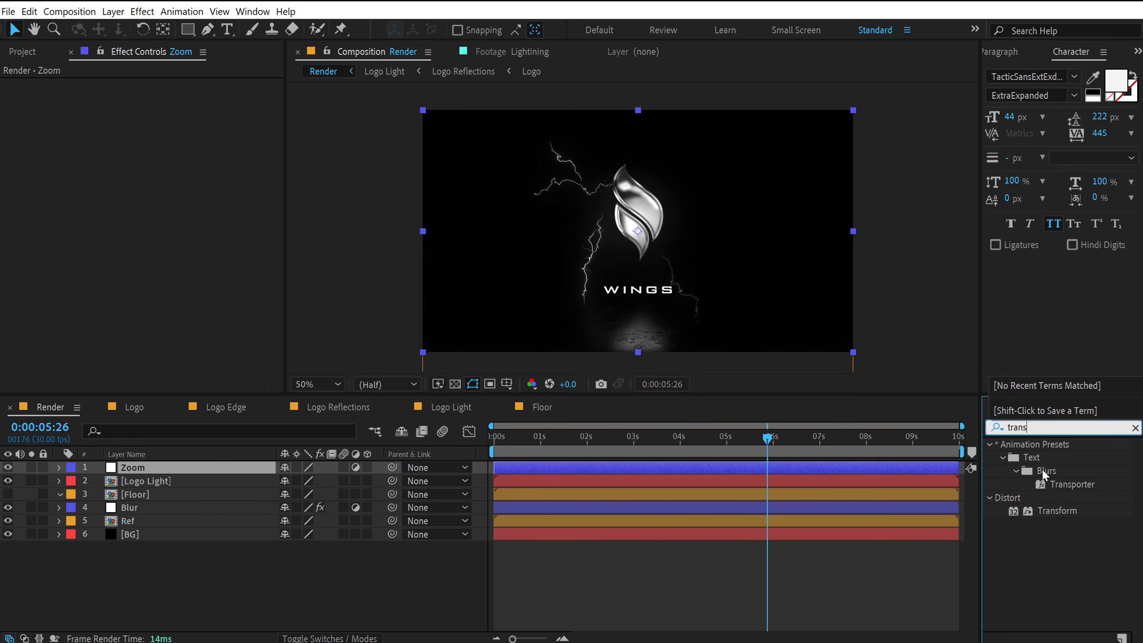
pyautogui.doubleClick(1056, 512)
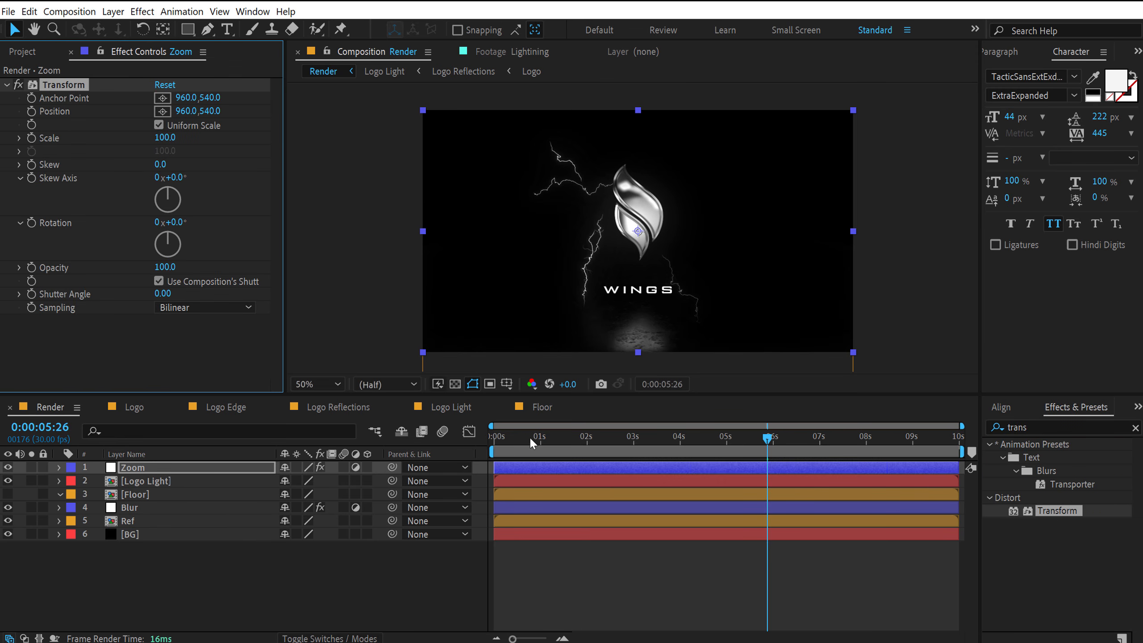
# - Keyframe Zoom's Transform scale from 100 at 0:00:00:00 to 112 at 0:00:06:29, and end the work area there
pyautogui.moveTo(531, 437); pyautogui.dragTo(296, 431)
pyautogui.click(32, 138)
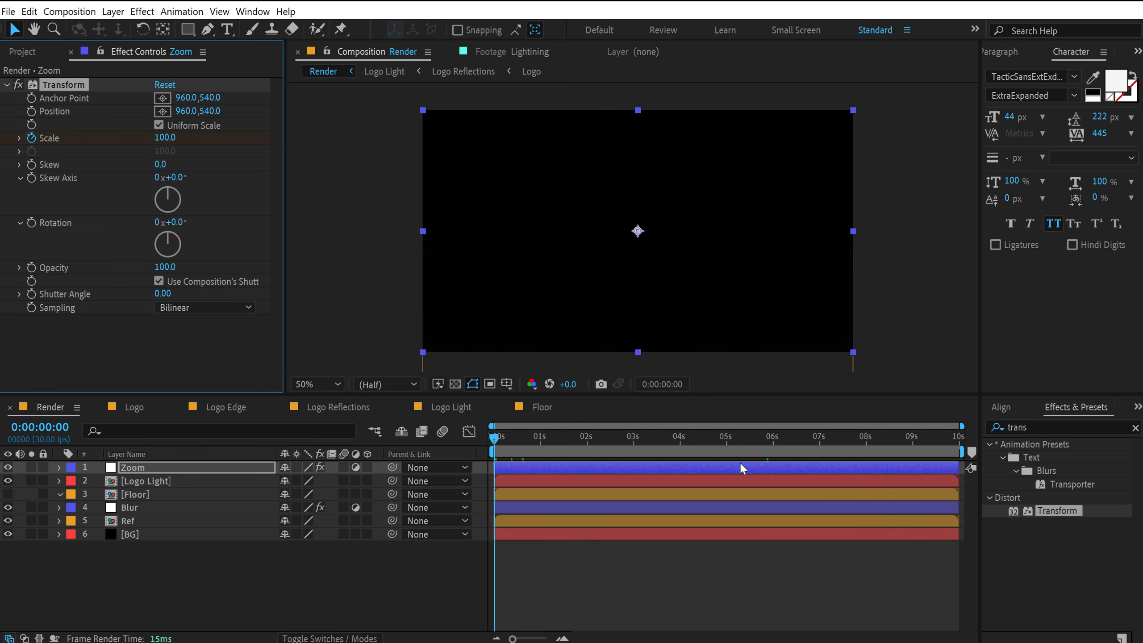
pyautogui.moveTo(774, 438); pyautogui.dragTo(816, 446)
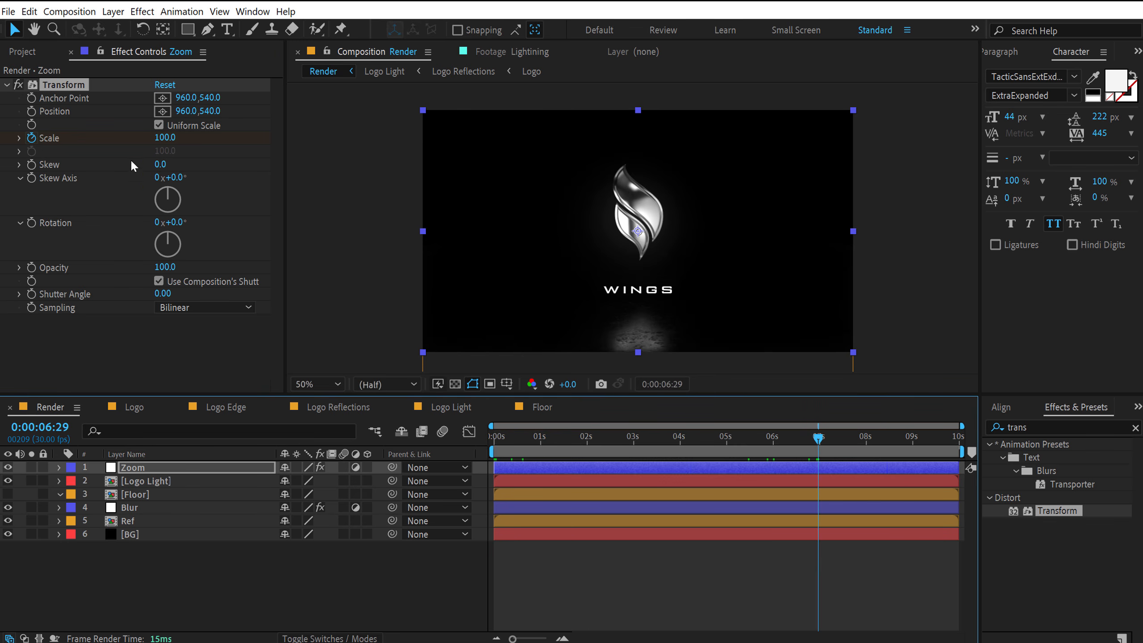
pyautogui.click(166, 138)
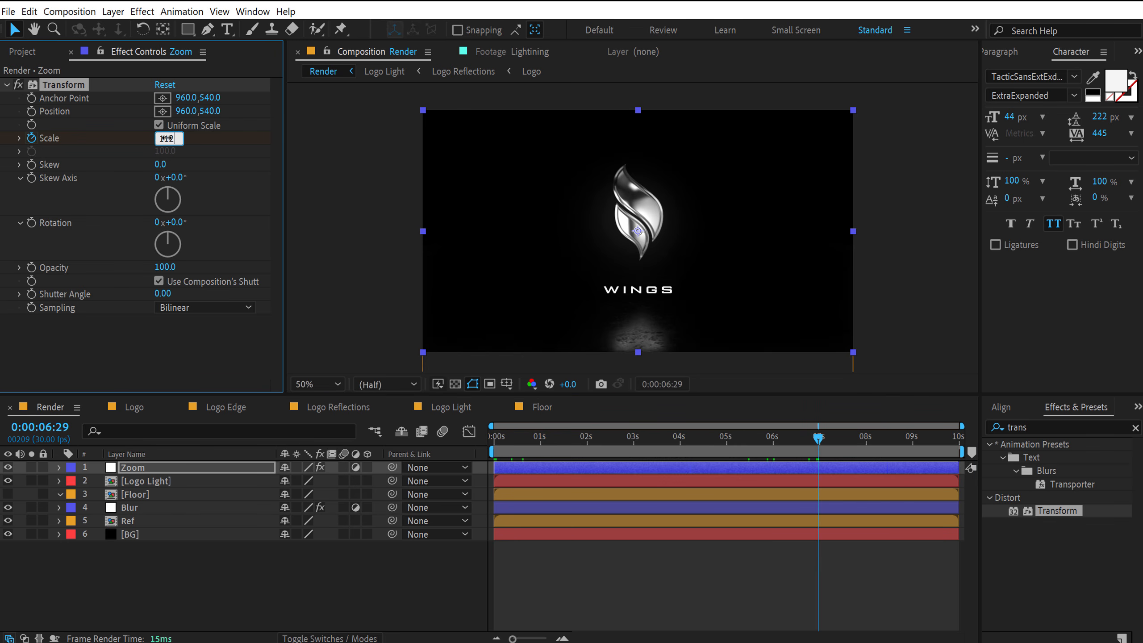
pyautogui.press('Return')
pyautogui.press('n')
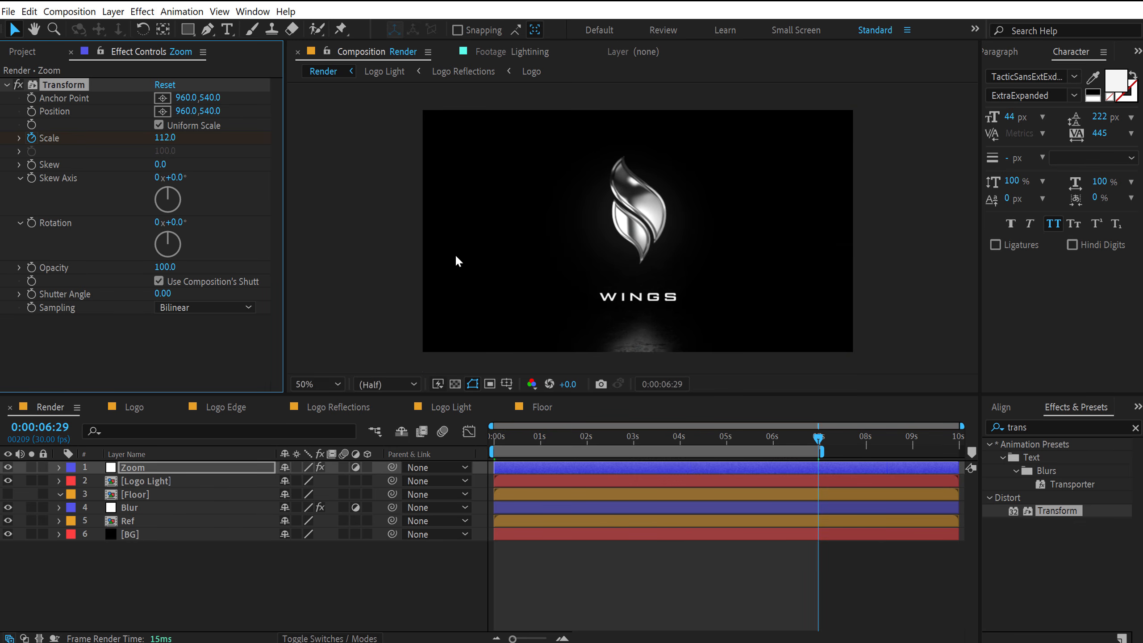
# - Add a new adjustment layer above Zoom in the Render composition and name it Noise
pyautogui.moveTo(495, 435); pyautogui.dragTo(692, 441)
pyautogui.rightClick(207, 579)
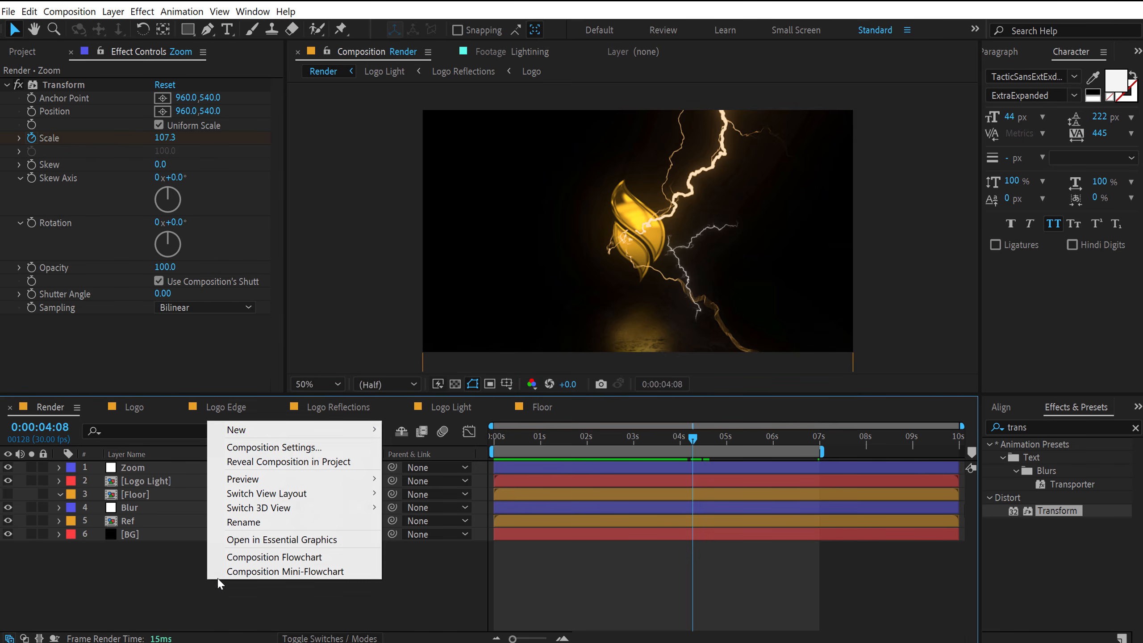
pyautogui.moveTo(360, 430)
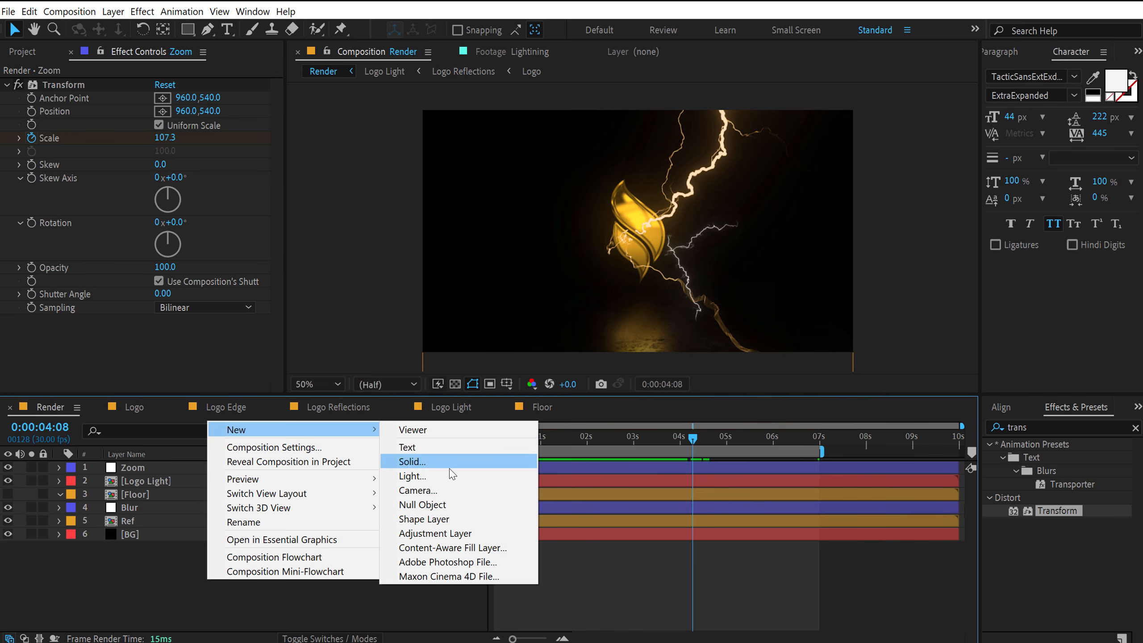
pyautogui.click(429, 532)
pyautogui.press('Return')
pyautogui.write('N')
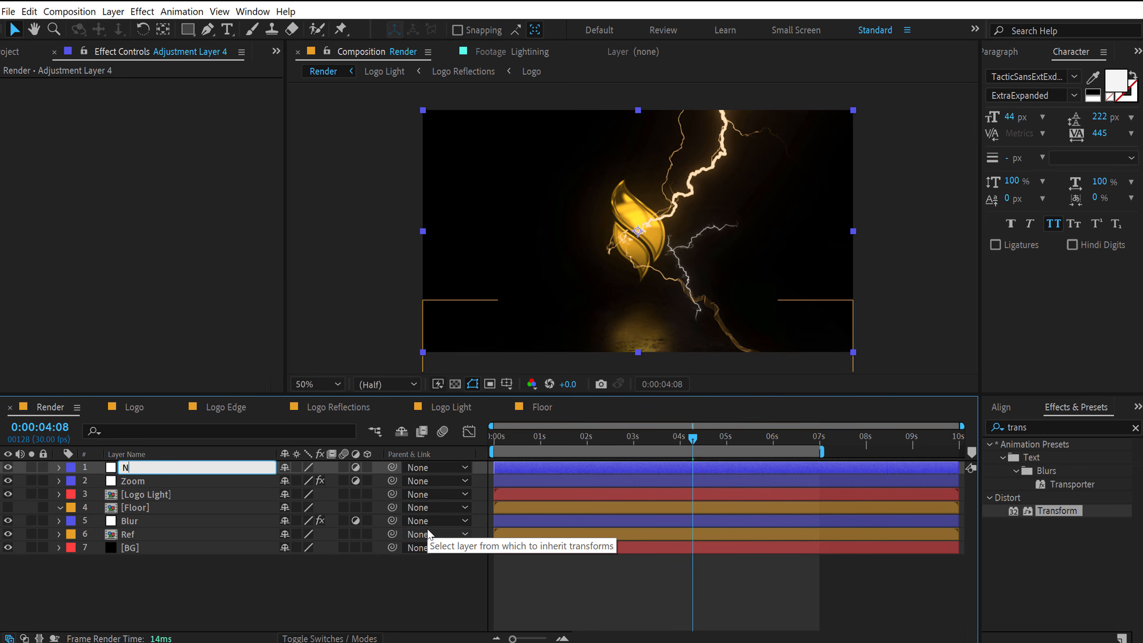
pyautogui.write('oise')
pyautogui.press('Return')
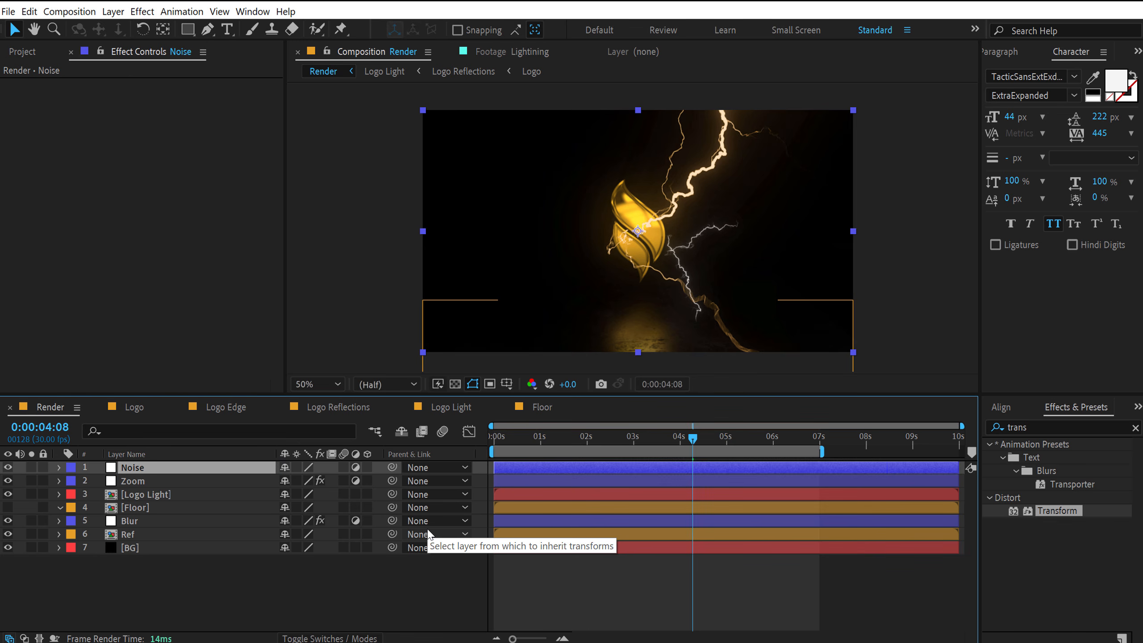
# - Collapse the Assets folder in the project and switch the project's color depth to 16 bpc
pyautogui.click(35, 53)
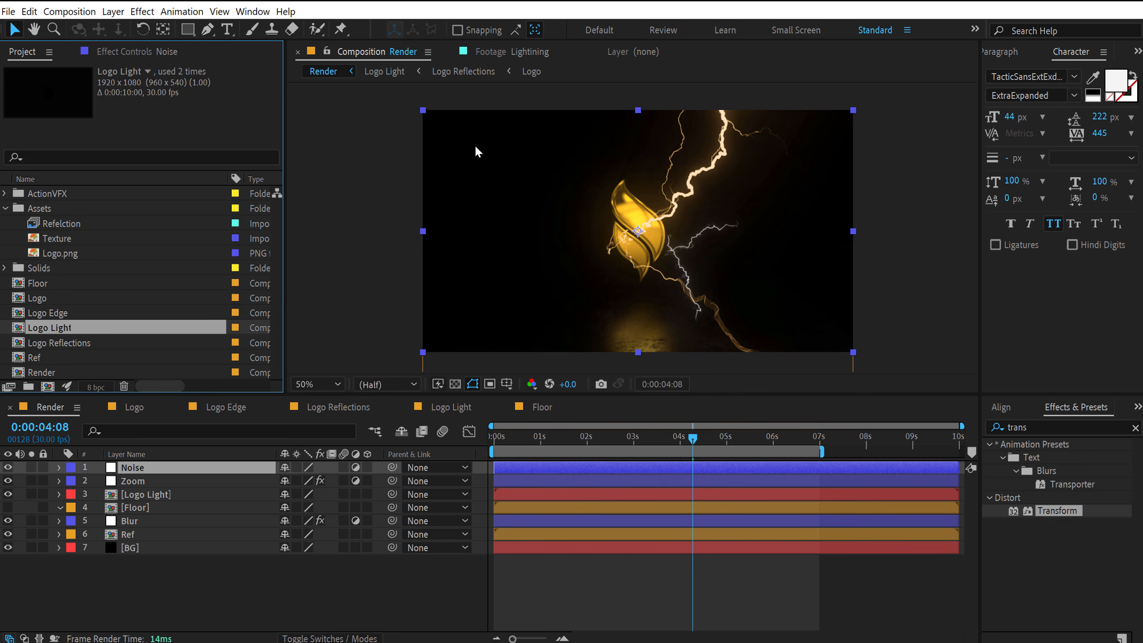
pyautogui.click(6, 209)
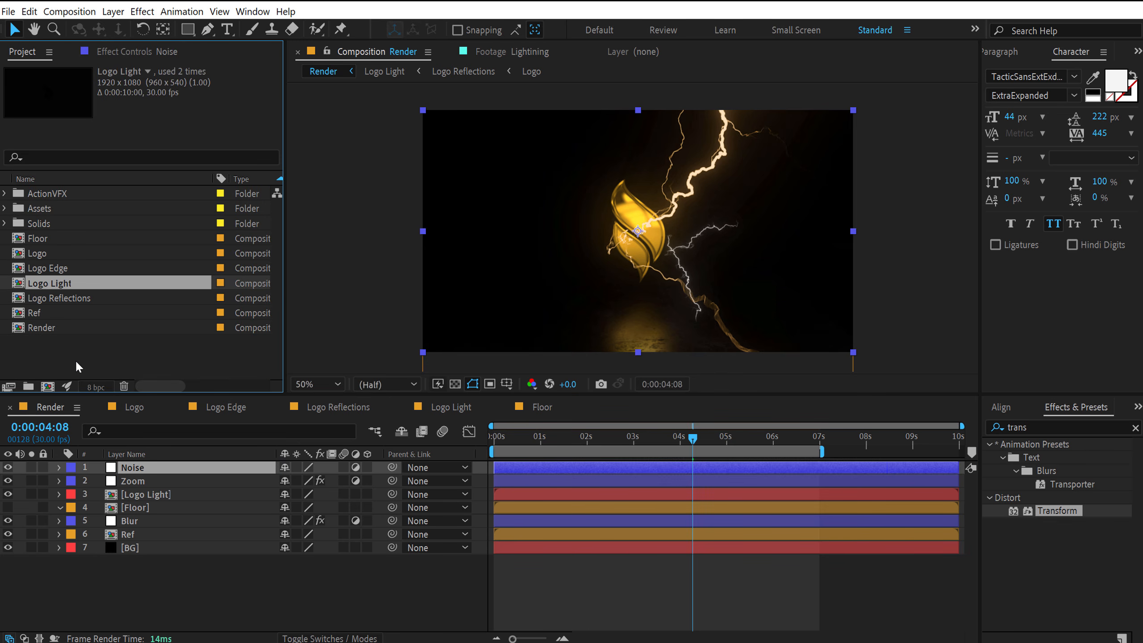
pyautogui.click(96, 387)
# - Find the Noise effect and apply it to the Noise adjustment layer
pyautogui.click(145, 472)
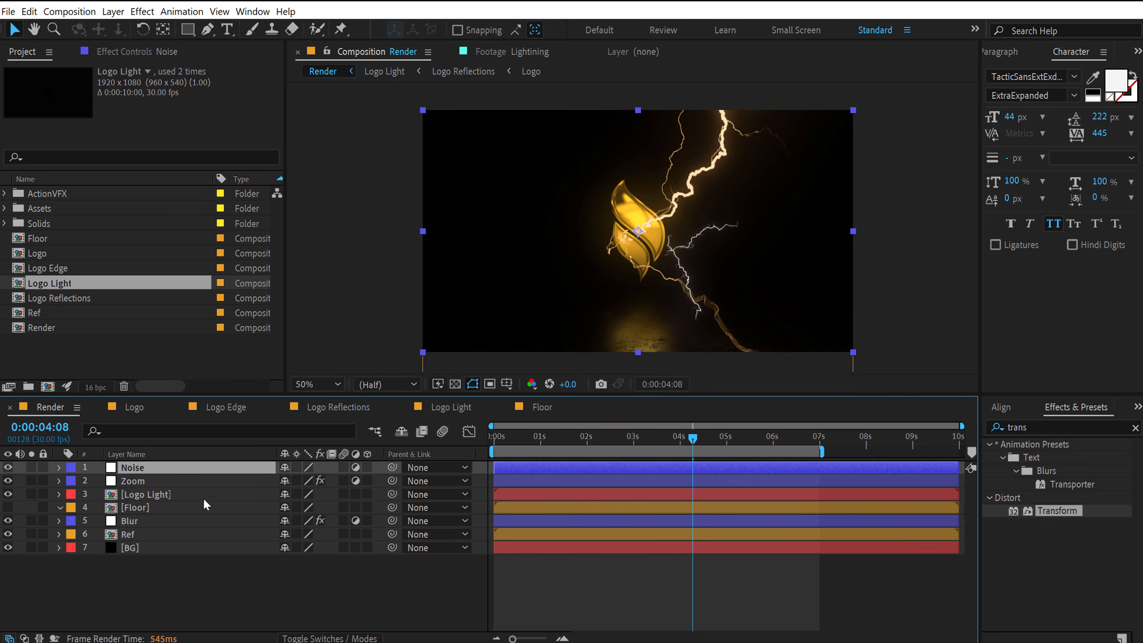
pyautogui.click(1008, 428)
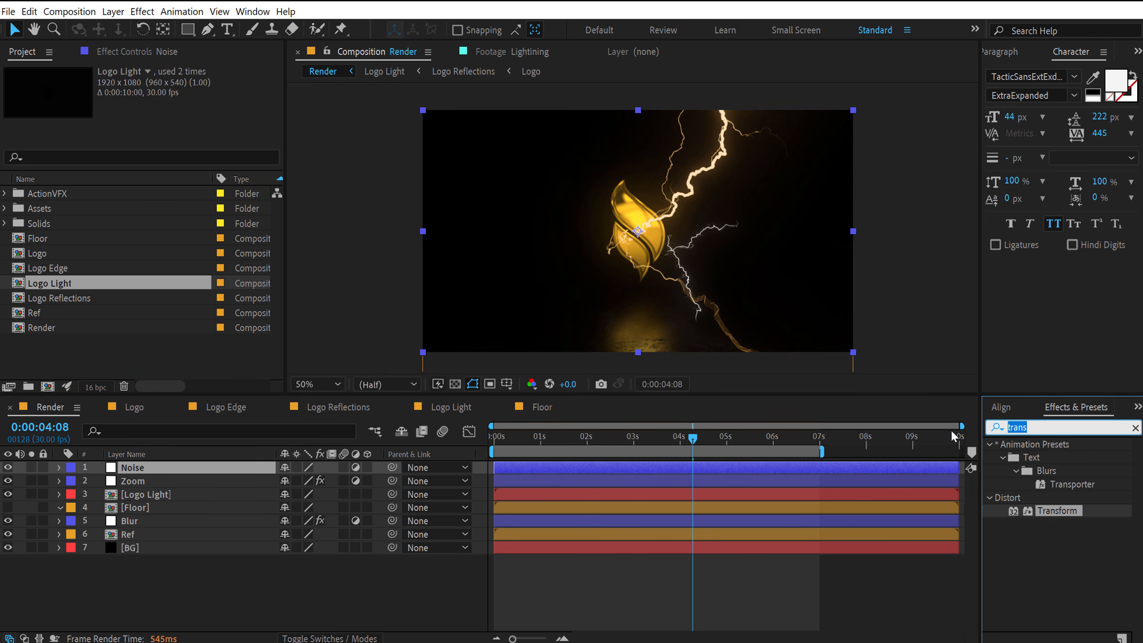
pyautogui.write('noise')
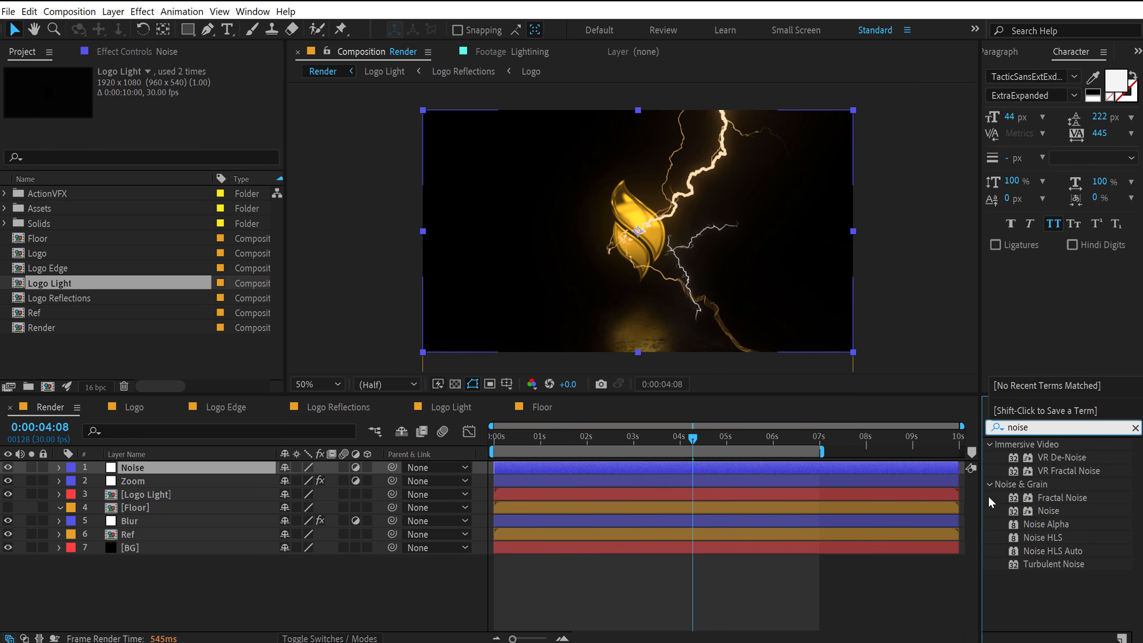
pyautogui.doubleClick(1048, 511)
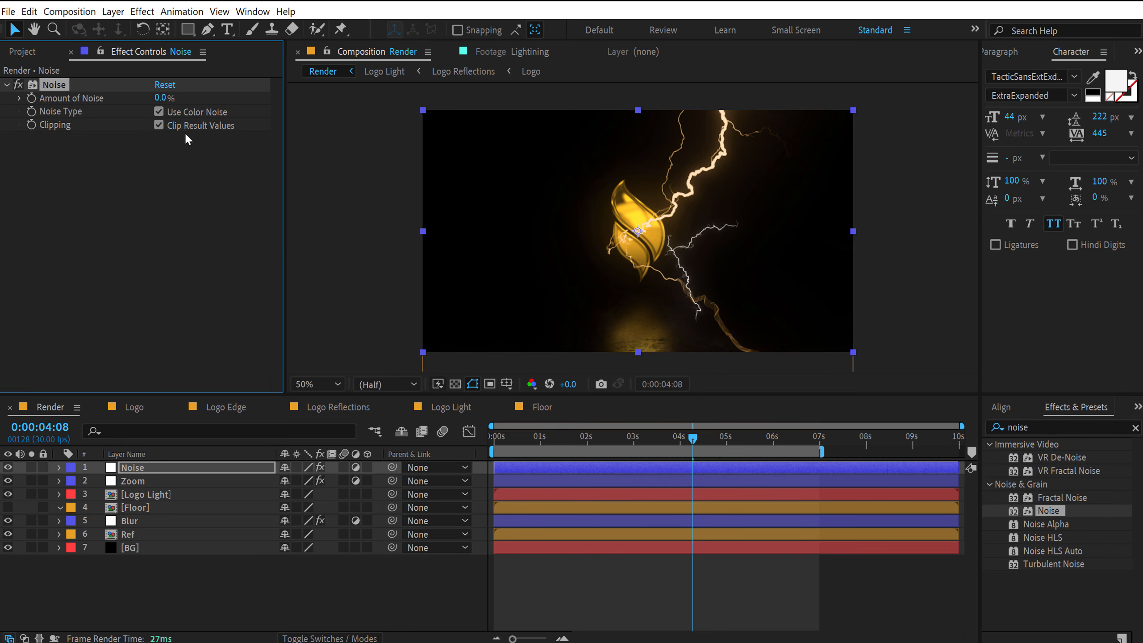
# - Turn off Use Color Noise and Clip Result Values, set Amount of Noise to 3%, and inspect the grain at 100% magnification
pyautogui.click(159, 111)
pyautogui.click(158, 125)
pyautogui.click(161, 98)
pyautogui.write('3')
pyautogui.click(177, 205)
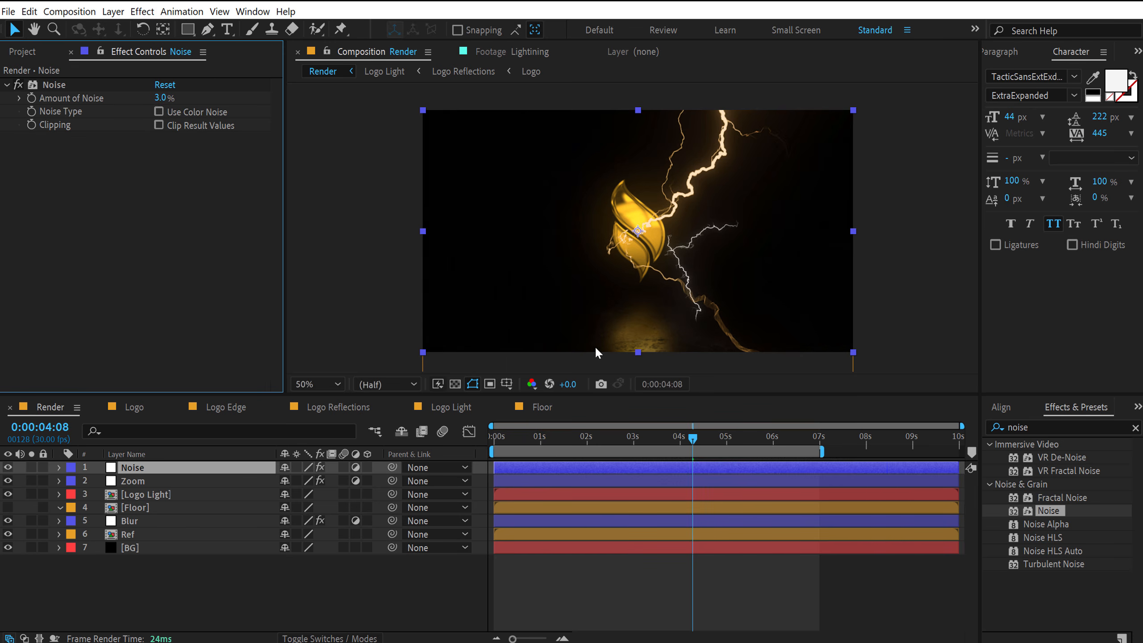
pyautogui.press('/')
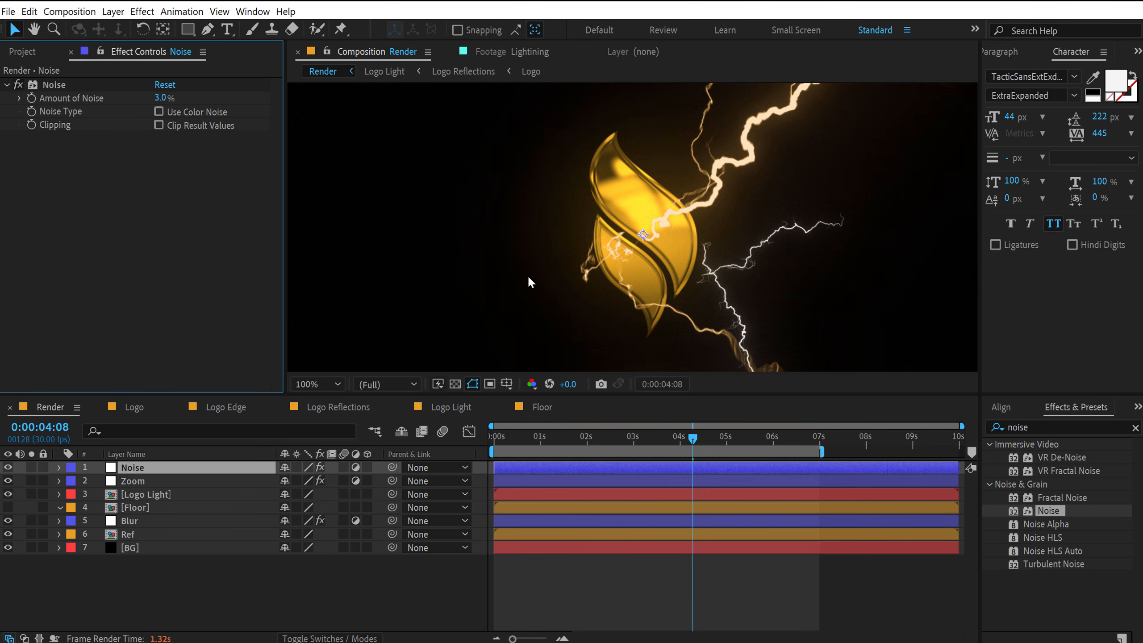
pyautogui.hotkey('shift', '/')
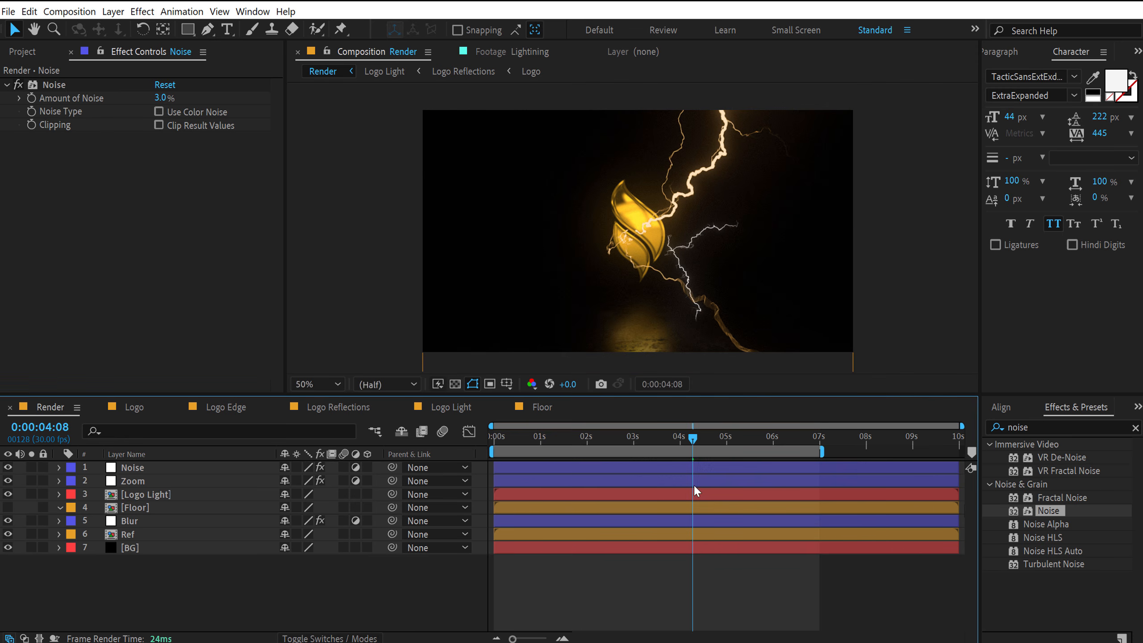
# - Preview the Render composition with the noise applied, playing it from the first frame
pyautogui.press('space')
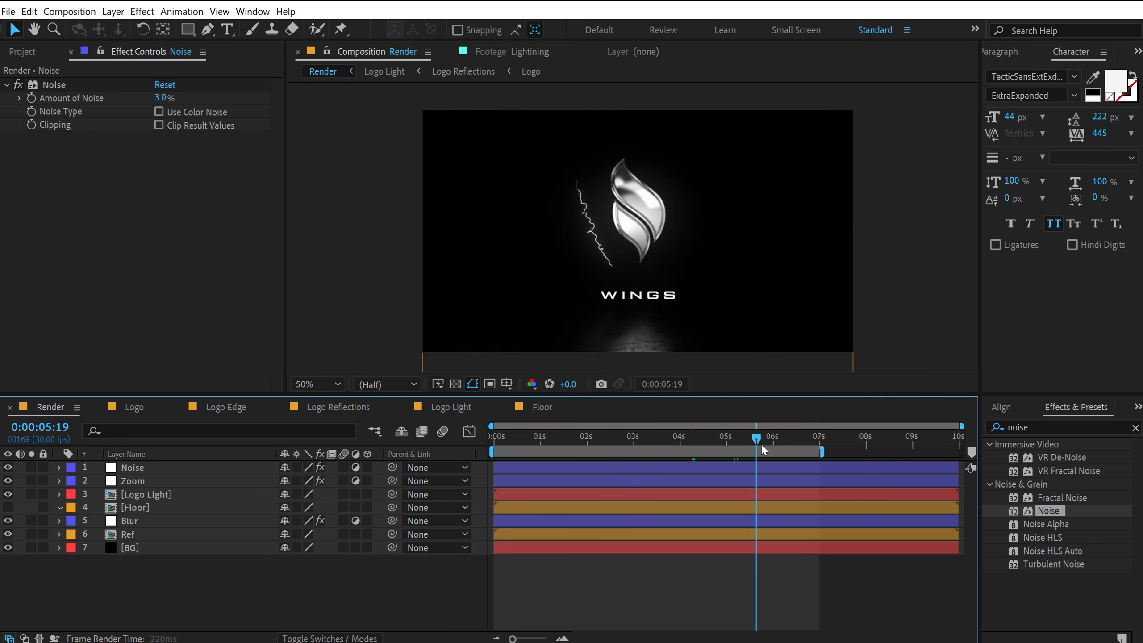
pyautogui.click(556, 443)
pyautogui.press('Home')
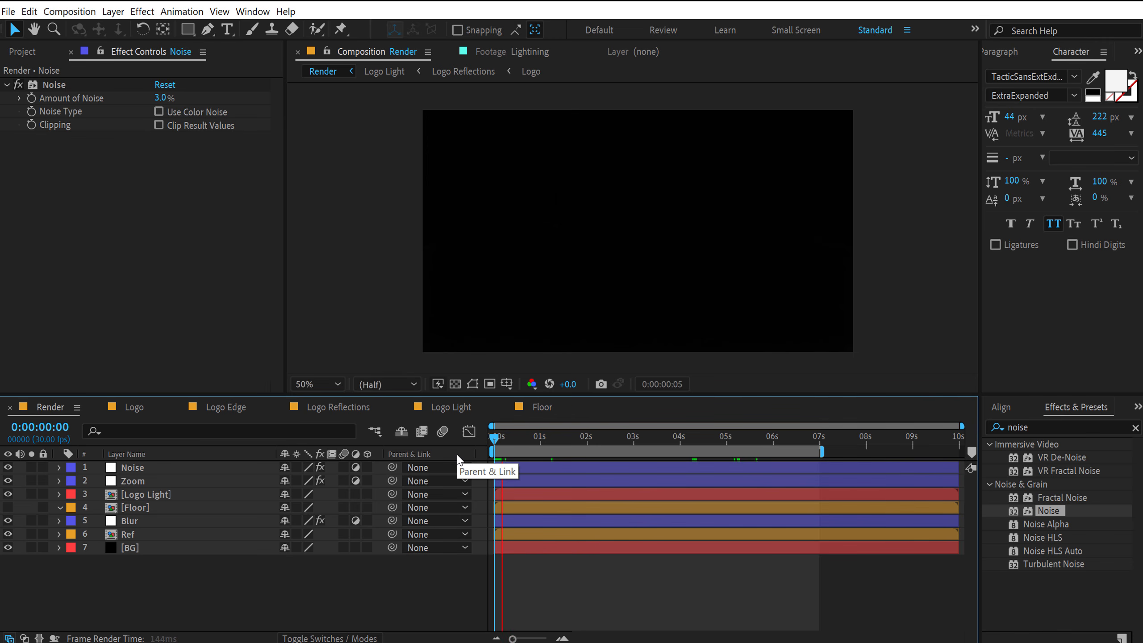